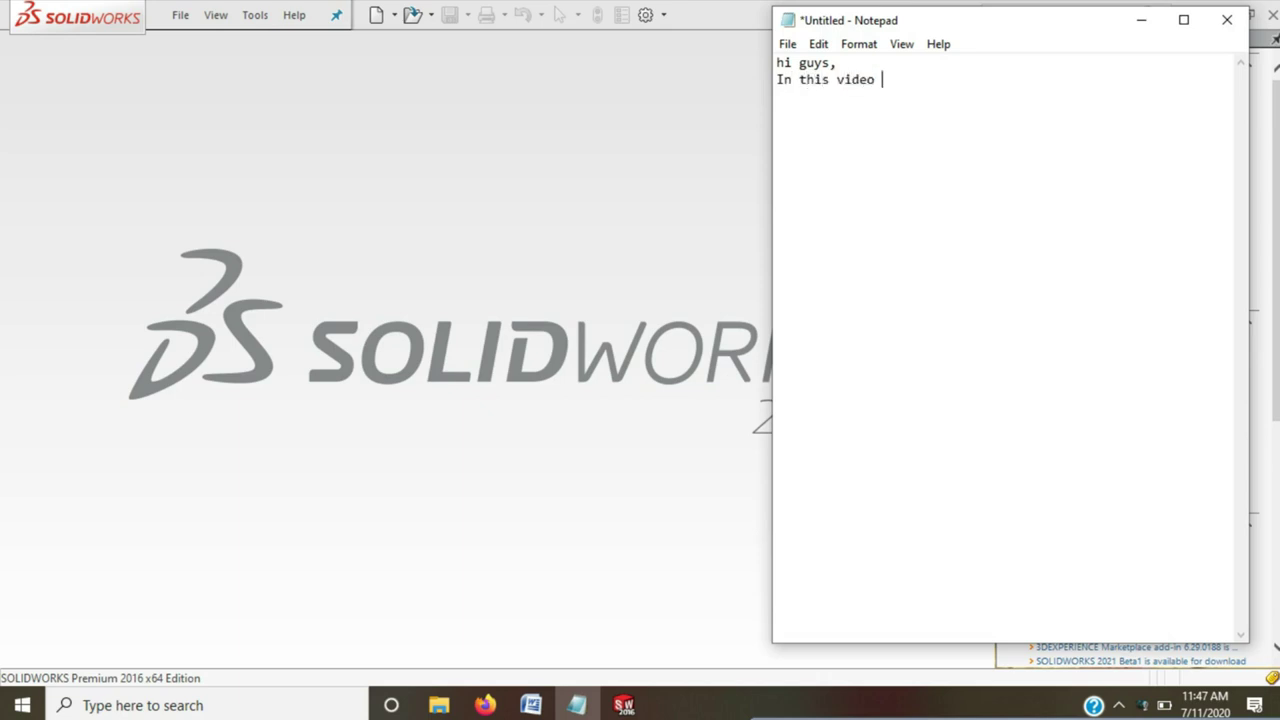
# Write the Notepad intro note about designing a chopper fuel tank, then minimize Notepad
pyautogui.write('i')
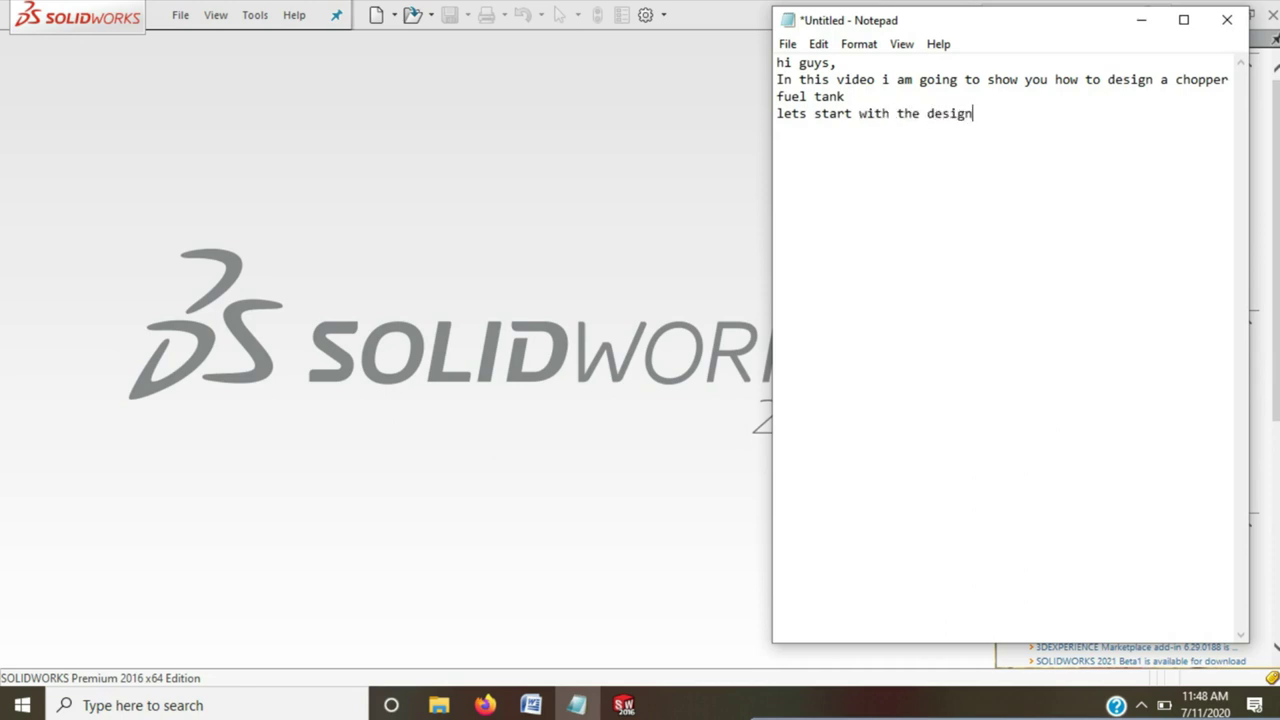
pyautogui.click(1141, 20)
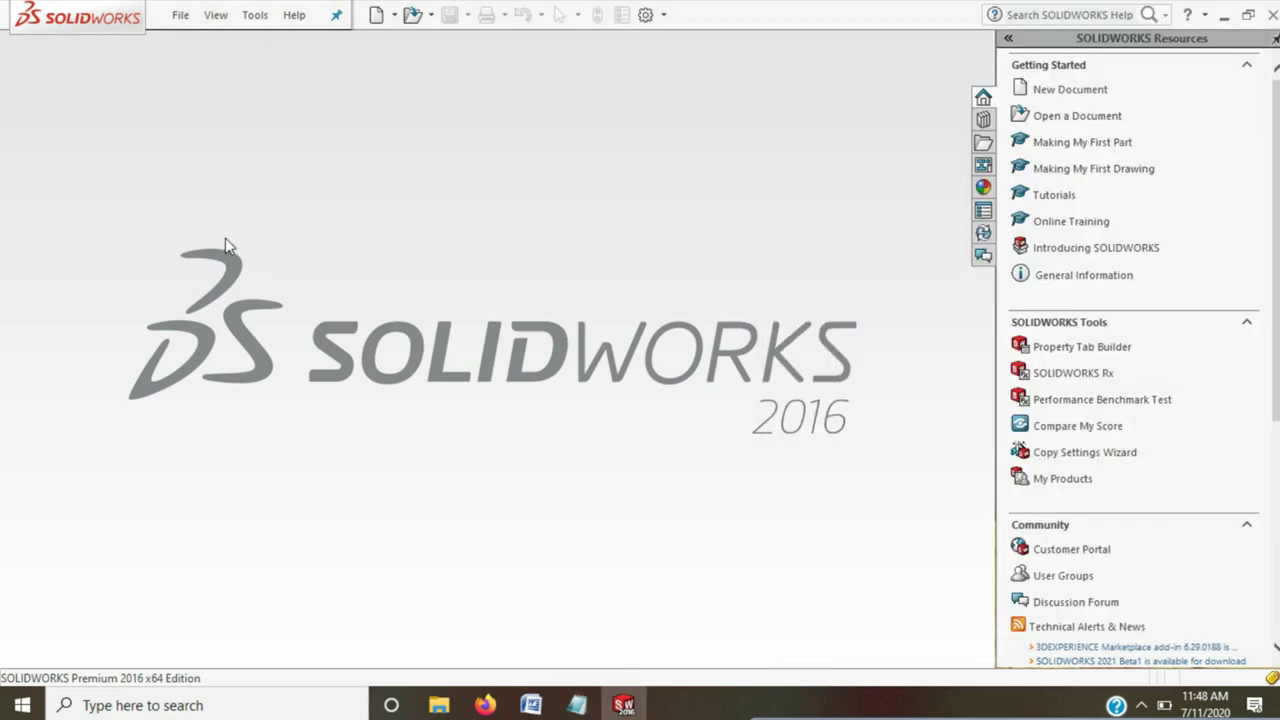
# Create a new Part document and bring up the Sketch commands
pyautogui.click(180, 15)
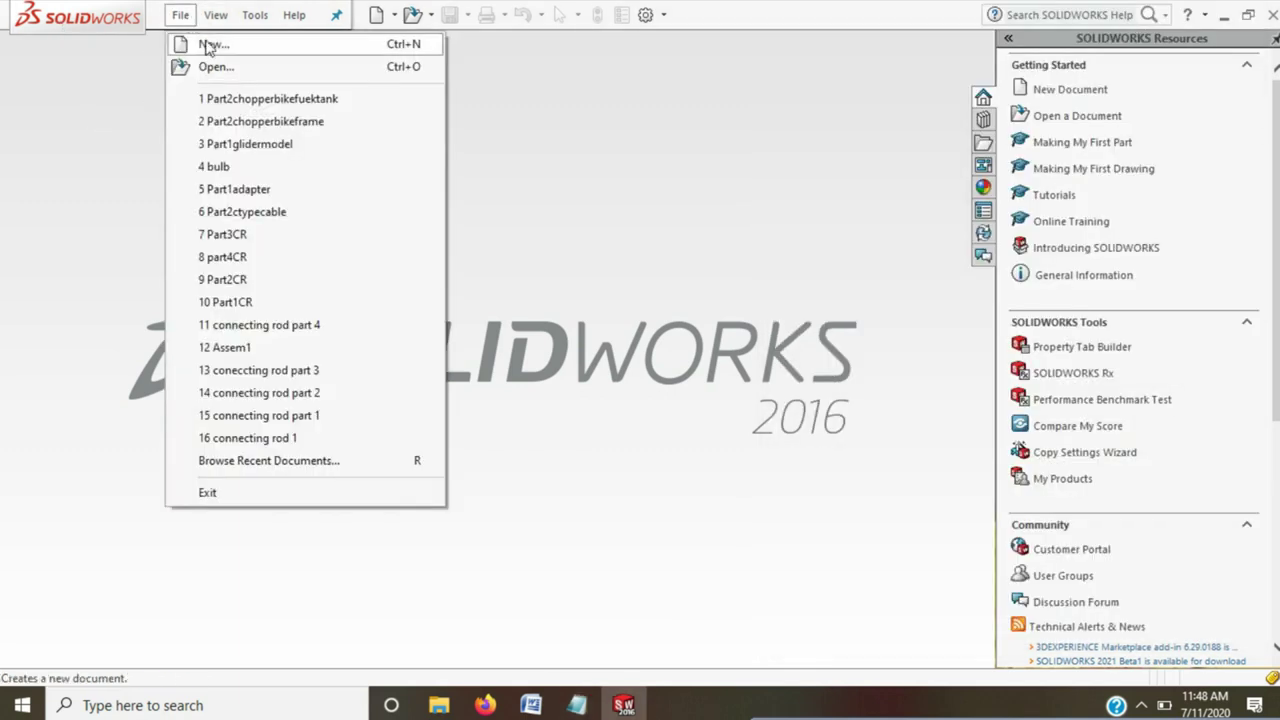
pyautogui.click(208, 45)
pyautogui.click(426, 462)
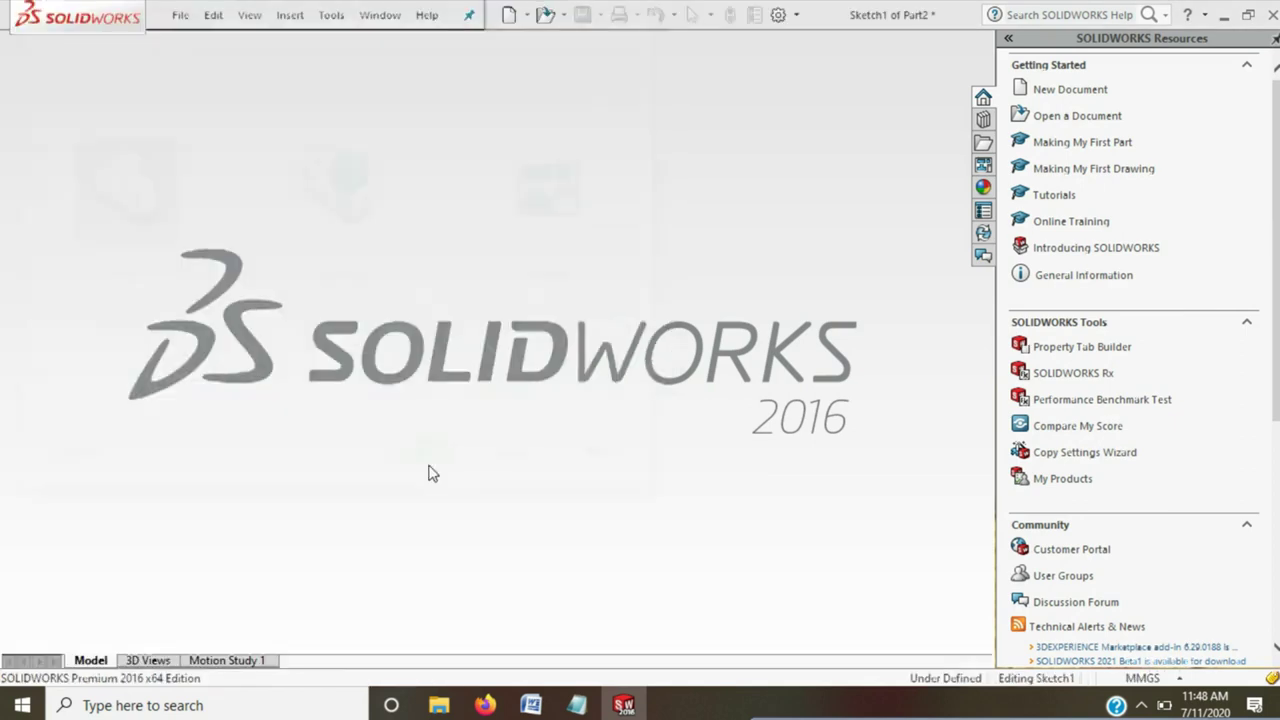
pyautogui.click(85, 121)
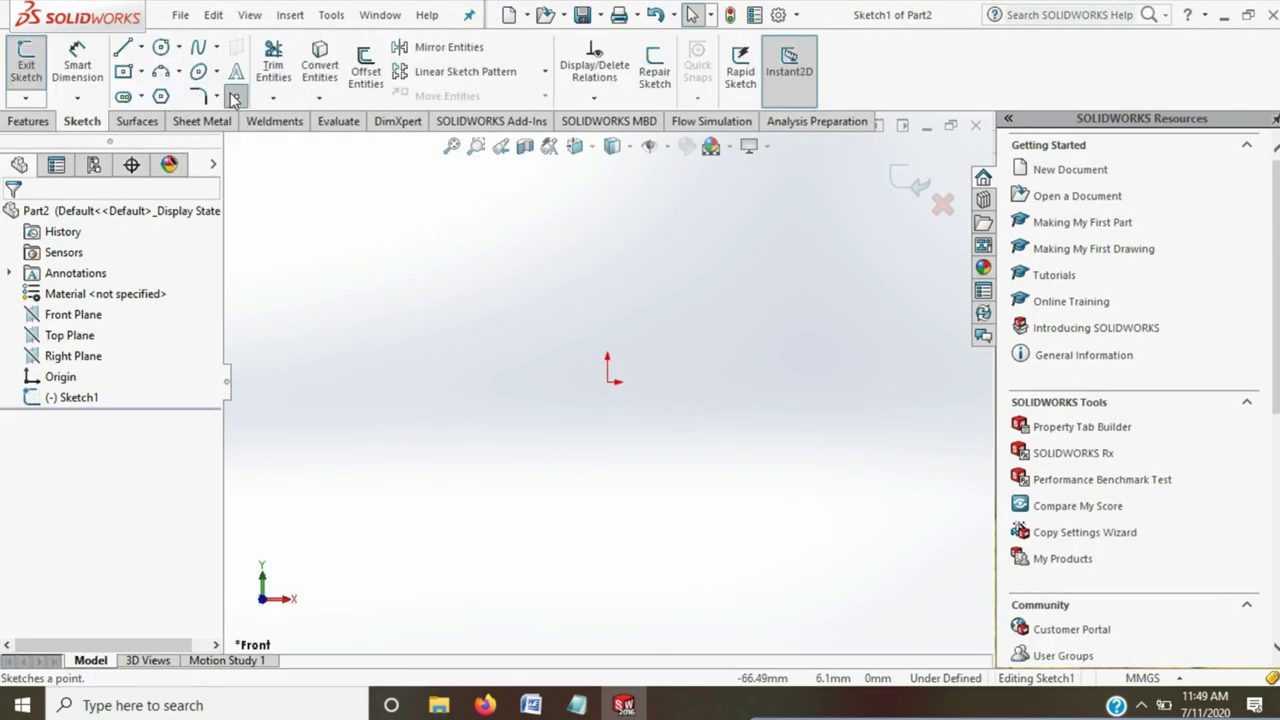
# Place sketch points from above the origin along the tank's bottom to the rearmost point
pyautogui.click(607, 285)
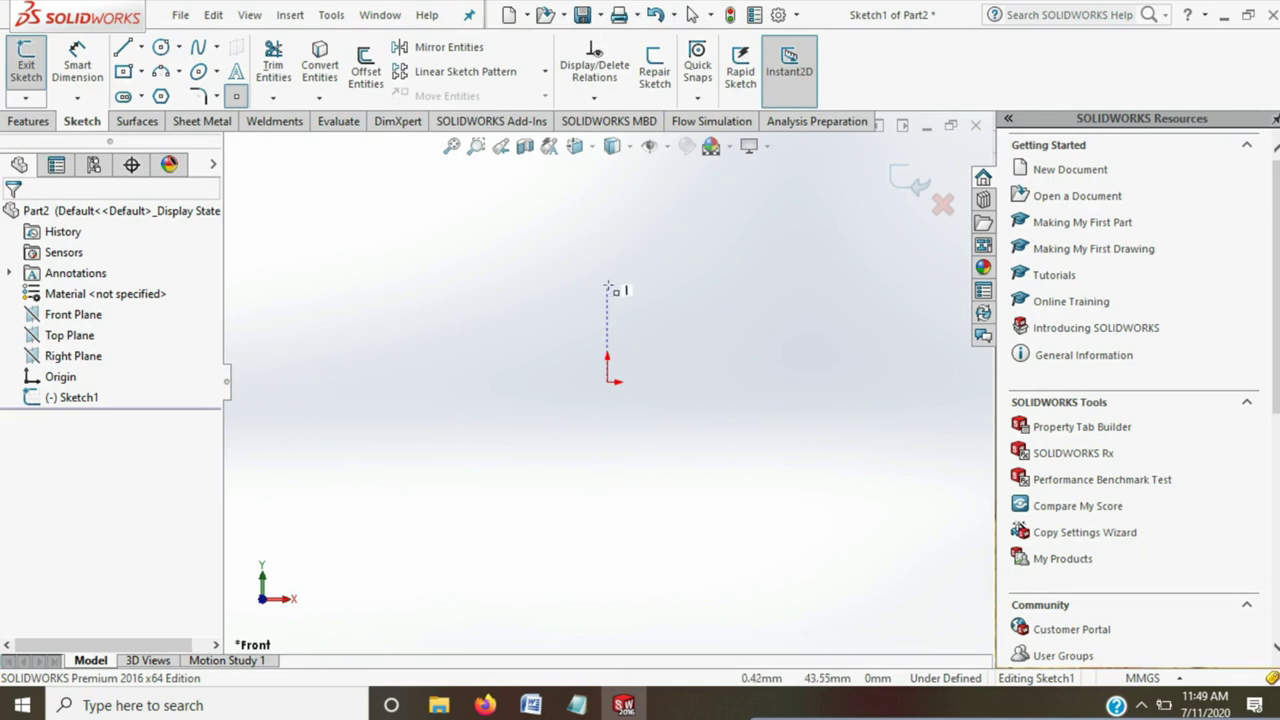
pyautogui.click(646, 333)
pyautogui.click(691, 356)
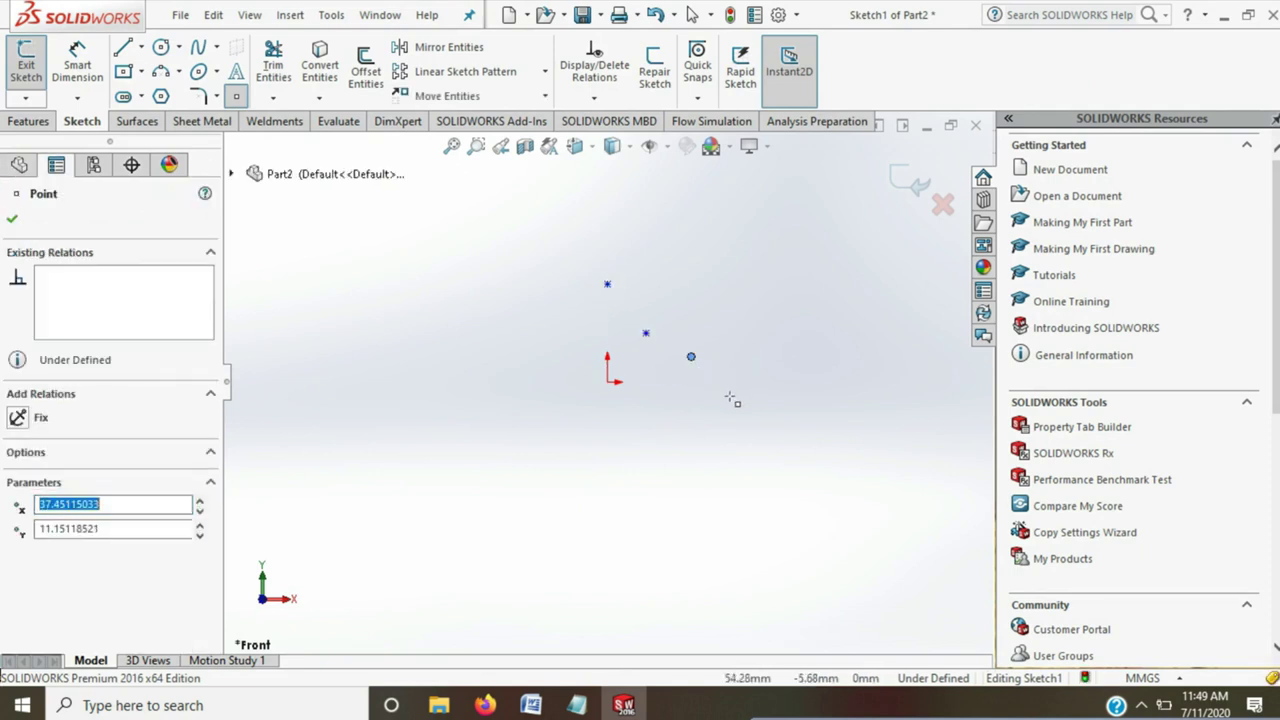
pyautogui.click(786, 381)
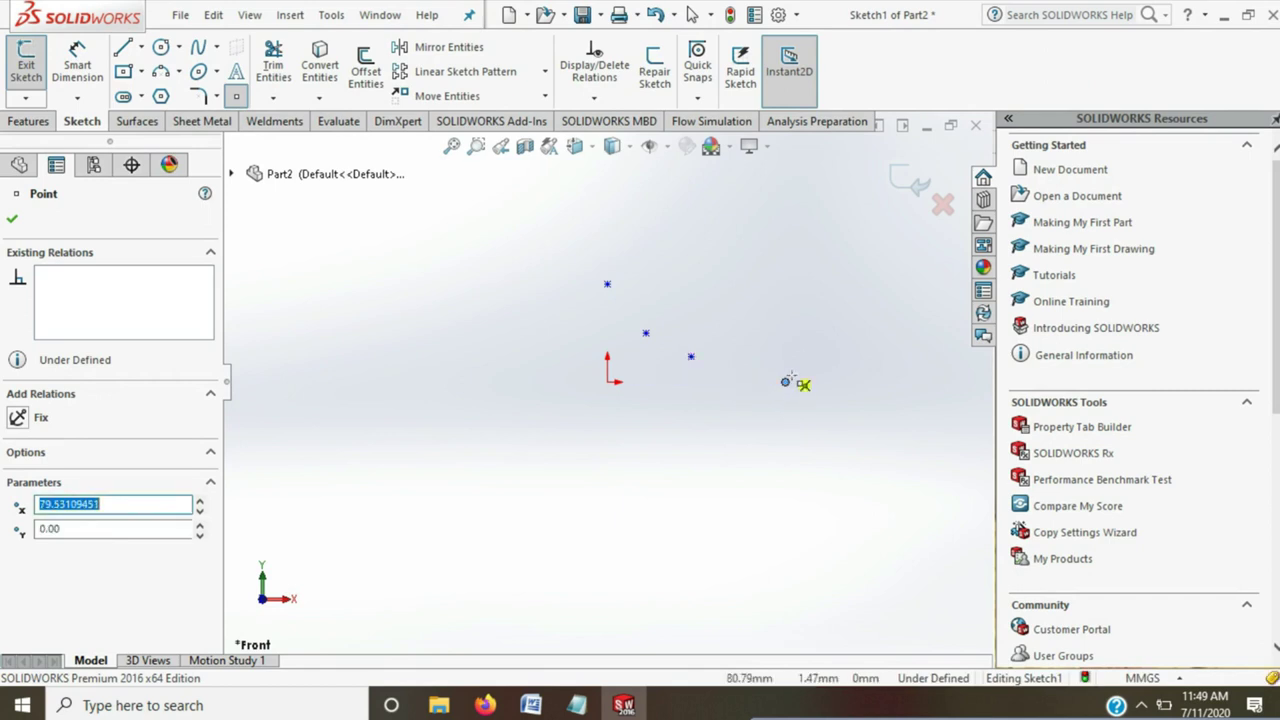
pyautogui.click(873, 353)
pyautogui.scroll(3, 873, 353)
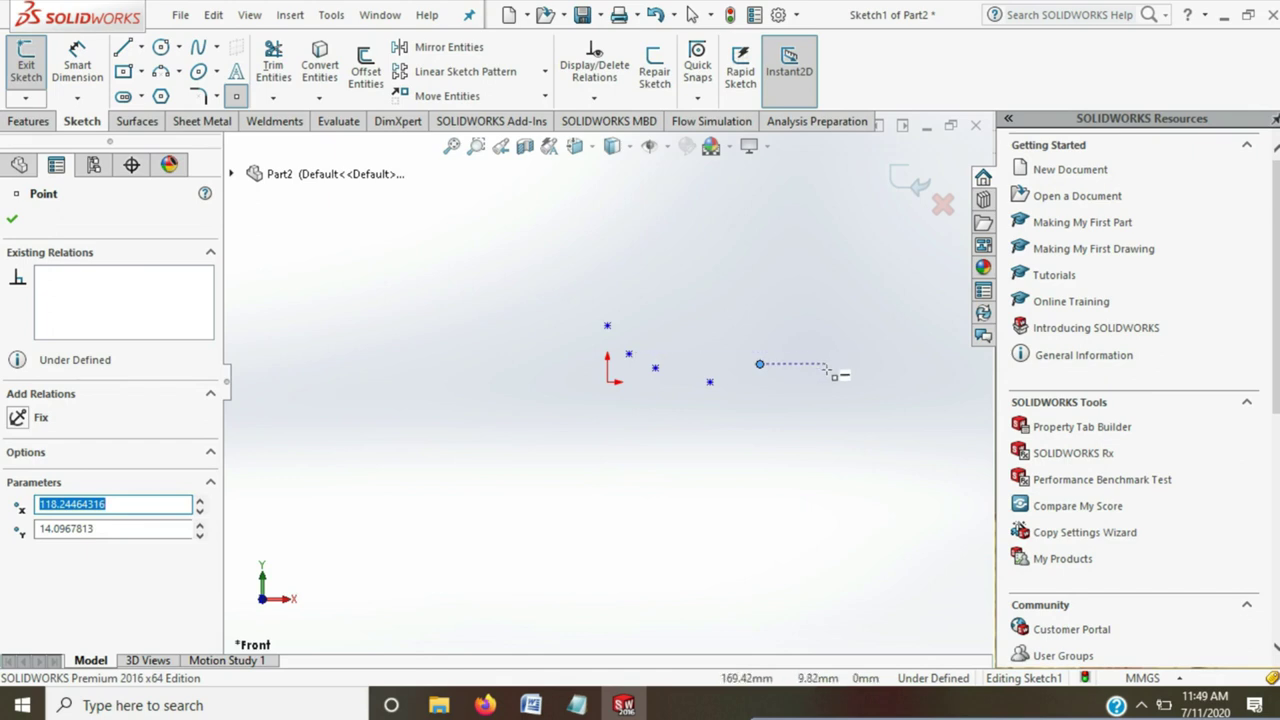
pyautogui.click(829, 353)
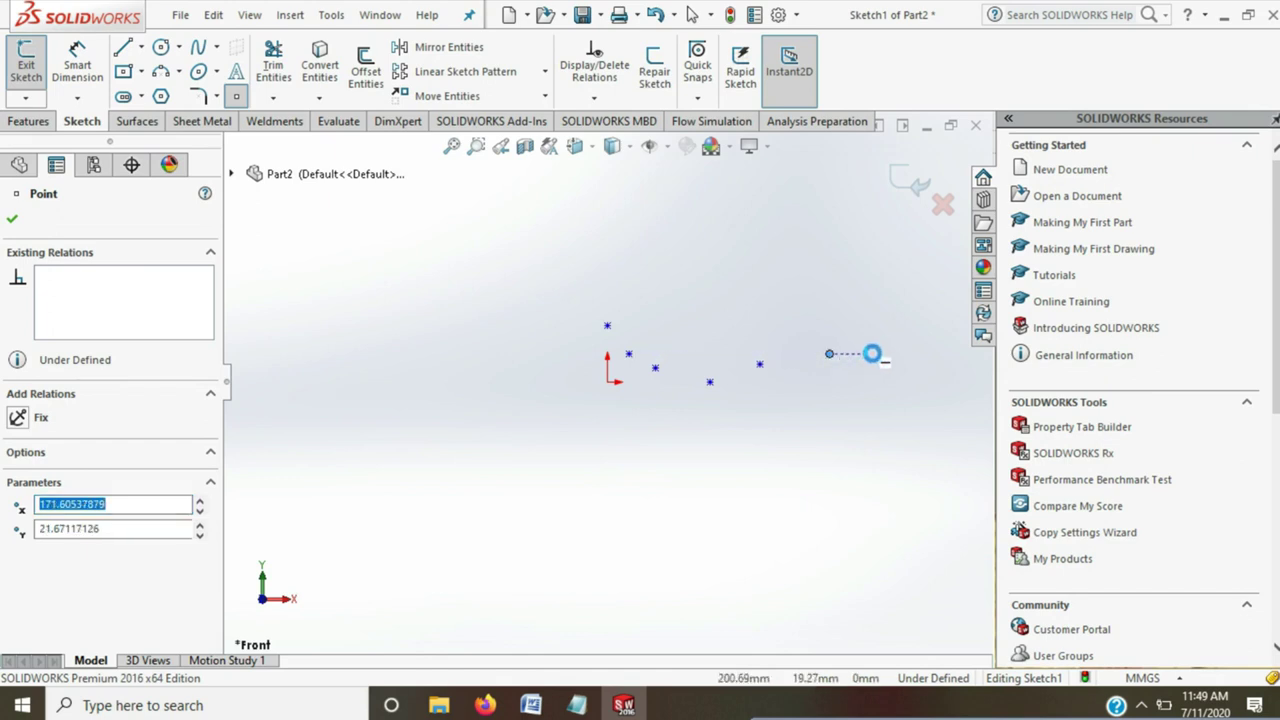
pyautogui.click(882, 353)
pyautogui.scroll(2, 882, 355)
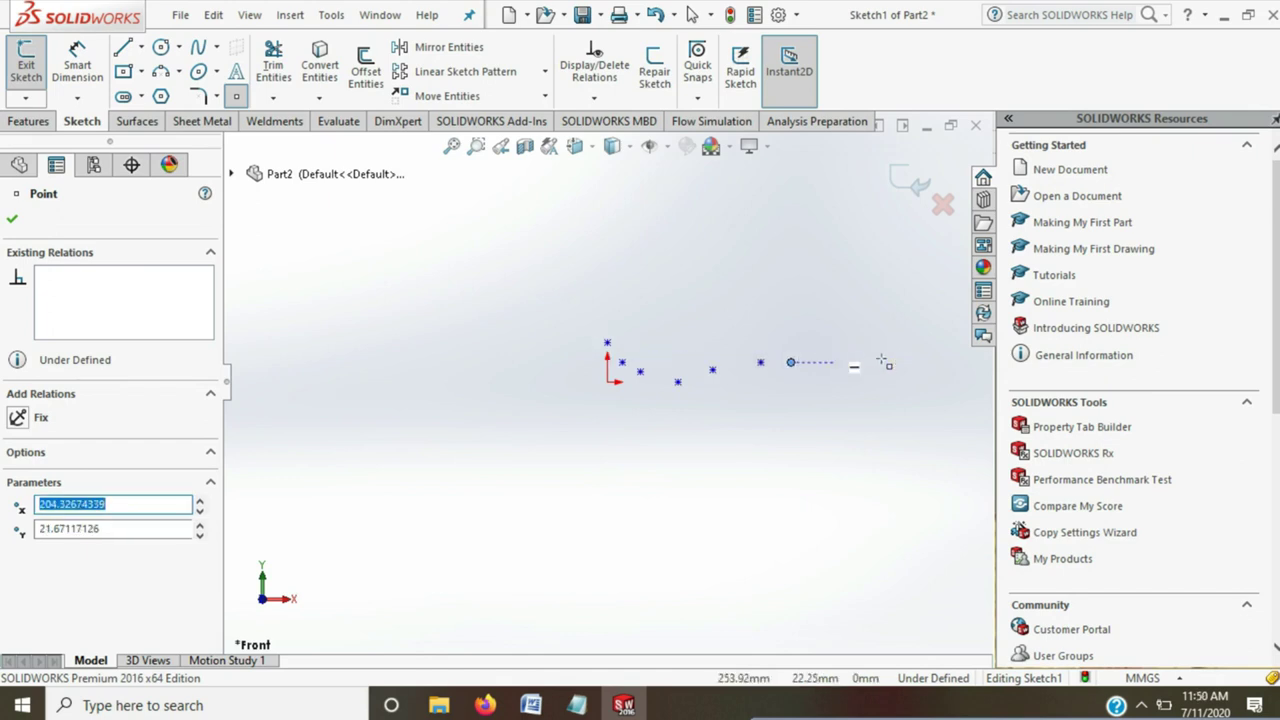
pyautogui.click(821, 371)
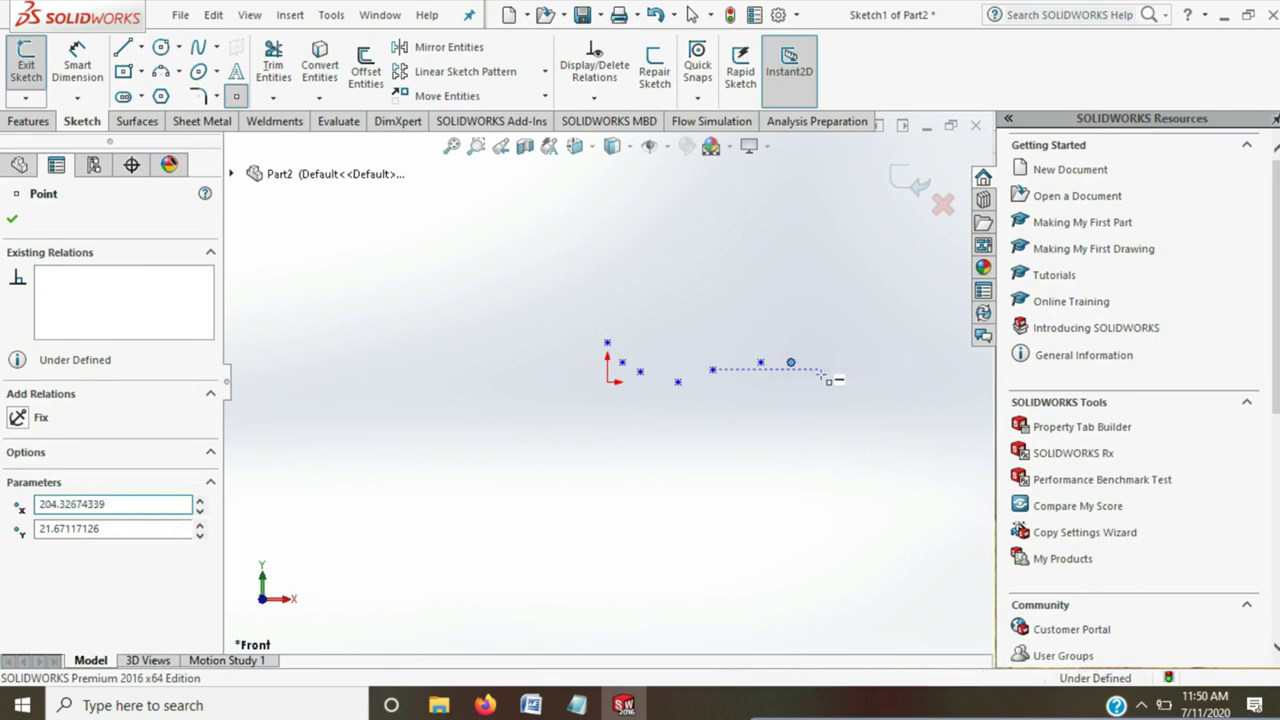
pyautogui.click(850, 381)
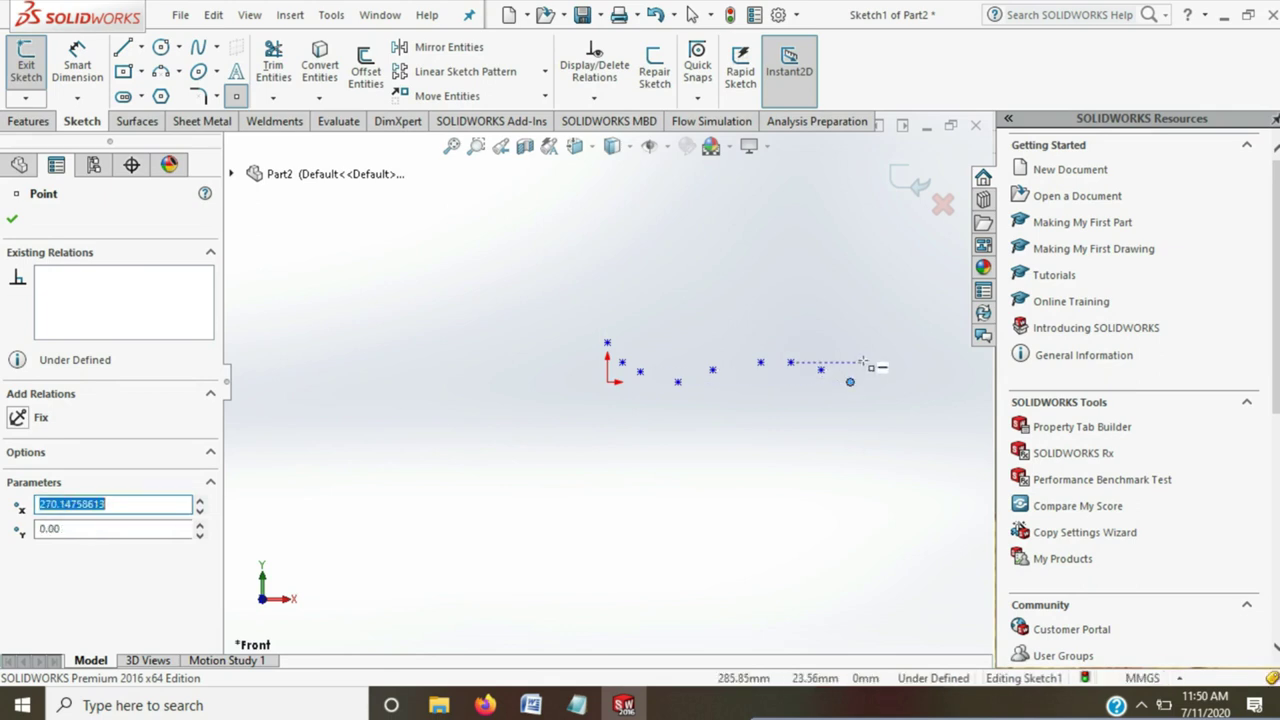
pyautogui.click(862, 362)
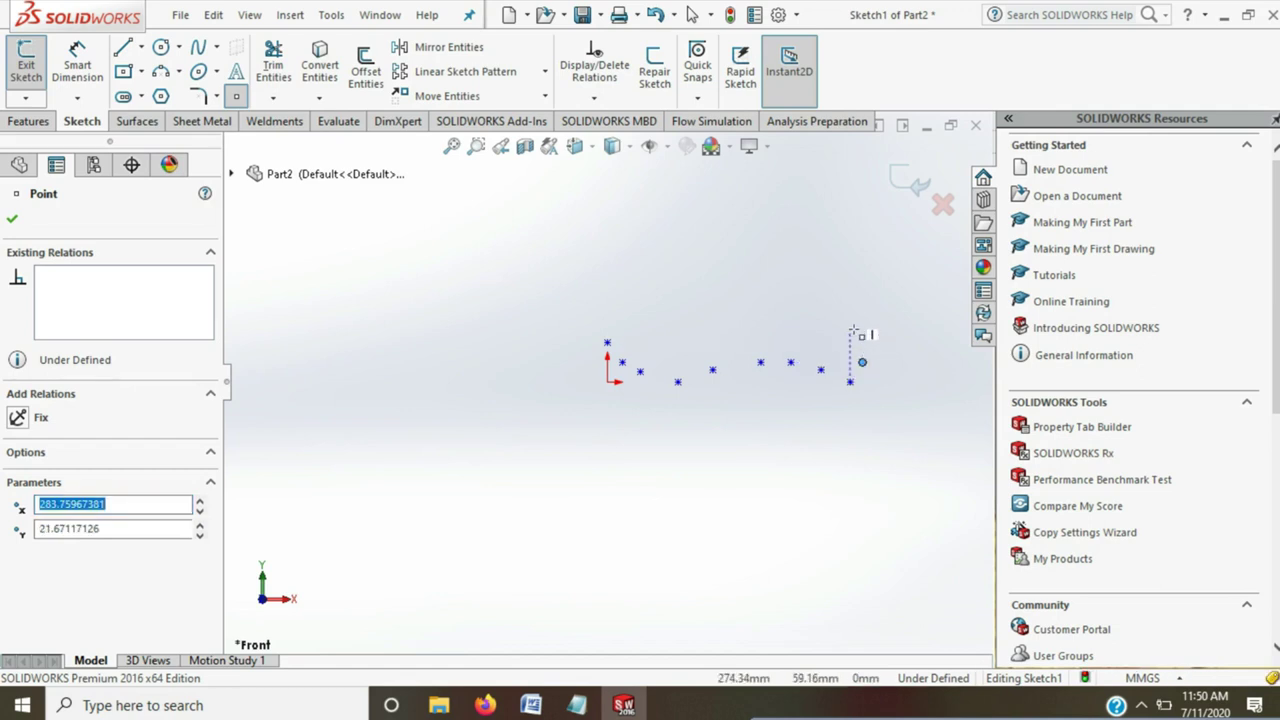
# Add points up the rear edge and across the top, closing the outline above the front
pyautogui.click(849, 328)
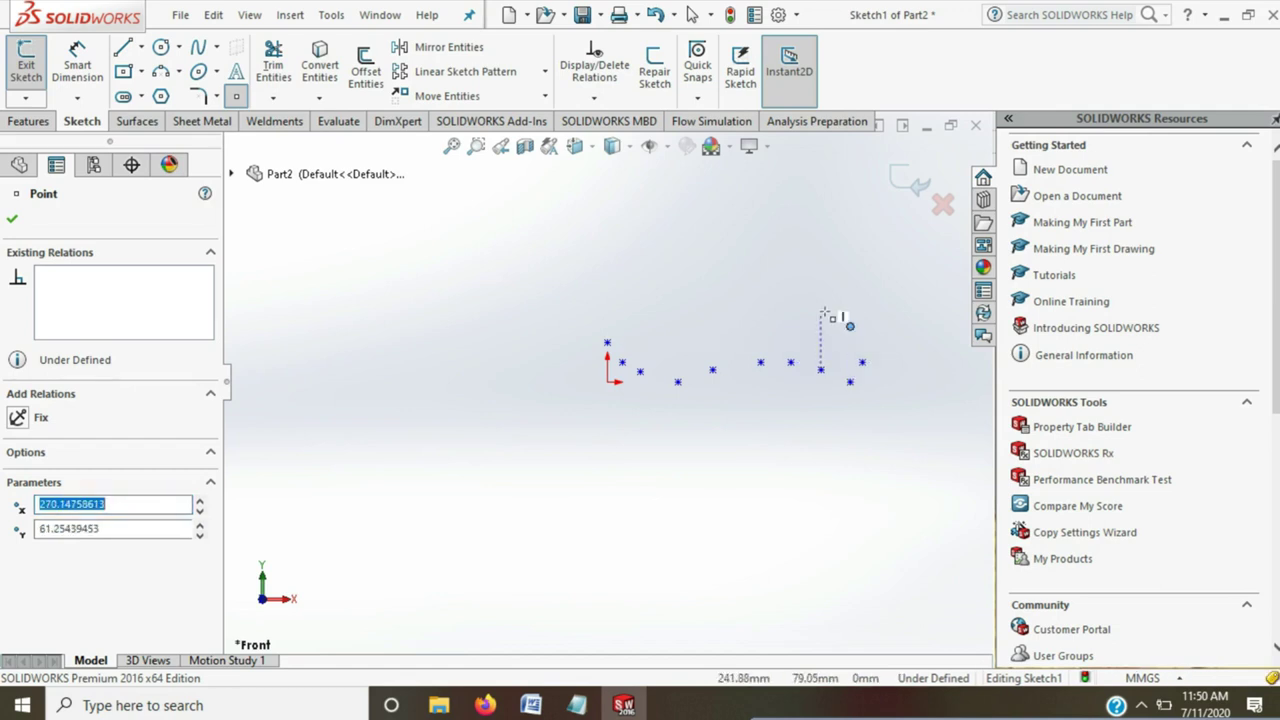
pyautogui.click(821, 304)
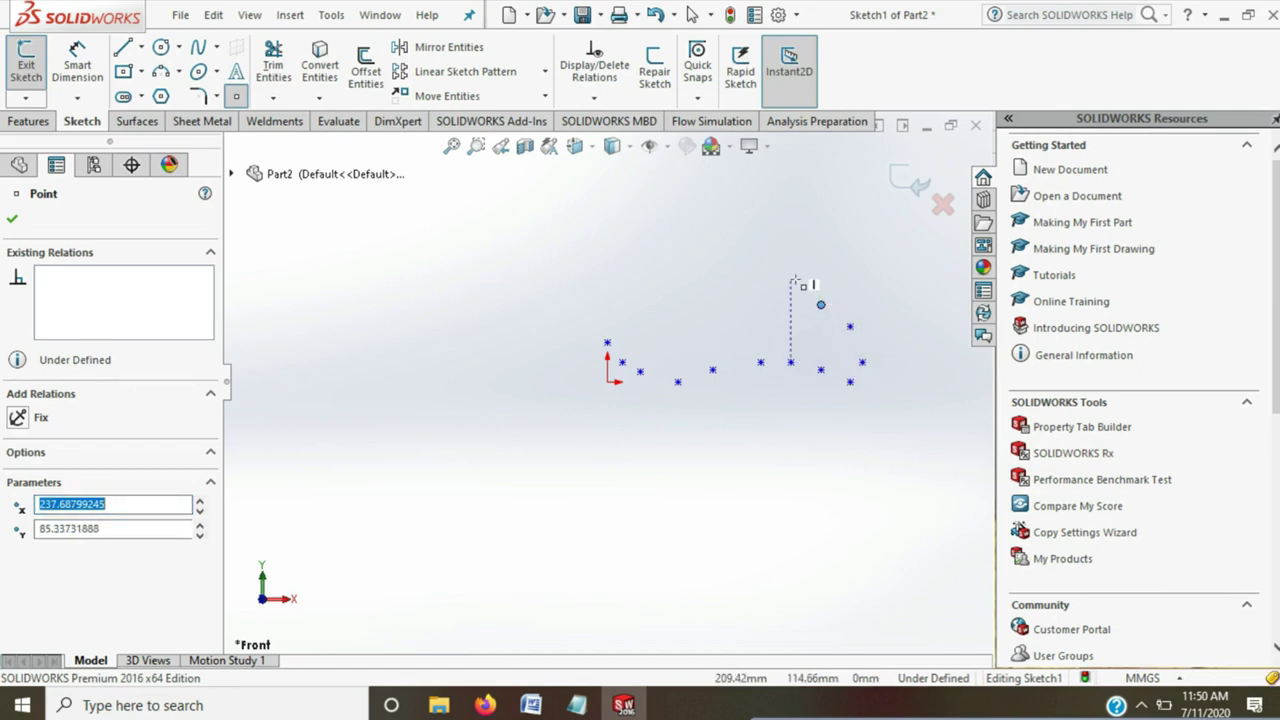
pyautogui.click(791, 280)
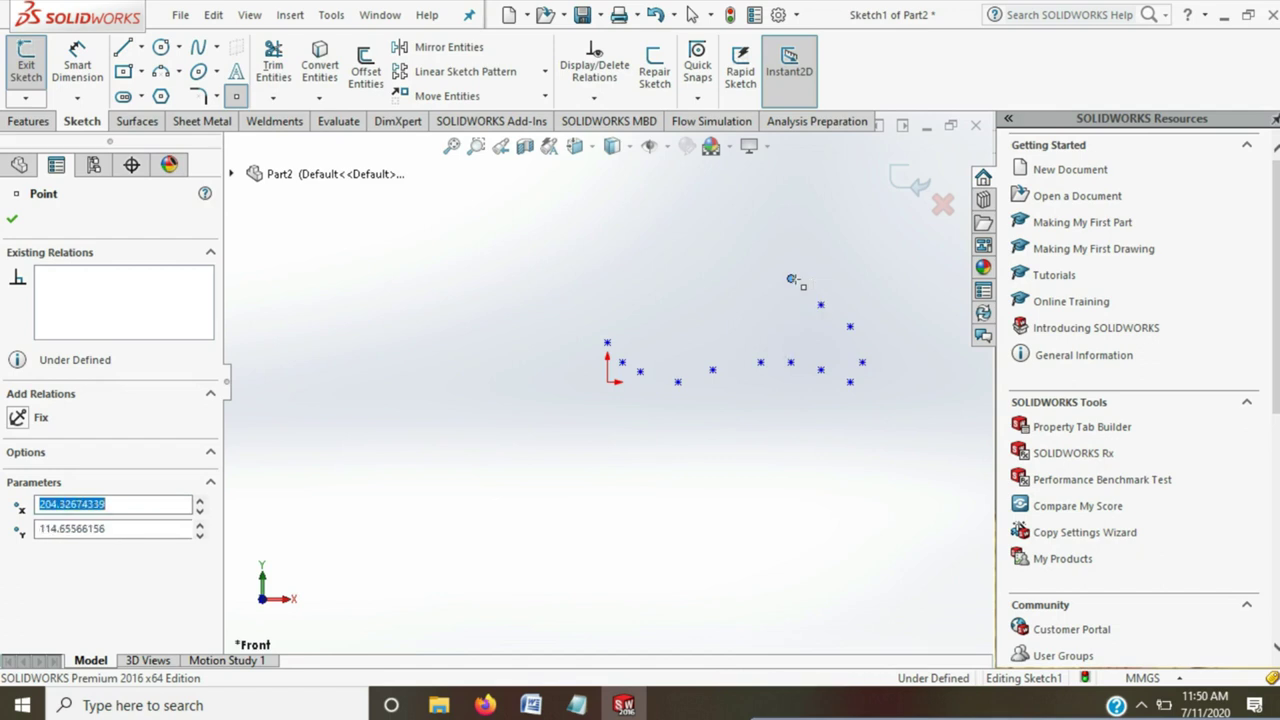
pyautogui.click(738, 245)
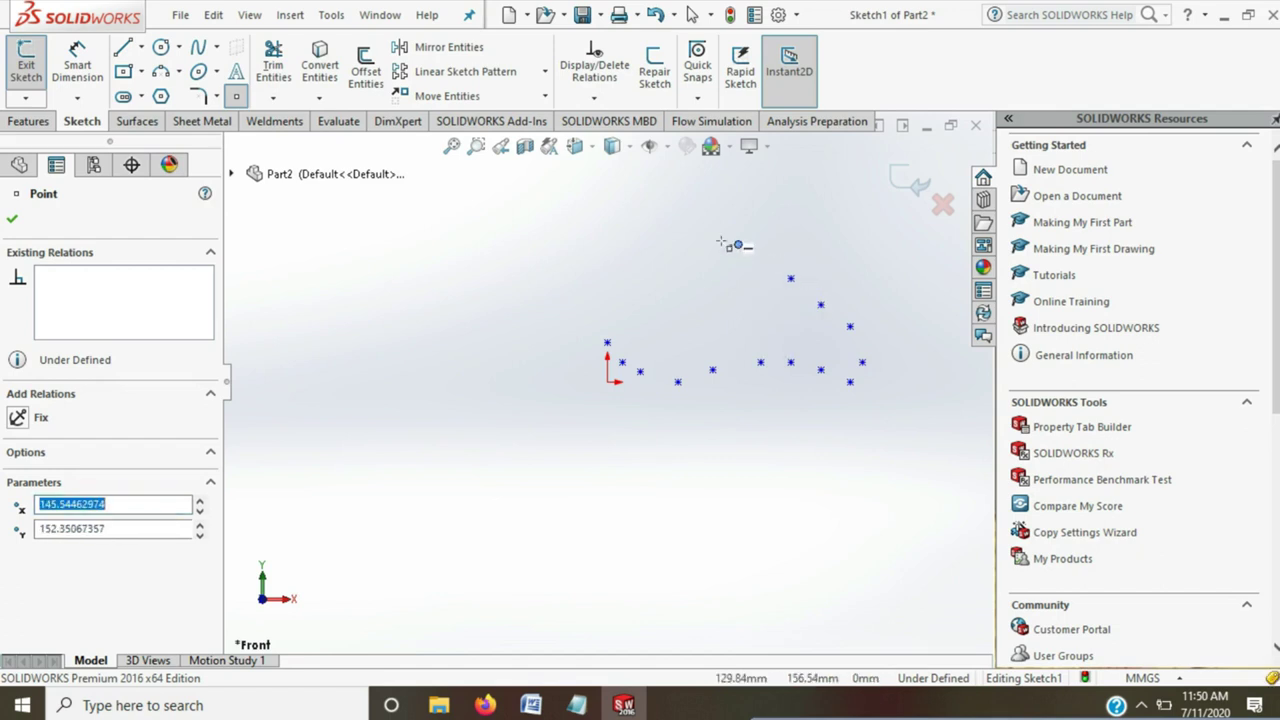
pyautogui.click(691, 245)
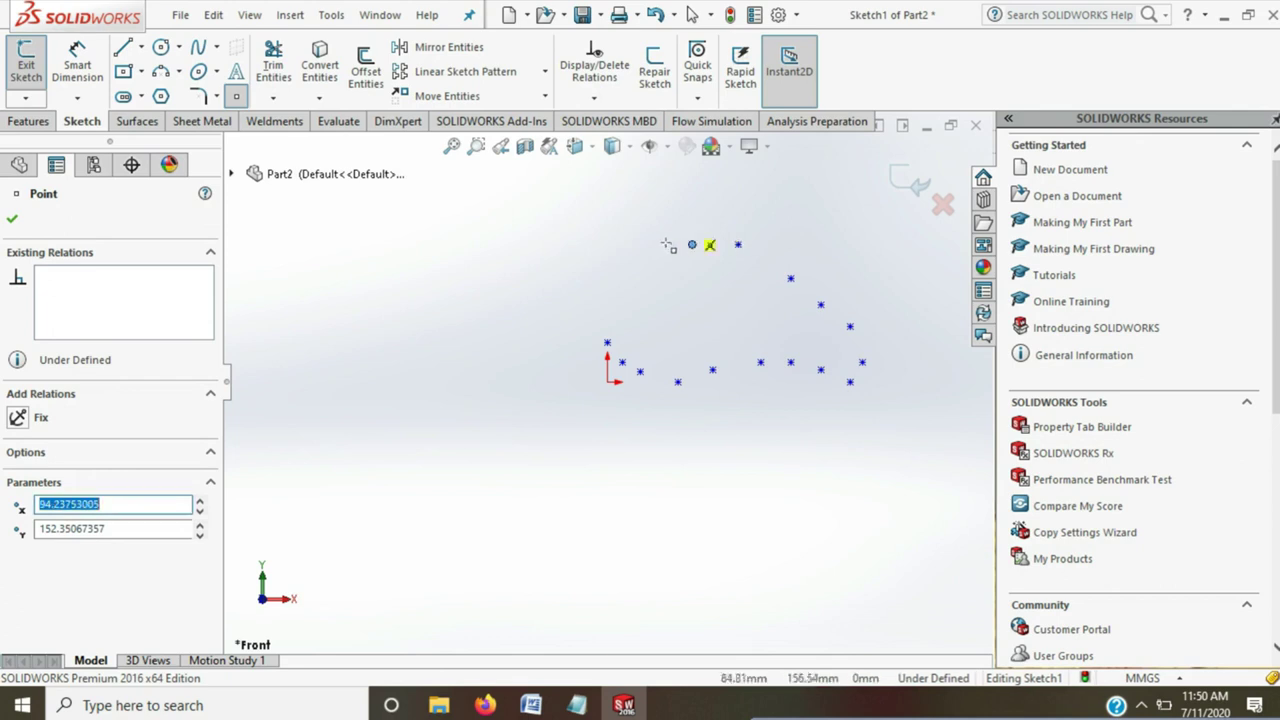
pyautogui.click(640, 259)
pyautogui.click(616, 285)
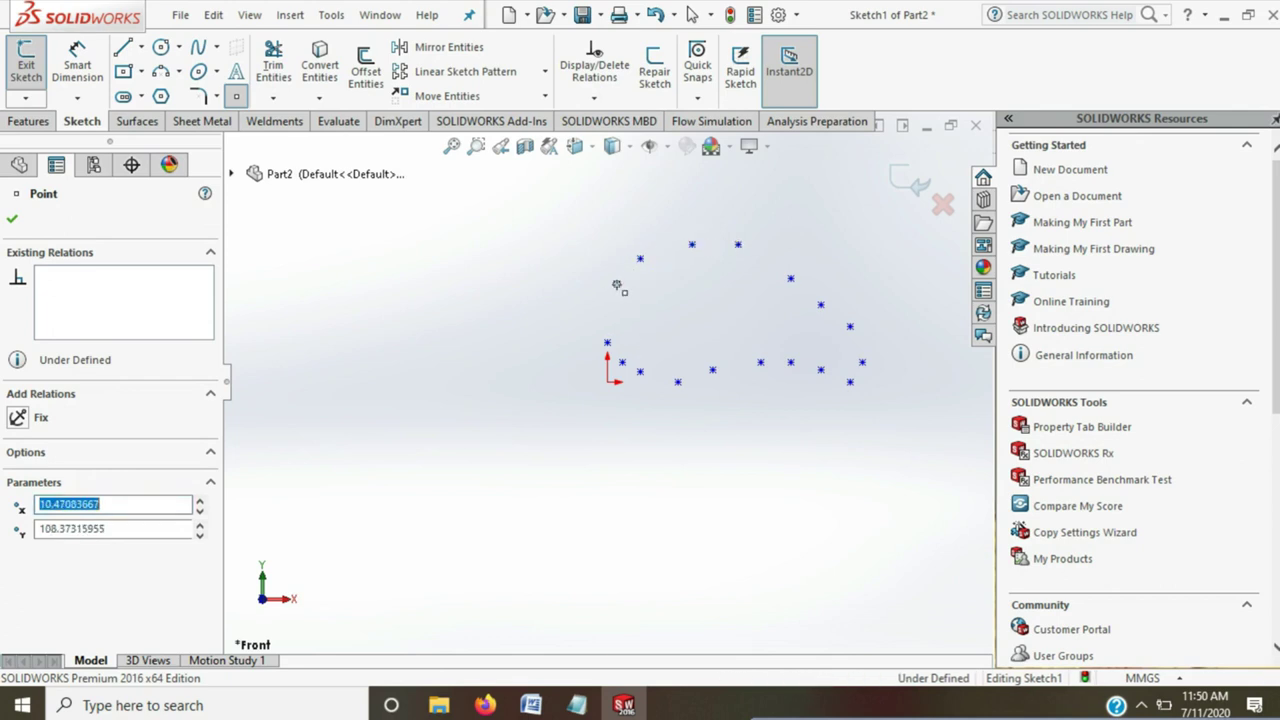
pyautogui.press('Escape')
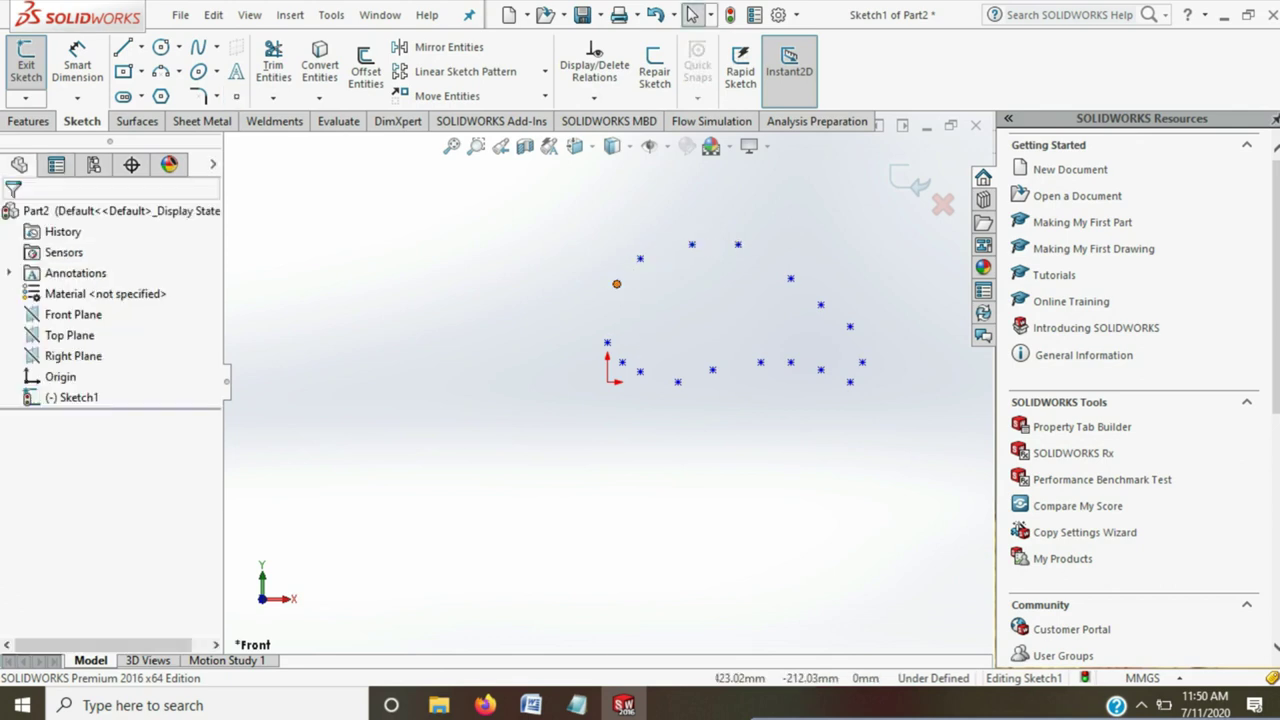
pyautogui.click(77, 65)
pyautogui.scroll(2, 617, 363)
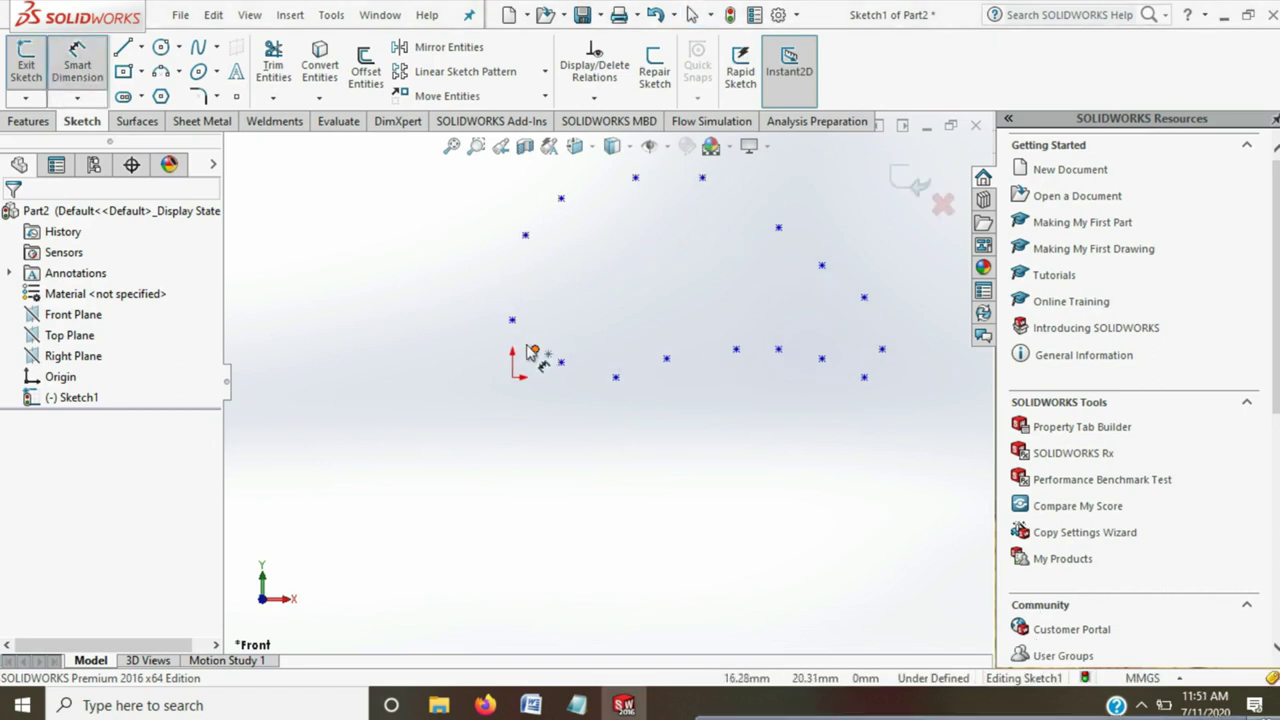
# Dimension three front point heights from the origin: 43.55, 21.67 and 11.15 mm
pyautogui.click(512, 323)
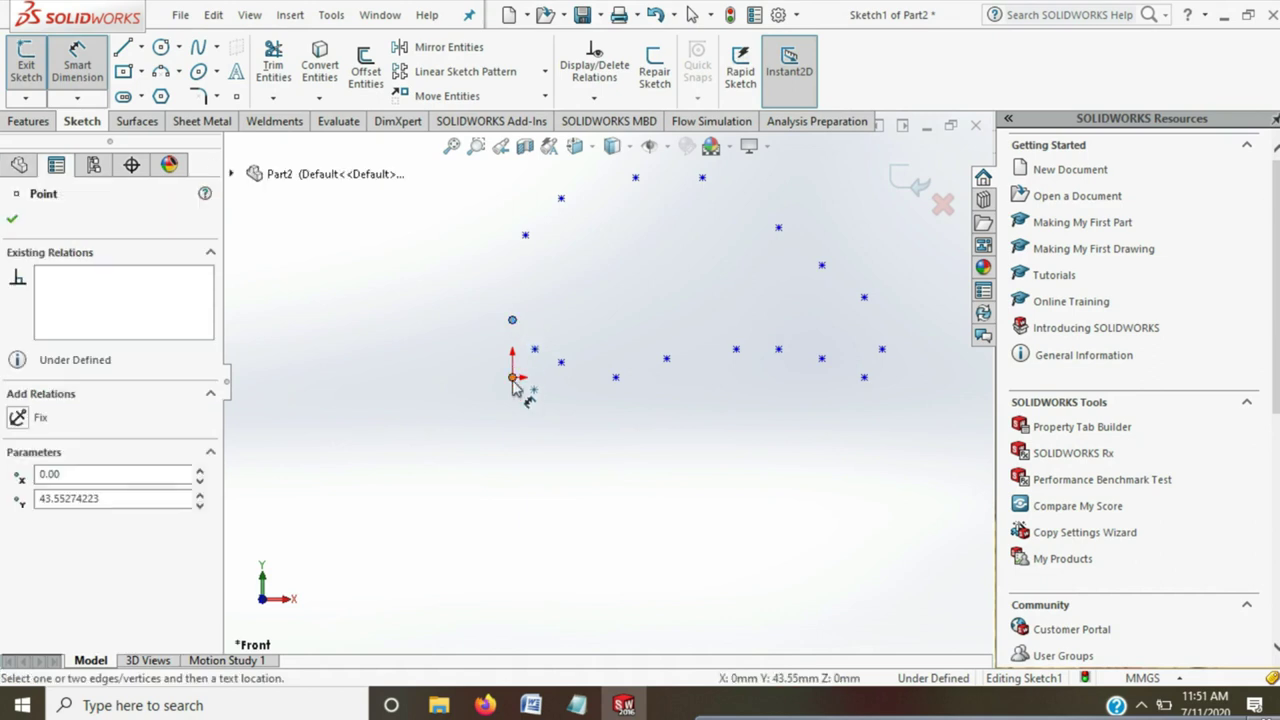
pyautogui.click(512, 377)
pyautogui.click(503, 380)
pyautogui.click(465, 370)
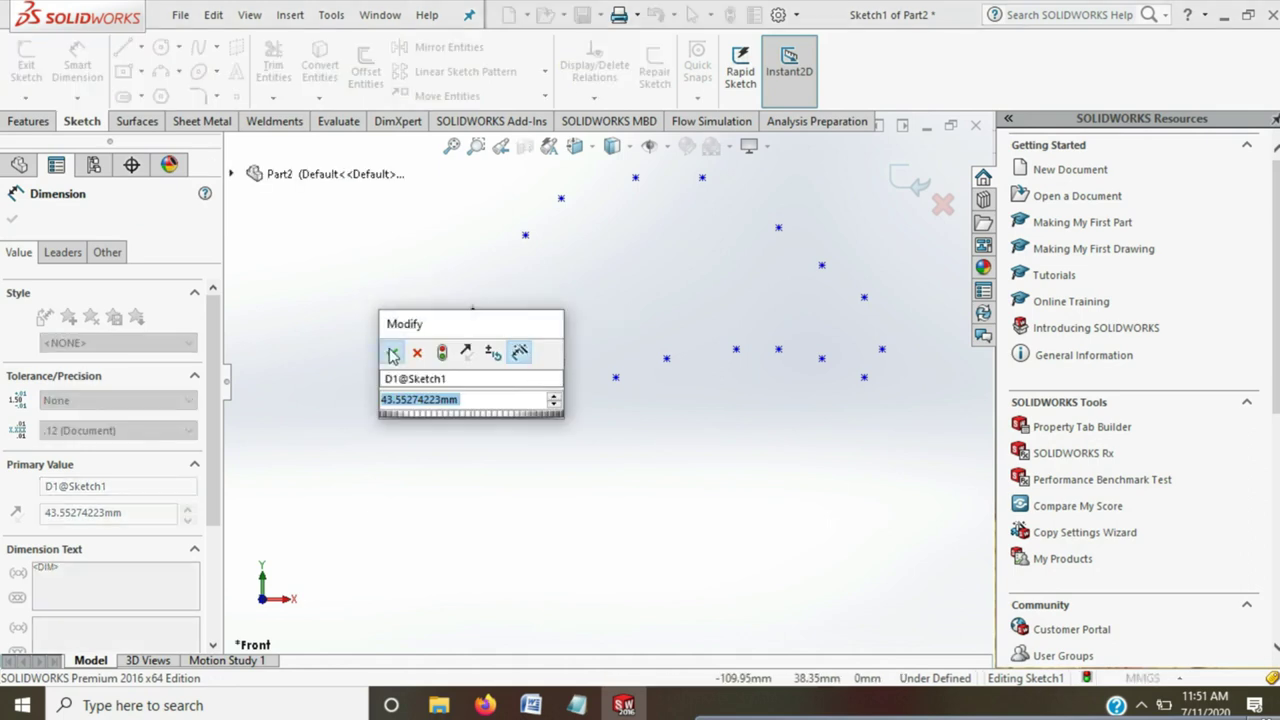
pyautogui.click(392, 354)
pyautogui.click(534, 350)
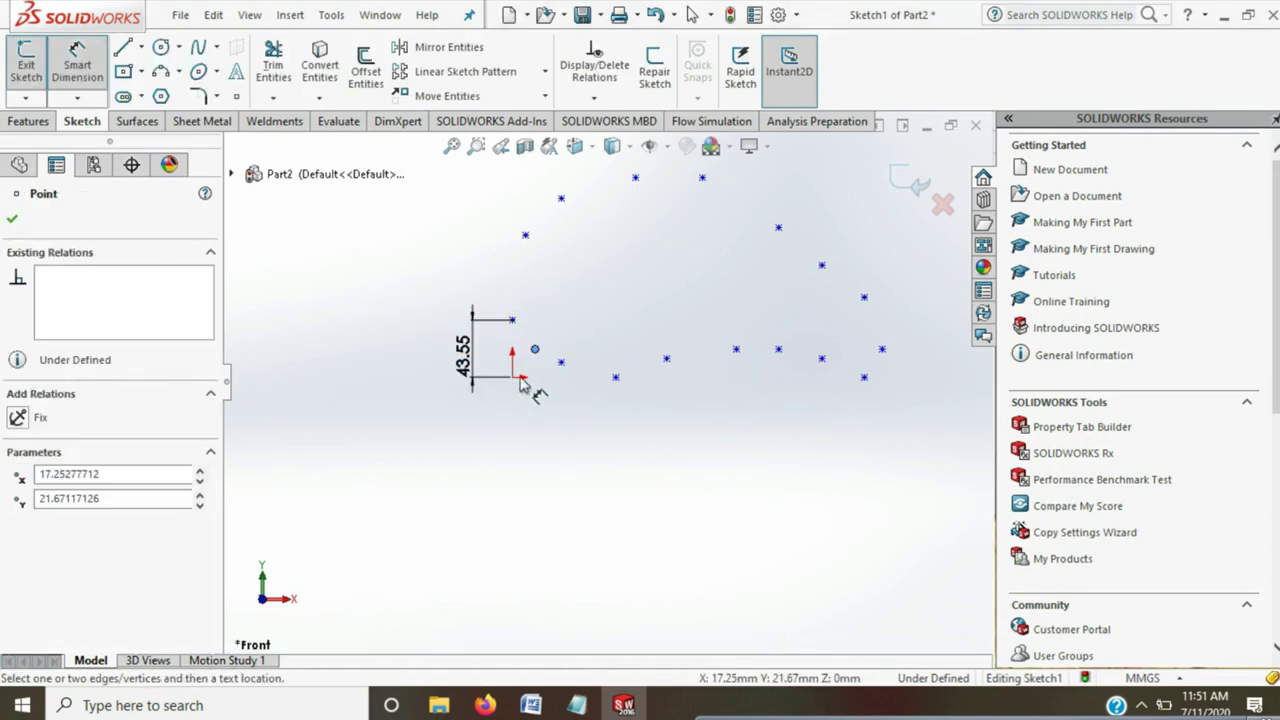
pyautogui.click(512, 376)
pyautogui.click(445, 374)
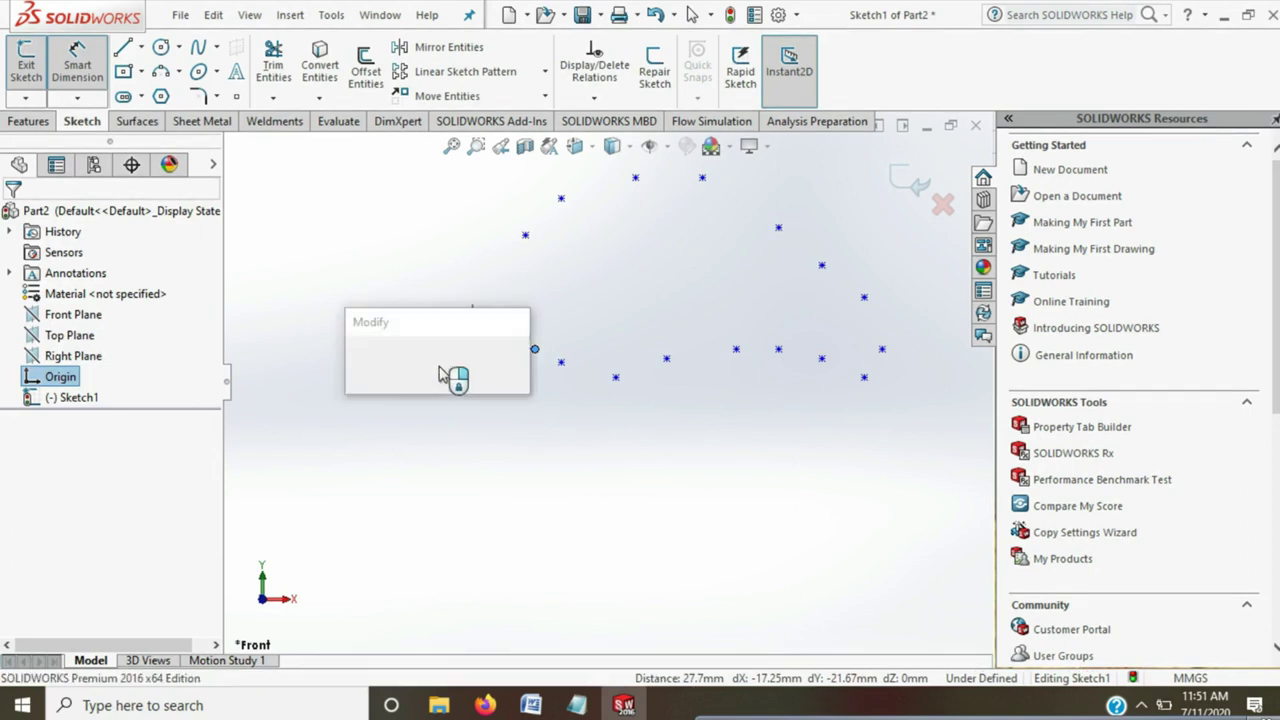
pyautogui.press('Return')
pyautogui.click(561, 362)
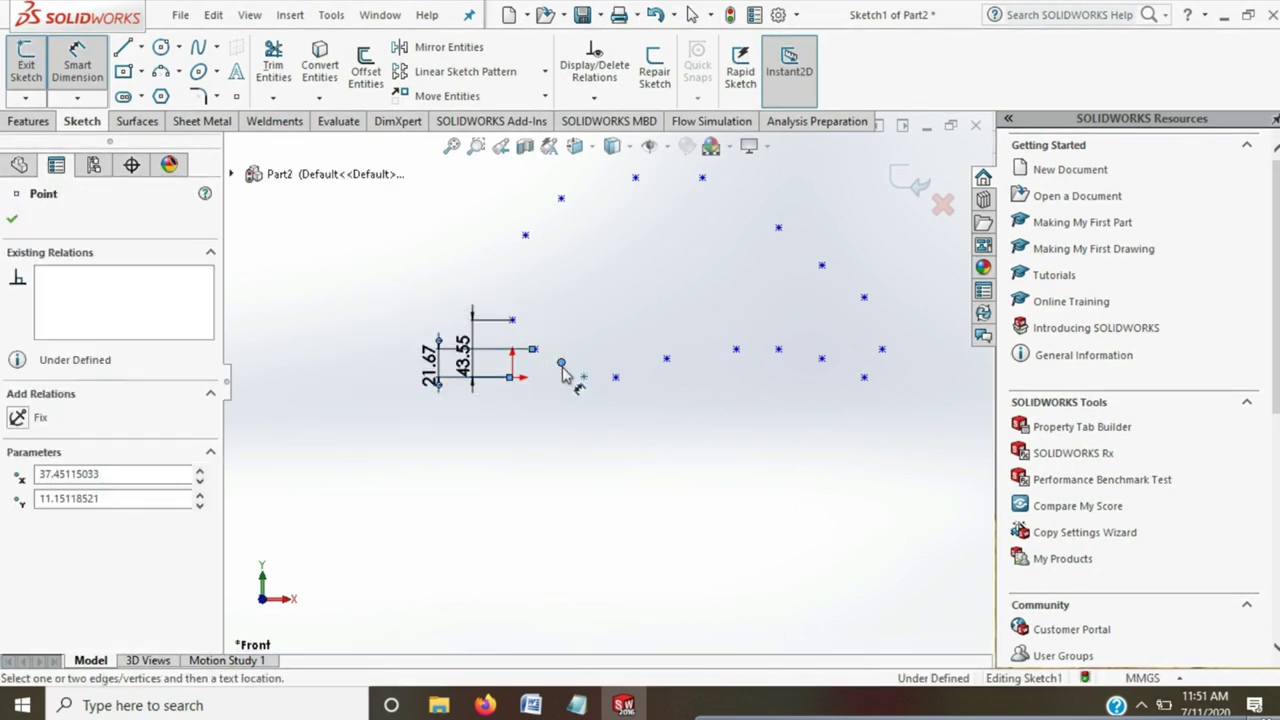
pyautogui.click(512, 376)
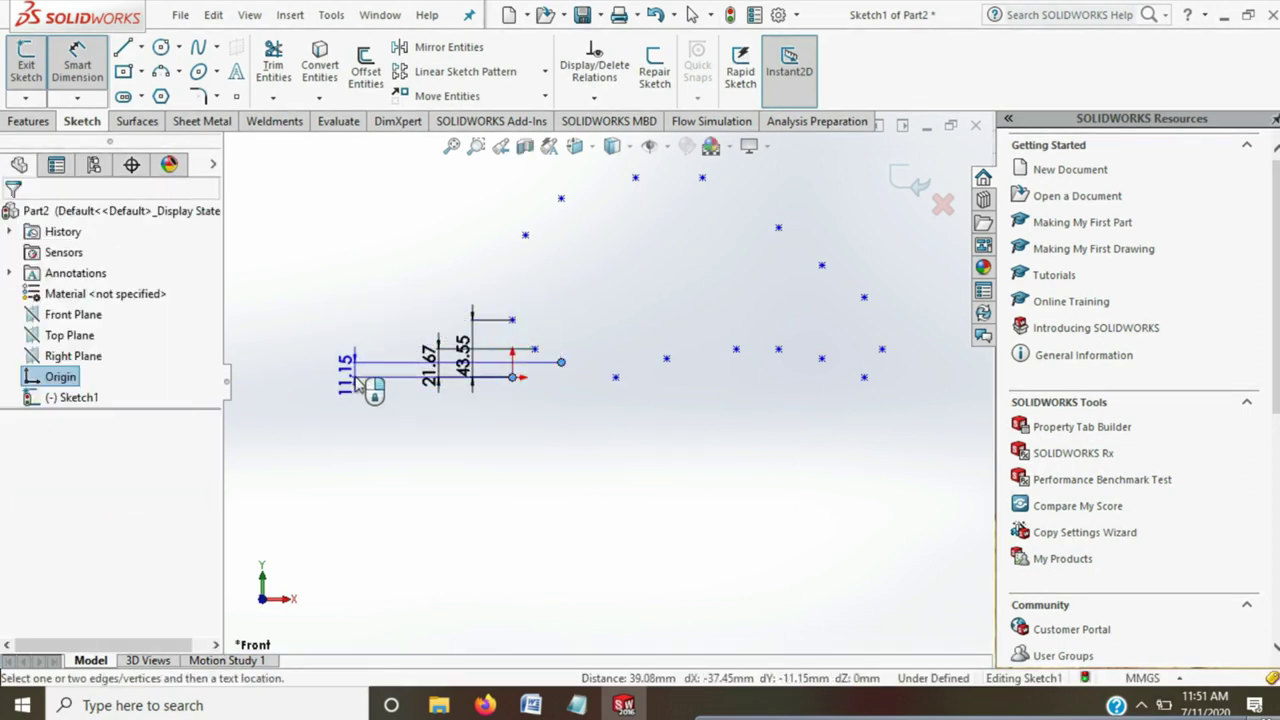
pyautogui.click(362, 384)
pyautogui.press('Return')
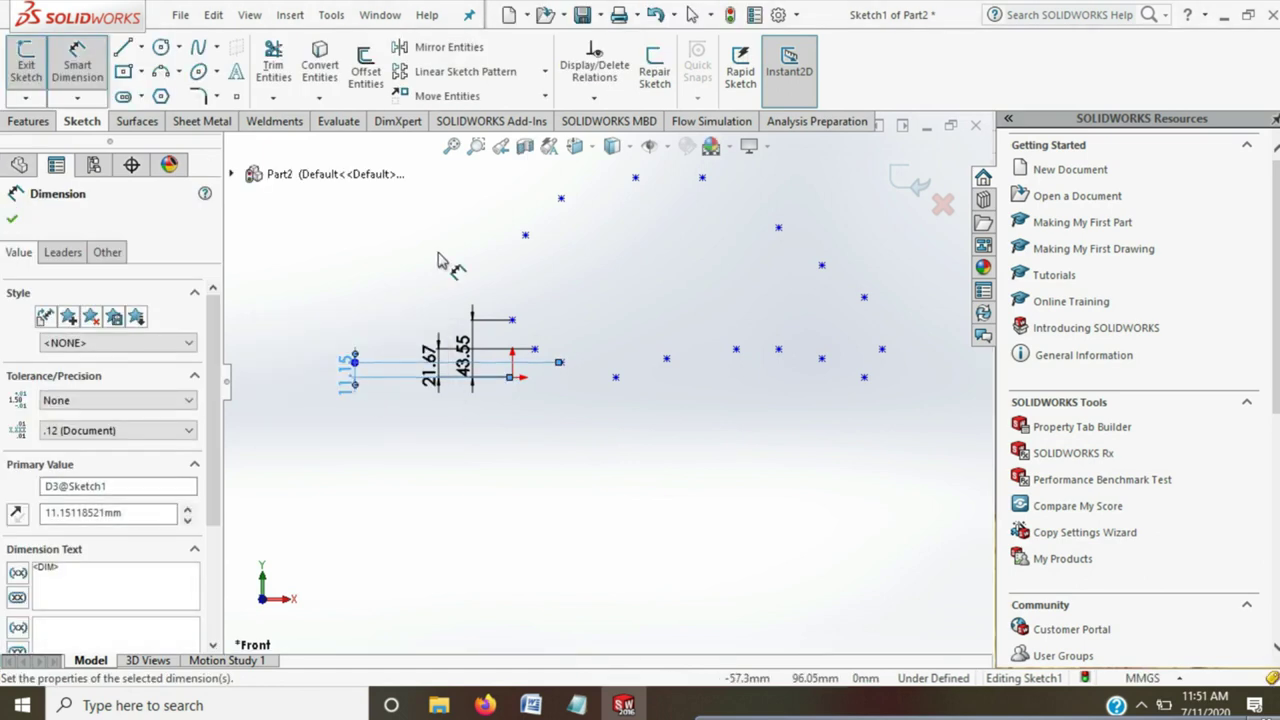
# Add vertical height dimensions of 108.37, 136.64 and 14.10 mm from the origin
pyautogui.click(525, 235)
pyautogui.click(510, 377)
pyautogui.click(275, 330)
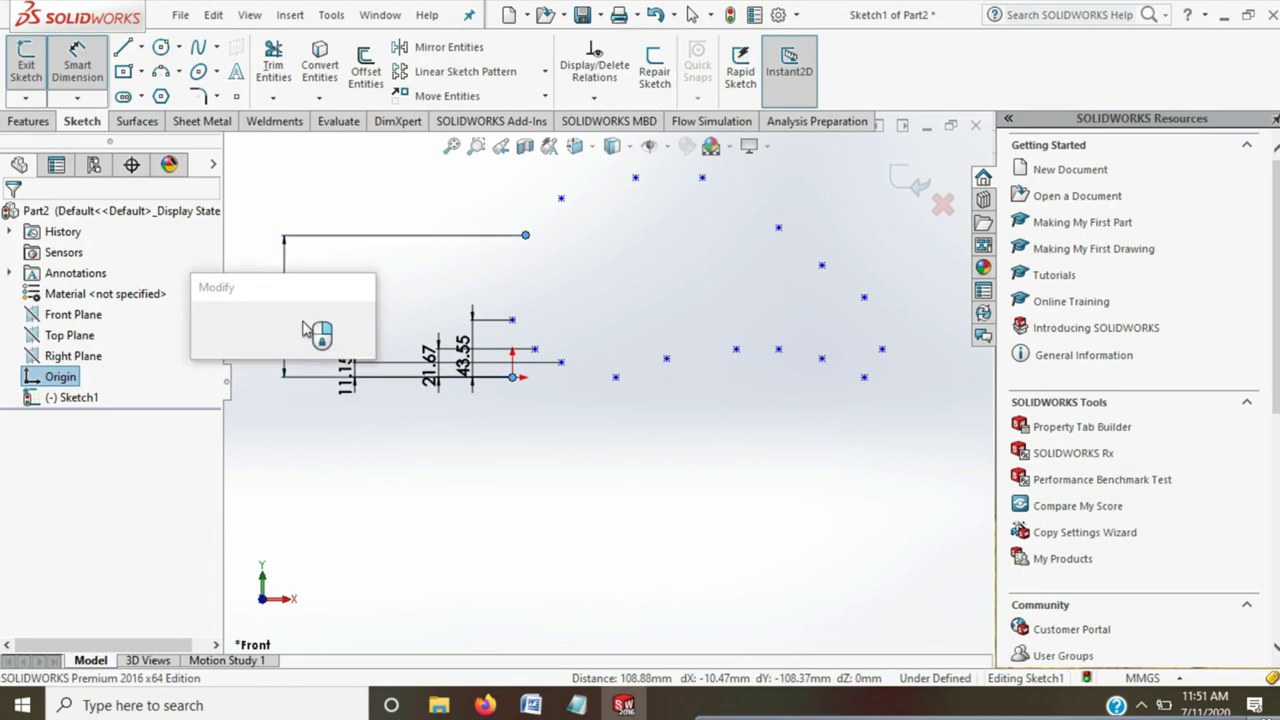
pyautogui.press('Return')
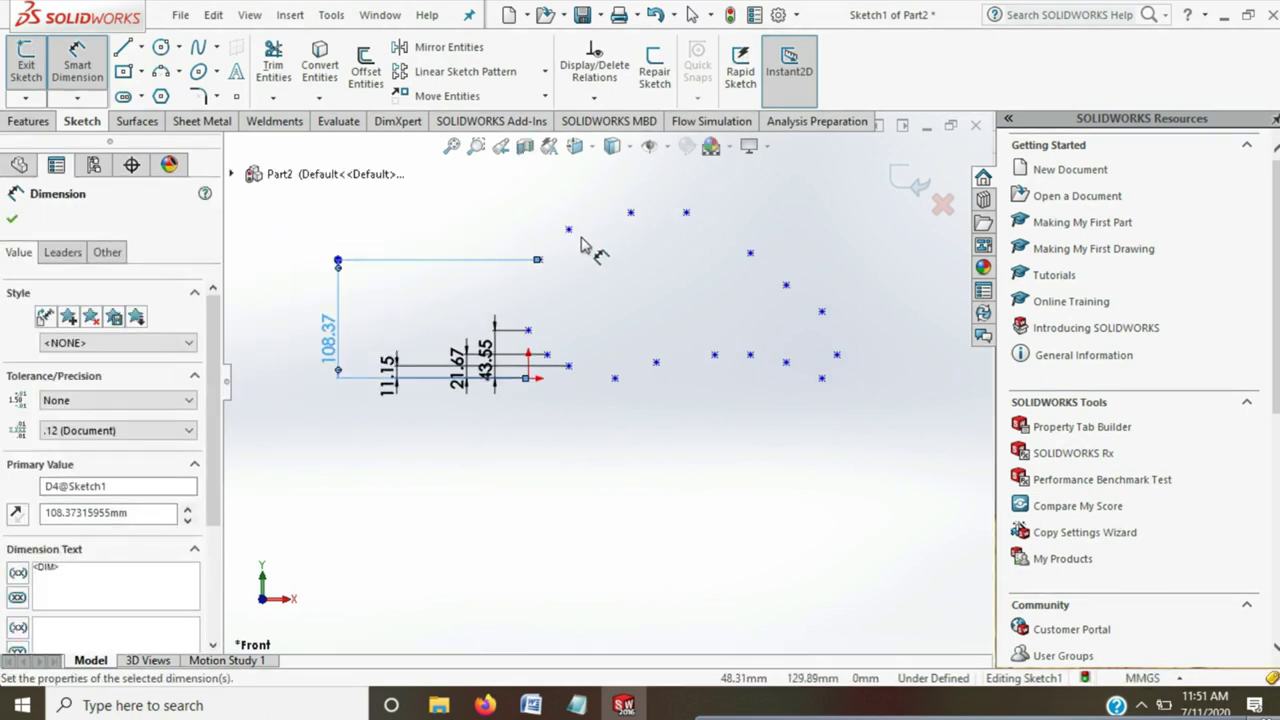
pyautogui.click(569, 231)
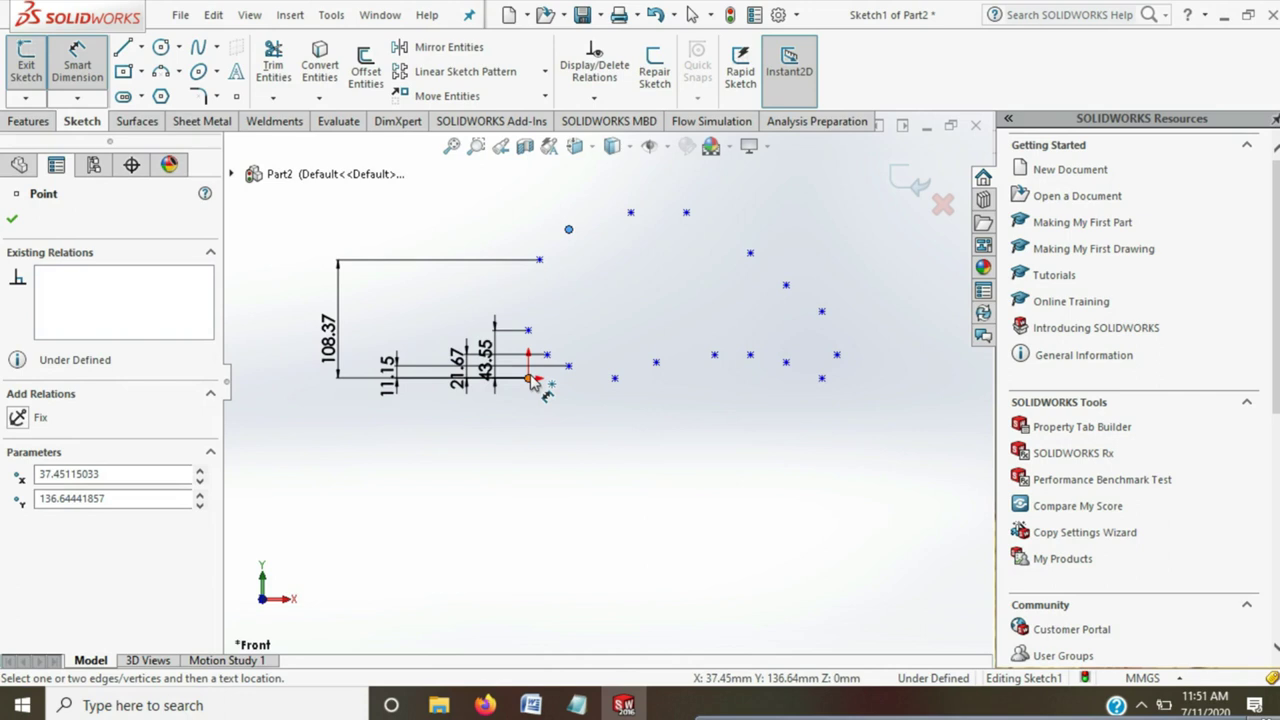
pyautogui.click(527, 378)
pyautogui.click(300, 345)
pyautogui.press('Return')
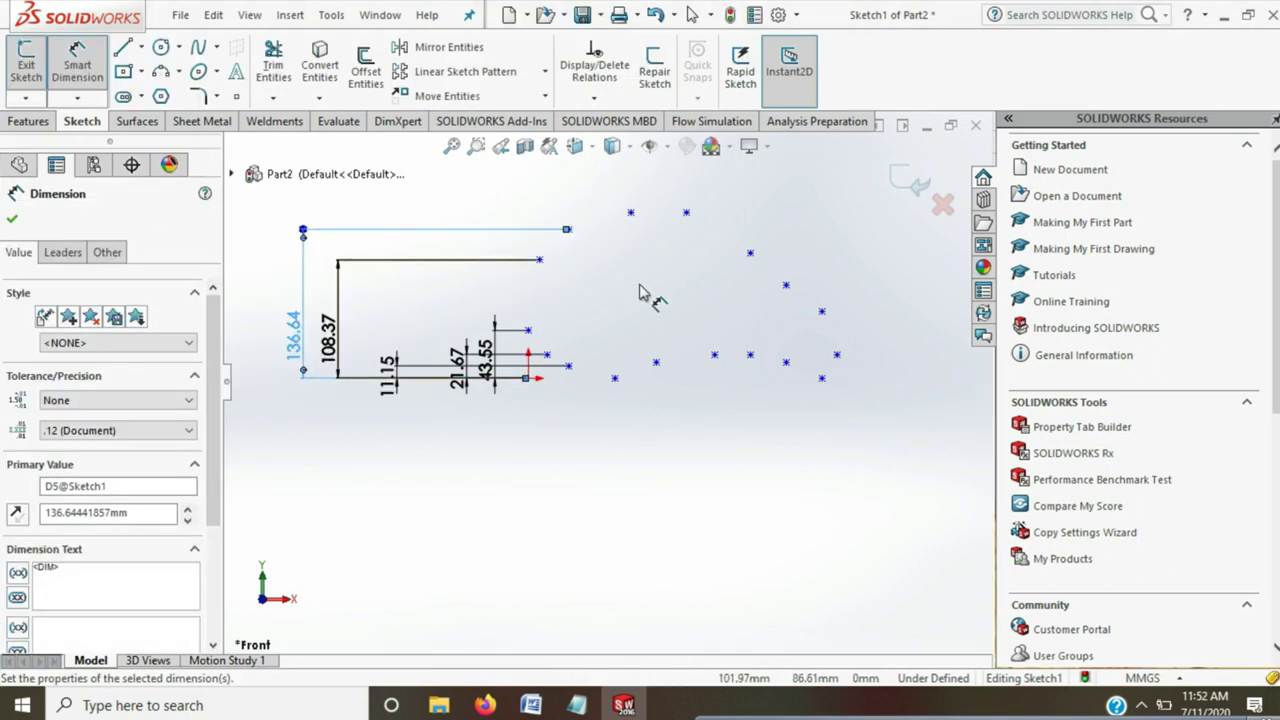
pyautogui.press('Escape')
pyautogui.click(528, 378)
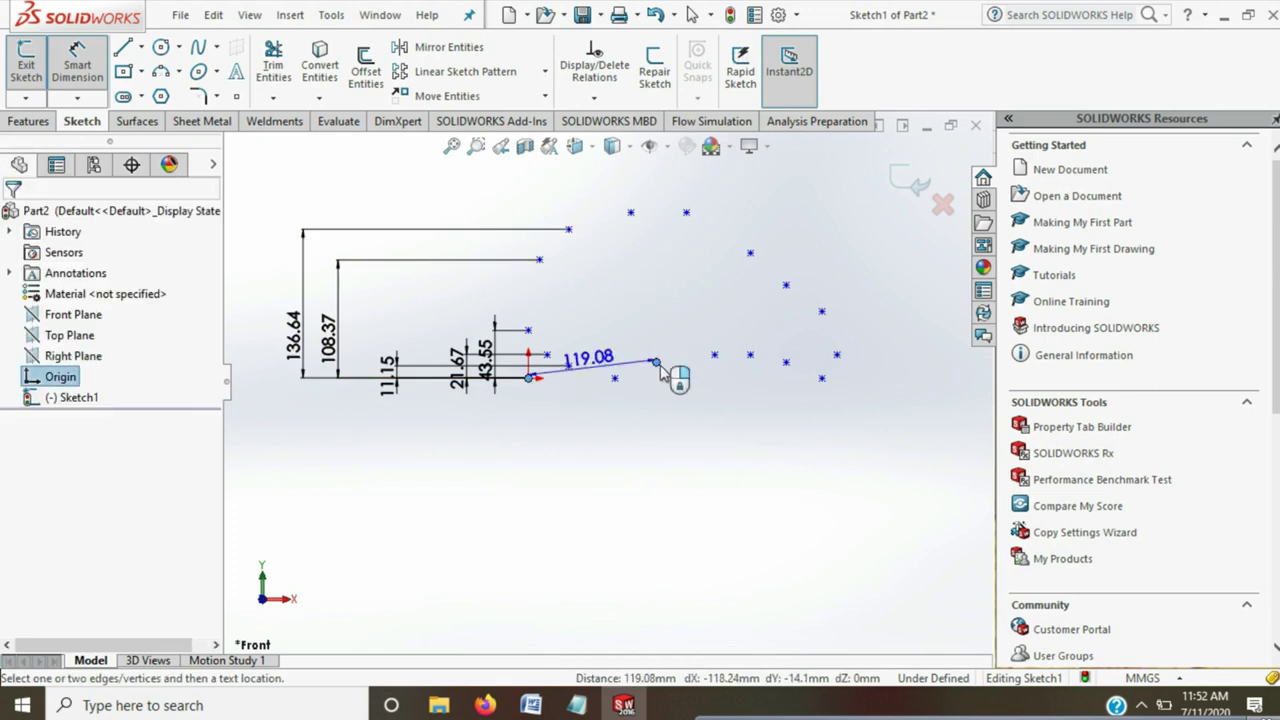
pyautogui.click(680, 382)
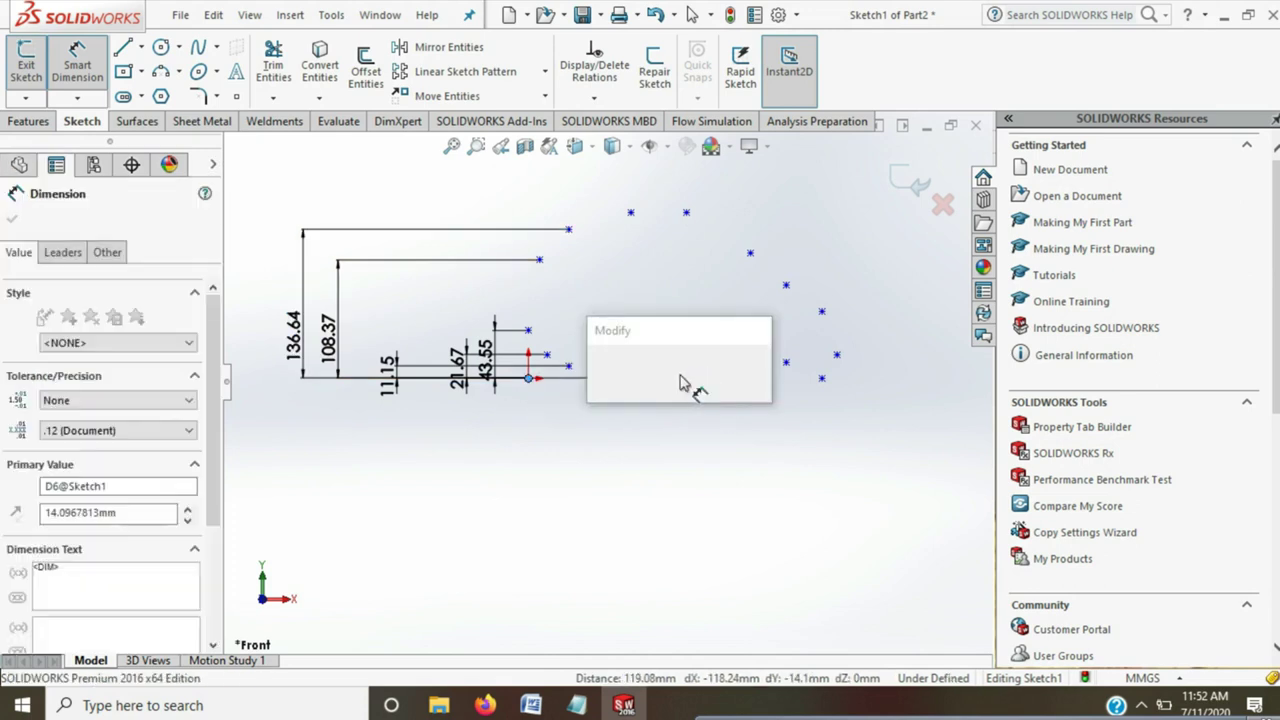
pyautogui.press('Return')
pyautogui.press('Escape')
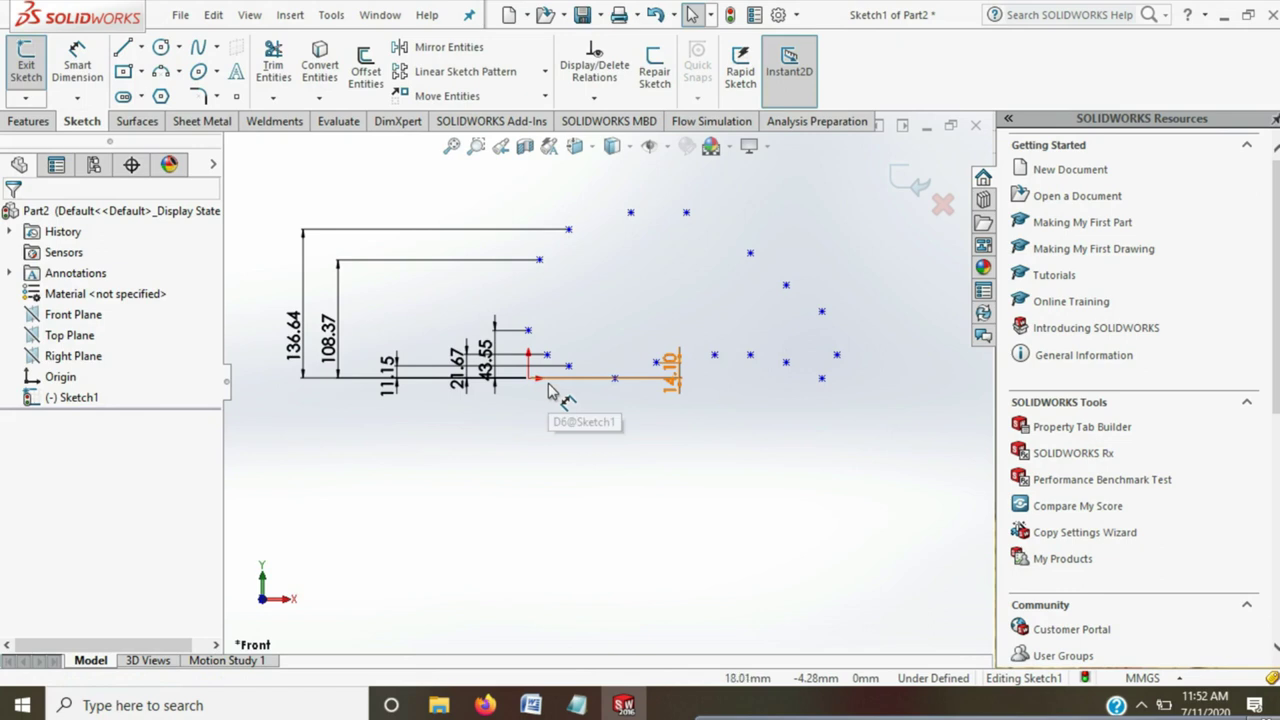
# Dimension the rear bottom points from the origin at 21.67, 21.67 and 14.10 mm
pyautogui.click(714, 354)
pyautogui.moveTo(525, 390); pyautogui.dragTo(500, 330, button='right')
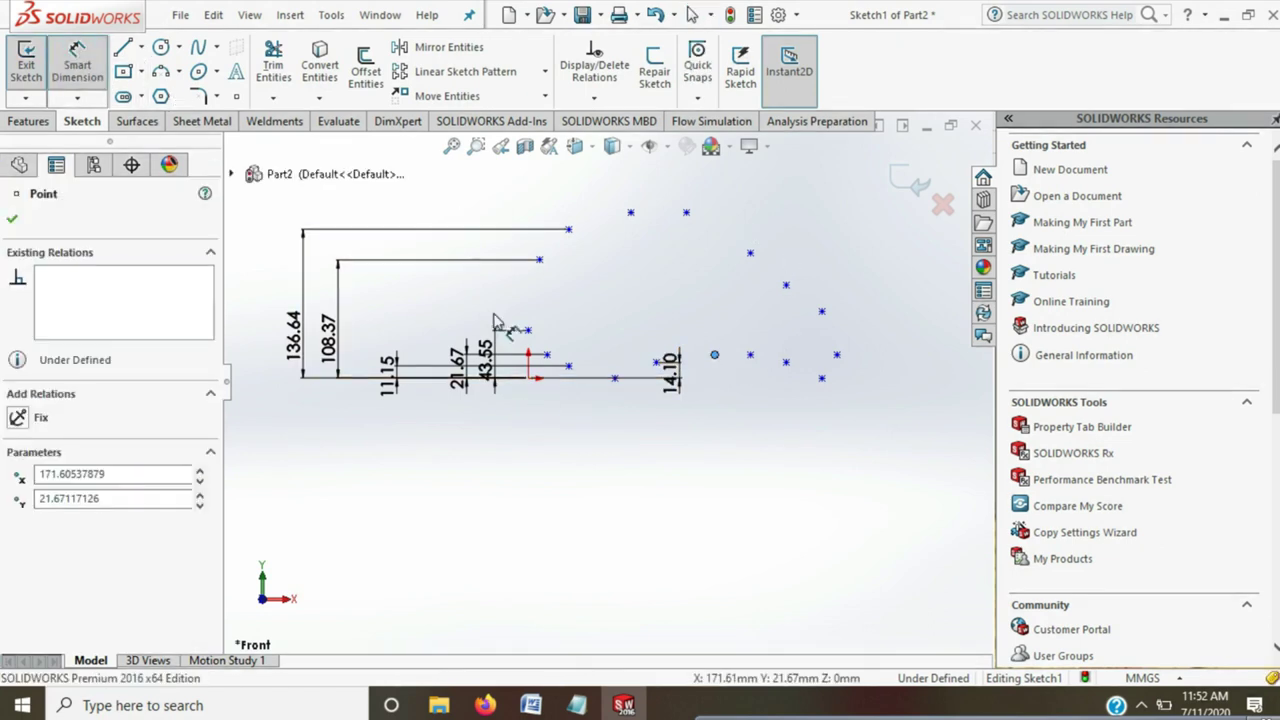
pyautogui.click(528, 380)
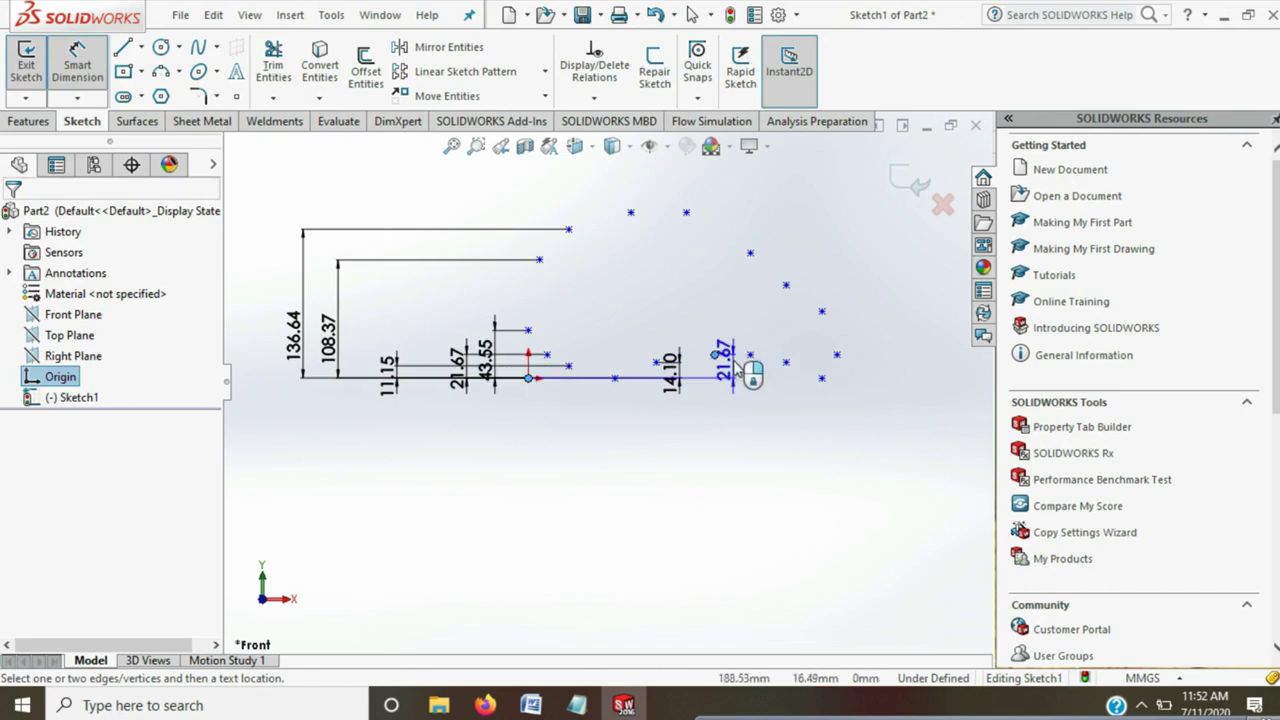
pyautogui.click(745, 365)
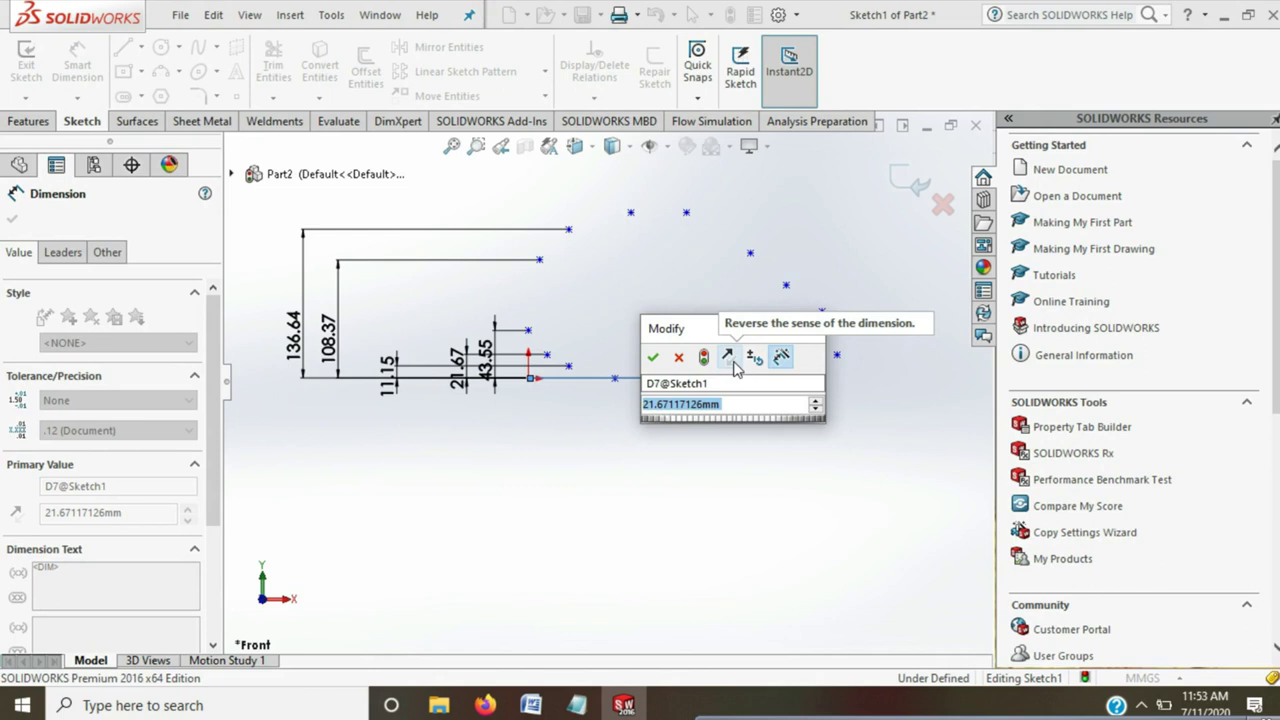
pyautogui.click(653, 357)
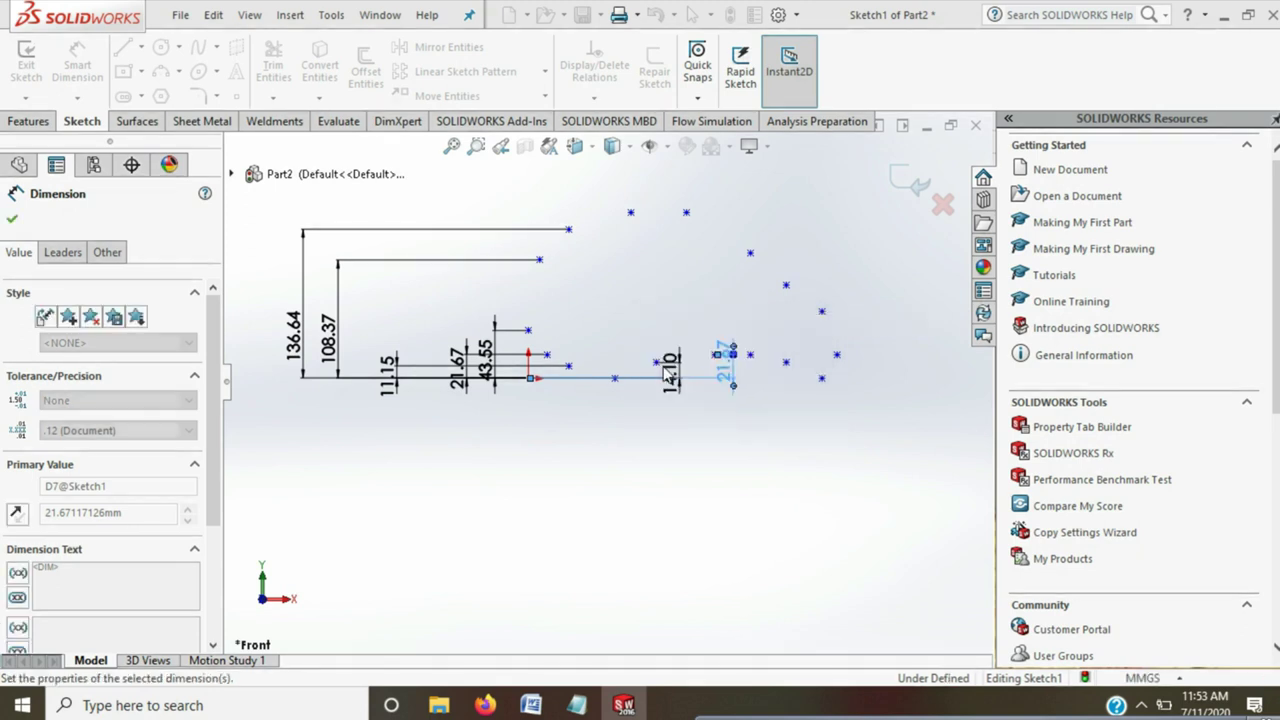
pyautogui.click(750, 354)
pyautogui.click(529, 380)
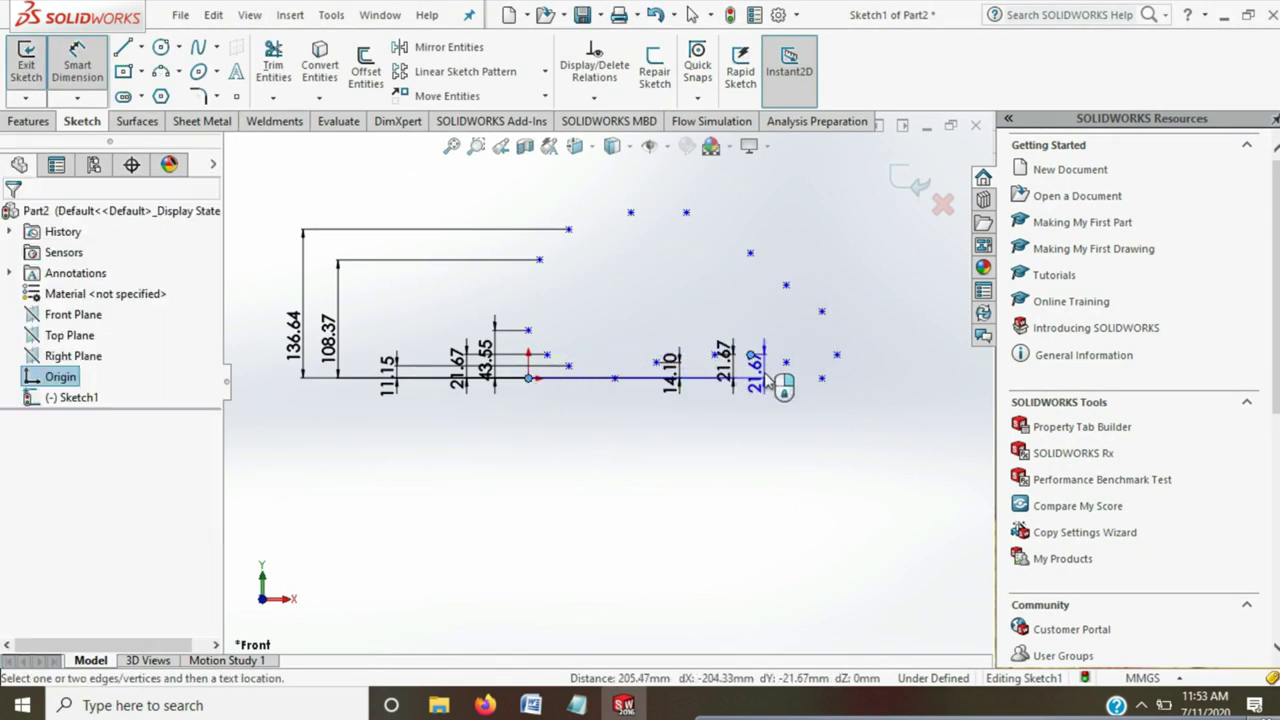
pyautogui.click(770, 370)
pyautogui.press('Return')
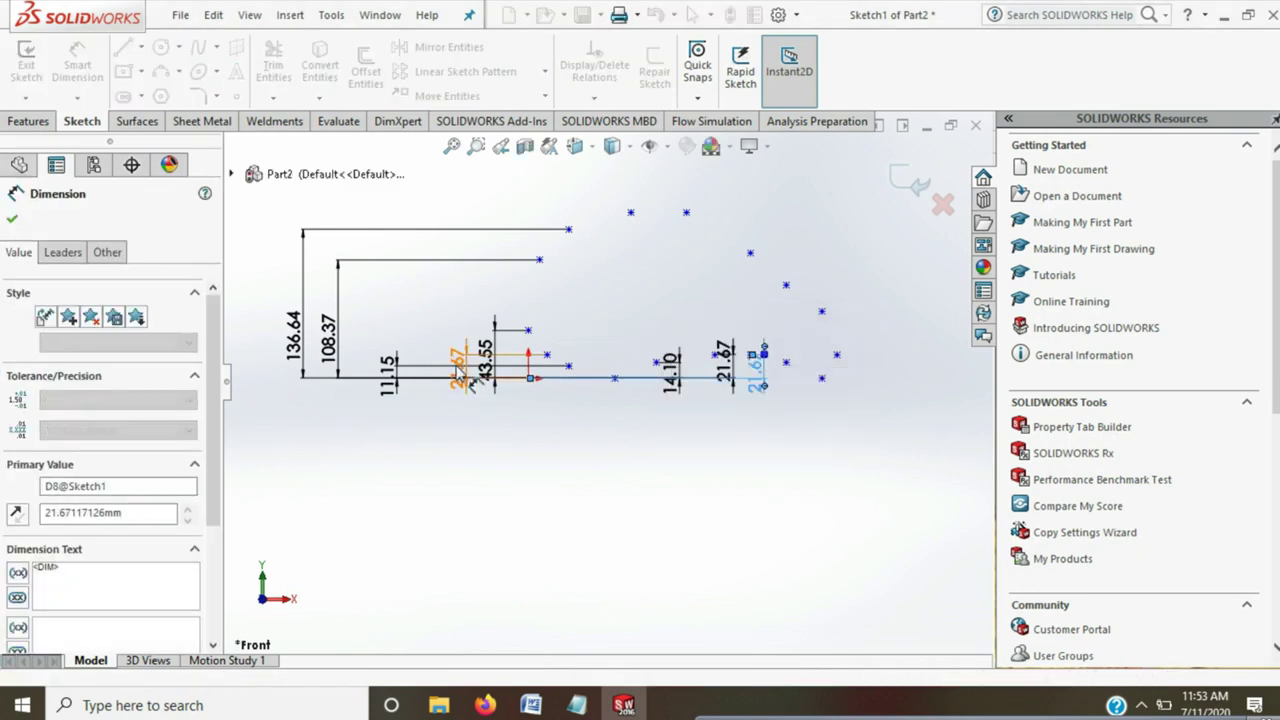
pyautogui.press('Escape')
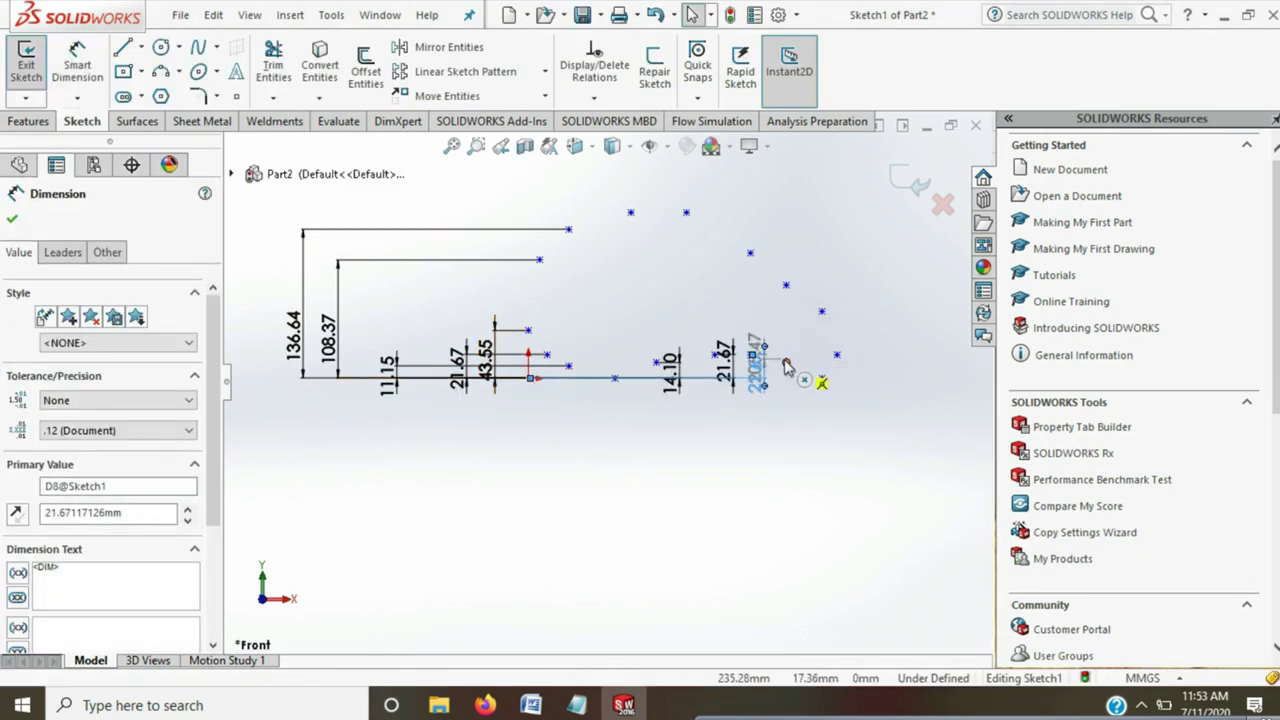
pyautogui.click(786, 362)
pyautogui.press('Escape')
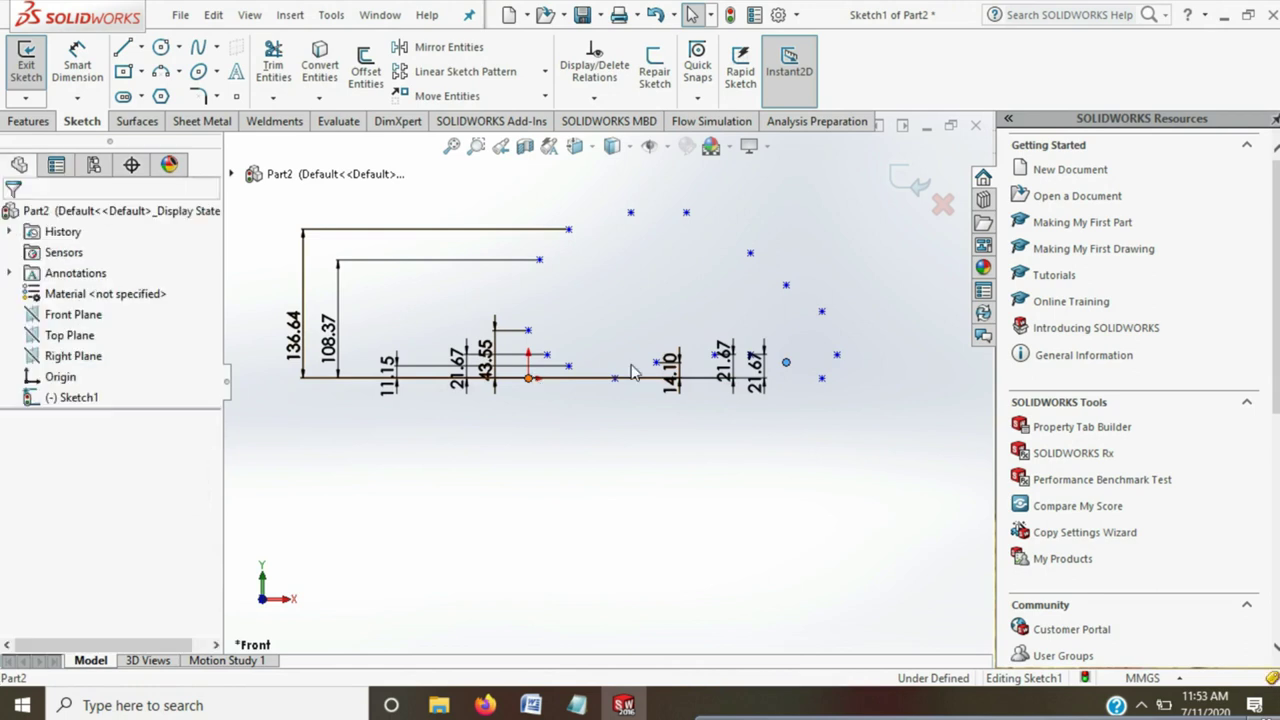
pyautogui.click(786, 362)
pyautogui.click(529, 379)
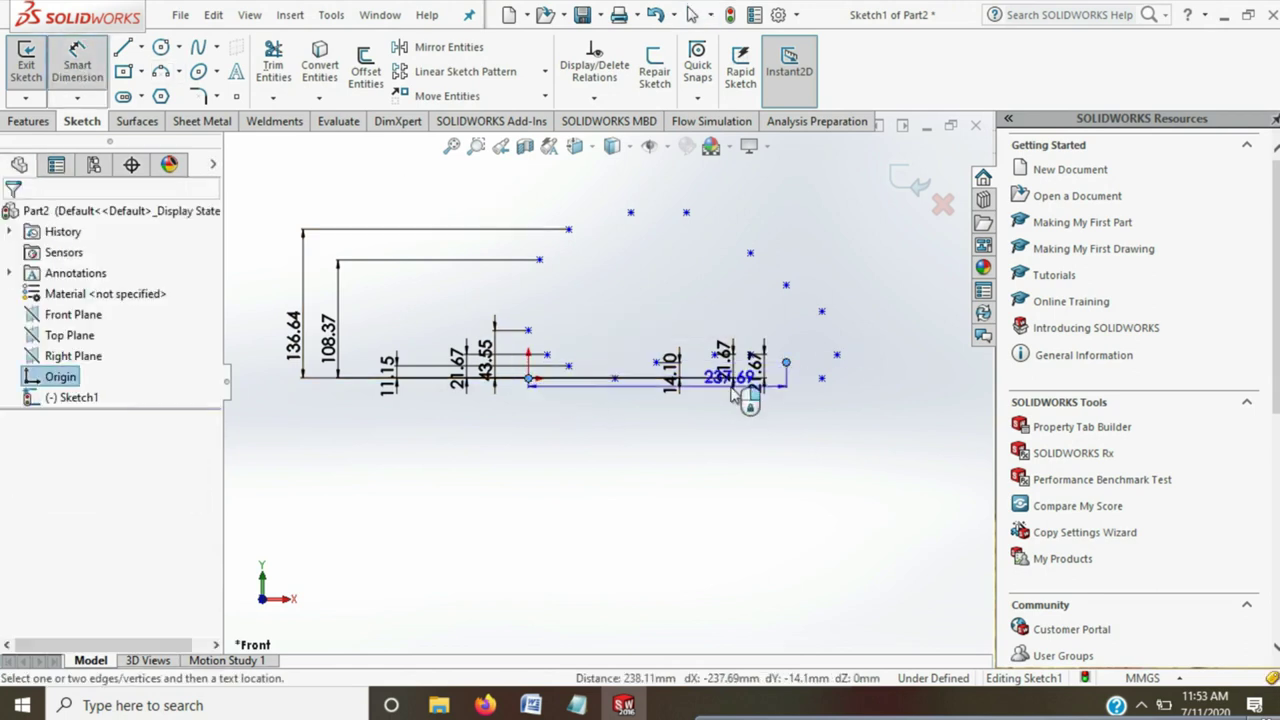
pyautogui.click(797, 386)
pyautogui.write('14.1')
pyautogui.press('Return')
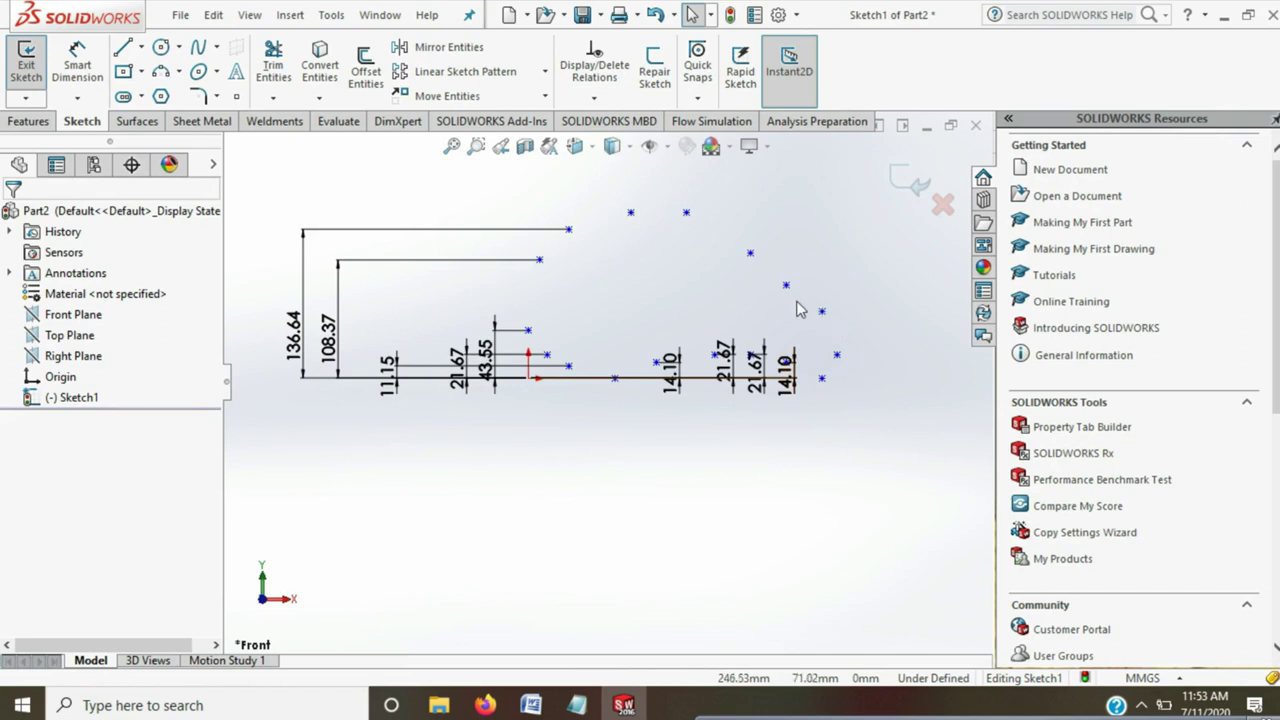
# Add vertical dimensions of 21.67, 61.25 and 85.34 mm for the rightmost and right-curve points
pyautogui.click(77, 65)
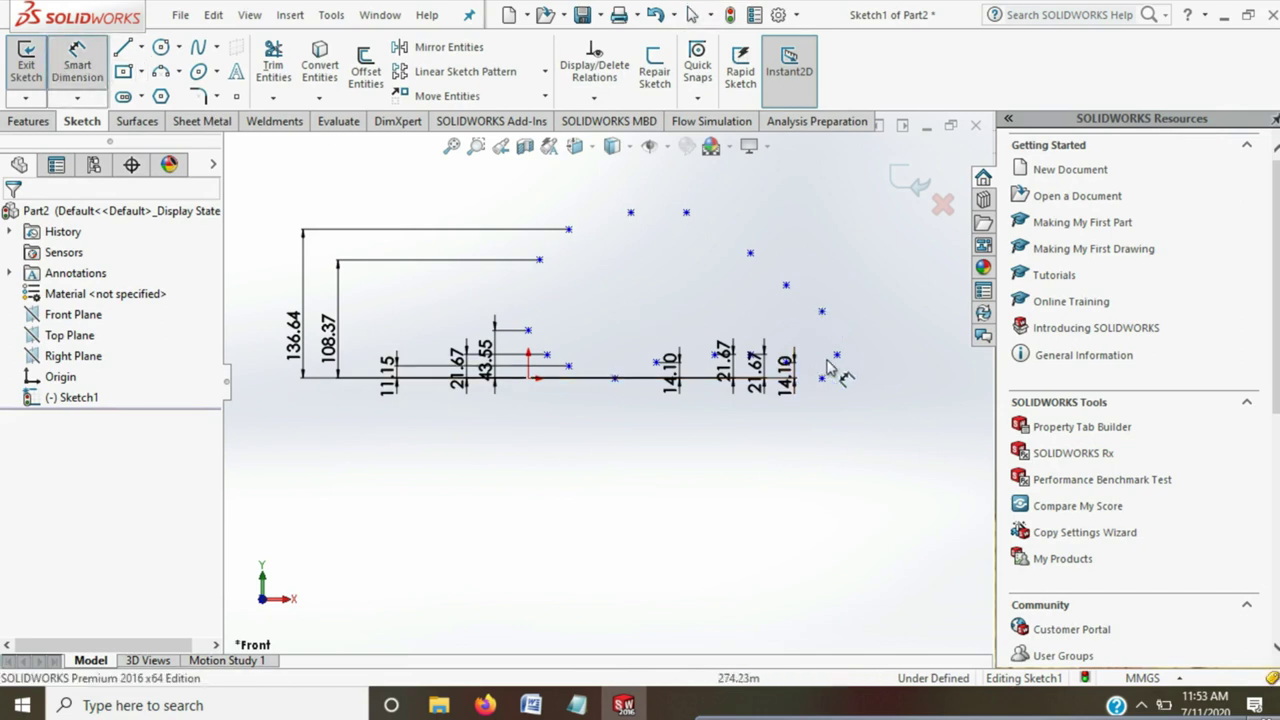
pyautogui.click(836, 354)
pyautogui.click(528, 377)
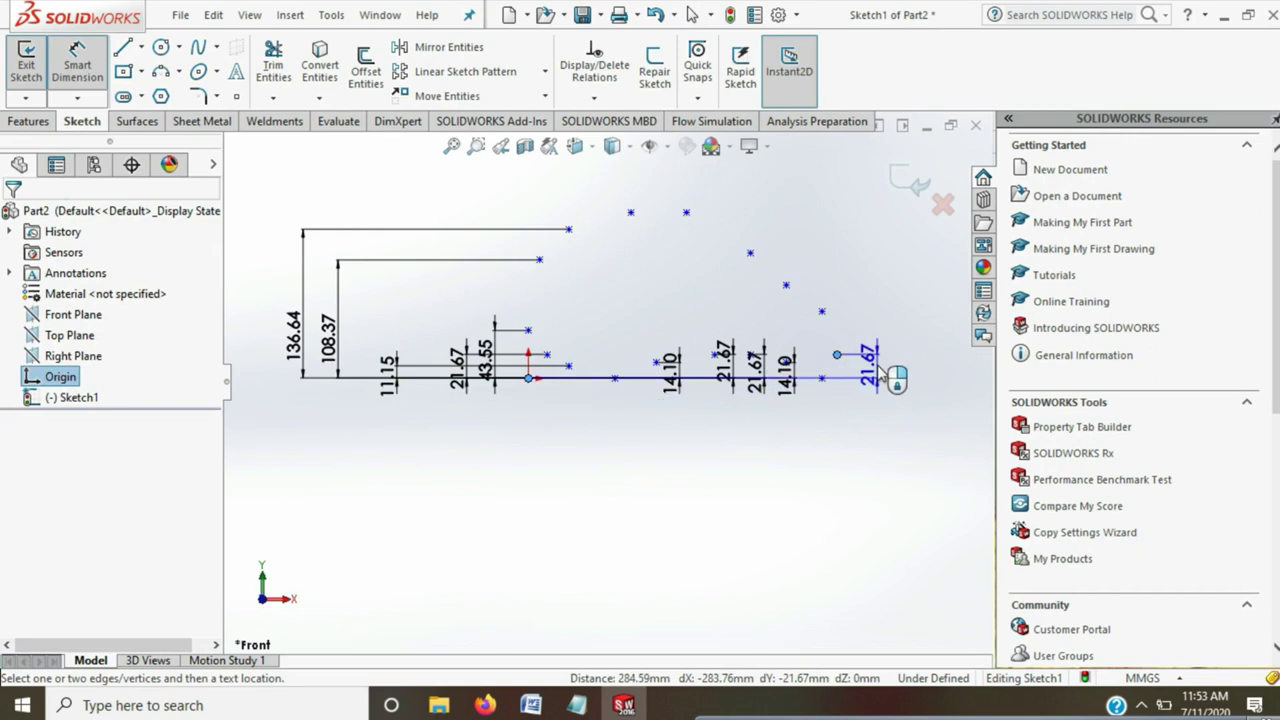
pyautogui.click(877, 372)
pyautogui.press('Return')
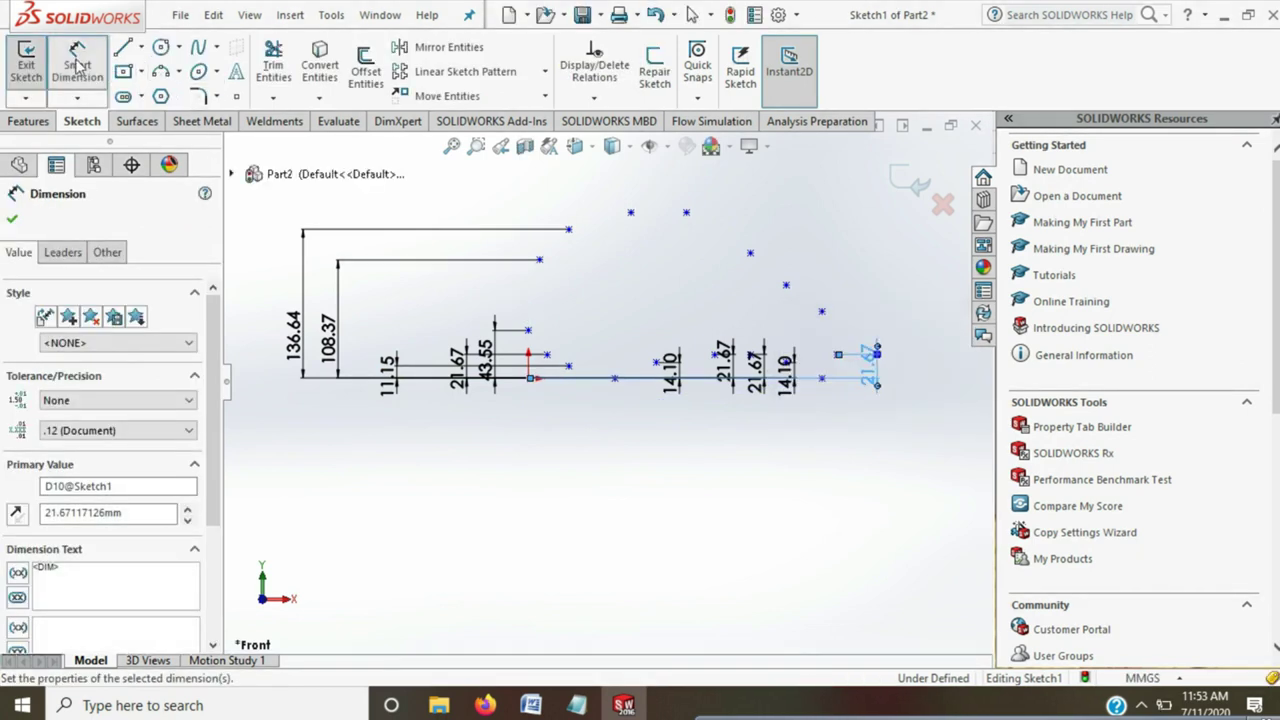
pyautogui.click(821, 311)
pyautogui.click(528, 378)
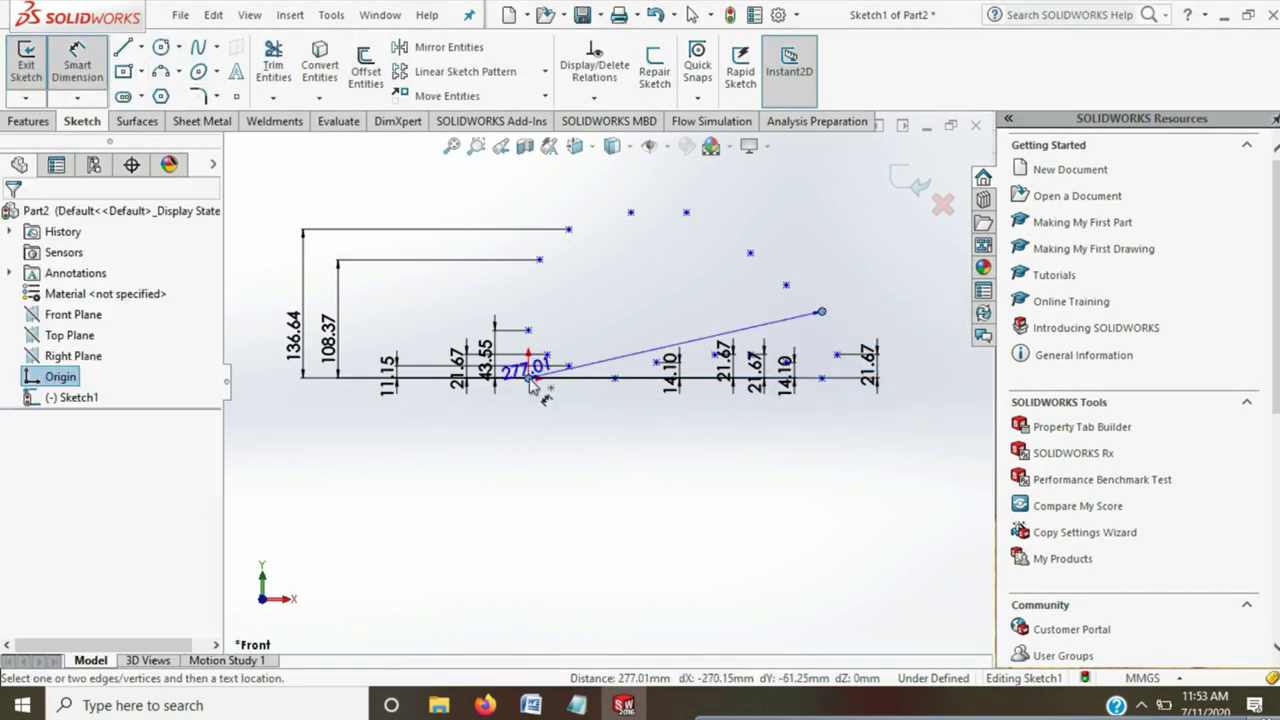
pyautogui.click(918, 358)
pyautogui.press('Return')
pyautogui.press('Escape')
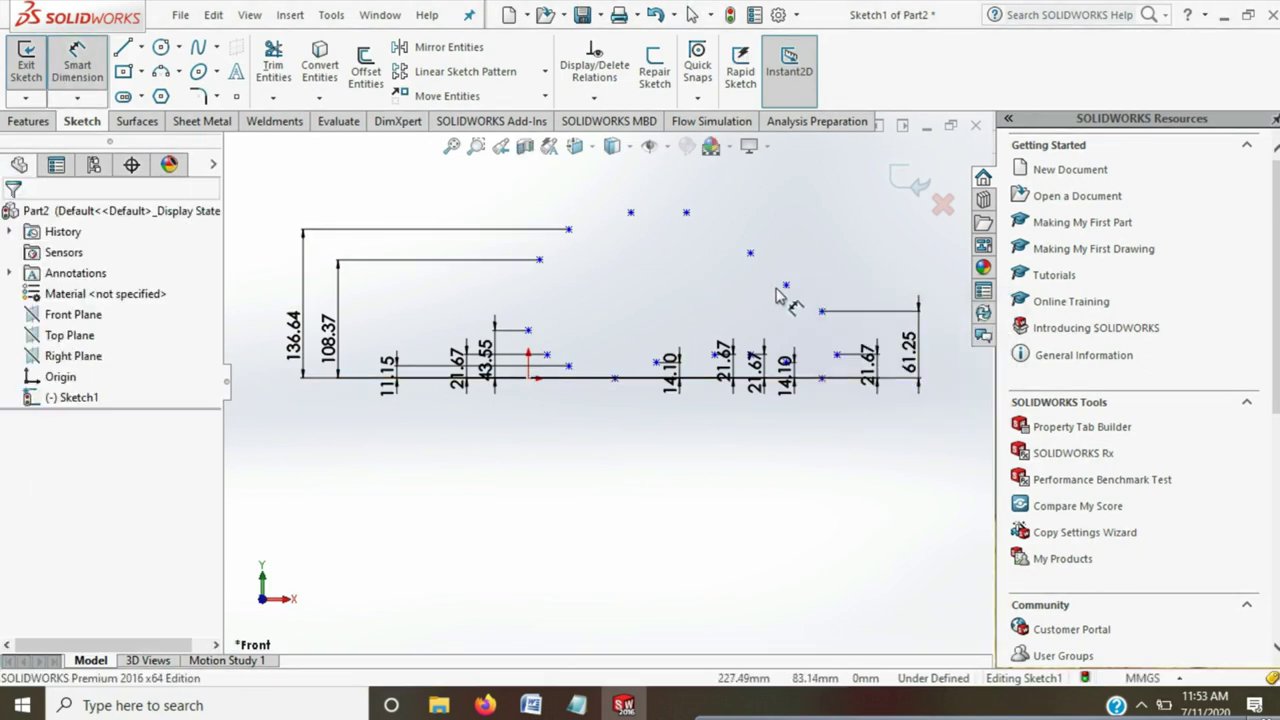
pyautogui.click(786, 286)
pyautogui.click(528, 378)
pyautogui.scroll(1, 855, 330)
pyautogui.click(893, 330)
pyautogui.press('Return')
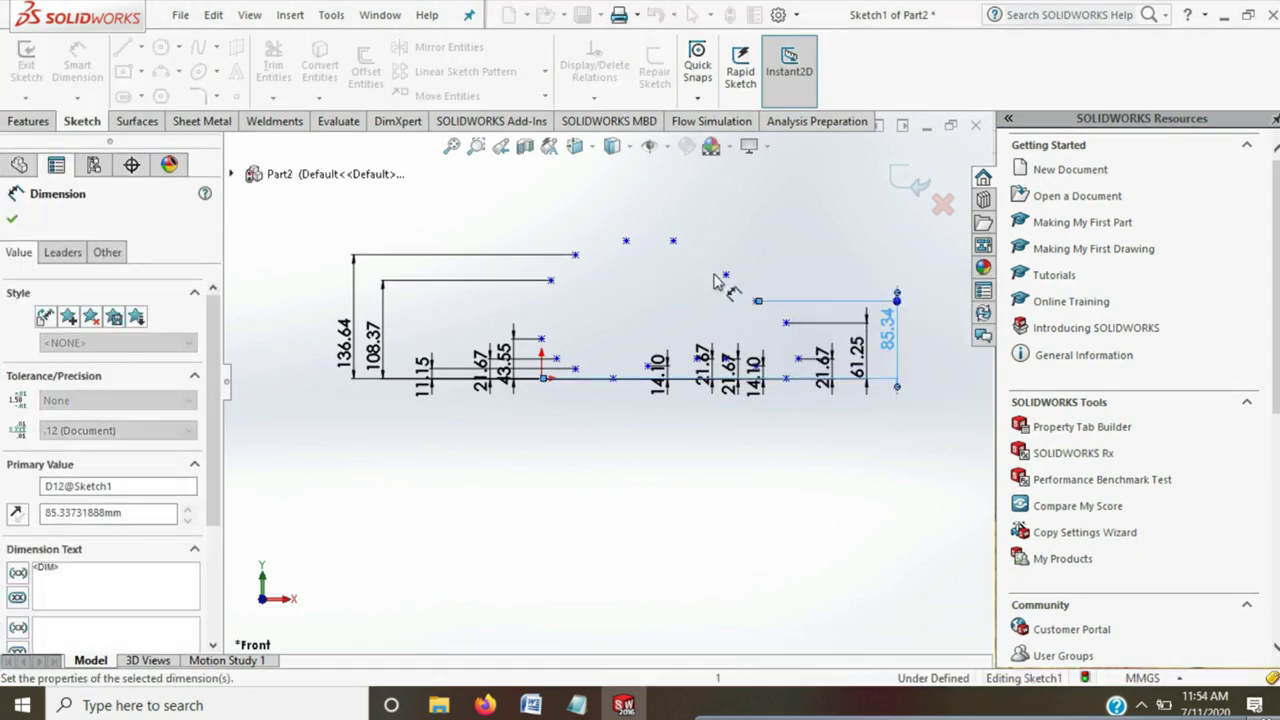
# Dimension the upper rear and top points at 114.66, 152.35 and 152.35 mm
pyautogui.click(726, 275)
pyautogui.click(541, 378)
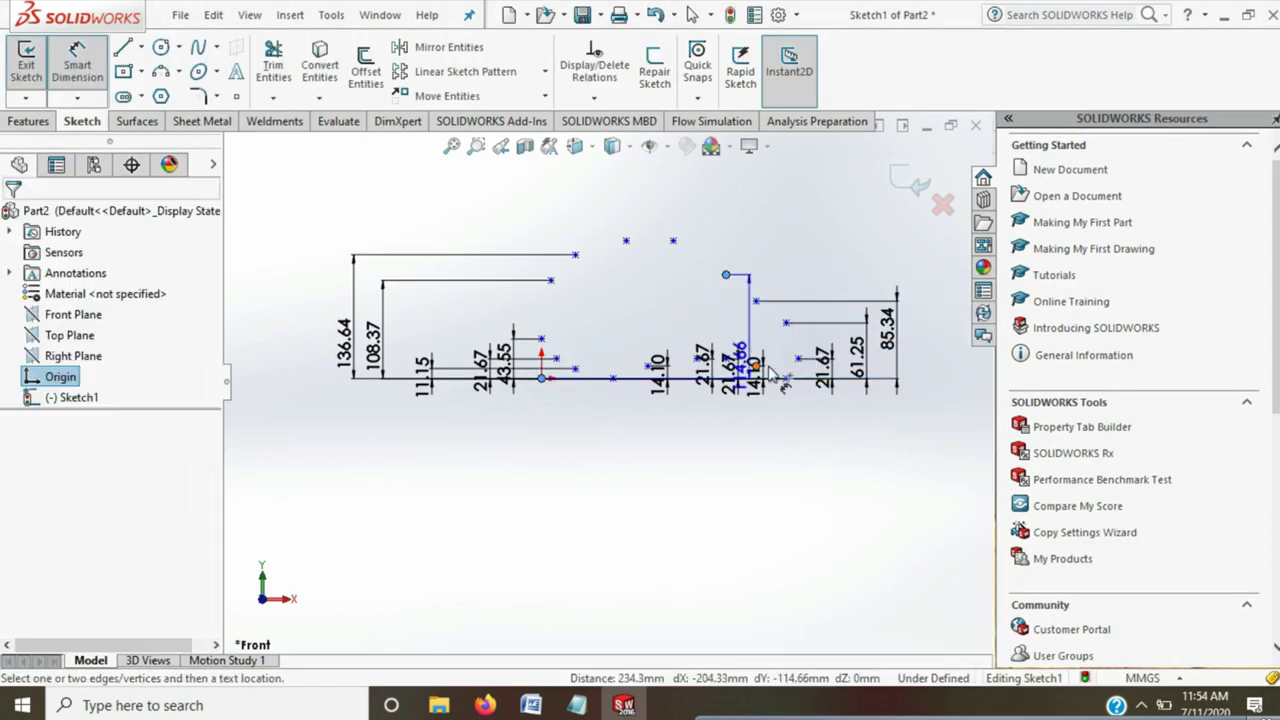
pyautogui.click(926, 372)
pyautogui.press('Return')
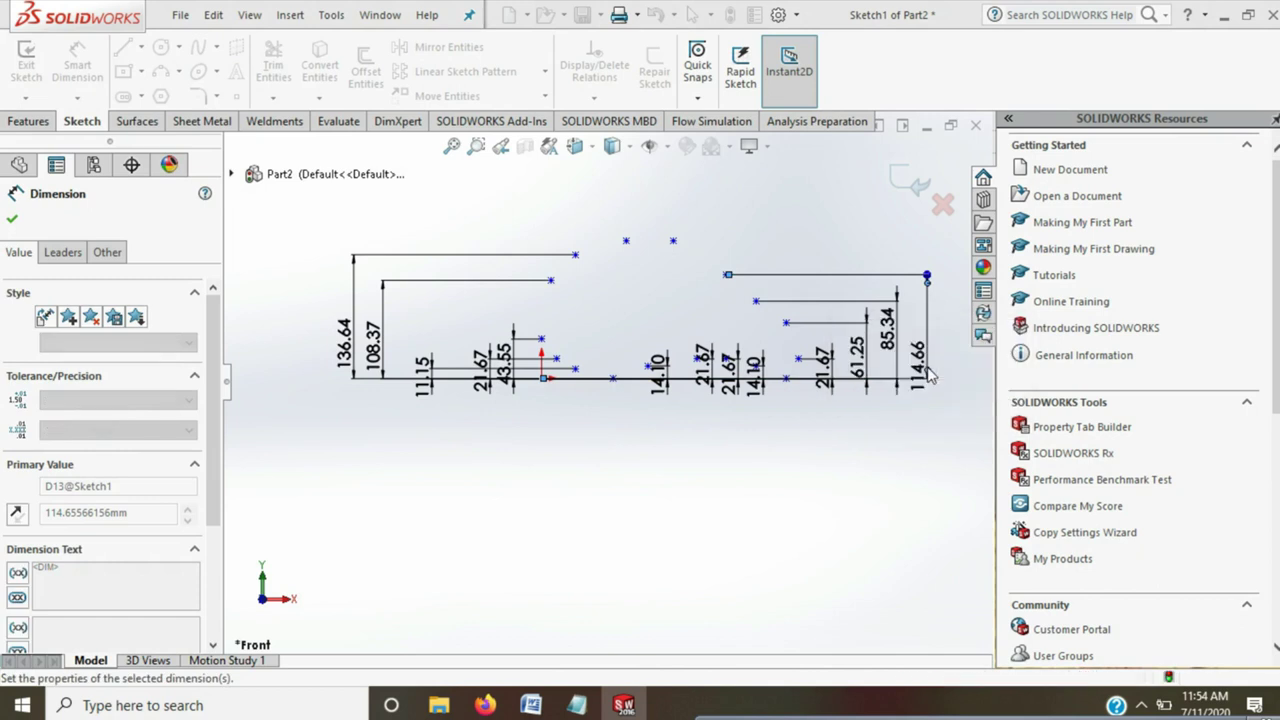
pyautogui.click(674, 242)
pyautogui.click(541, 378)
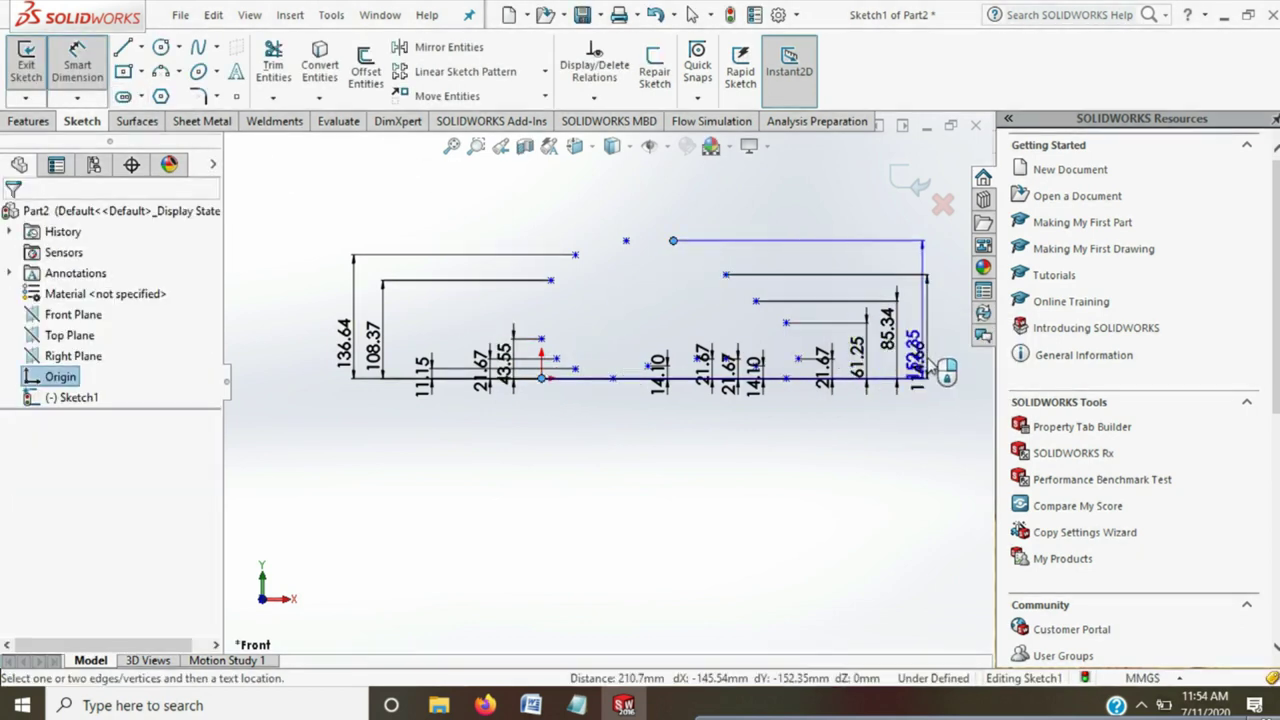
pyautogui.click(948, 365)
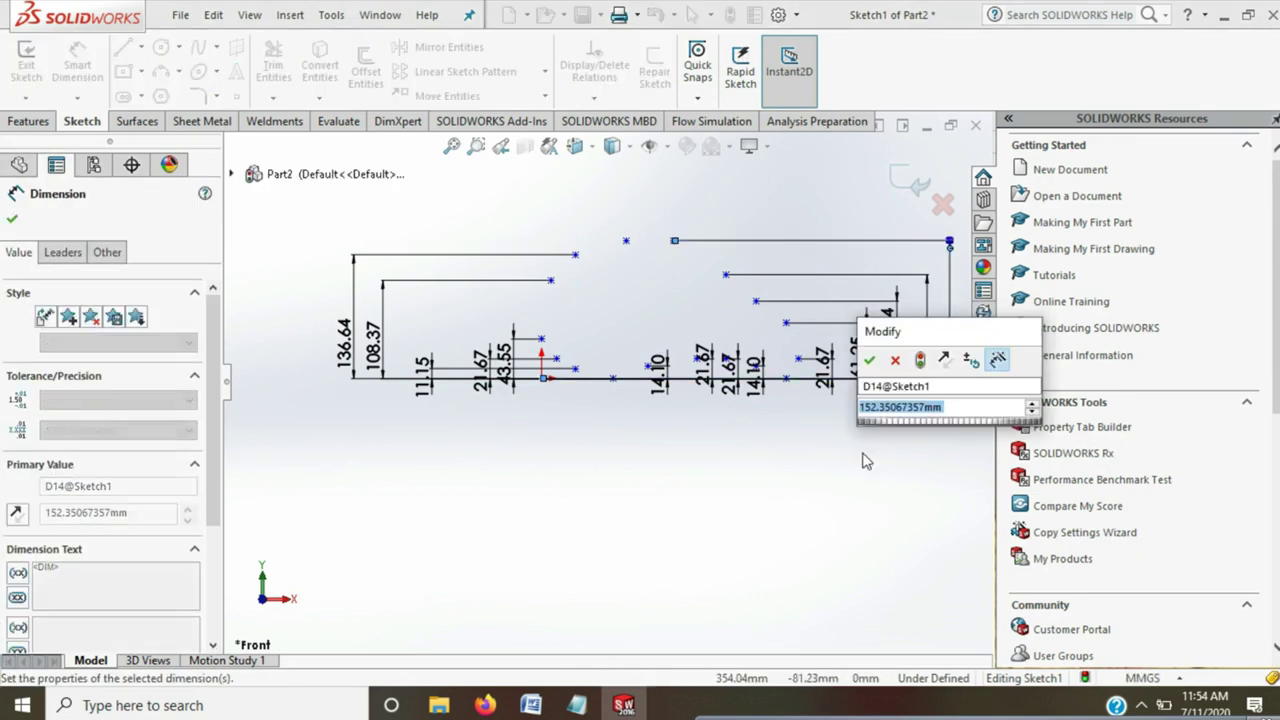
pyautogui.press('Return')
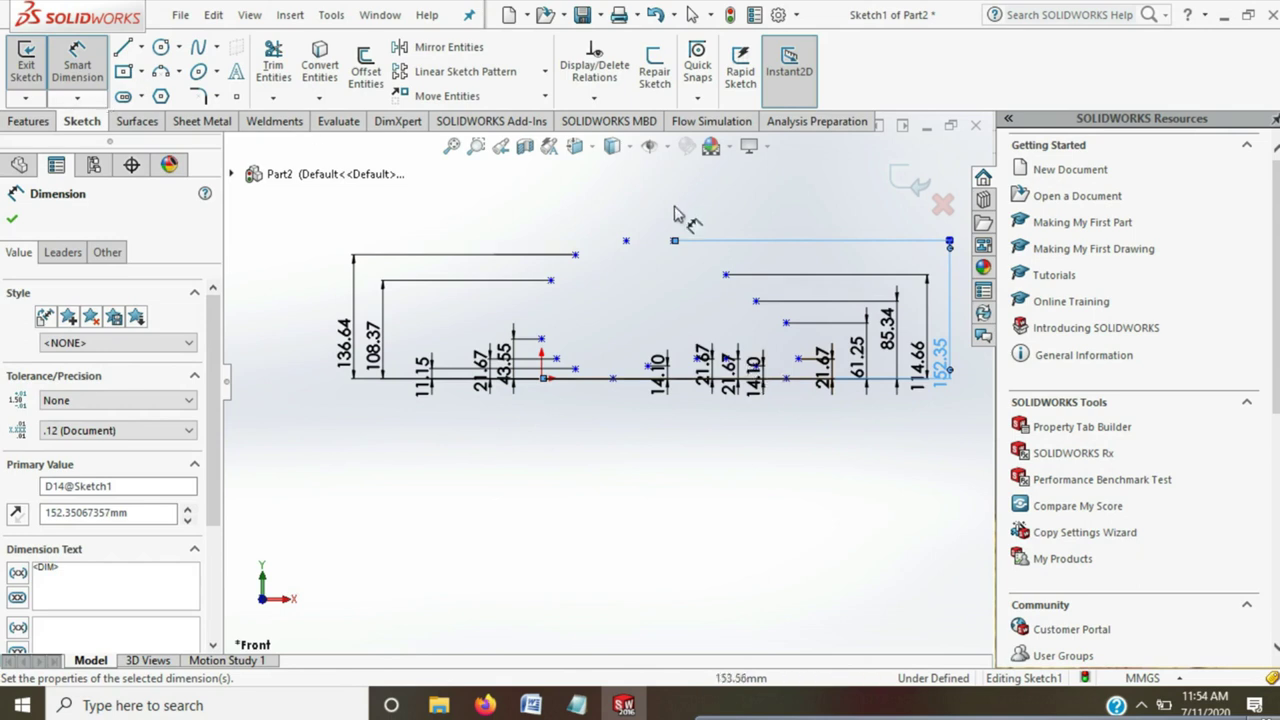
pyautogui.click(626, 240)
pyautogui.click(541, 378)
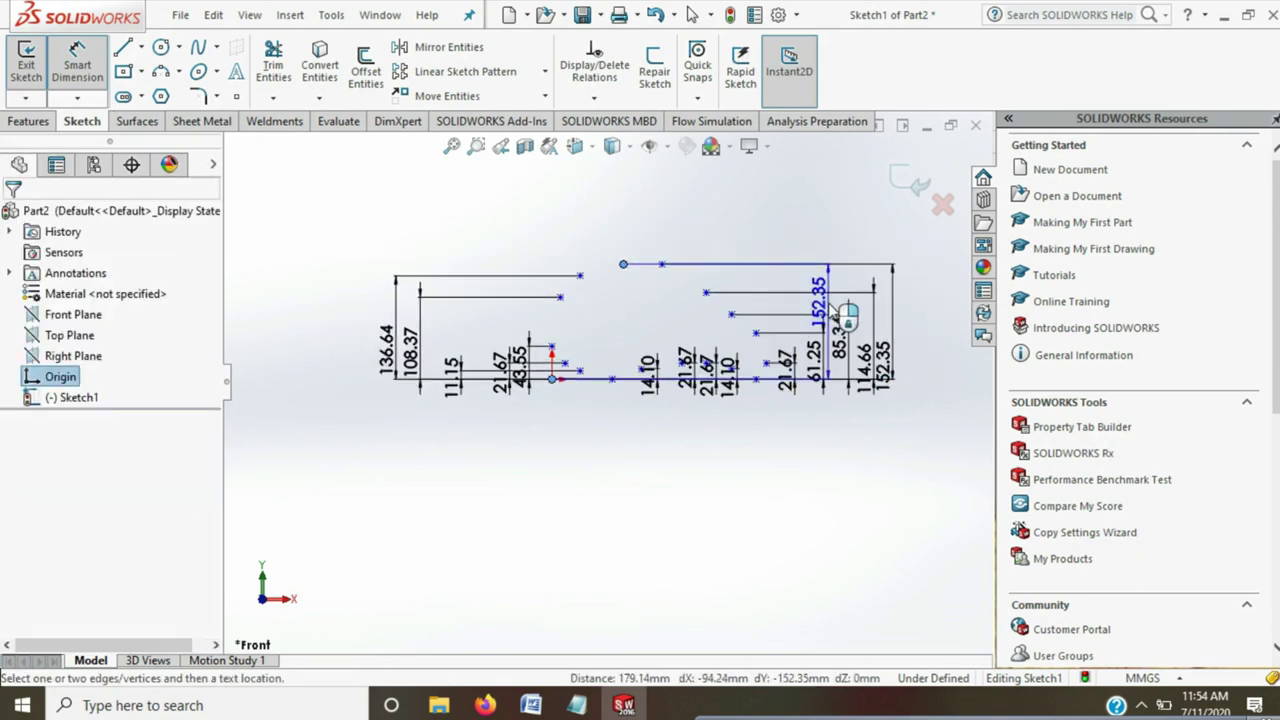
pyautogui.click(938, 325)
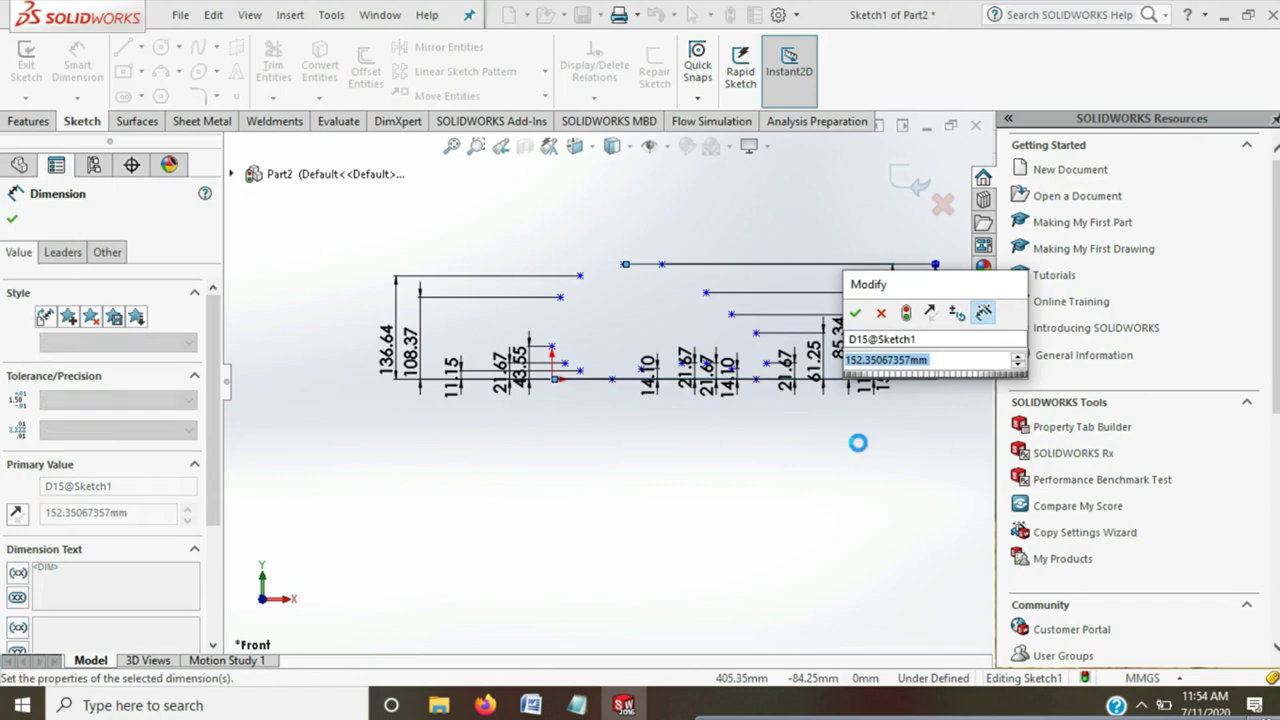
pyautogui.press('Return')
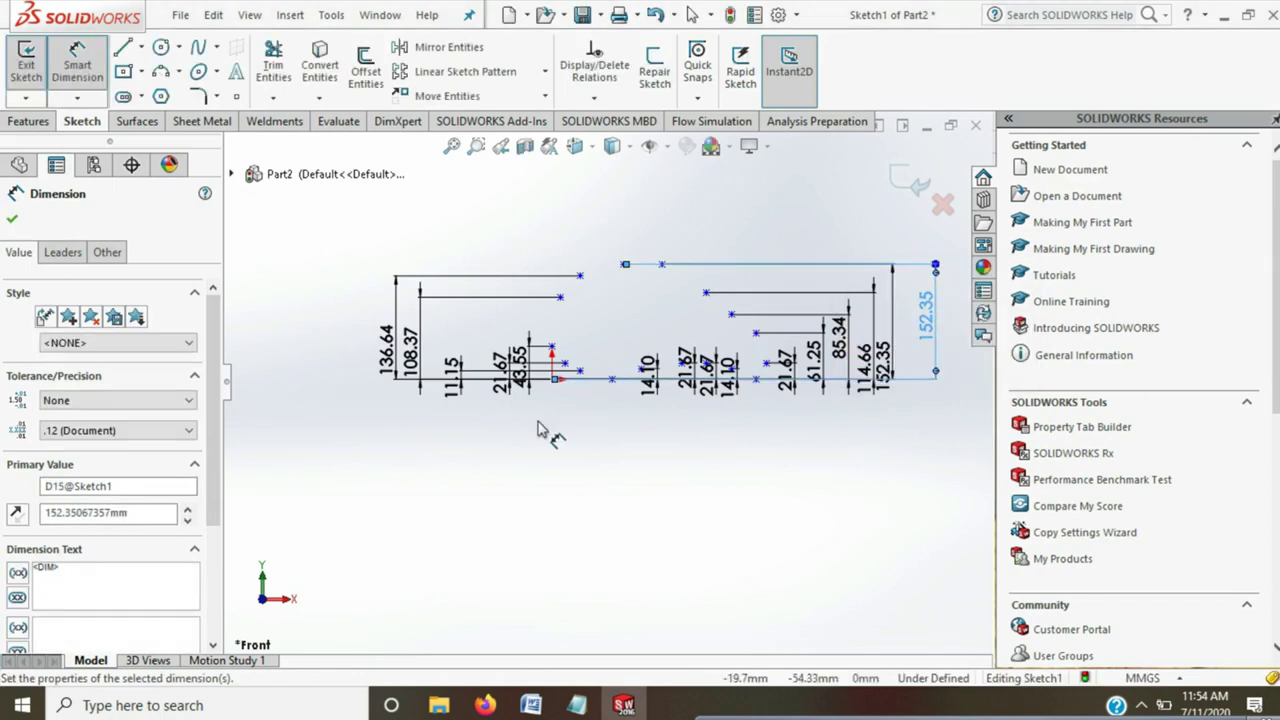
pyautogui.click(911, 183)
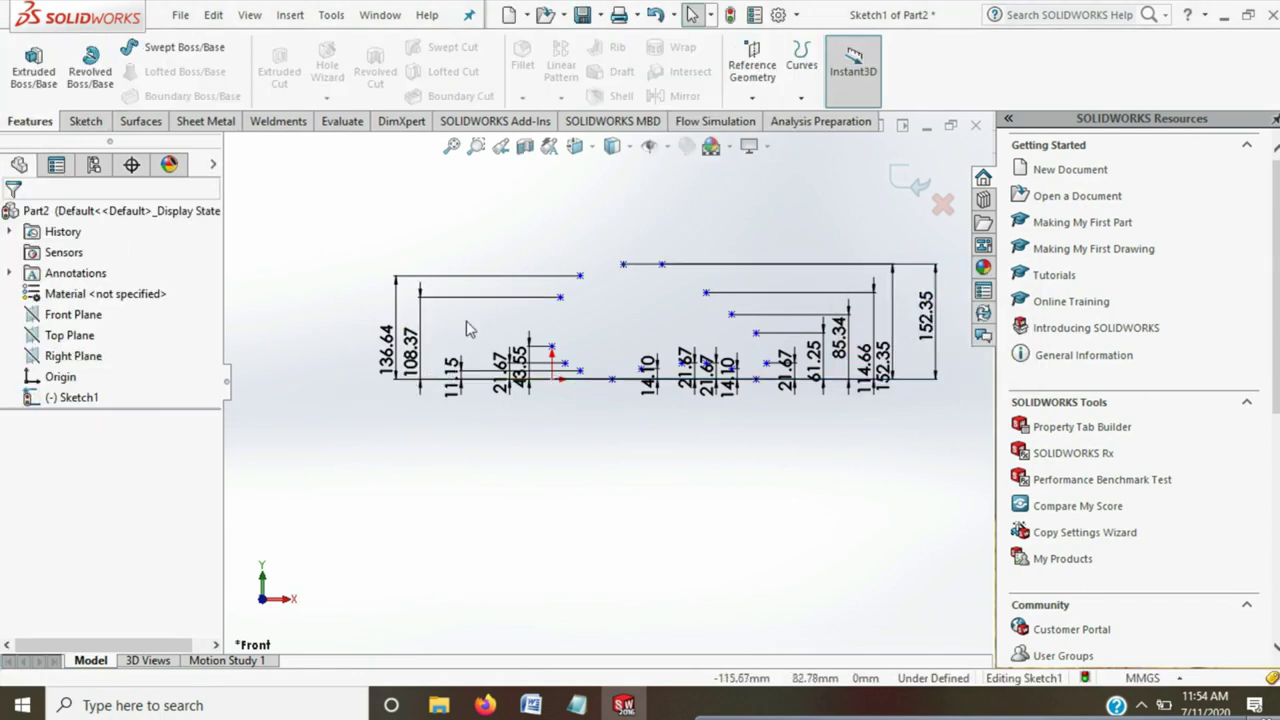
# Change the 43.55, 21.67 and 11.15 heights to 104, 74 and 32 mm
pyautogui.scroll(-2, 480, 310)
pyautogui.scroll(-1, 510, 350)
pyautogui.scroll(-1, 560, 375)
pyautogui.scroll(-1, 595, 410)
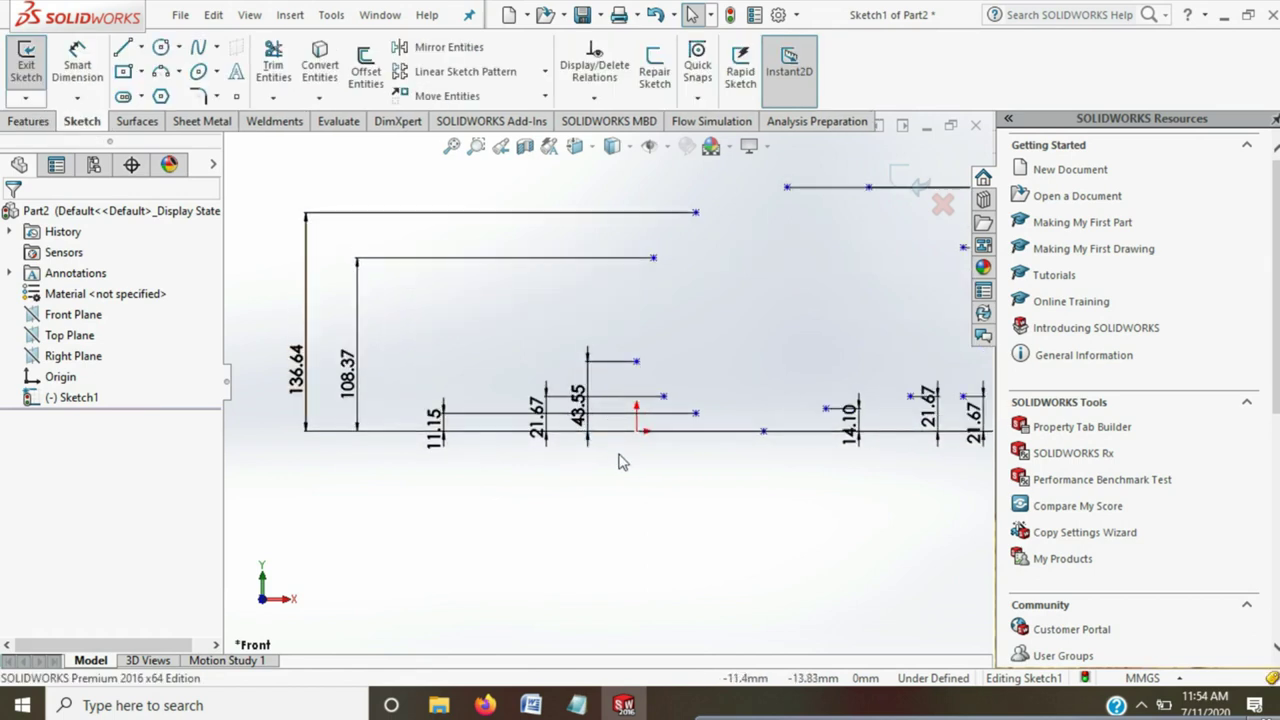
pyautogui.doubleClick(579, 408)
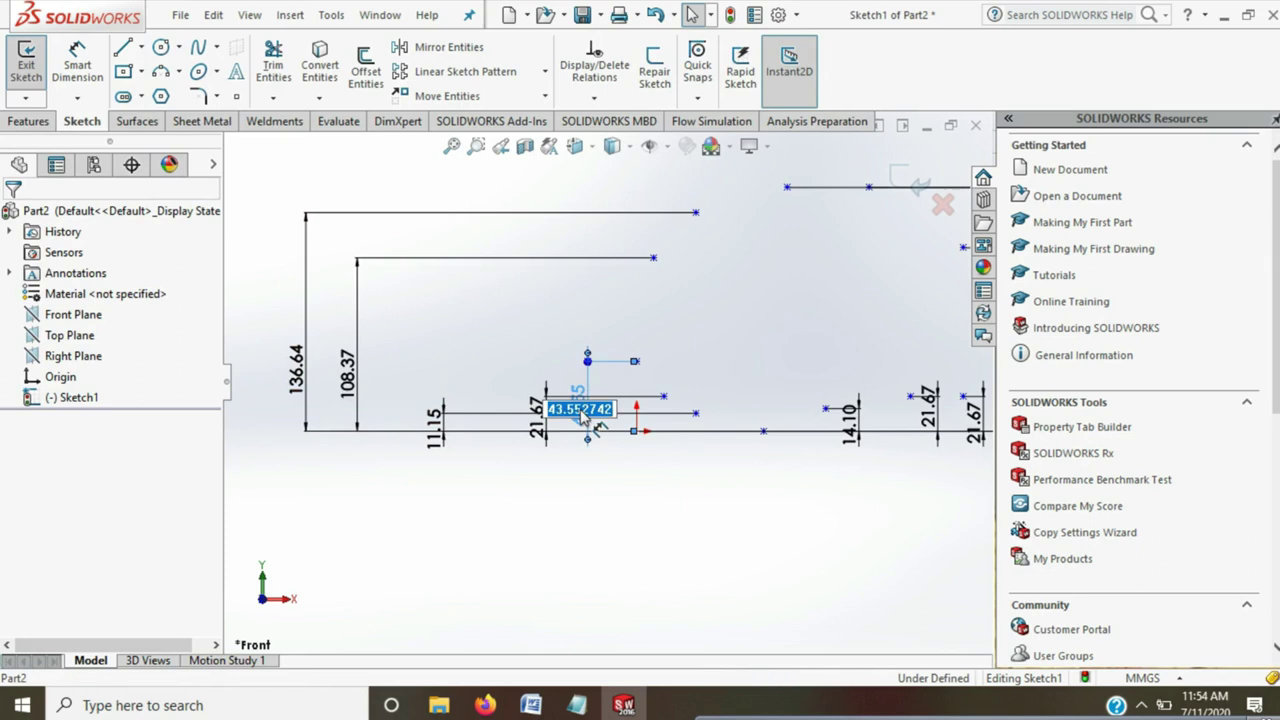
pyautogui.write('104')
pyautogui.press('Return')
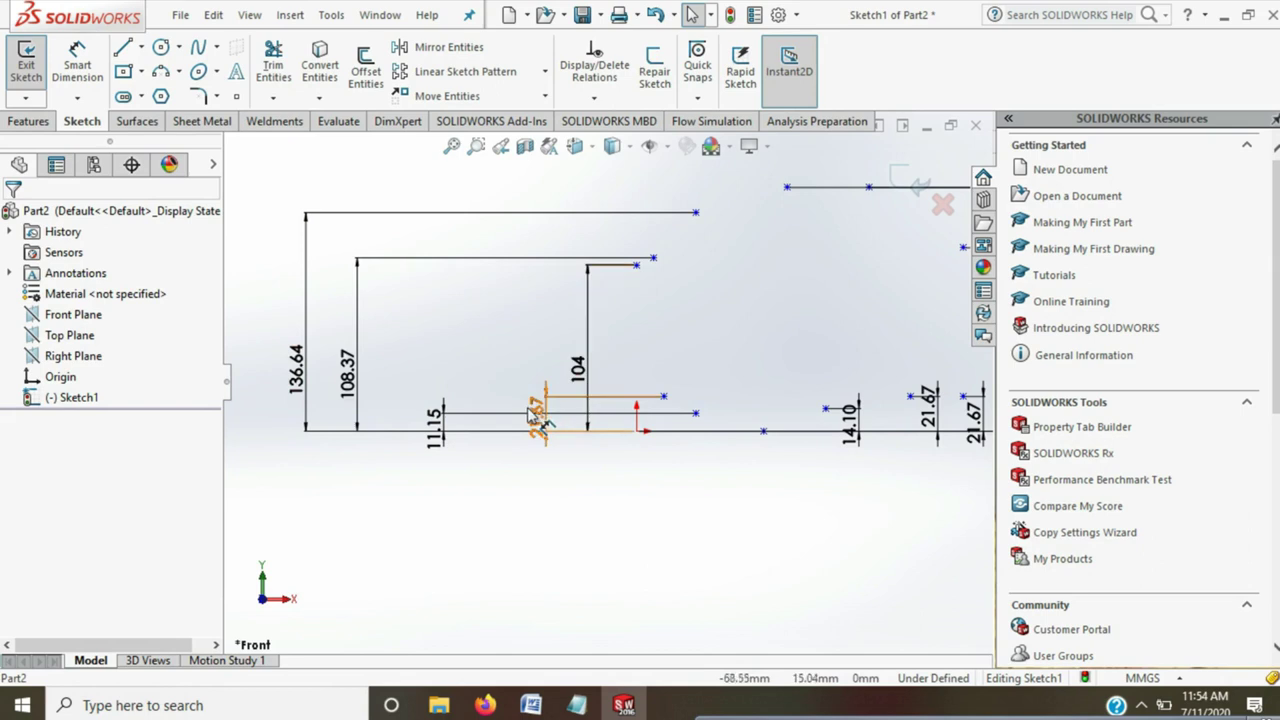
pyautogui.doubleClick(533, 413)
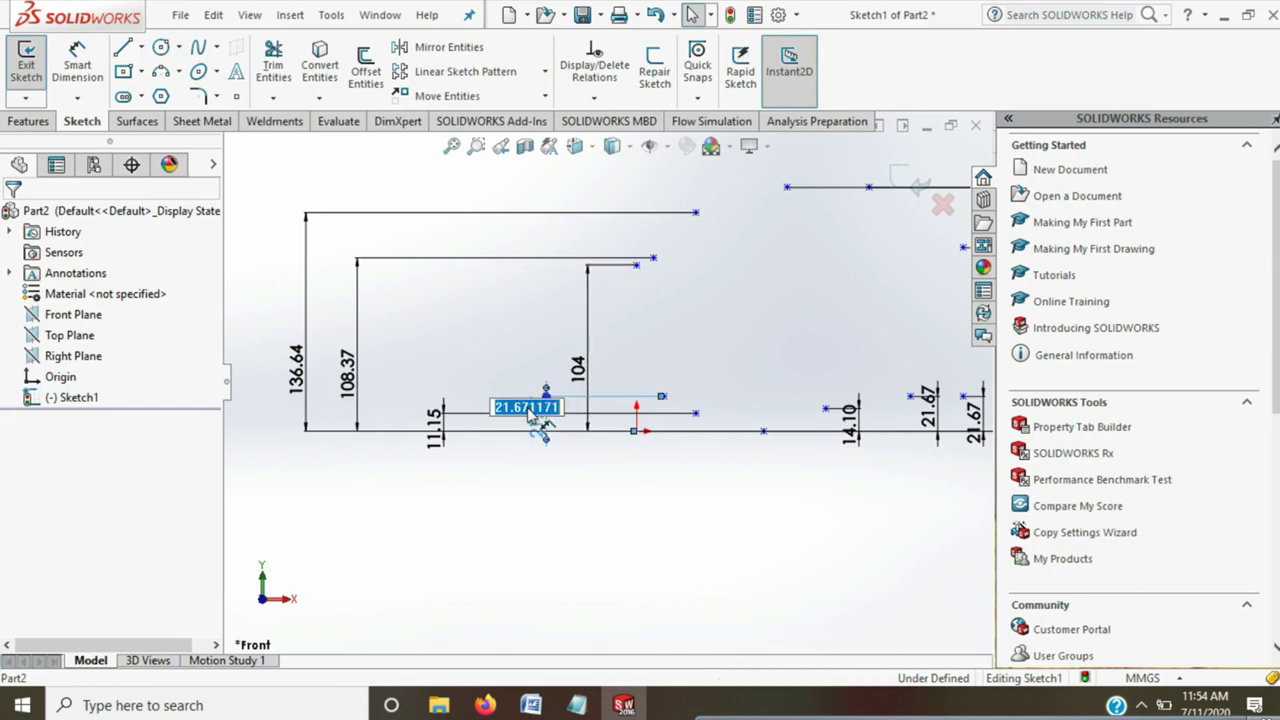
pyautogui.write('74')
pyautogui.press('Return')
pyautogui.doubleClick(435, 430)
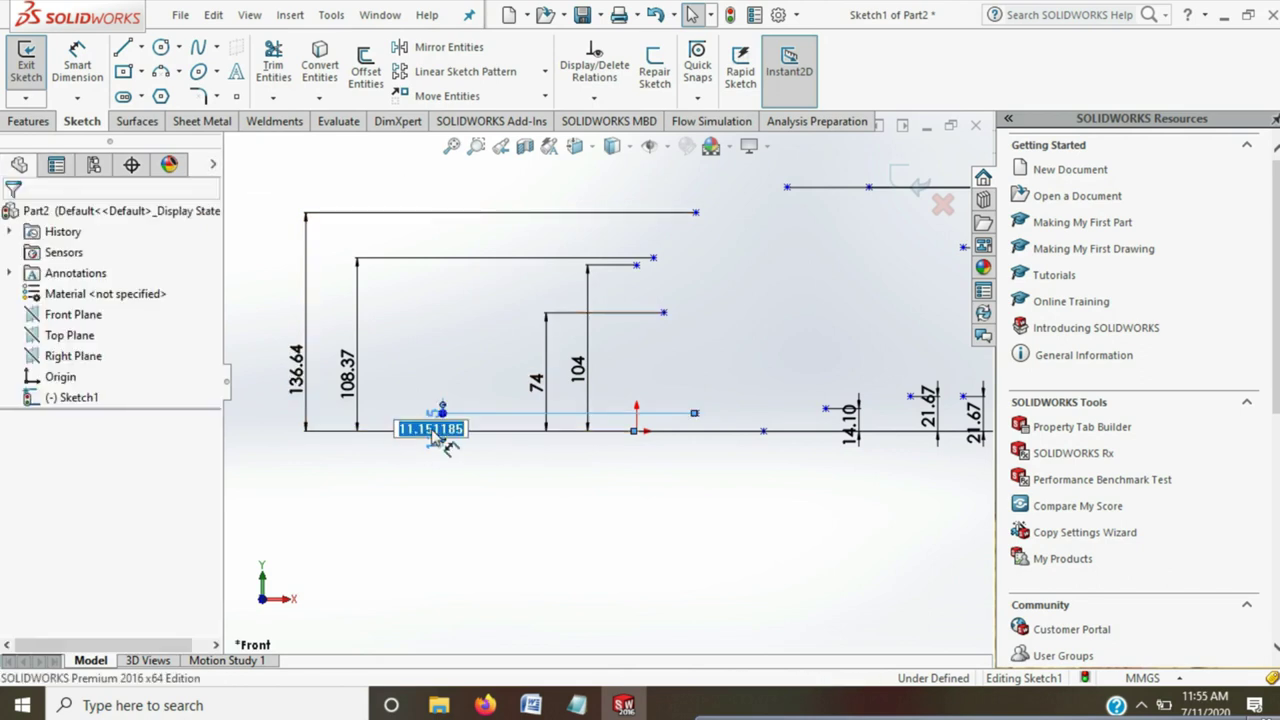
pyautogui.write('32')
pyautogui.press('Return')
# Change the 108.37 and 136.64 heights to 172 and 188 mm
pyautogui.click(352, 380)
pyautogui.click(346, 368)
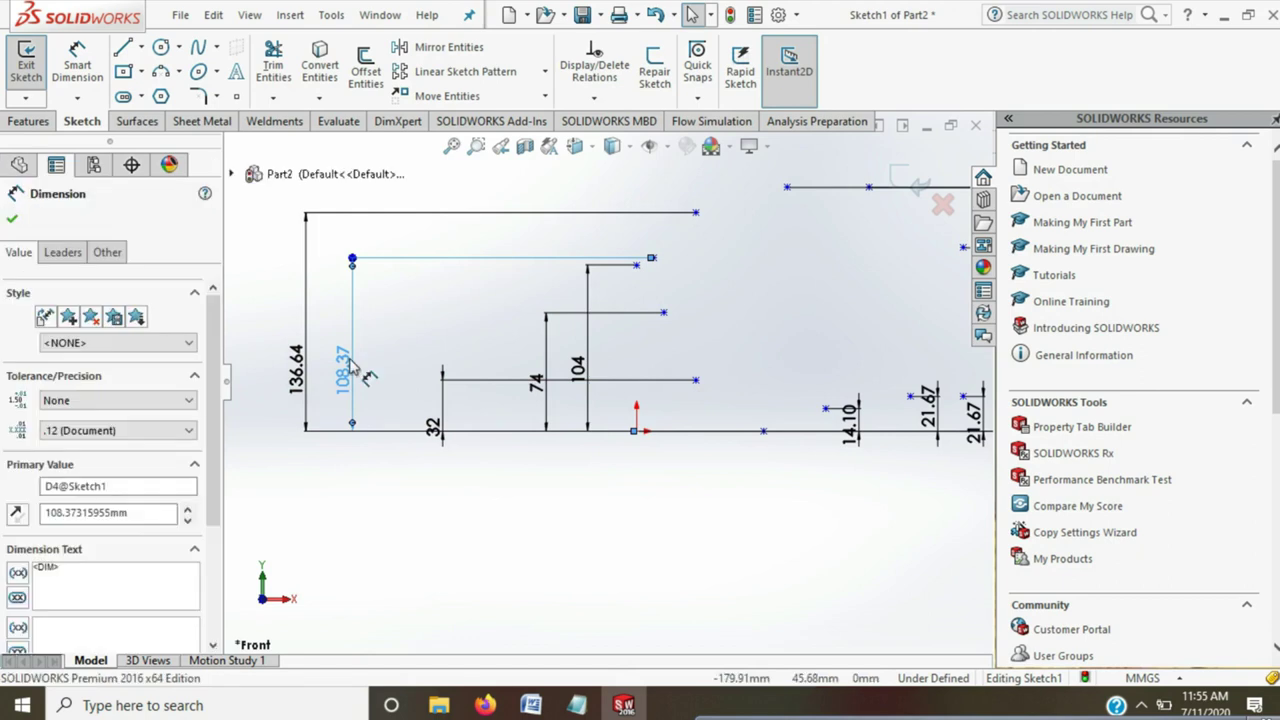
pyautogui.doubleClick(349, 366)
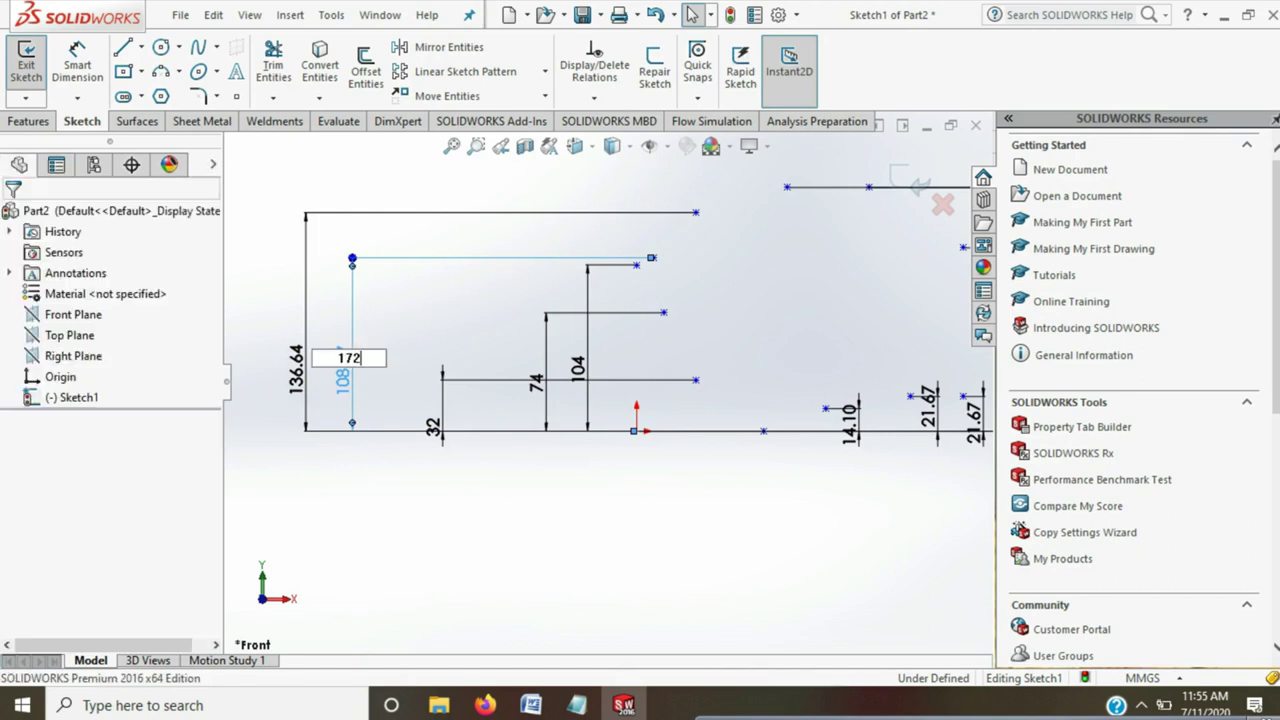
pyautogui.press('Return')
pyautogui.doubleClick(303, 383)
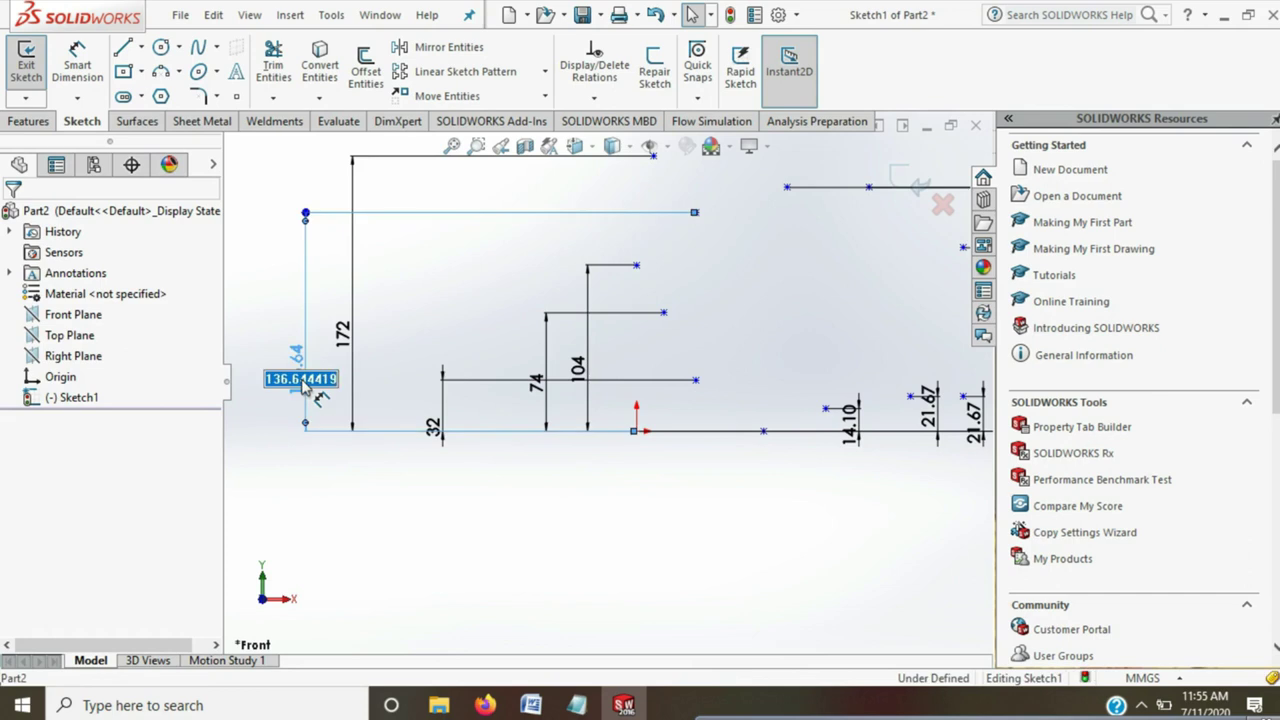
pyautogui.write('188')
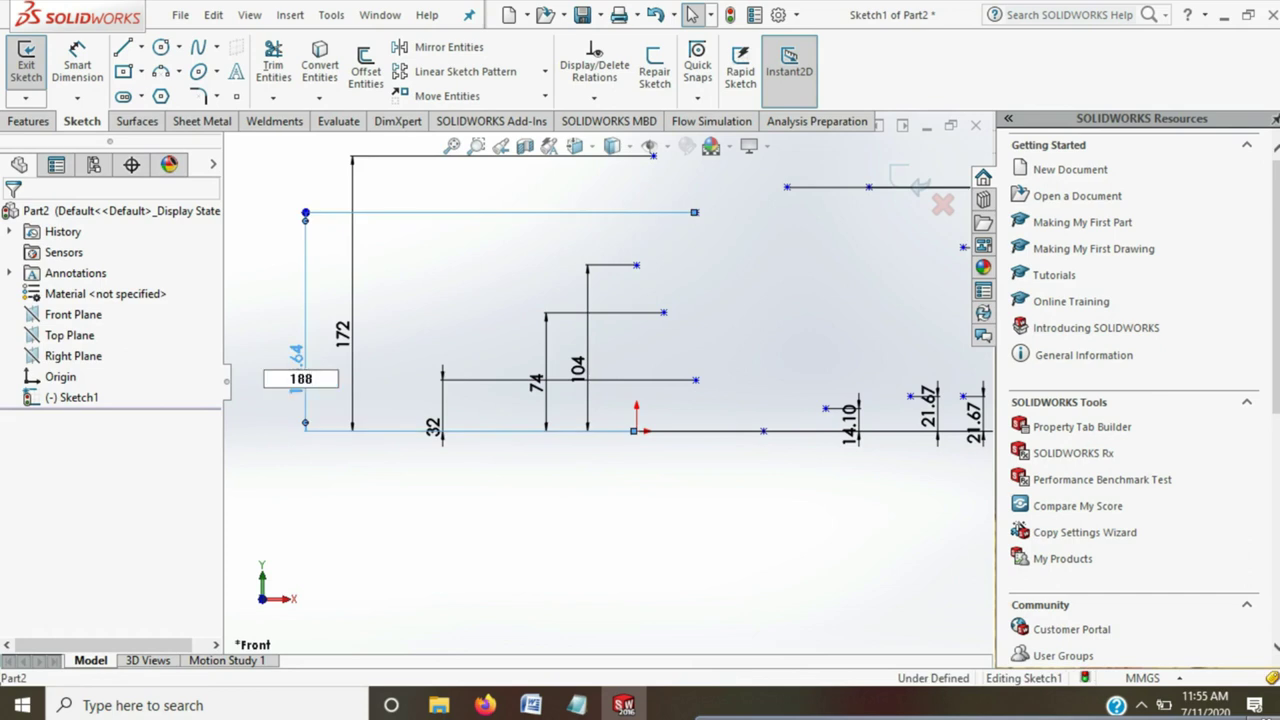
pyautogui.press('Return')
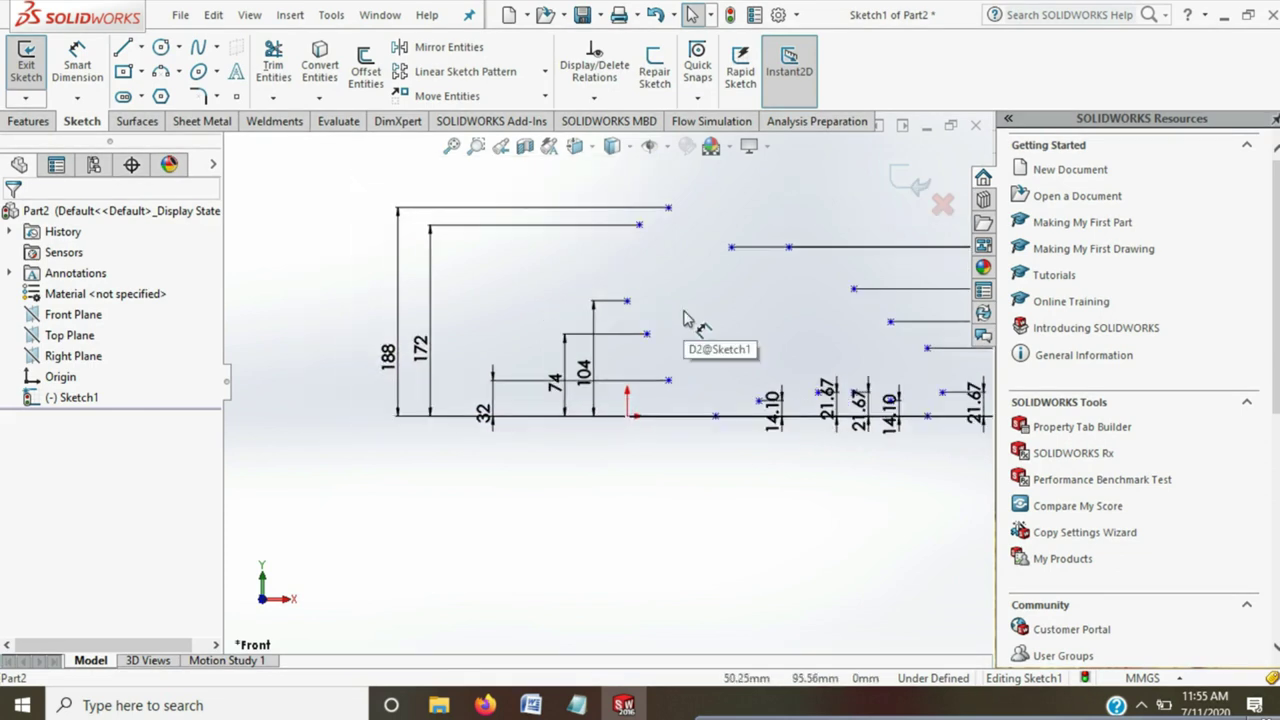
# Change the first four right-side heights to 9.50, 20, 20 and 7.50 mm
pyautogui.scroll(4, 700, 340)
pyautogui.scroll(-3, 658, 418)
pyautogui.scroll(-2, 658, 418)
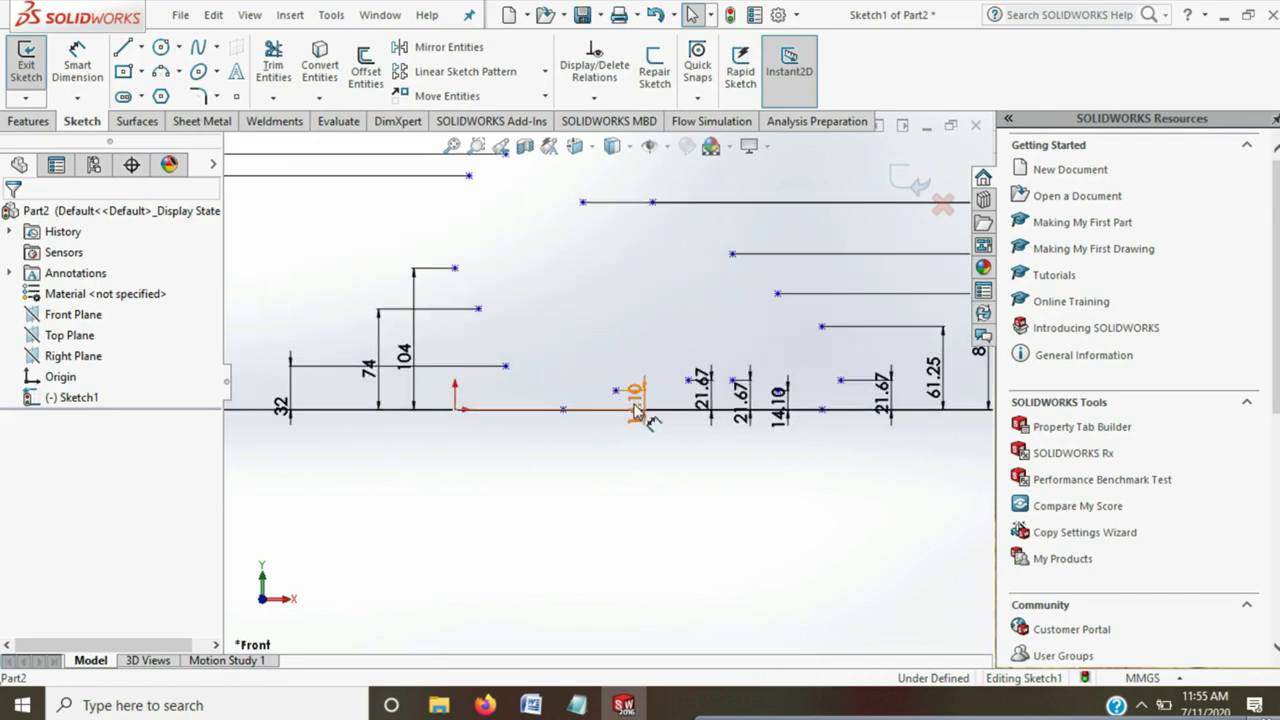
pyautogui.doubleClick(633, 413)
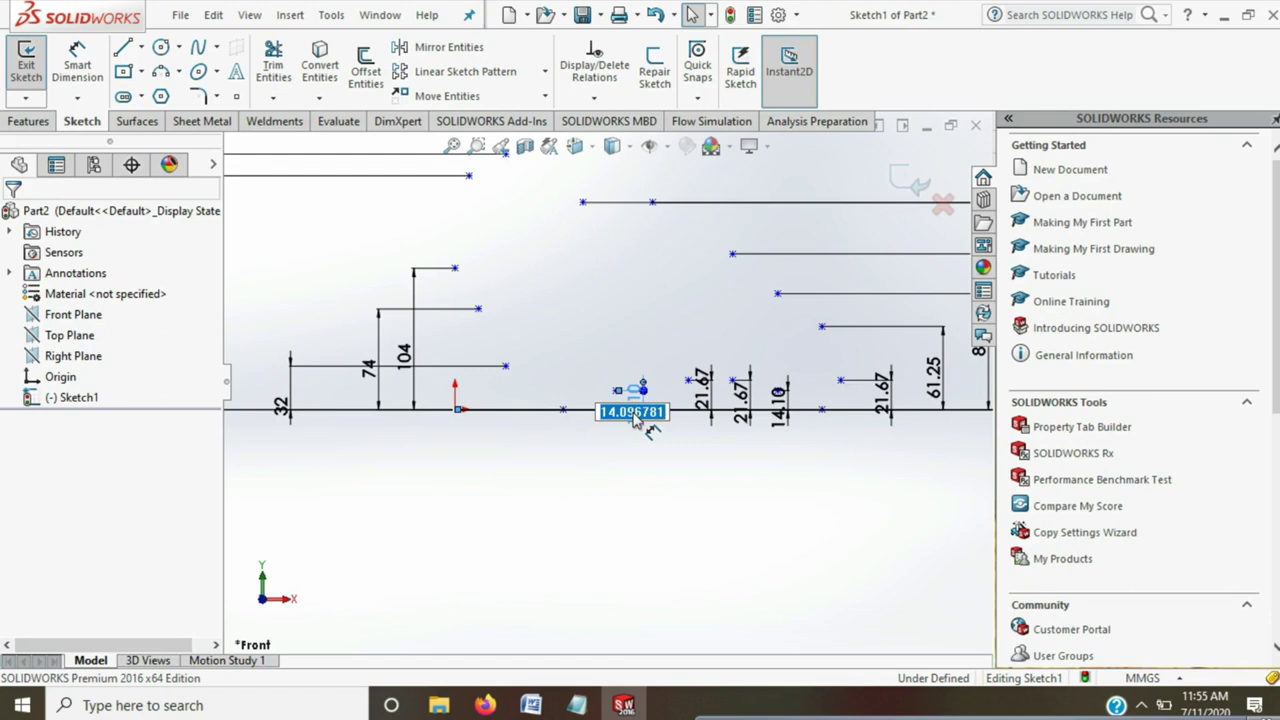
pyautogui.write('9.5')
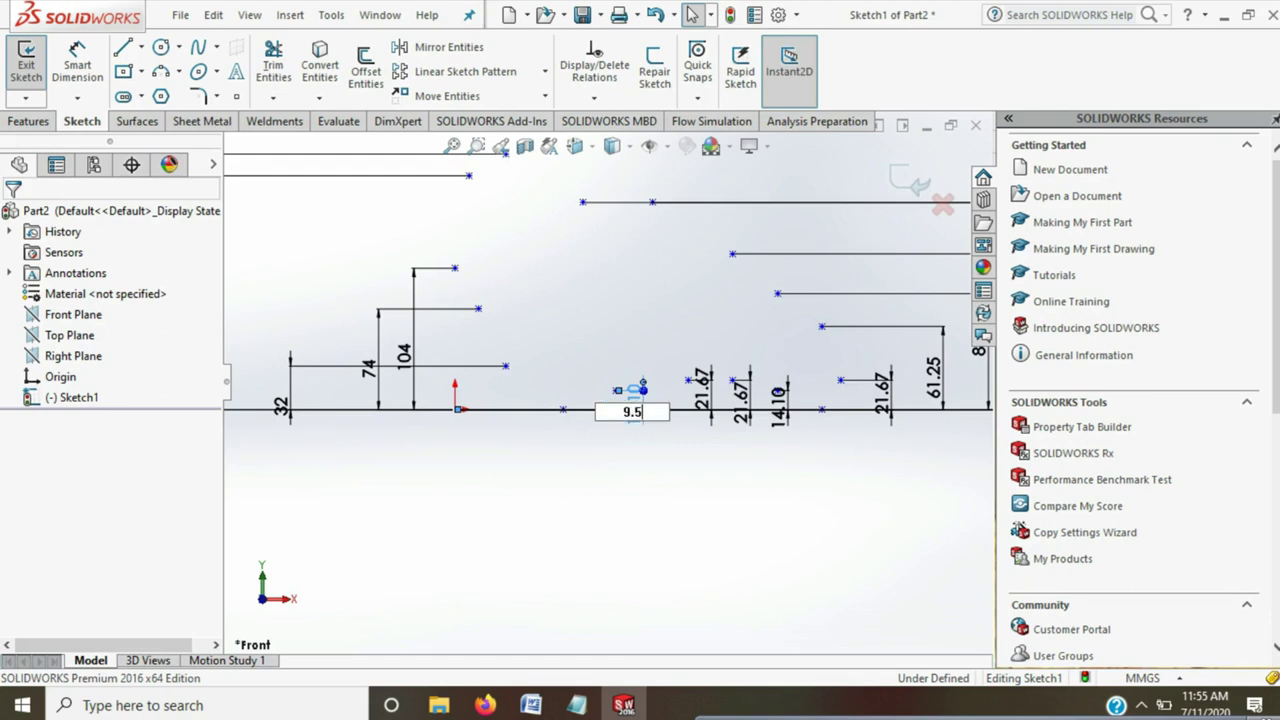
pyautogui.press('Return')
pyautogui.doubleClick(703, 390)
pyautogui.write('20')
pyautogui.press('Return')
pyautogui.doubleClick(741, 405)
pyautogui.press('Return')
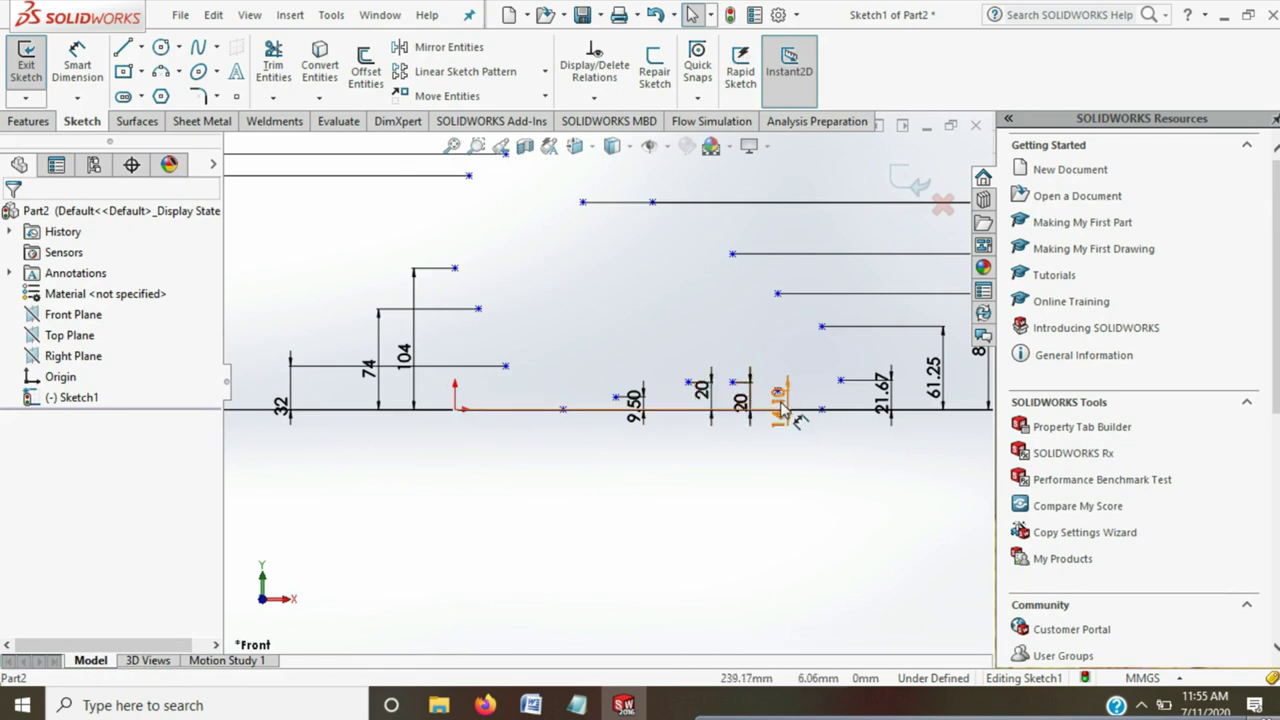
pyautogui.doubleClick(779, 402)
pyautogui.write('7.')
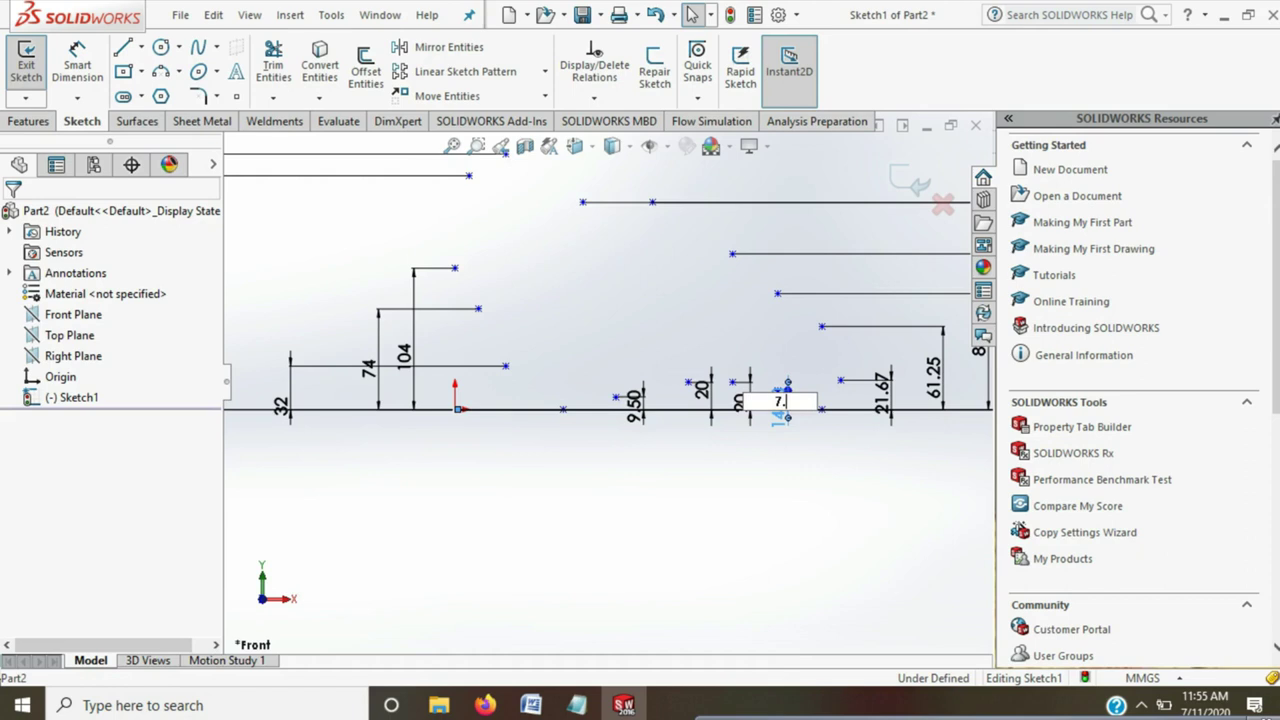
pyautogui.write('5')
pyautogui.press('Return')
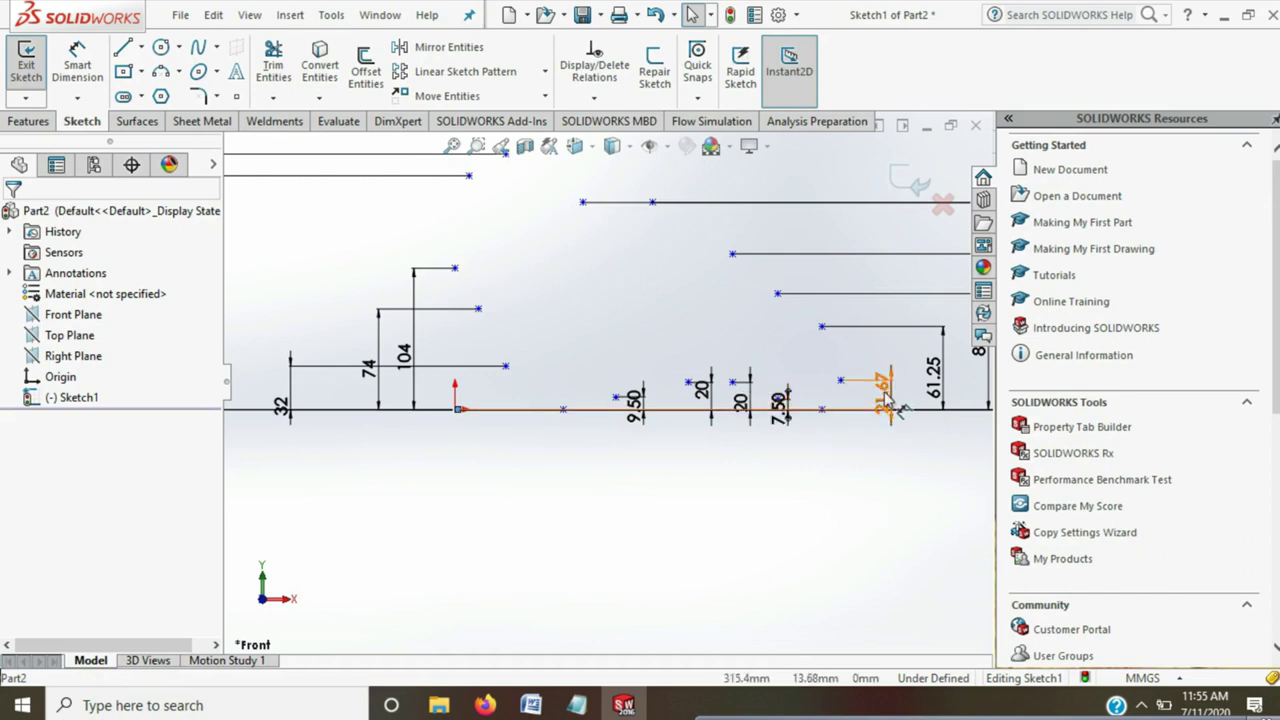
# Set the next heights to 22, 56 and 84 mm
pyautogui.doubleClick(884, 395)
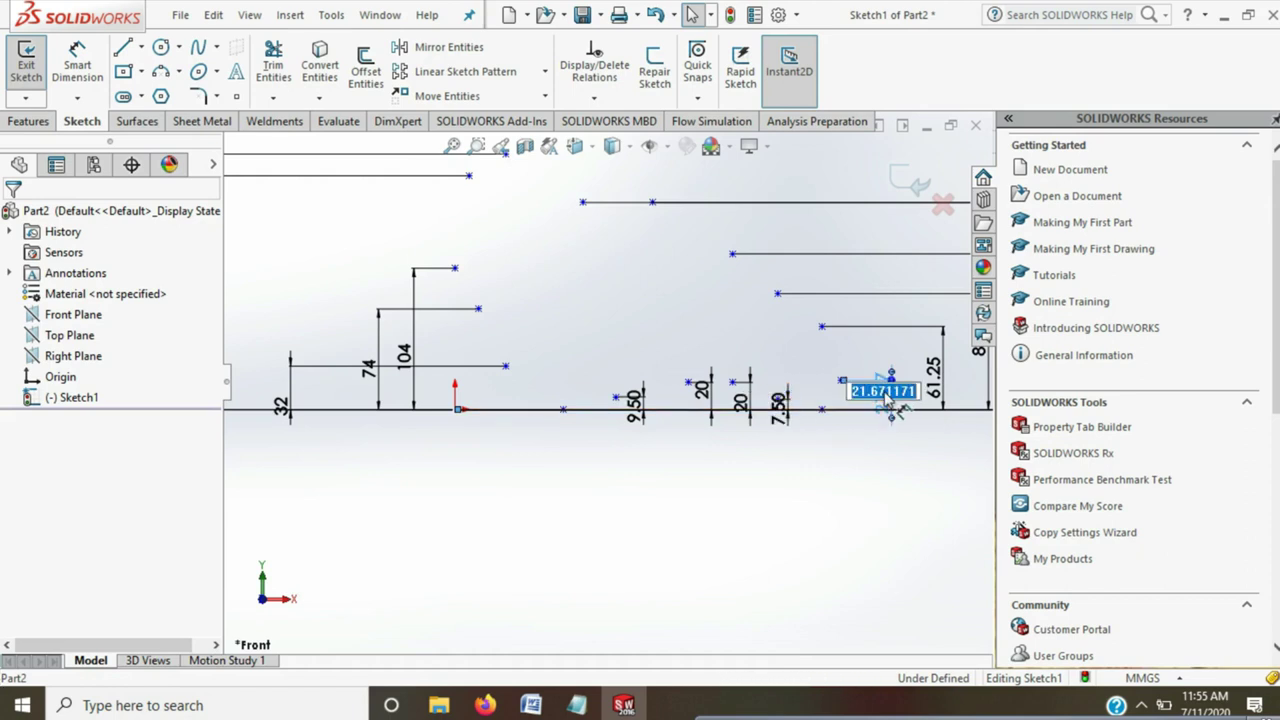
pyautogui.write('22')
pyautogui.press('Return')
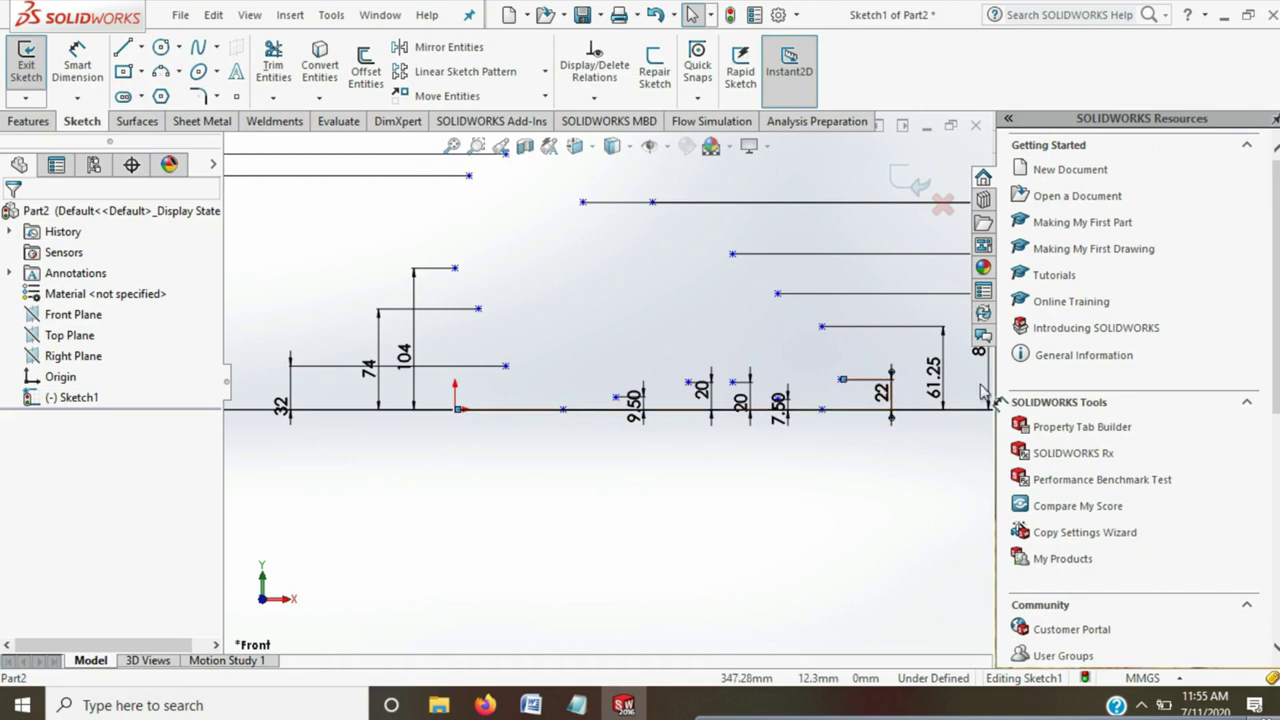
pyautogui.doubleClick(936, 388)
pyautogui.write('114')
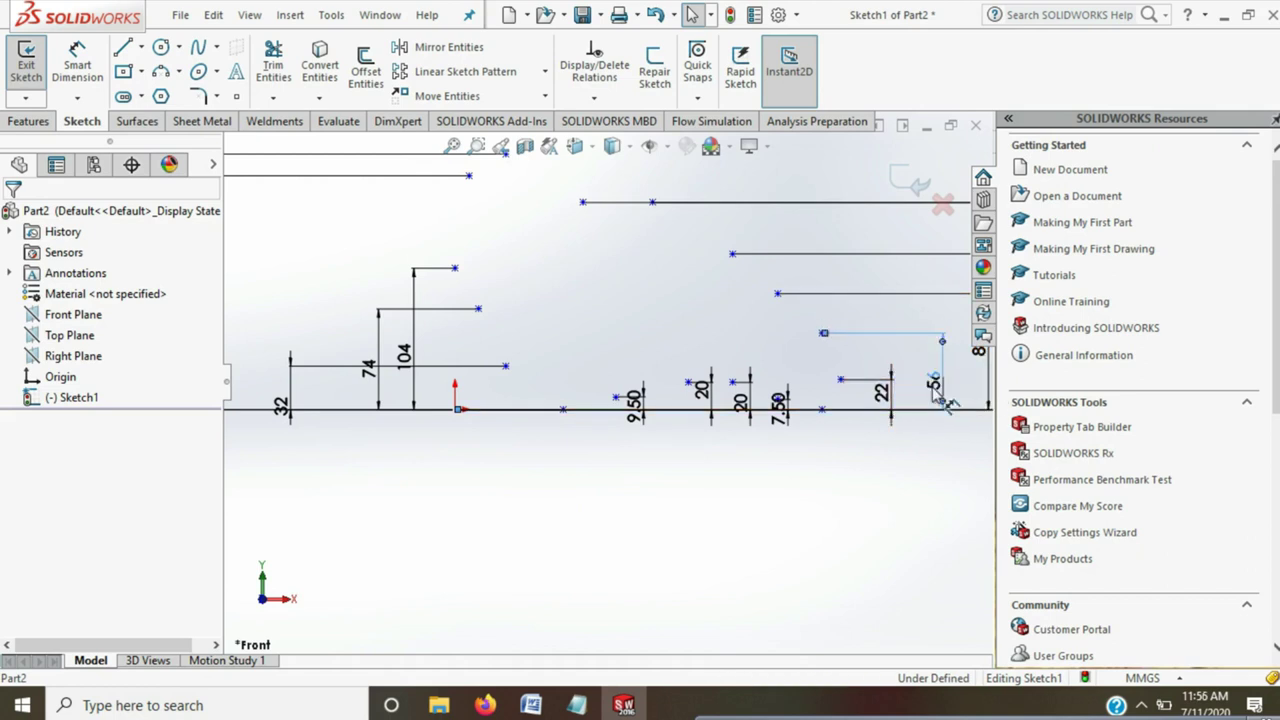
pyautogui.press('Return')
pyautogui.doubleClick(870, 362)
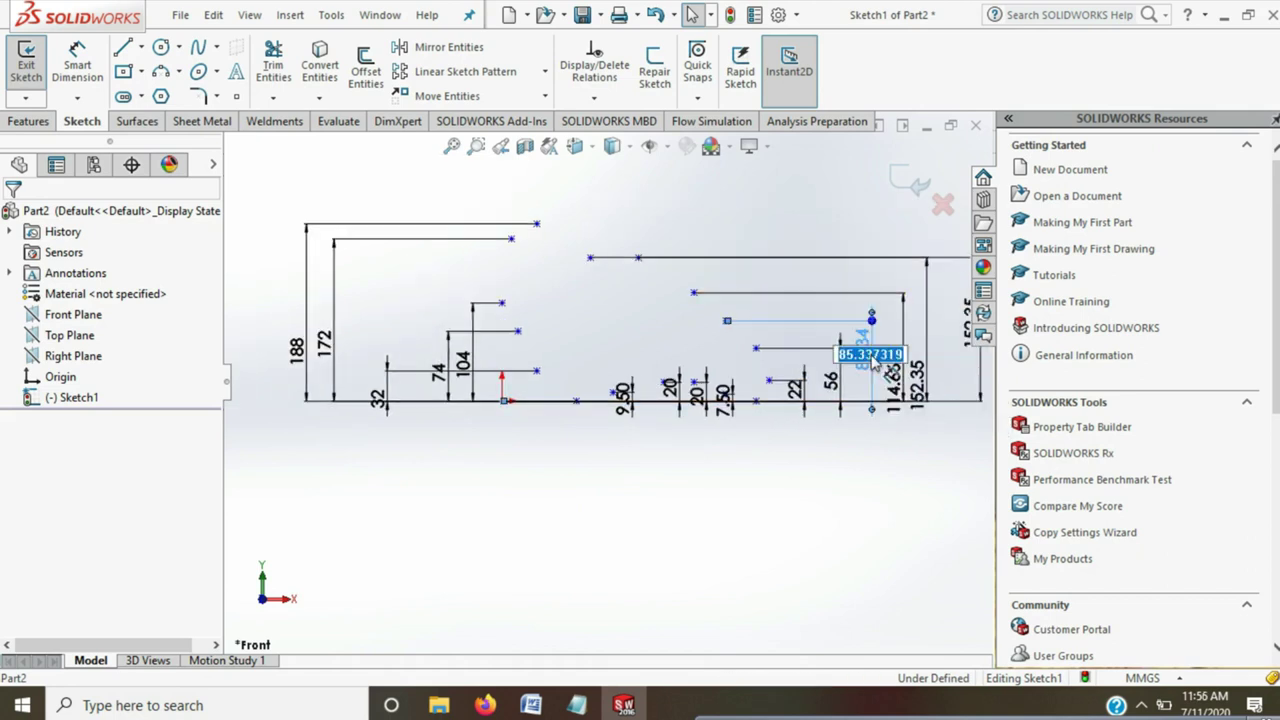
pyautogui.write('84')
pyautogui.press('Return')
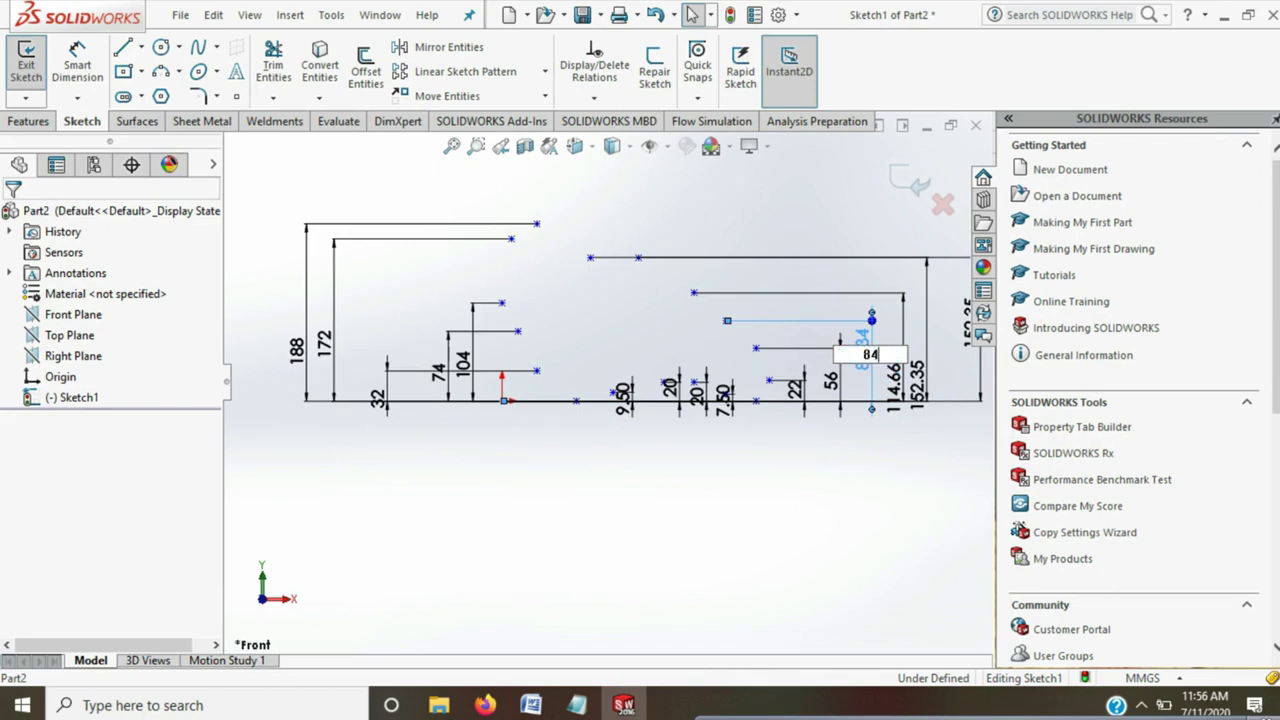
# Set the last three heights to 120, 150 and 182 mm
pyautogui.doubleClick(893, 383)
pyautogui.write('120')
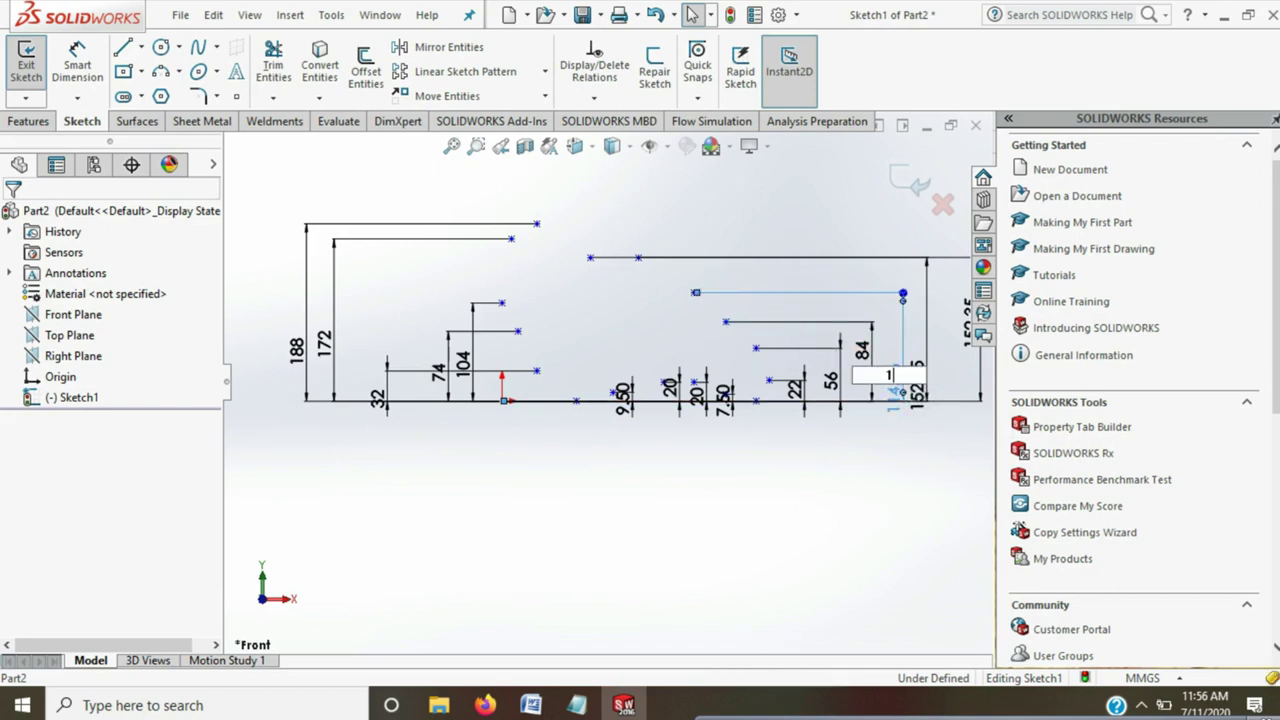
pyautogui.press('Return')
pyautogui.doubleClick(918, 388)
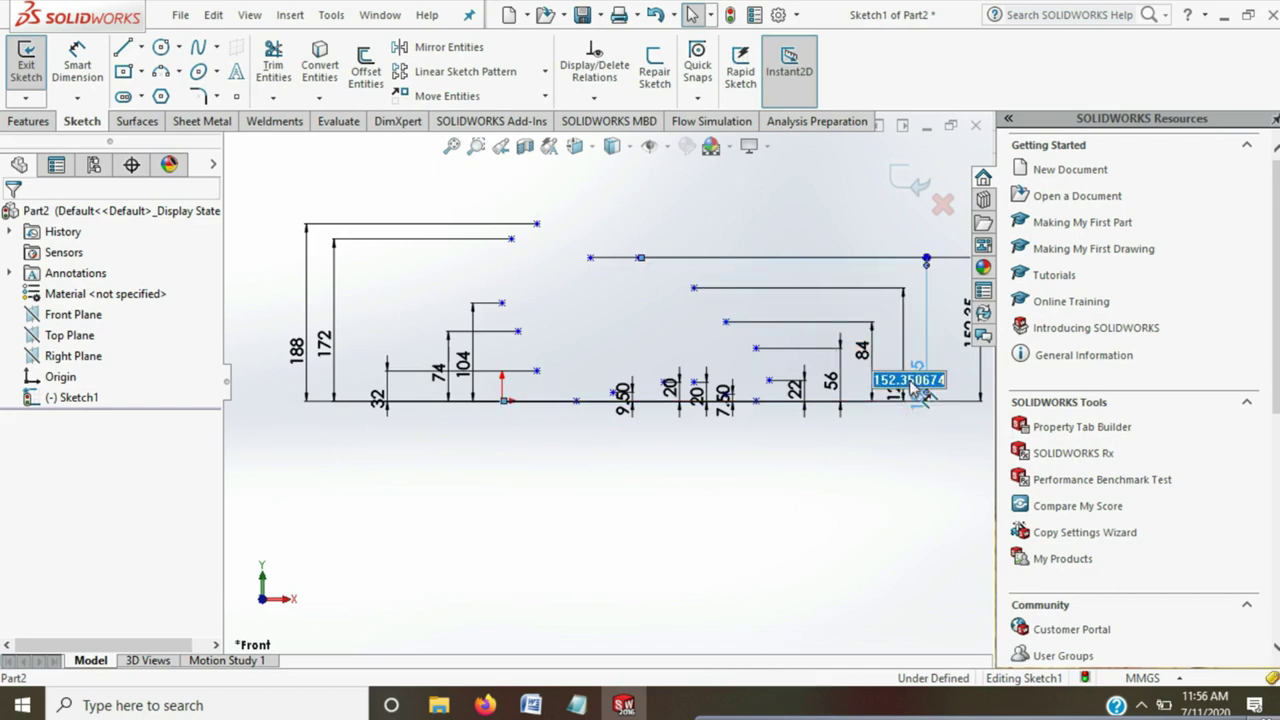
pyautogui.write('150')
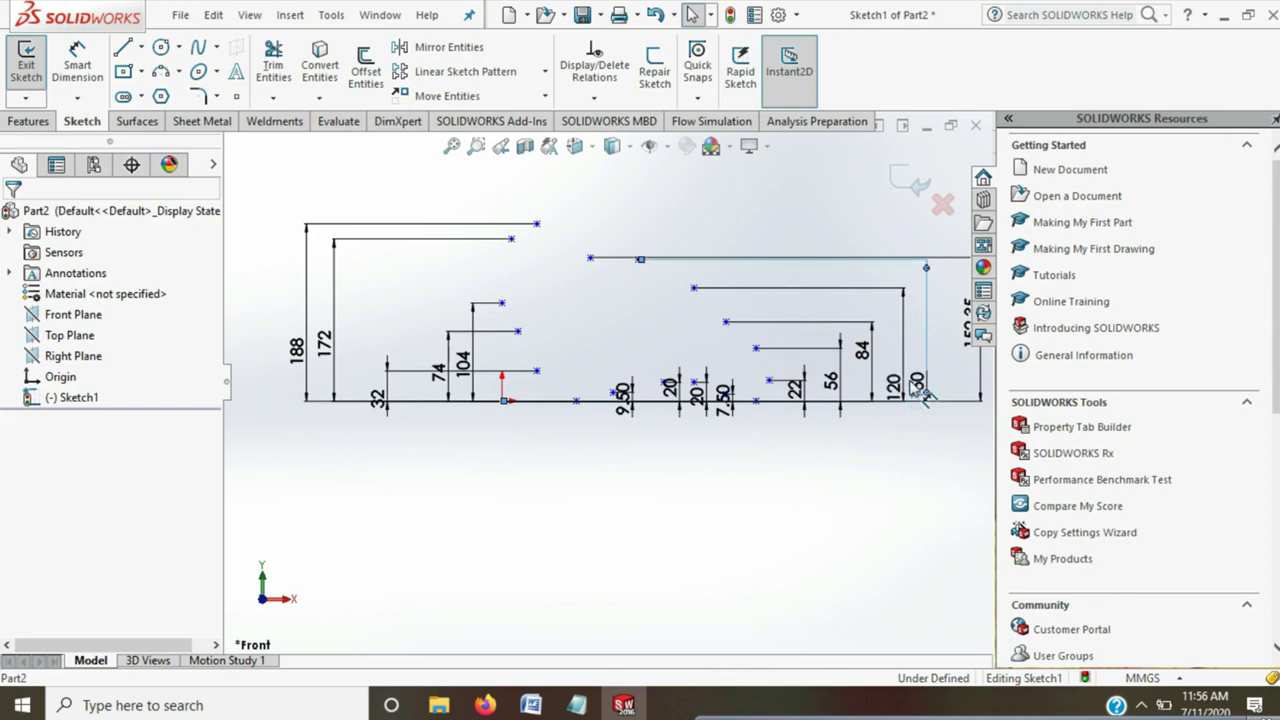
pyautogui.press('Return')
pyautogui.doubleClick(870, 340)
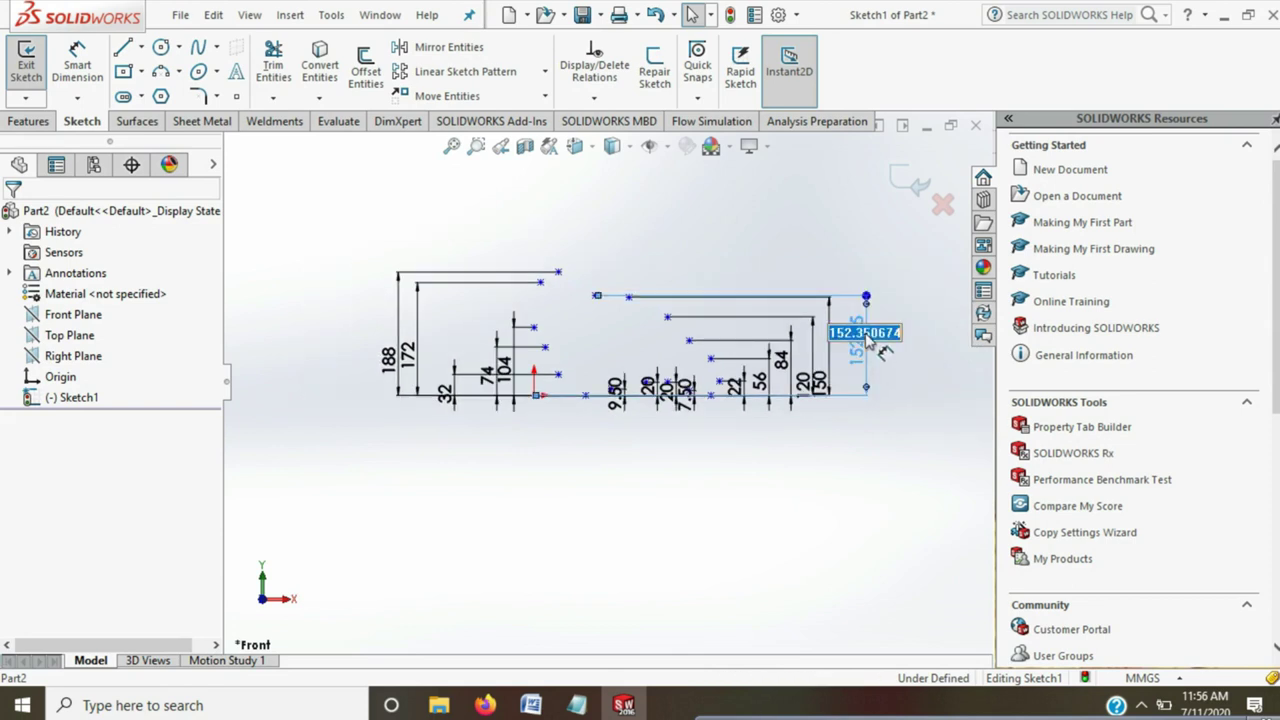
pyautogui.write('182')
pyautogui.press('Return')
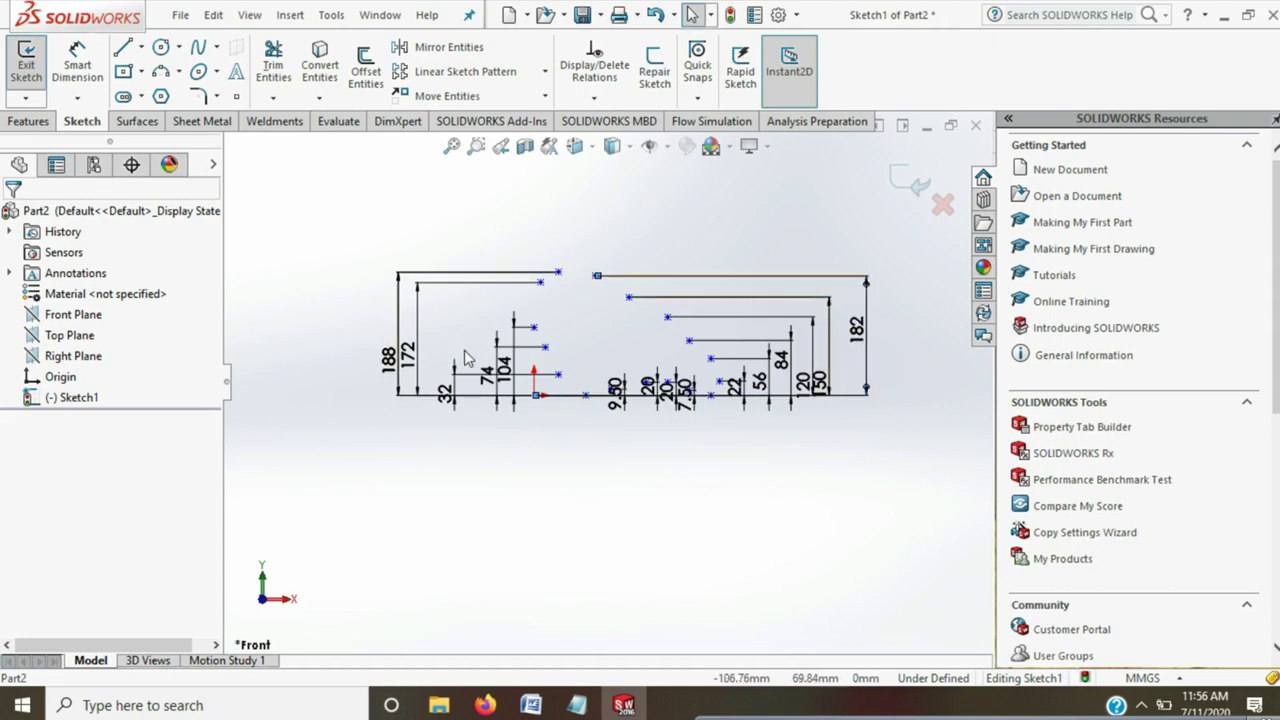
pyautogui.scroll(-2, 464, 358)
# Move the 32 dimension label further to the right
pyautogui.scroll(-2, 455, 410)
pyautogui.moveTo(452, 412)
pyautogui.mouseDown()
pyautogui.moveTo(585, 395)
pyautogui.moveTo(463, 375)
pyautogui.moveTo(553, 398)
pyautogui.mouseUp()
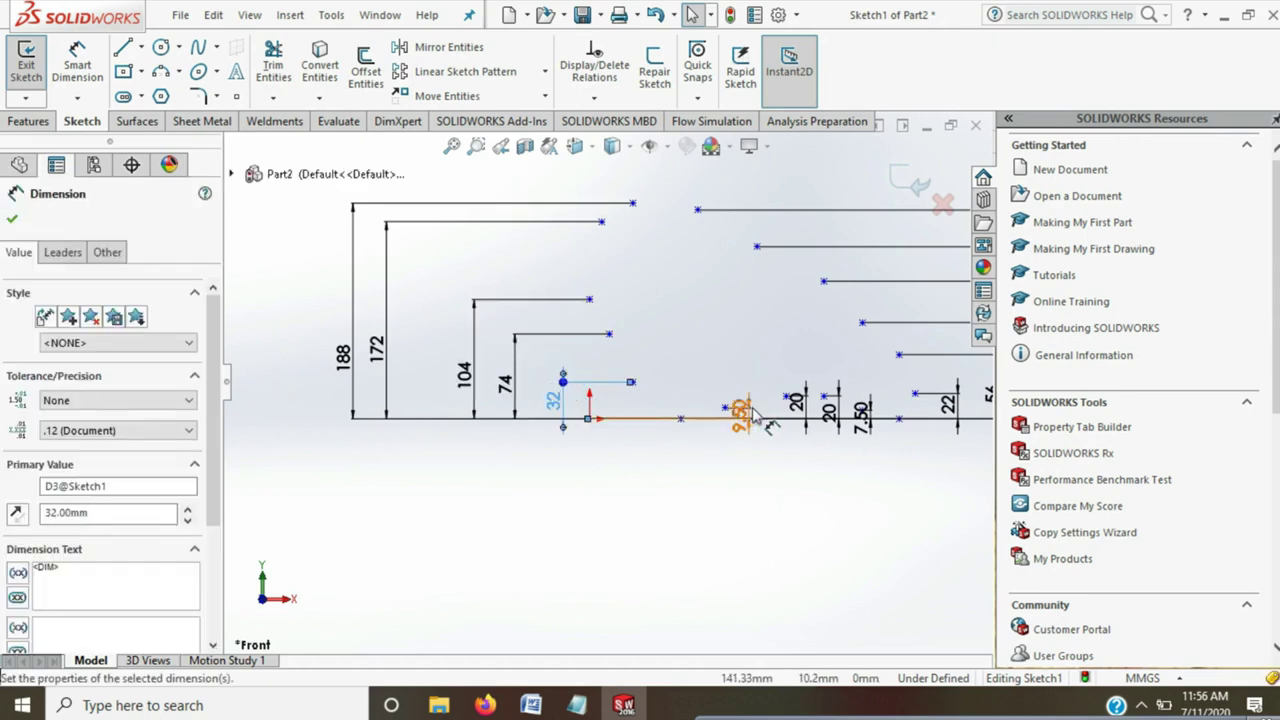
pyautogui.scroll(-1, 720, 410)
pyautogui.scroll(-1, 727, 417)
pyautogui.scroll(1, 727, 420)
pyautogui.scroll(1, 727, 420)
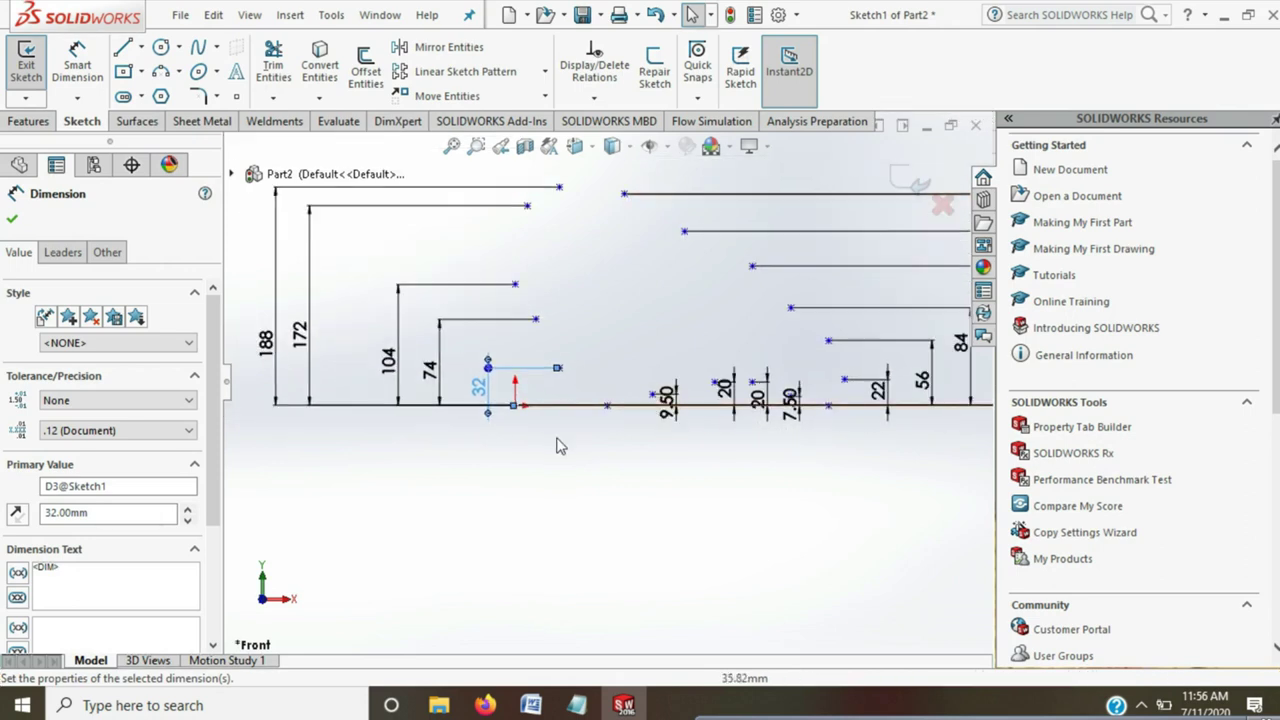
pyautogui.press('Escape')
# With Smart Dimension, select the 74-high point and the origin for a horizontal dimension
pyautogui.scroll(1, 603, 403)
pyautogui.scroll(1, 613, 370)
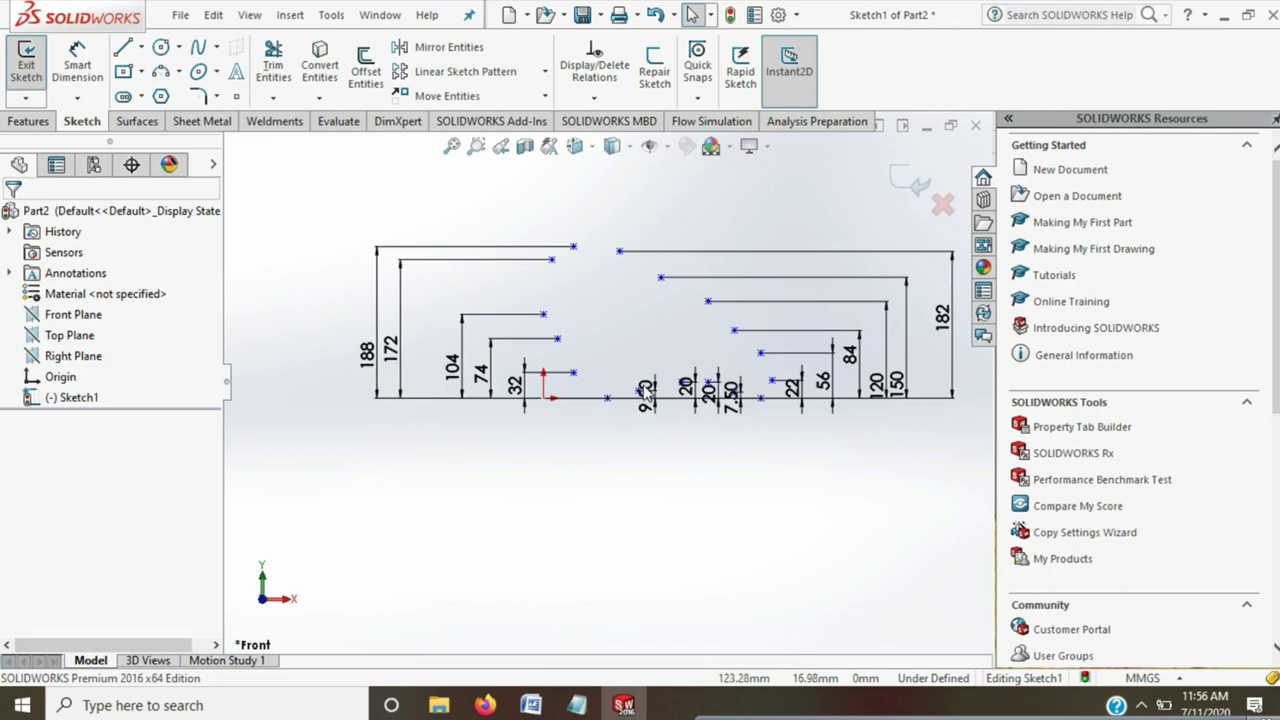
pyautogui.click(100, 84)
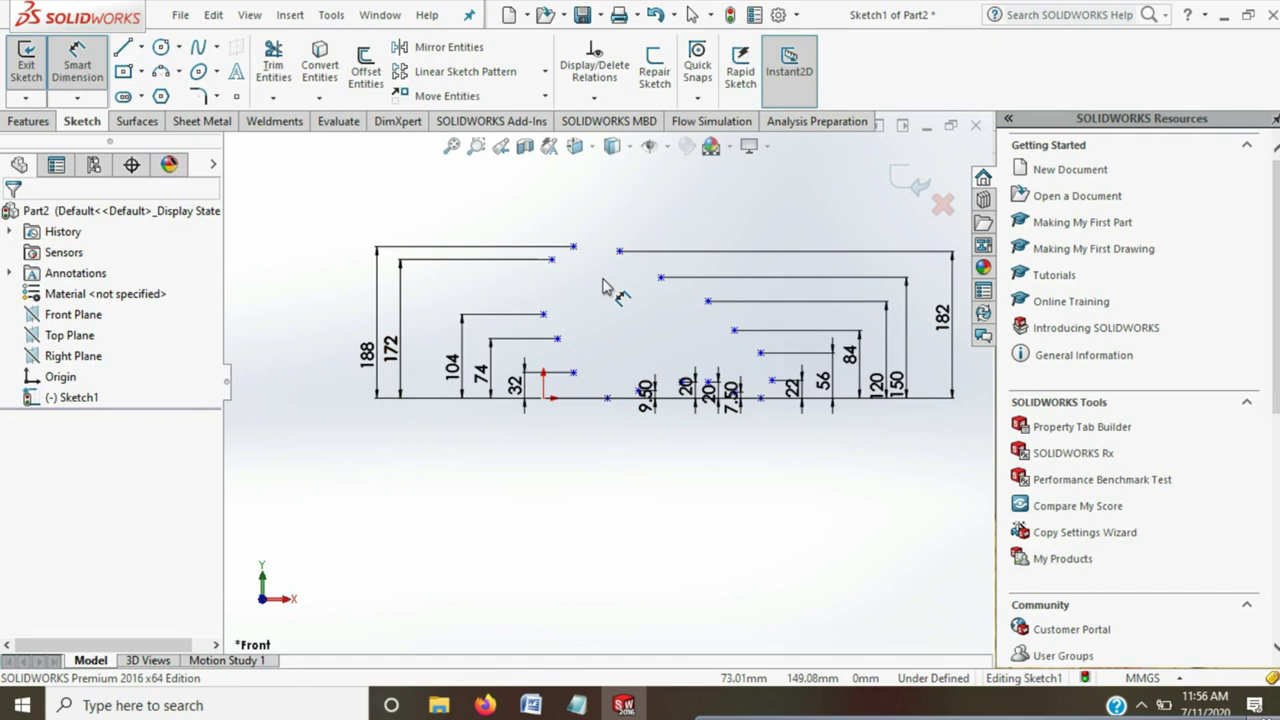
pyautogui.scroll(-2, 549, 461)
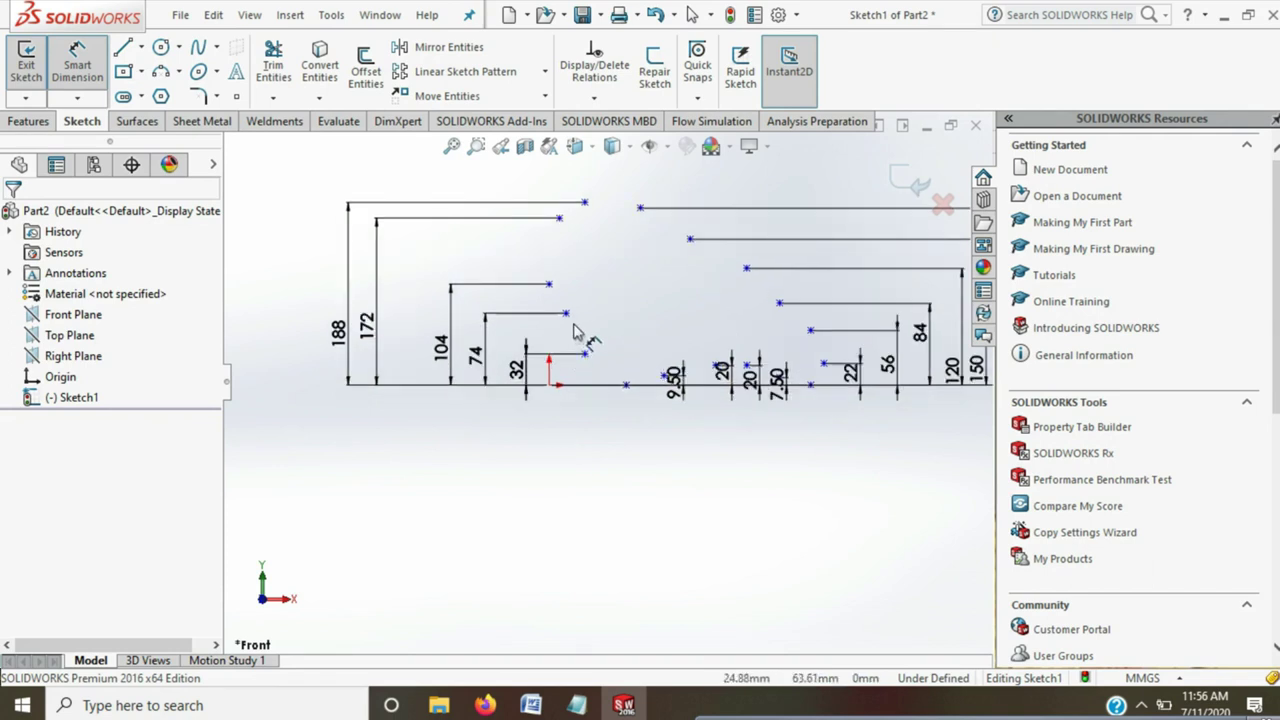
pyautogui.click(565, 316)
pyautogui.click(549, 384)
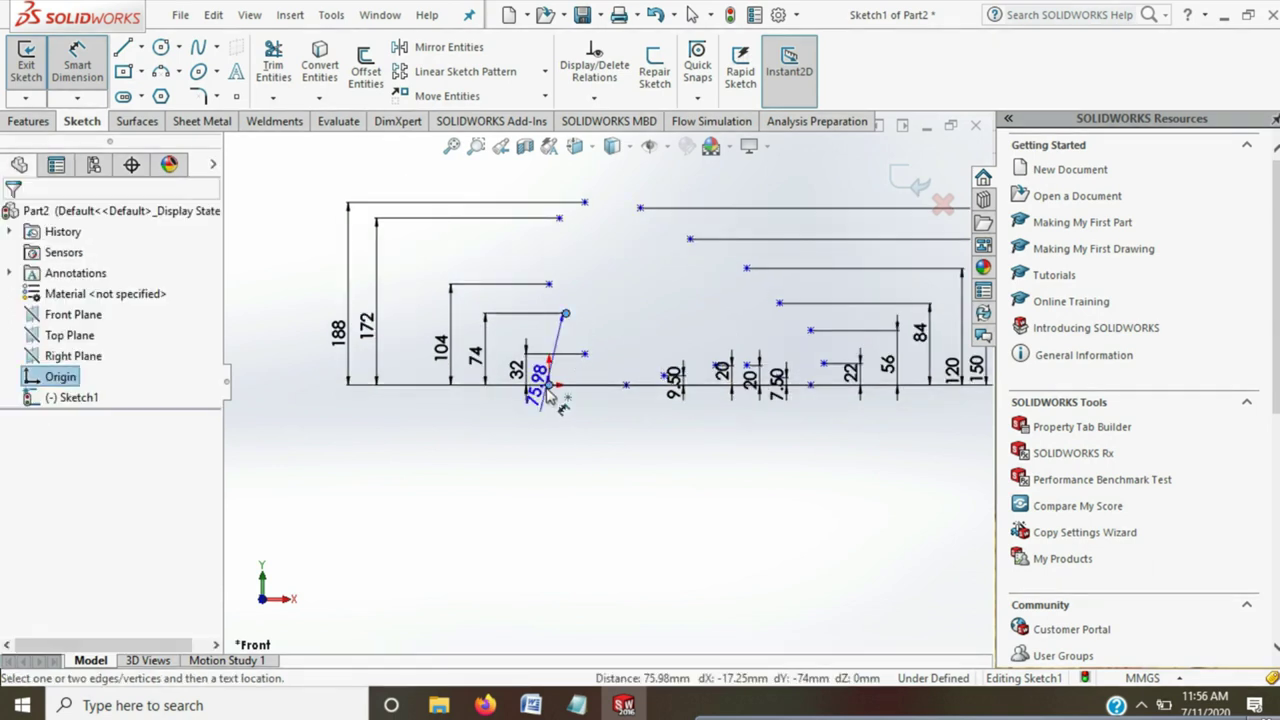
# Place the 17.25 mm dimension, then add a 37.45 mm offset to the 32-high point
pyautogui.click(567, 450)
pyautogui.press('Return')
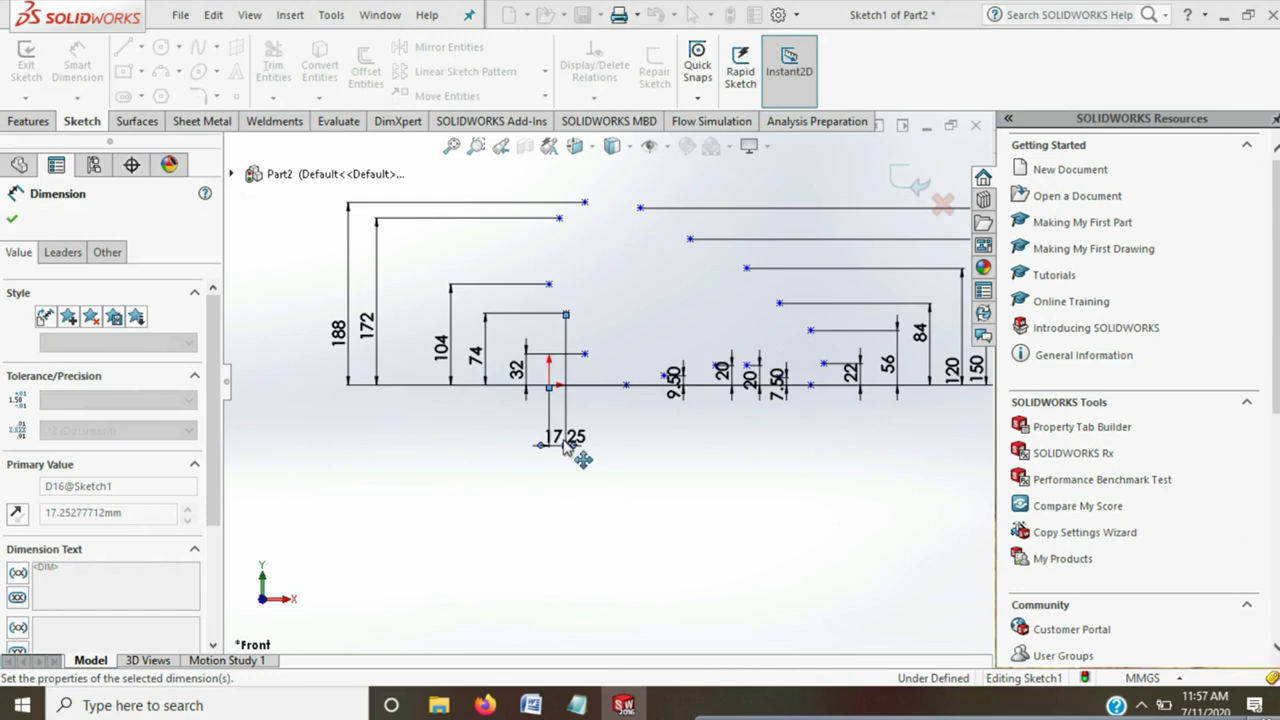
pyautogui.press('Escape')
pyautogui.click(77, 65)
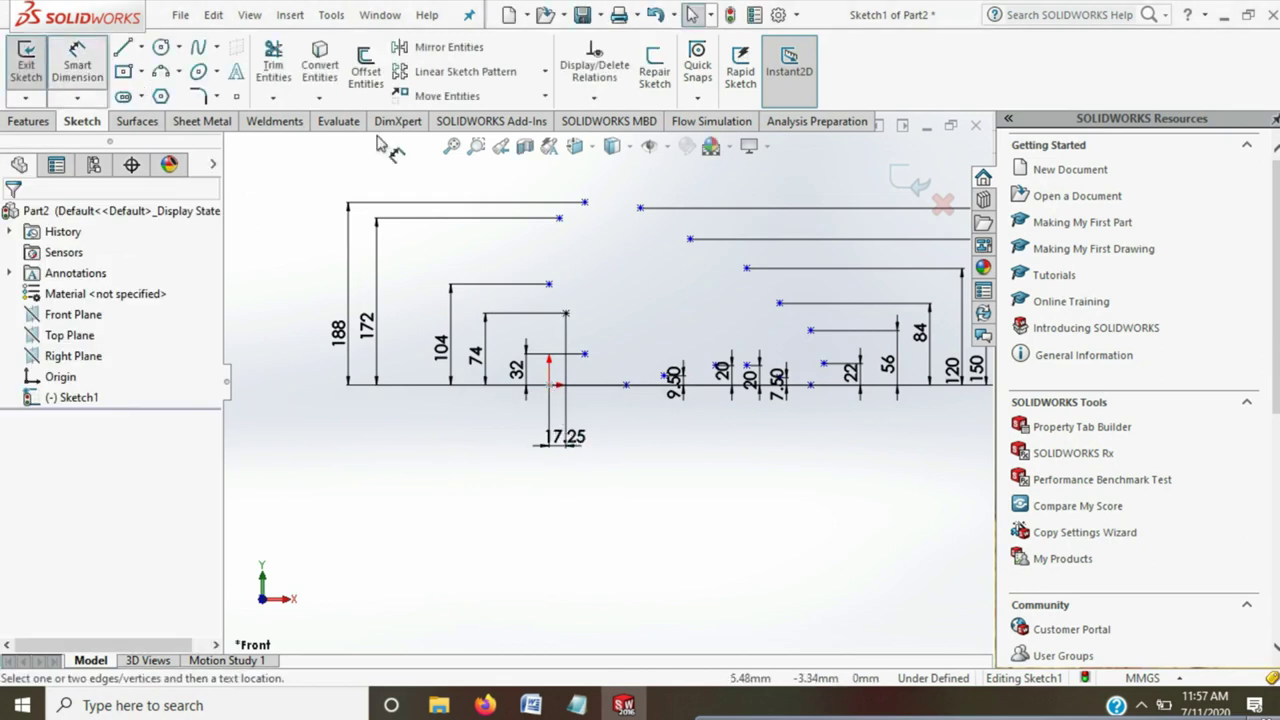
pyautogui.click(549, 385)
pyautogui.click(584, 354)
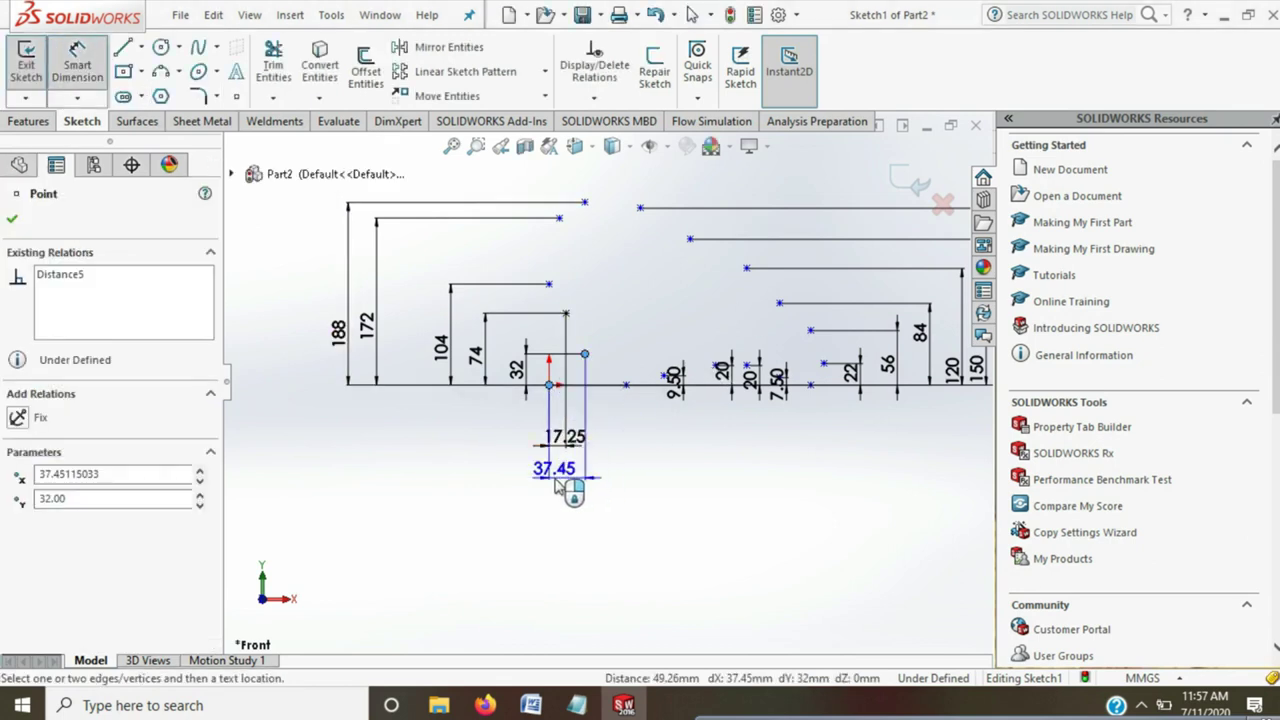
pyautogui.click(557, 485)
pyautogui.press('Return')
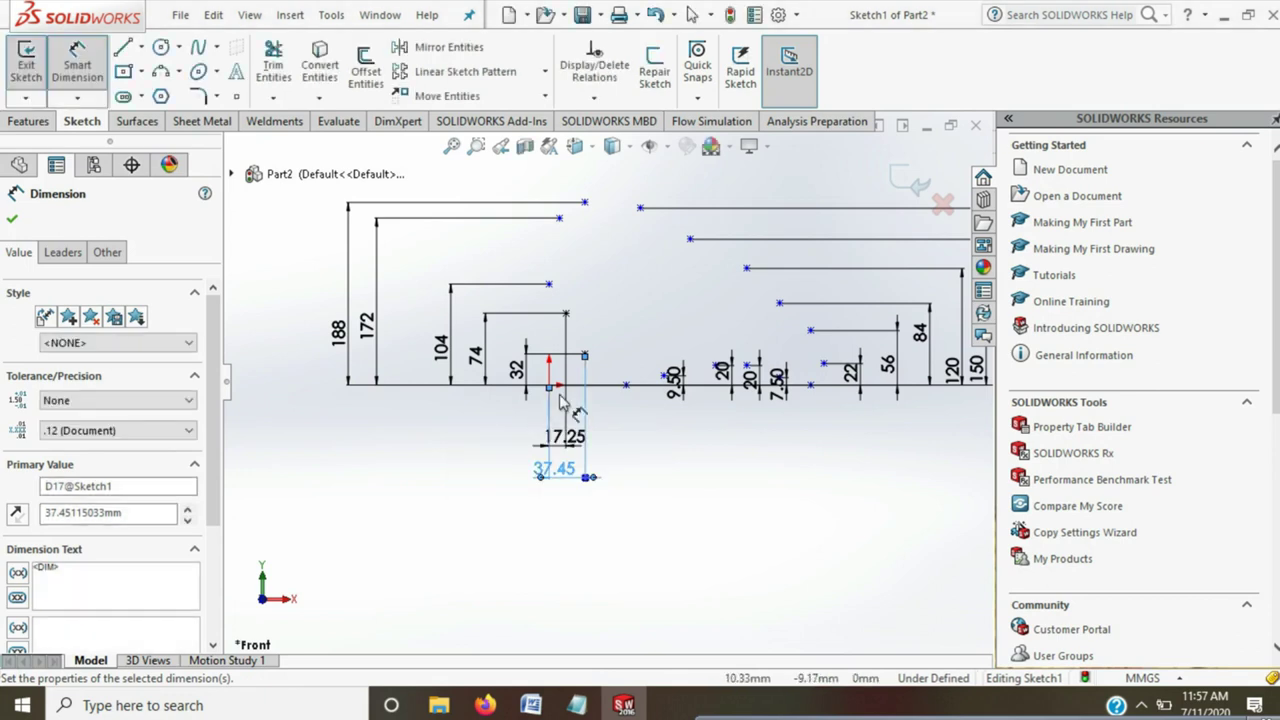
# Dimension the baseline point 79.53 mm horizontally from the origin
pyautogui.click(549, 386)
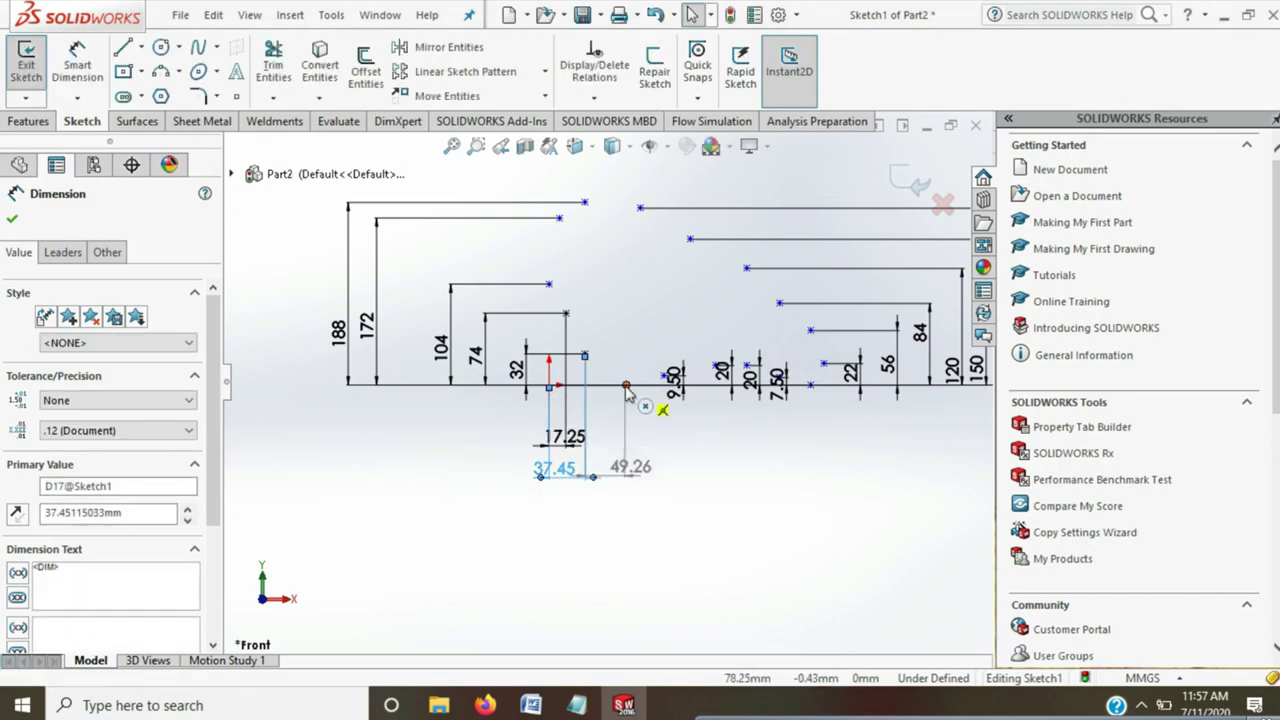
pyautogui.click(626, 386)
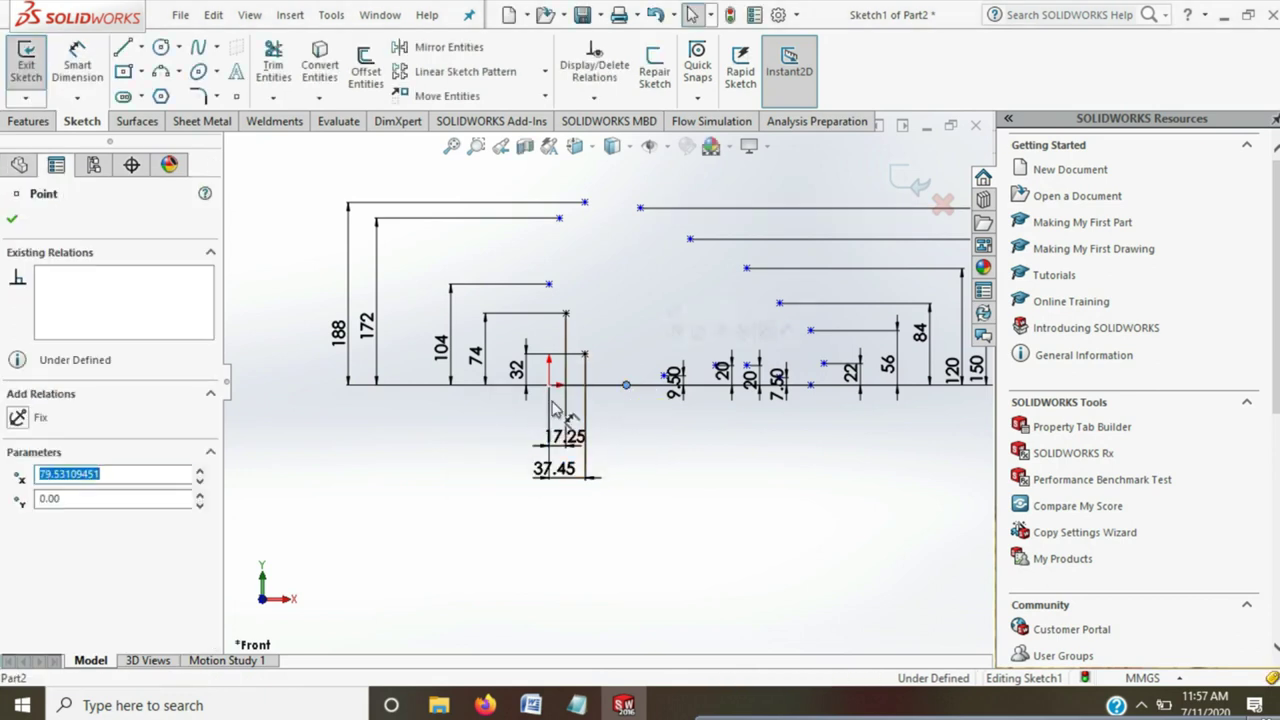
pyautogui.click(77, 65)
pyautogui.click(549, 385)
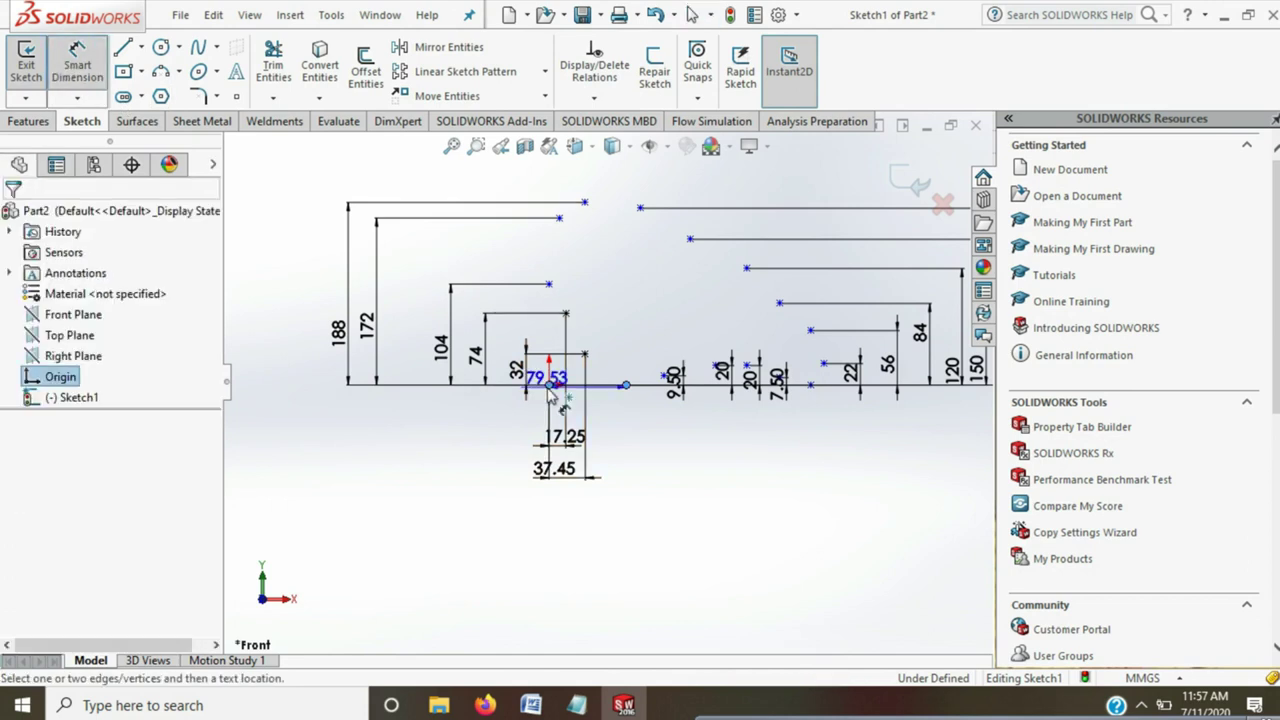
pyautogui.click(588, 515)
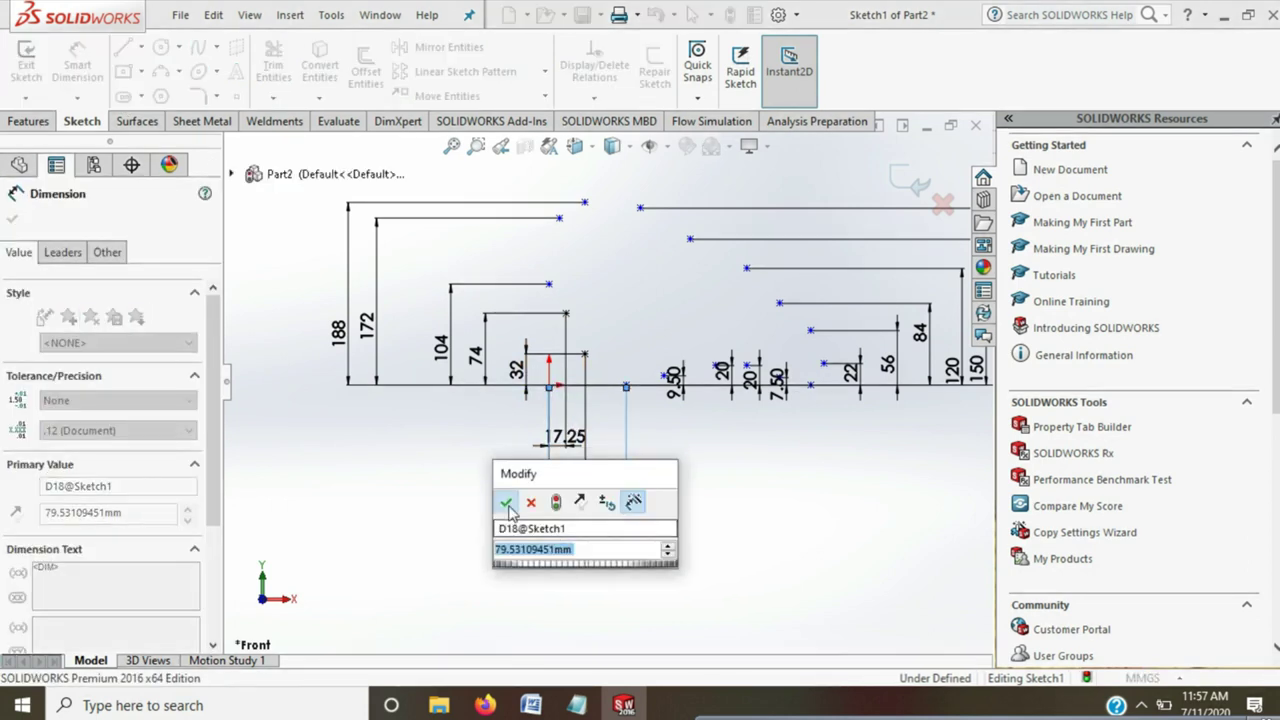
pyautogui.press('Return')
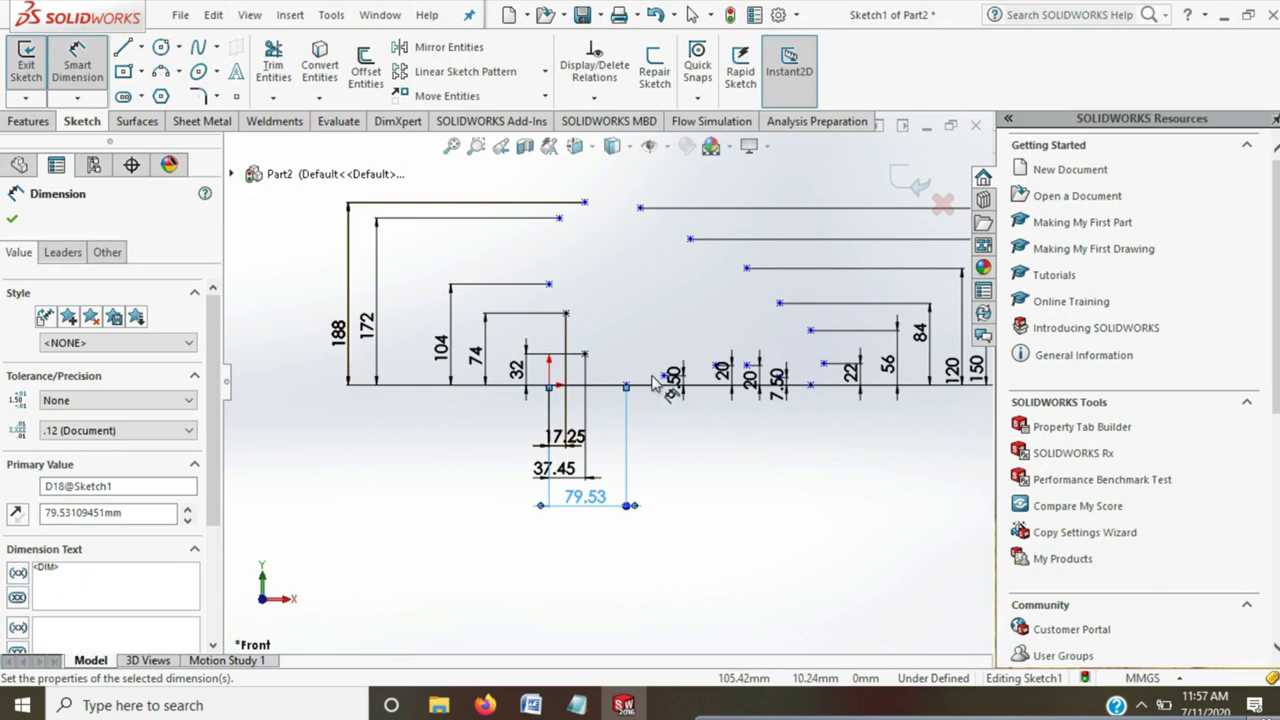
# Keep the 9.50 height and add a 118.24 mm offset to that point
pyautogui.click(668, 380)
pyautogui.press('Return')
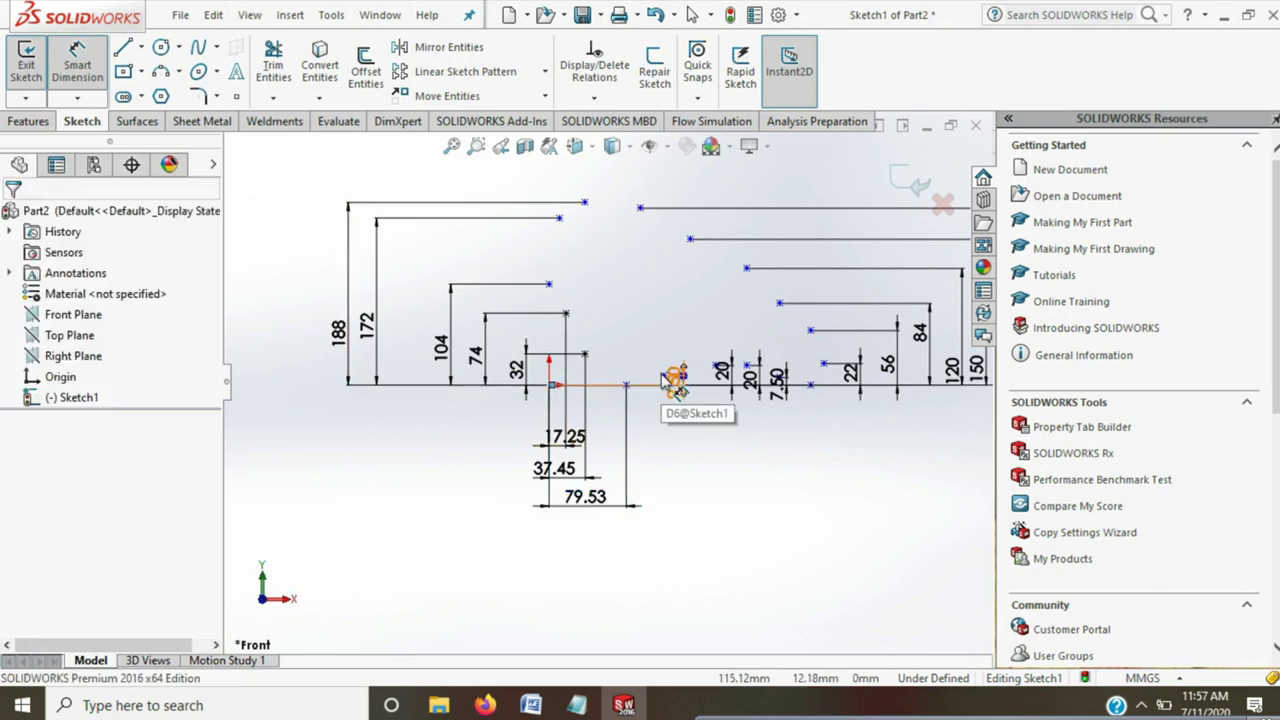
pyautogui.scroll(-3, 655, 392)
pyautogui.click(649, 390)
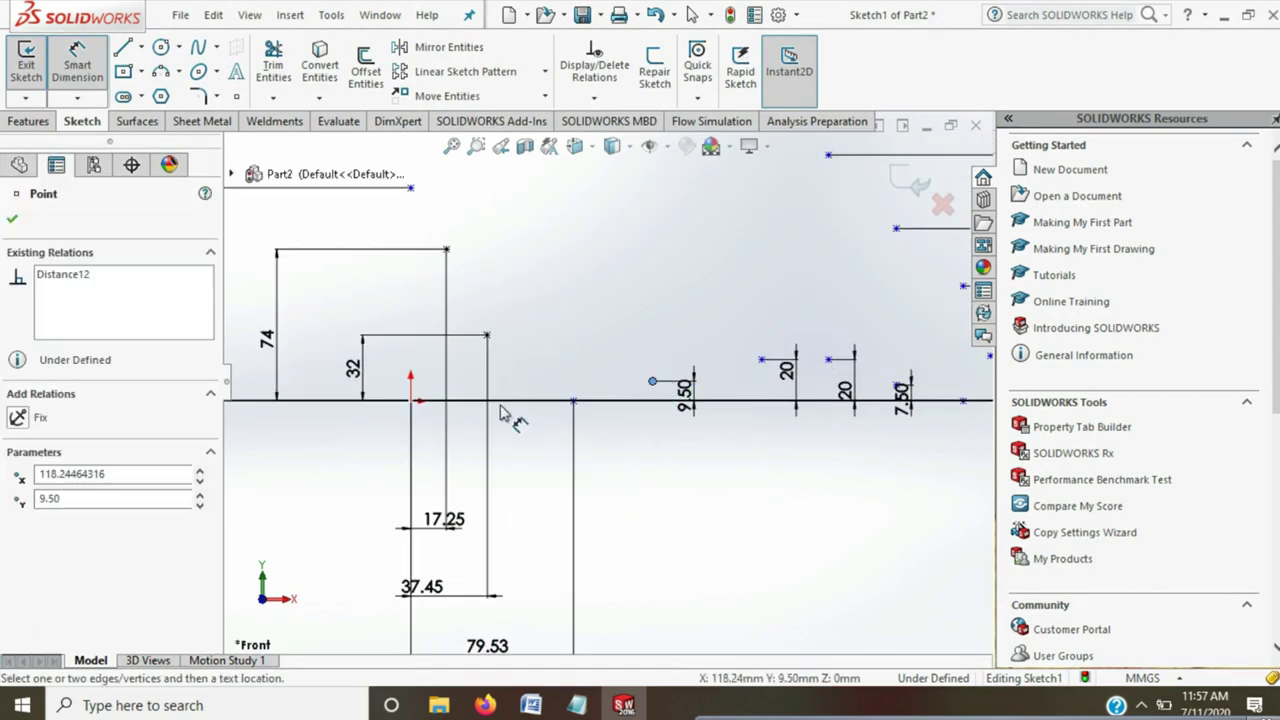
pyautogui.click(414, 404)
pyautogui.scroll(3, 560, 470)
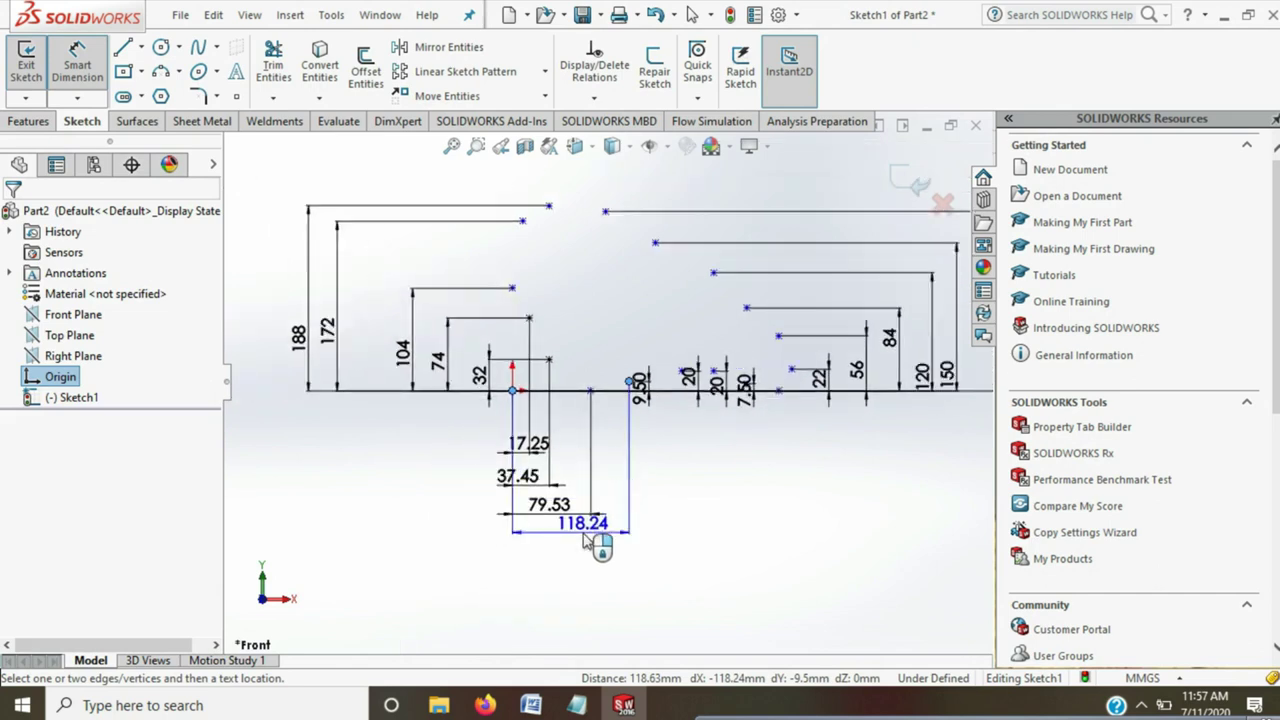
pyautogui.click(586, 538)
pyautogui.press('Return')
# Add 171.61 and 204.33 mm offsets to the two 20-high points
pyautogui.scroll(-3, 677, 406)
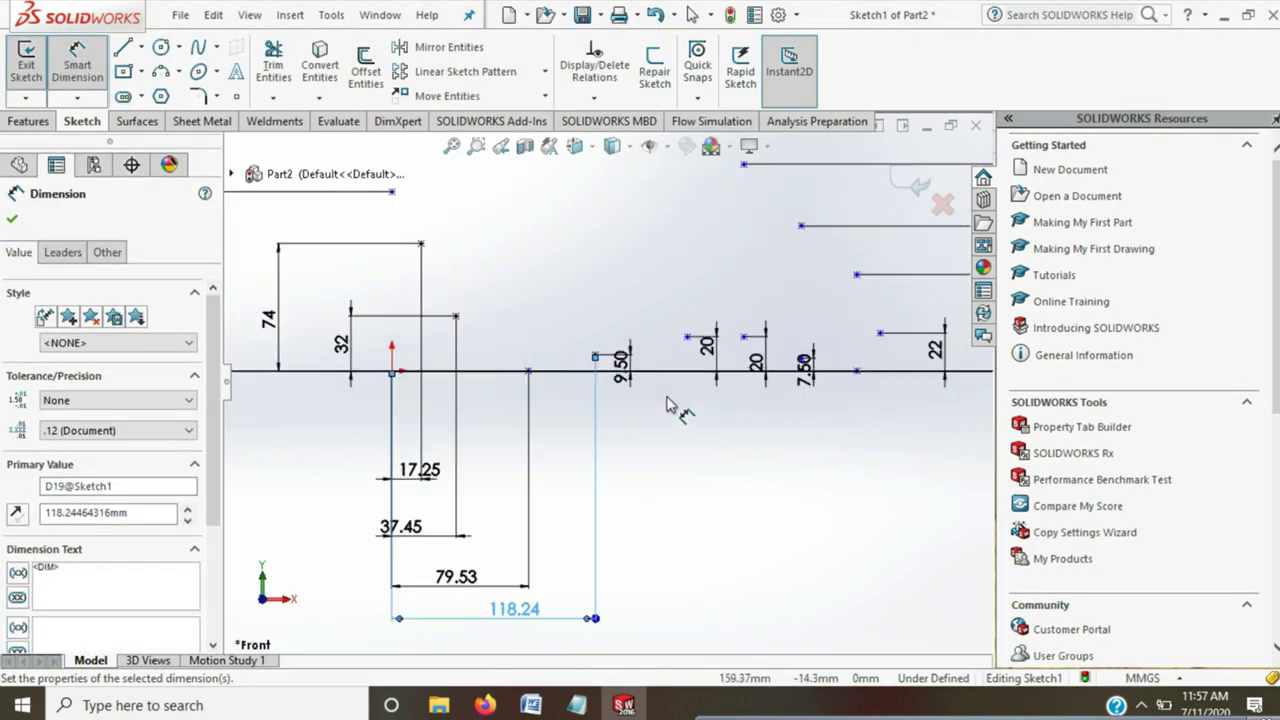
pyautogui.click(688, 337)
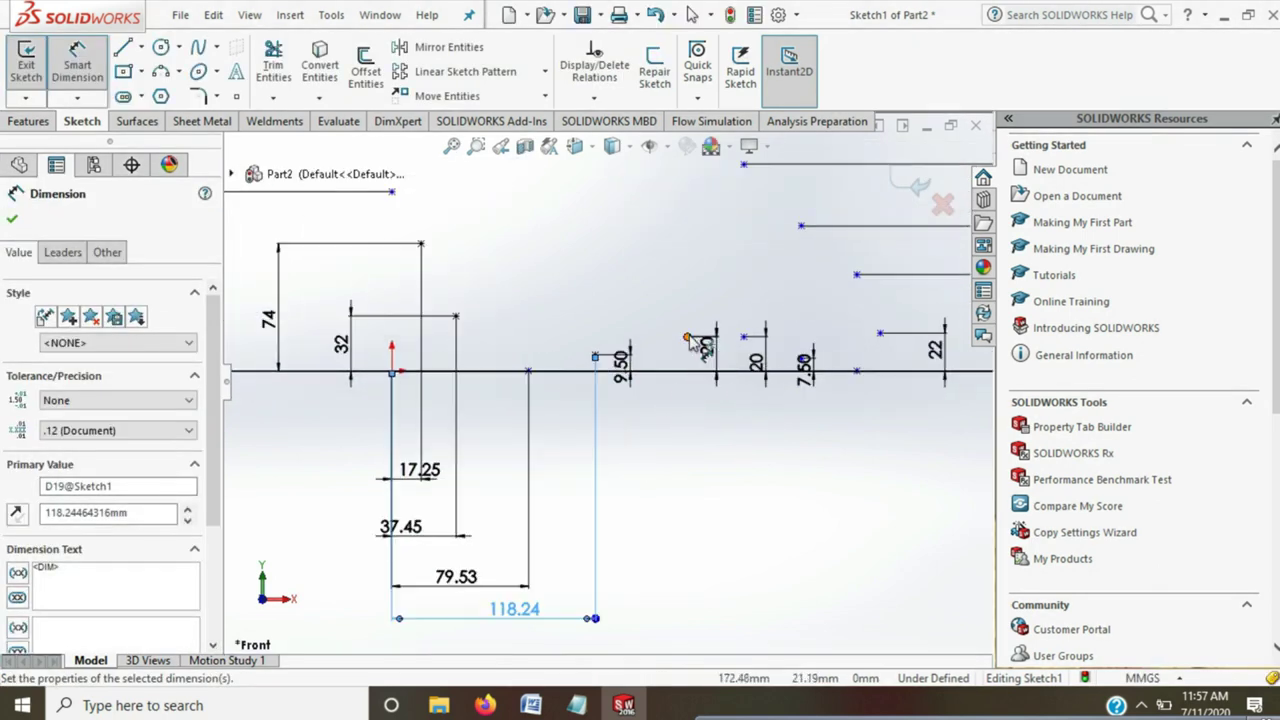
pyautogui.click(394, 373)
pyautogui.click(597, 650)
pyautogui.press('Return')
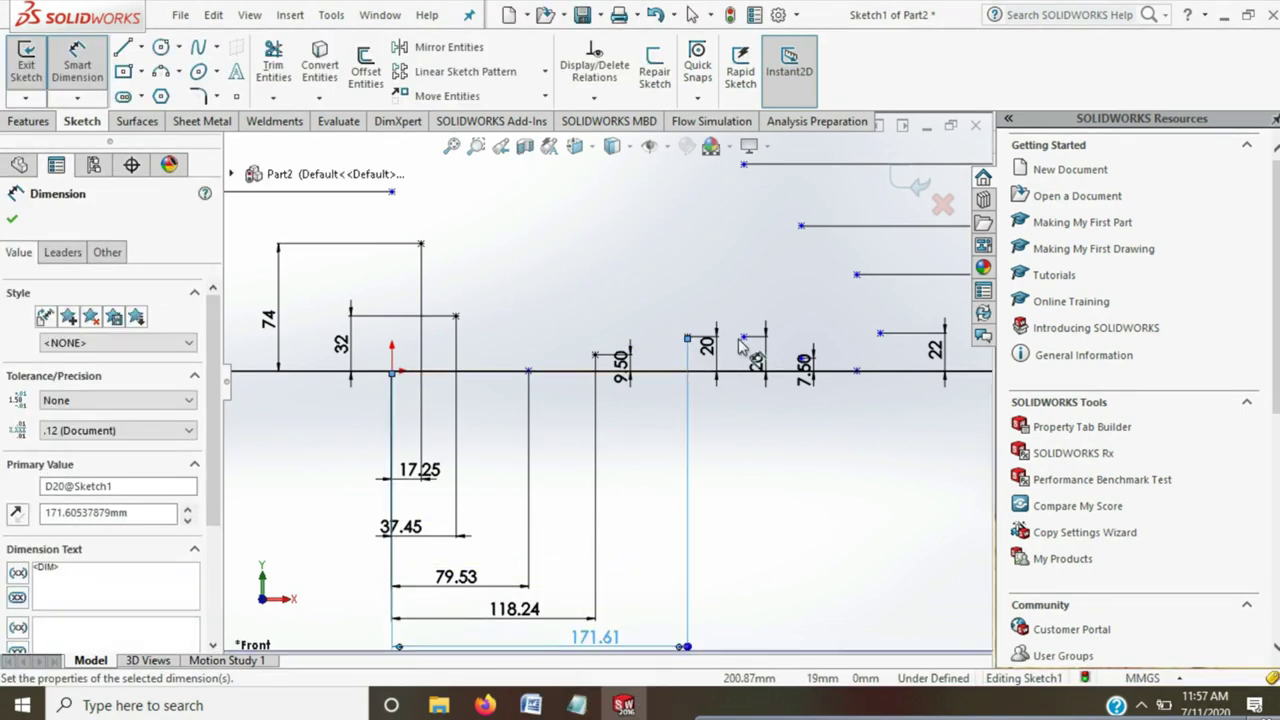
pyautogui.click(745, 340)
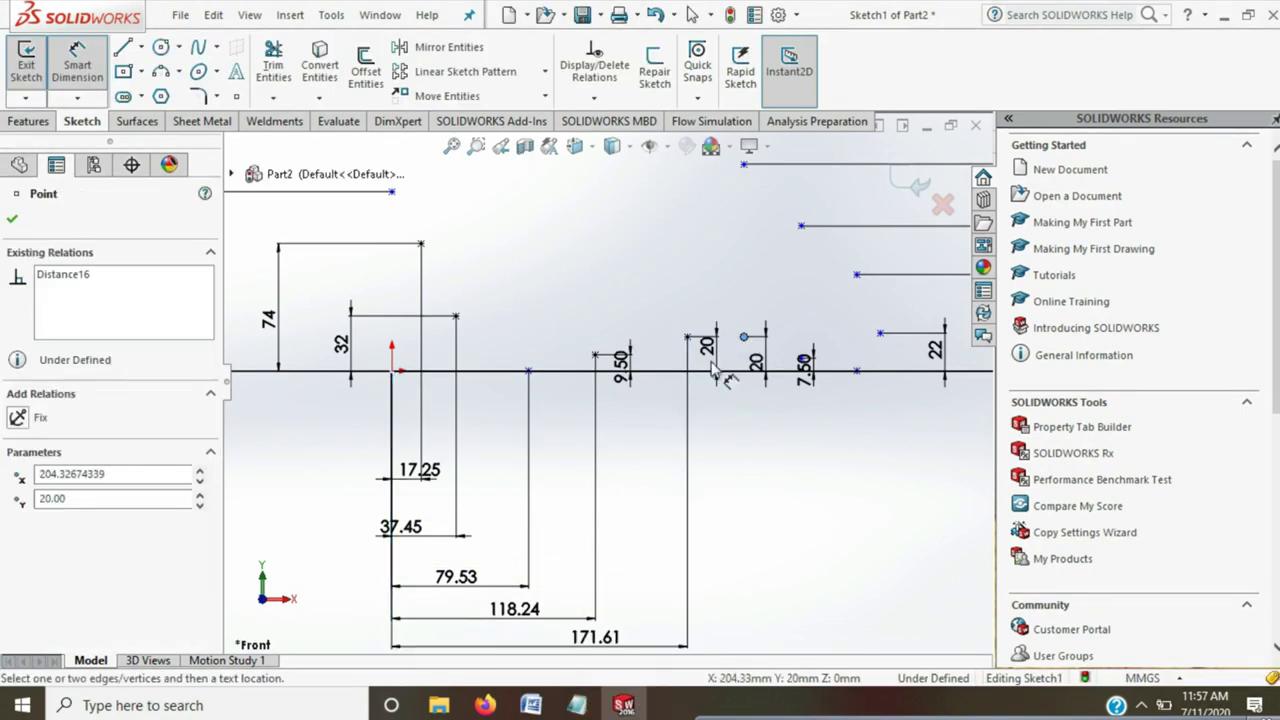
pyautogui.click(394, 373)
pyautogui.press('z')
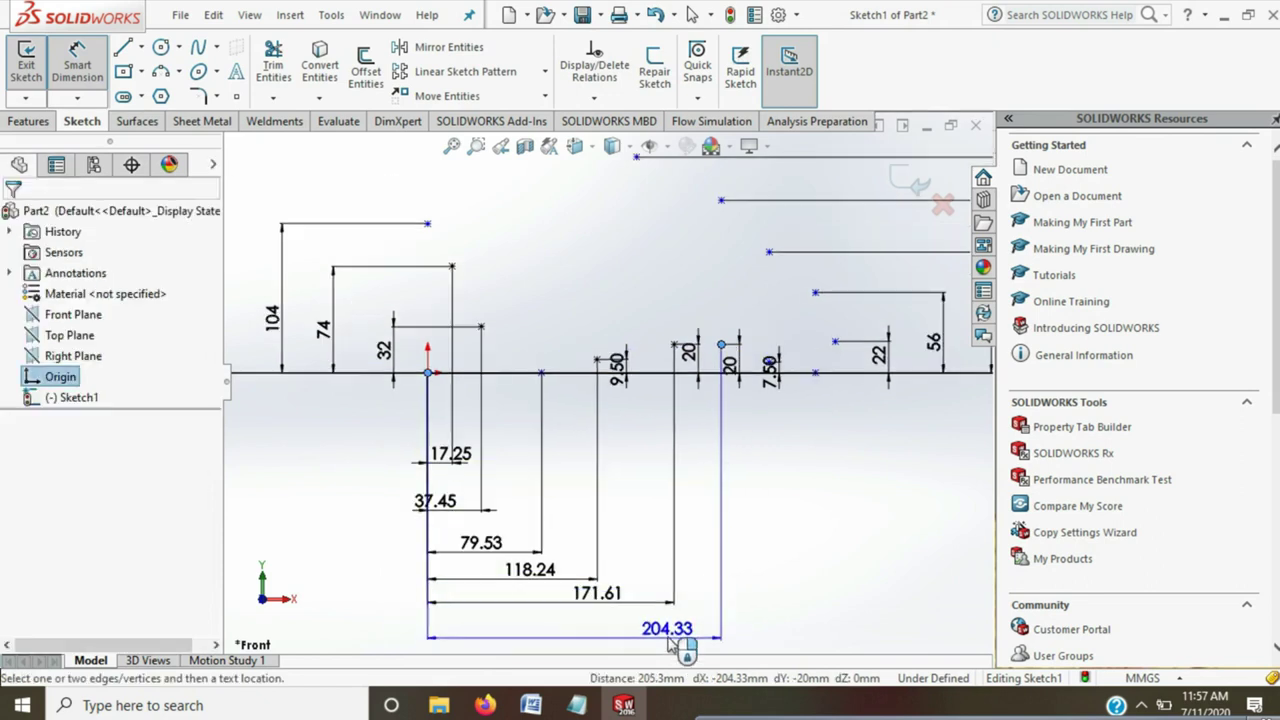
pyautogui.click(680, 643)
pyautogui.press('Return')
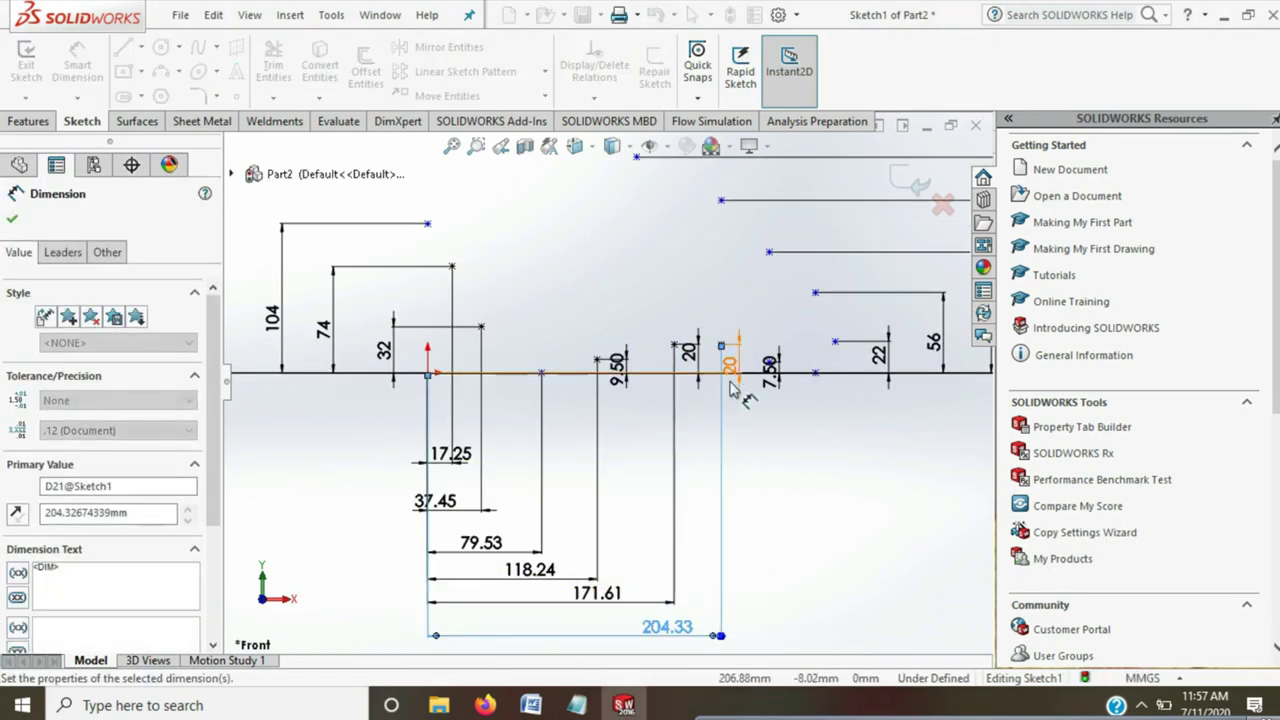
# Select the 7.50-high point and the origin for the next horizontal dimension
pyautogui.scroll(-3, 740, 392)
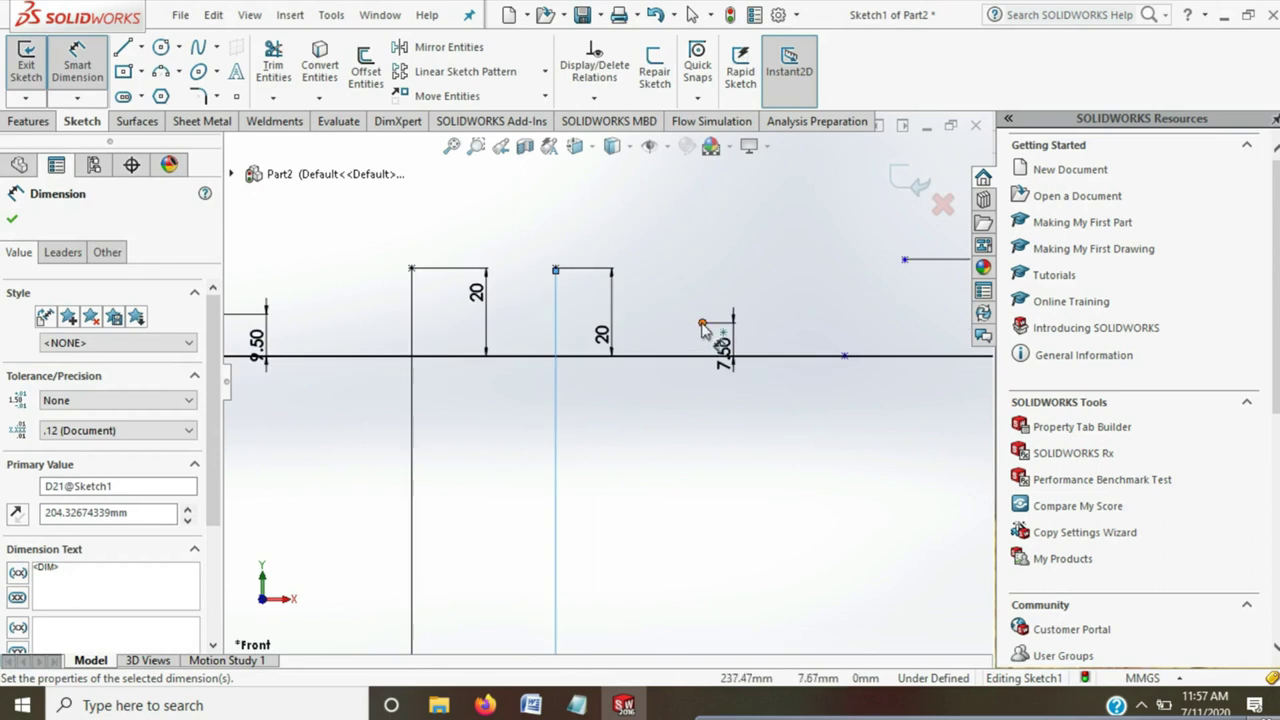
pyautogui.click(703, 326)
pyautogui.scroll(2, 605, 382)
pyautogui.scroll(3, 605, 382)
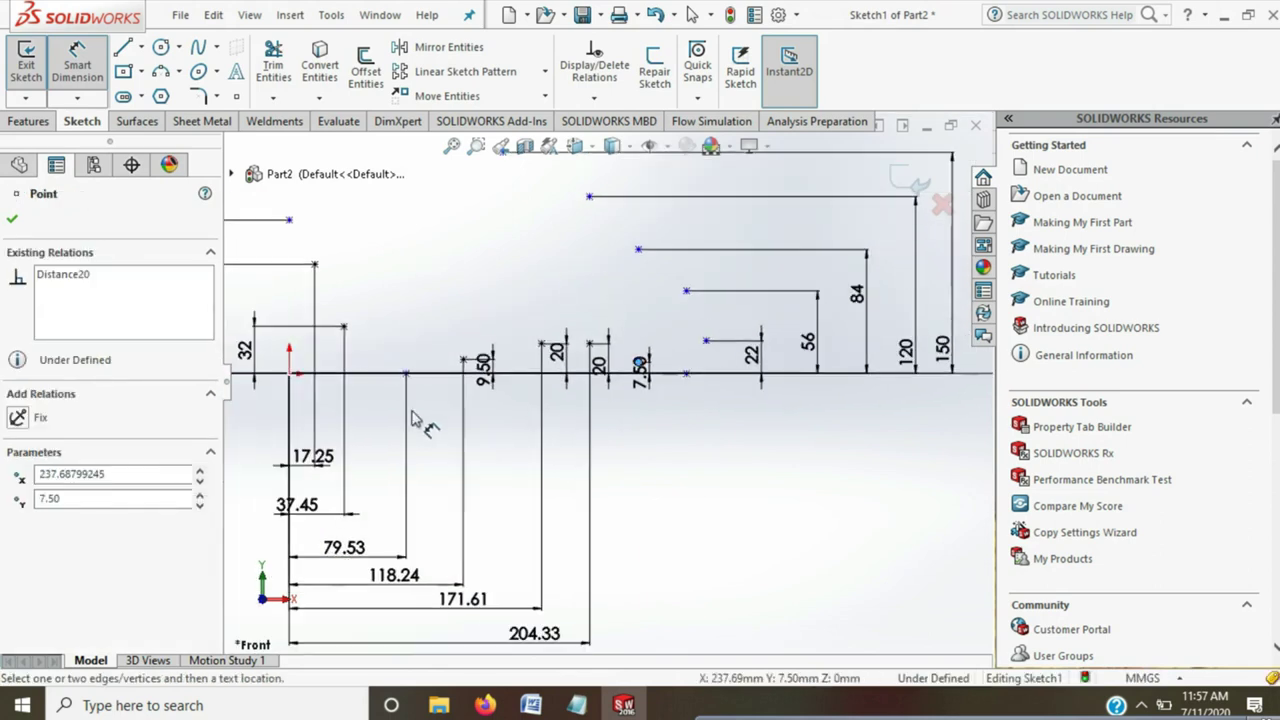
pyautogui.click(290, 376)
pyautogui.scroll(1, 600, 375)
pyautogui.scroll(1, 600, 375)
# Place the 237.69 mm dimension, then add a 270.15 mm offset to the baseline point
pyautogui.click(585, 598)
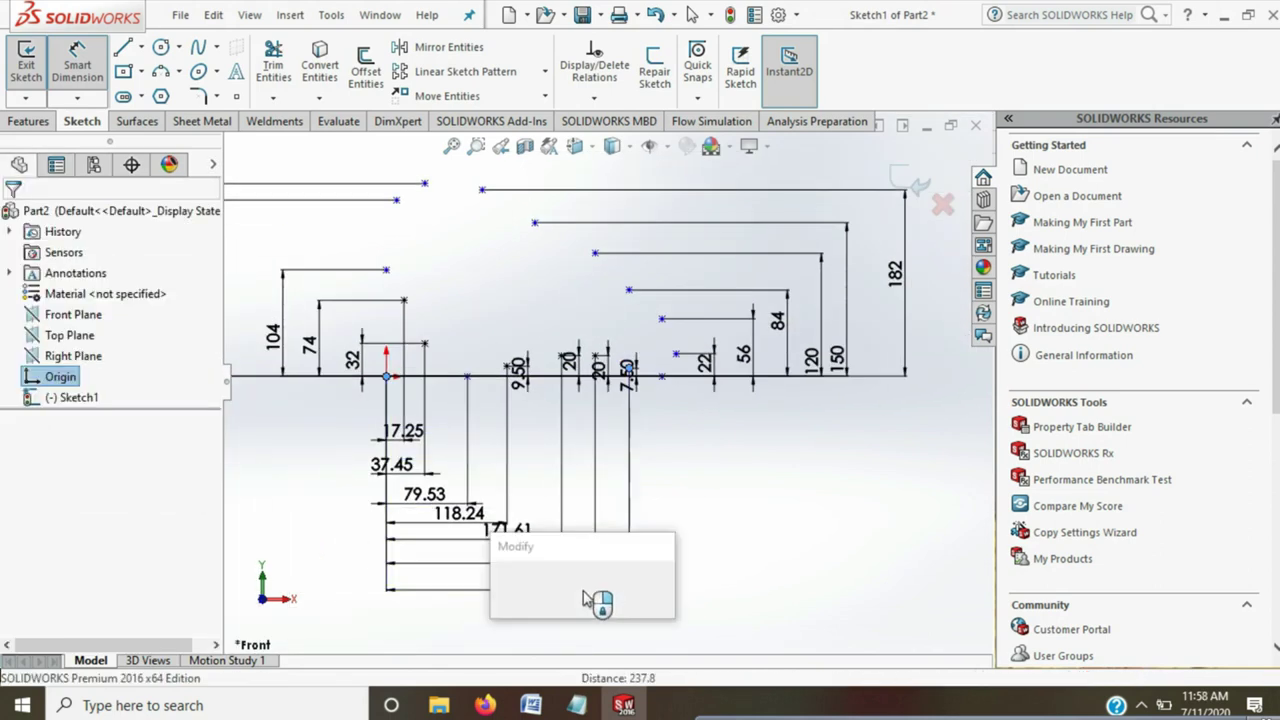
pyautogui.press('Return')
pyautogui.press('Escape')
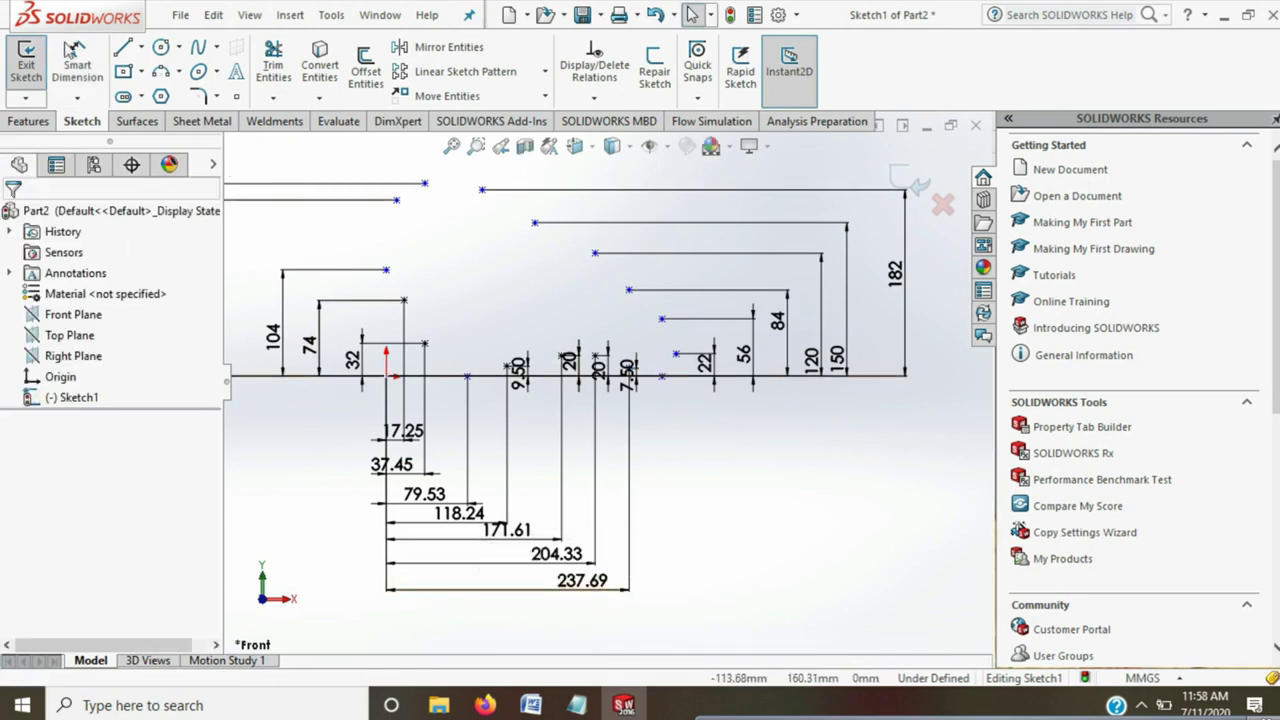
pyautogui.click(77, 62)
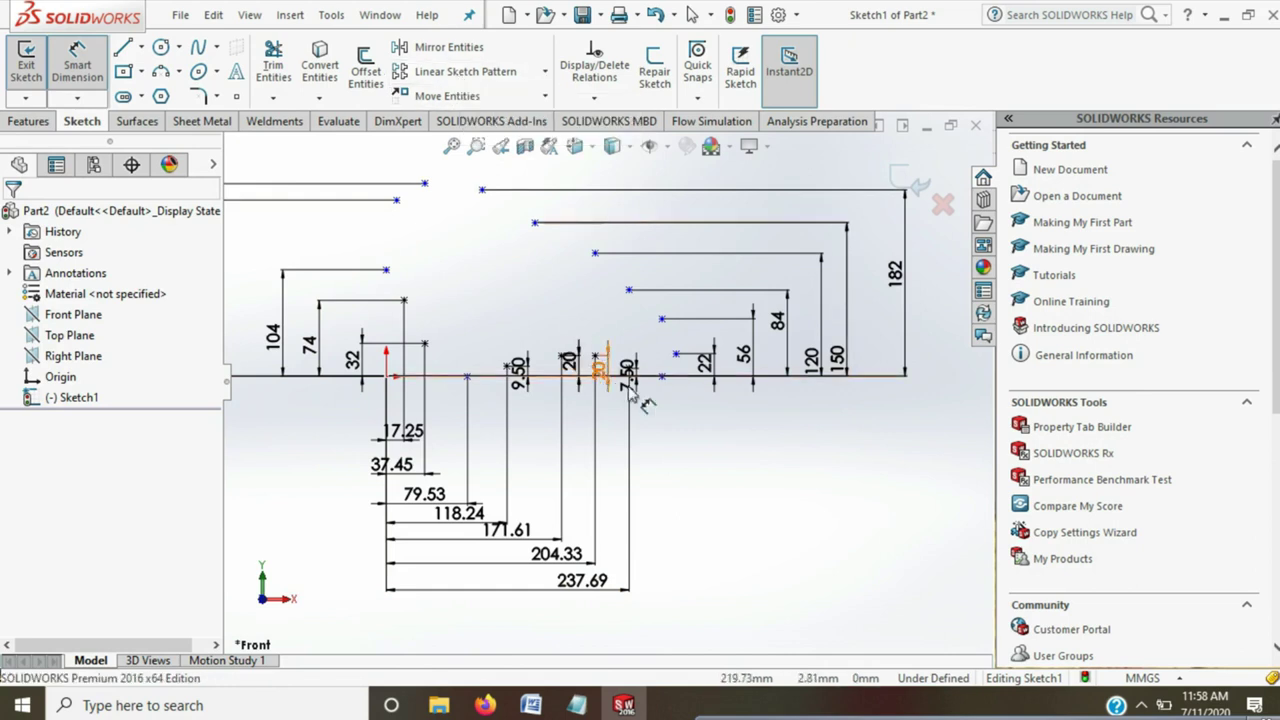
pyautogui.click(662, 377)
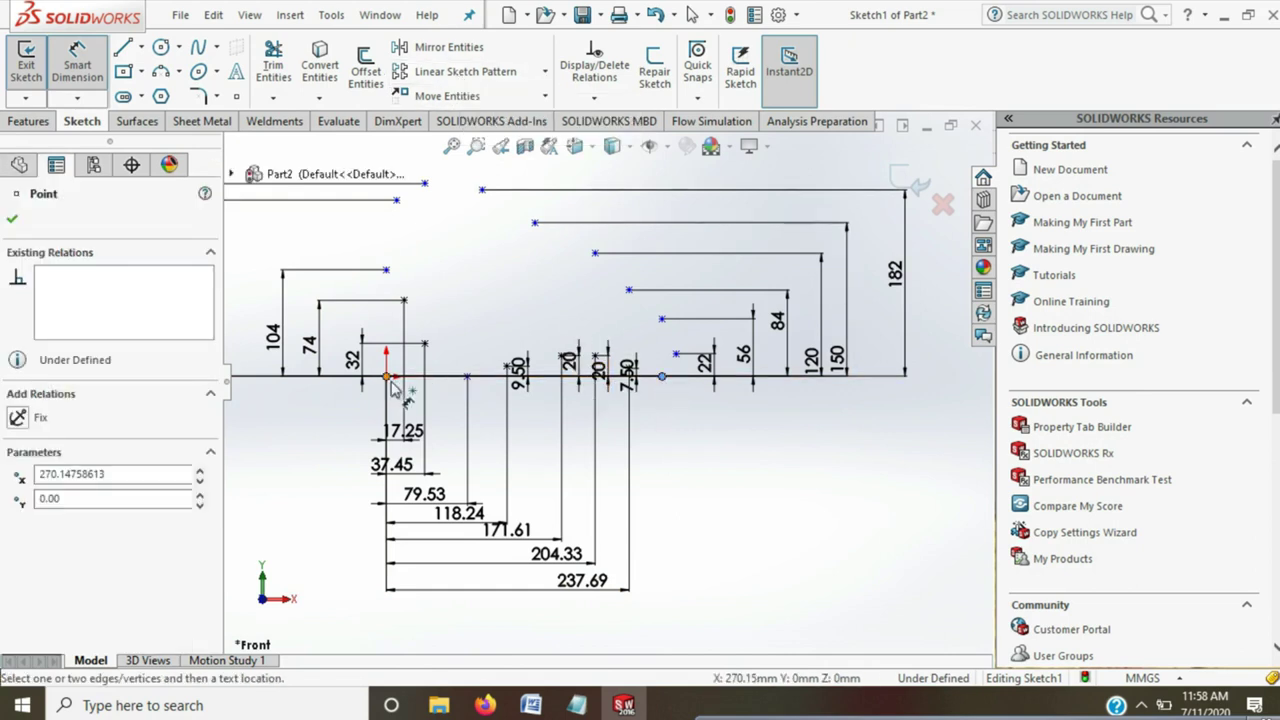
pyautogui.click(387, 377)
pyautogui.click(436, 624)
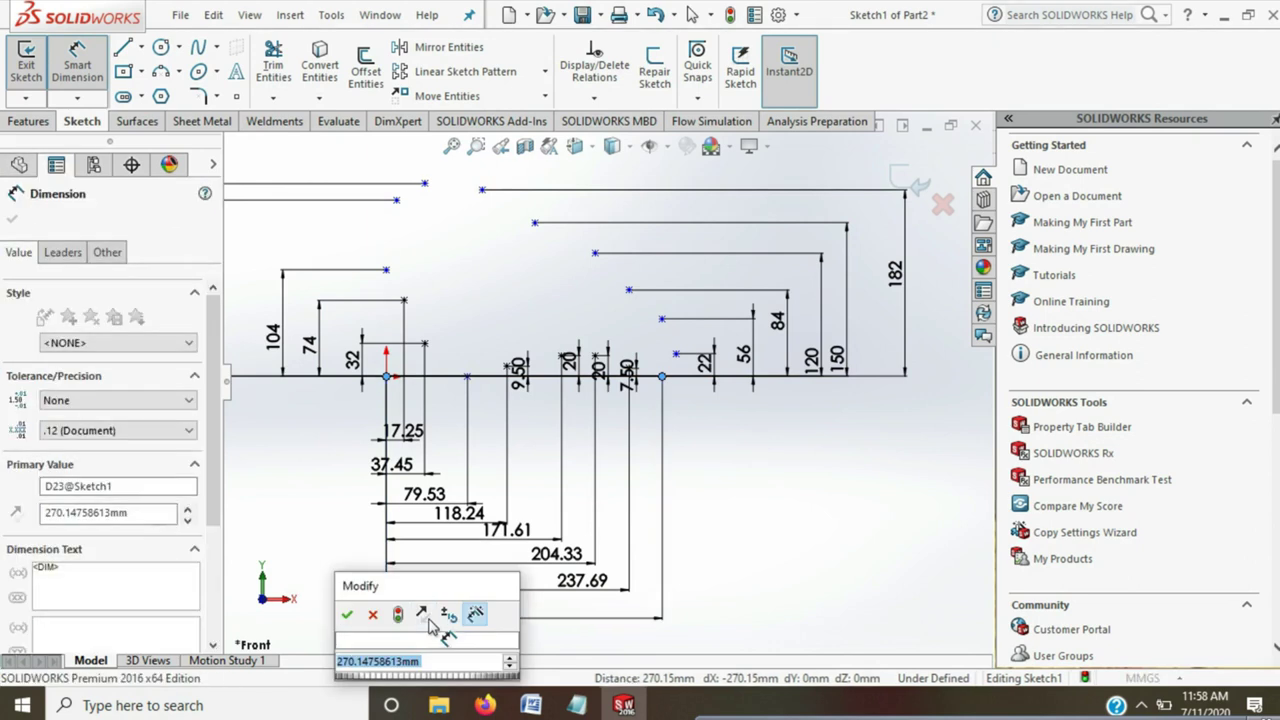
pyautogui.press('Return')
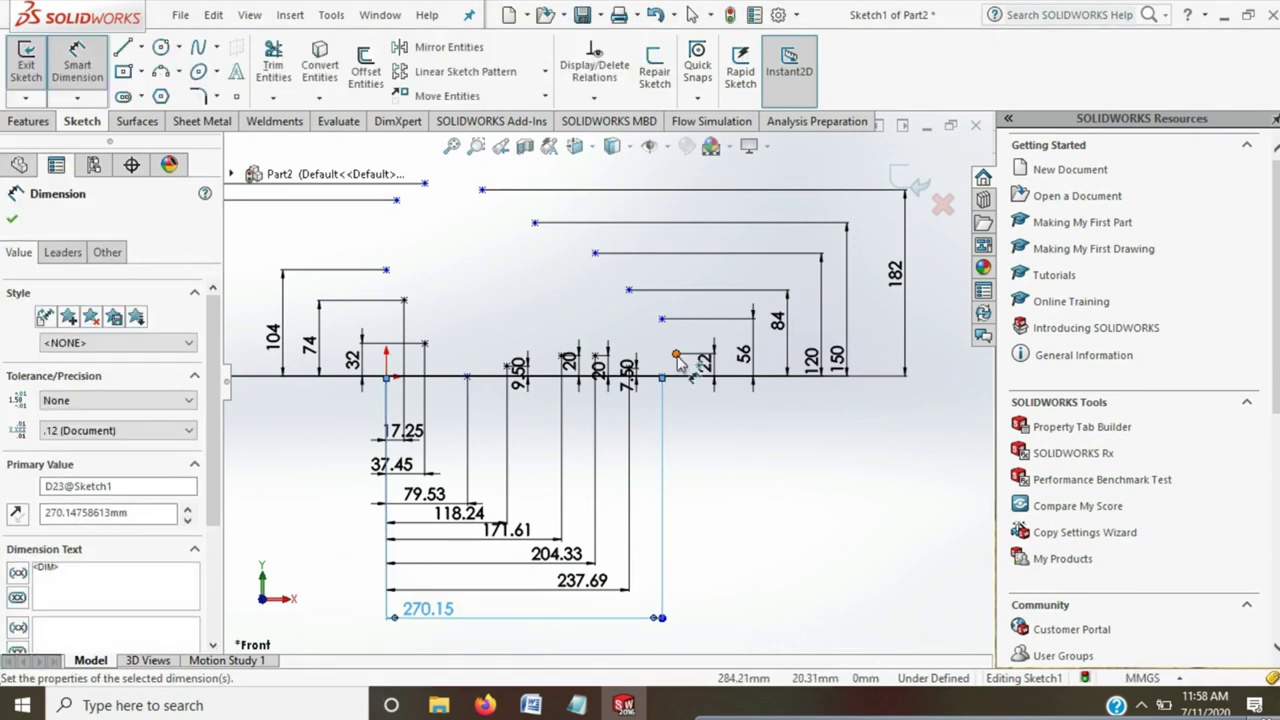
pyautogui.press('Escape')
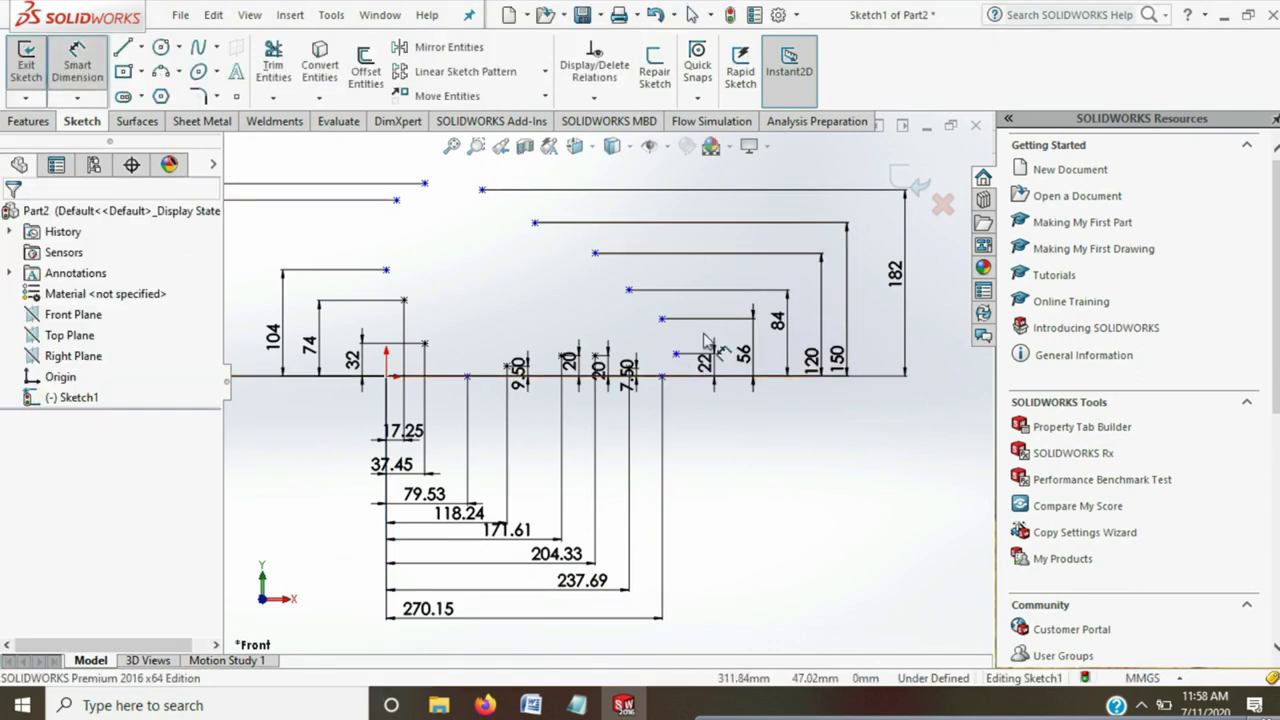
# Add a 283.76 mm horizontal offset to the point 22 above the baseline
pyautogui.click(680, 361)
pyautogui.click(387, 380)
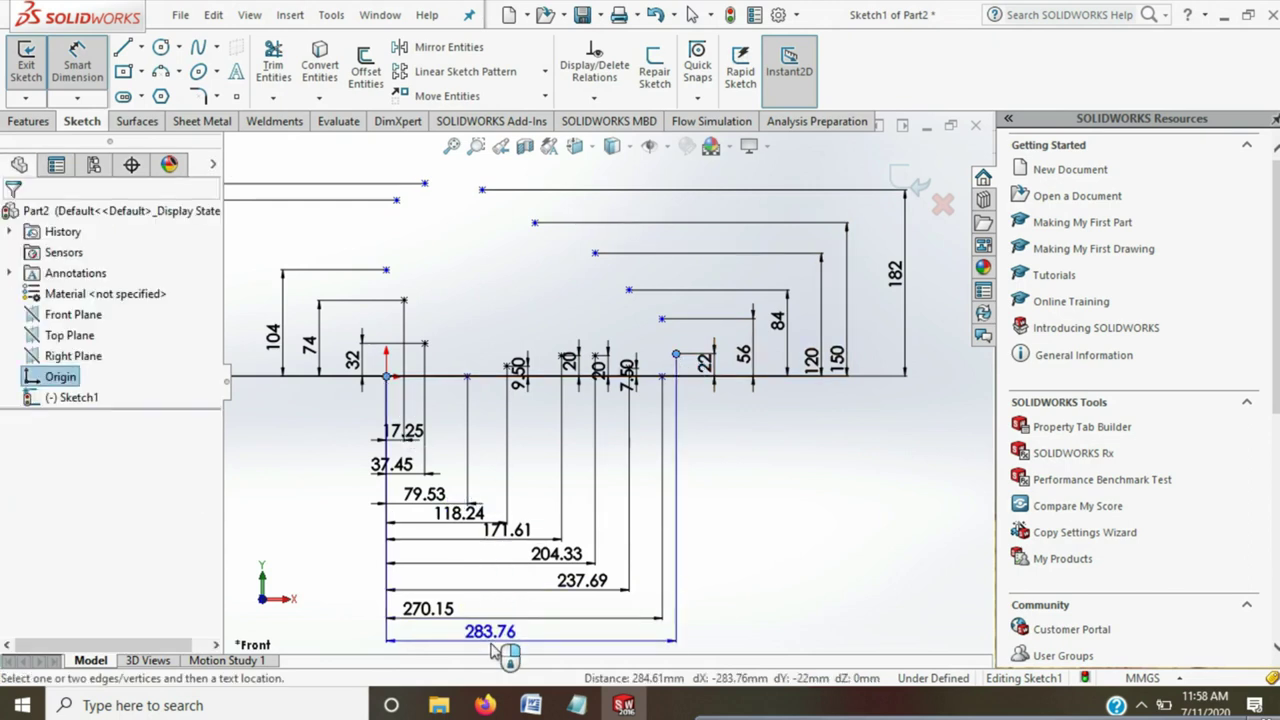
pyautogui.click(495, 640)
pyautogui.press('Return')
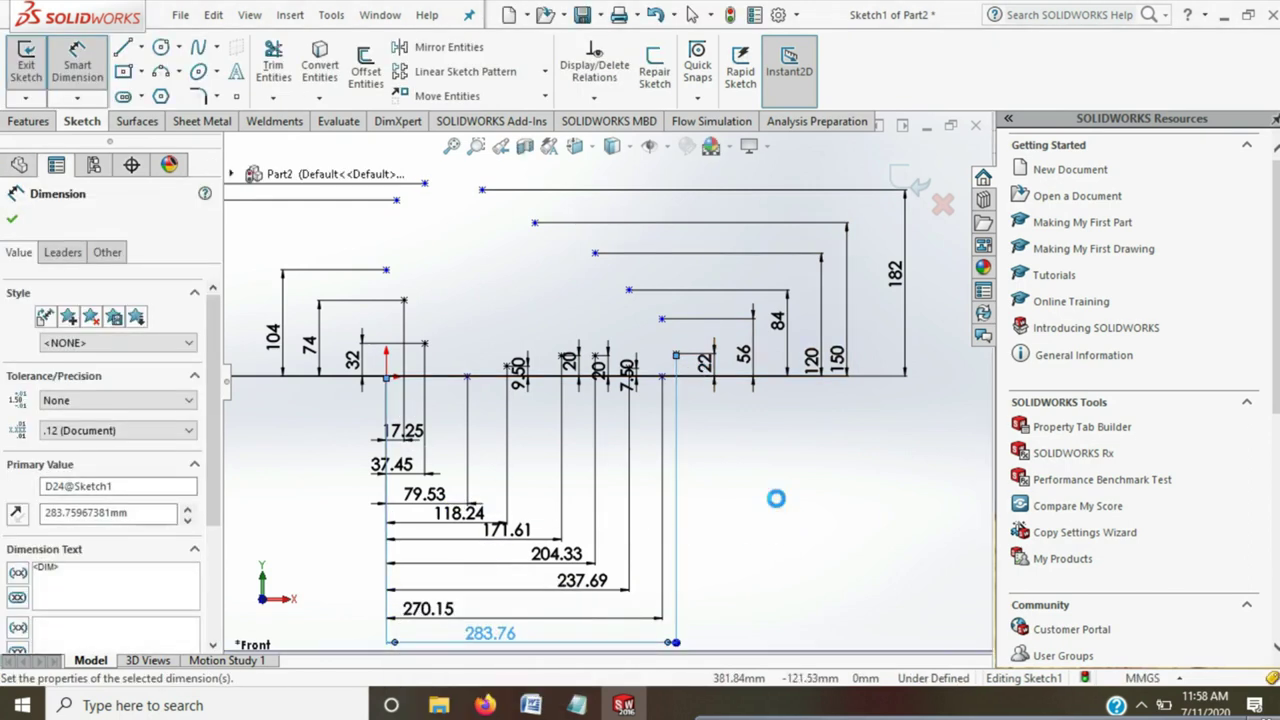
# Fit the whole sketch in view and select the point 172 above the baseline
pyautogui.click(778, 510)
pyautogui.keyDown('ctrl'); pyautogui.moveTo(778, 510); pyautogui.dragTo(700, 423, button='middle'); pyautogui.keyUp('ctrl')
pyautogui.scroll(2, 443, 277)
pyautogui.scroll(1, 443, 243)
pyautogui.scroll(1, 455, 265)
pyautogui.scroll(-1, 455, 265)
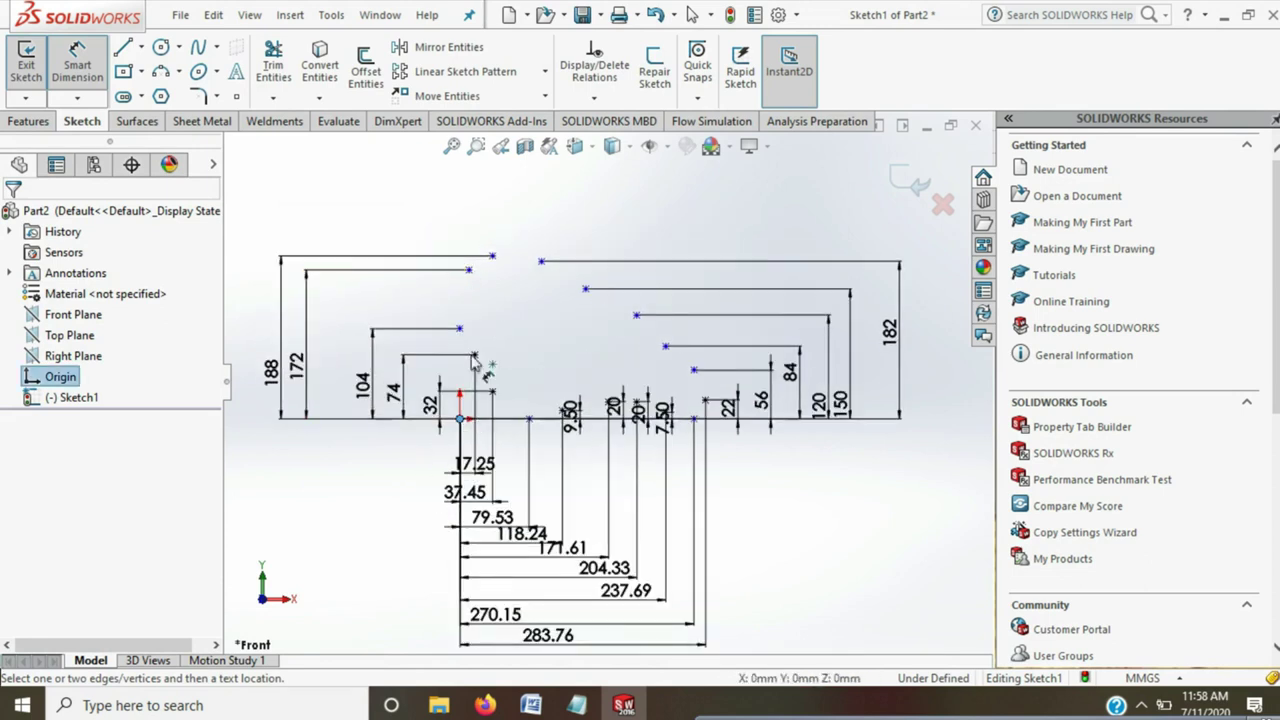
pyautogui.click(468, 270)
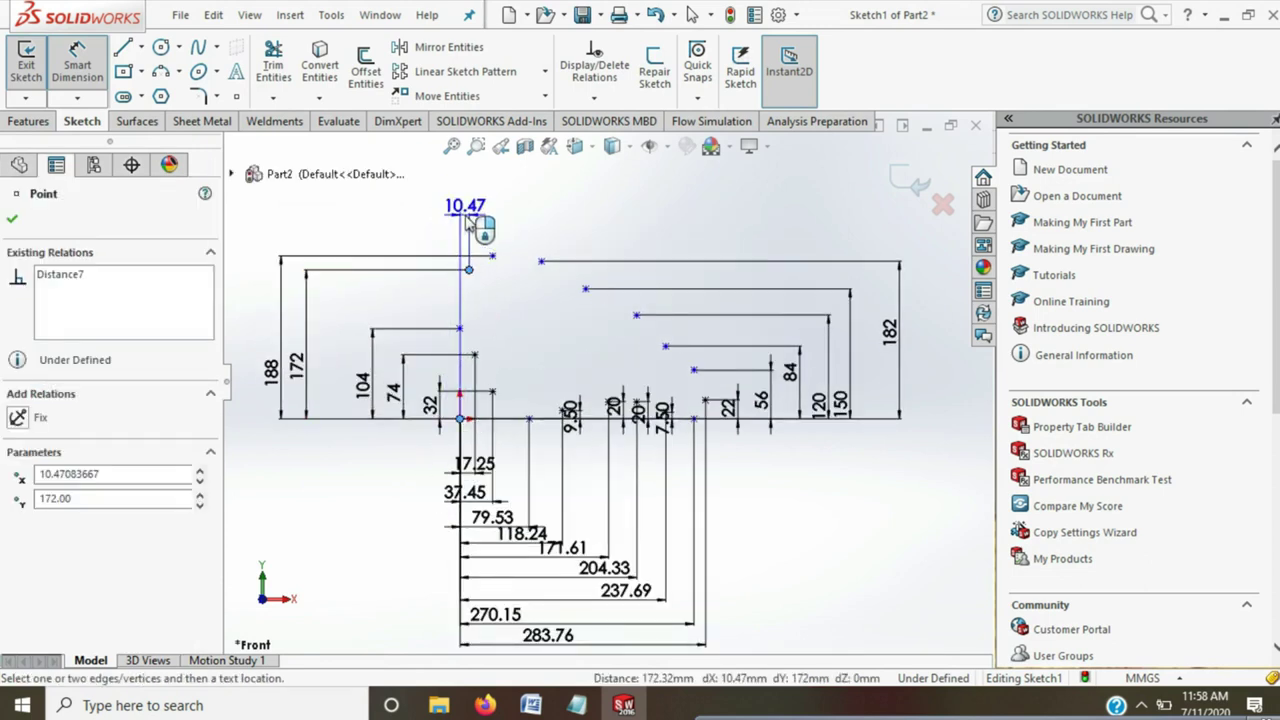
# Add horizontal dimensions of 10.47 and 37.45 from the origin to the first upper points
pyautogui.click(464, 214)
pyautogui.click(382, 211)
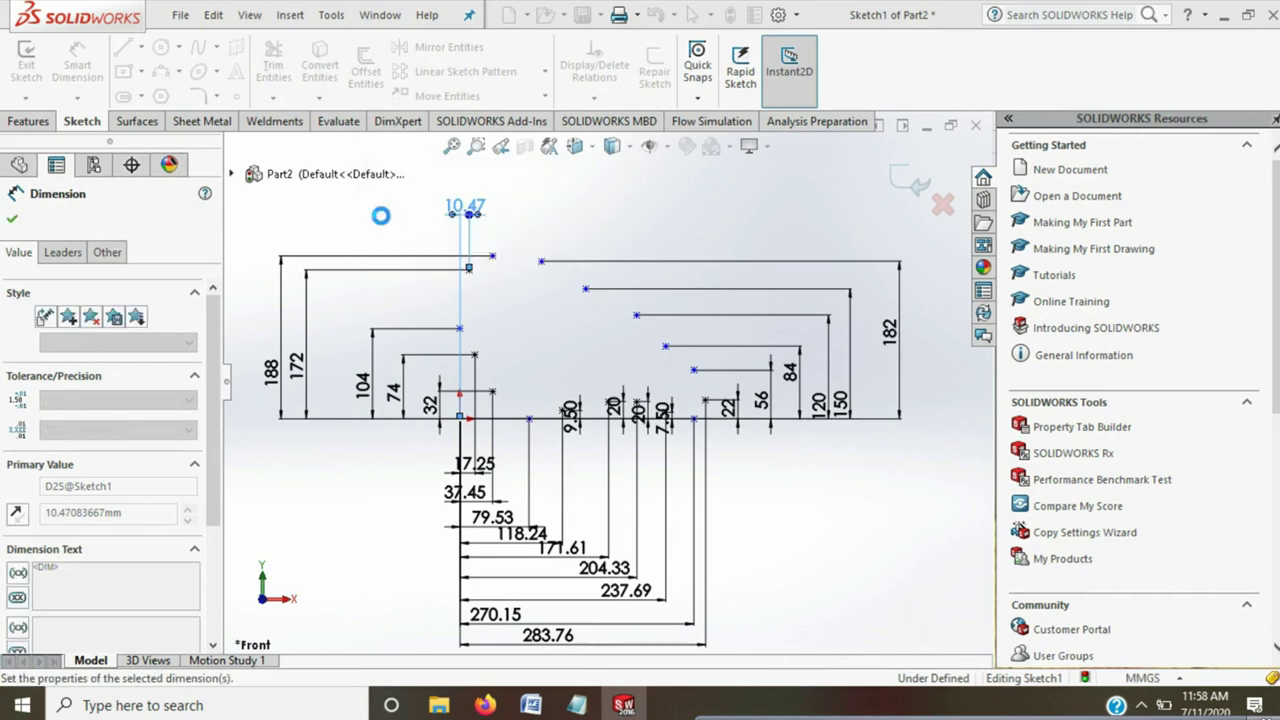
pyautogui.click(381, 216)
pyautogui.scroll(1, 608, 387)
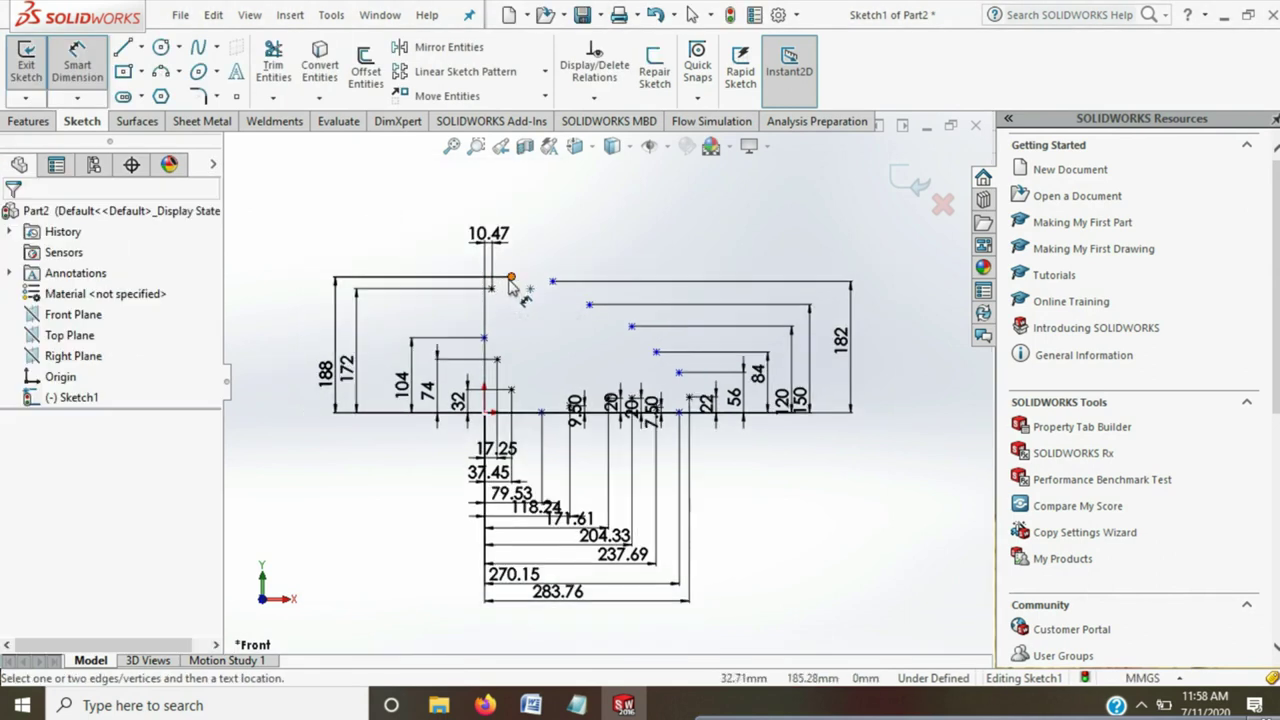
pyautogui.click(511, 276)
pyautogui.click(485, 412)
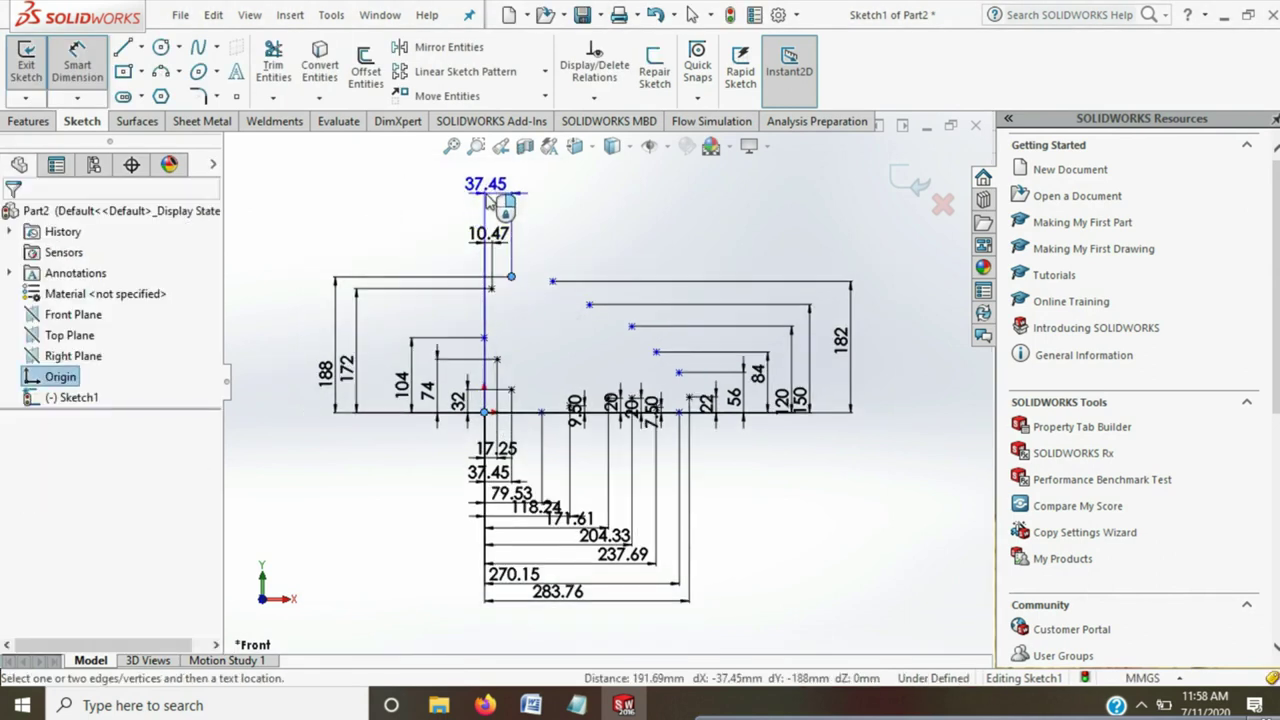
pyautogui.click(495, 220)
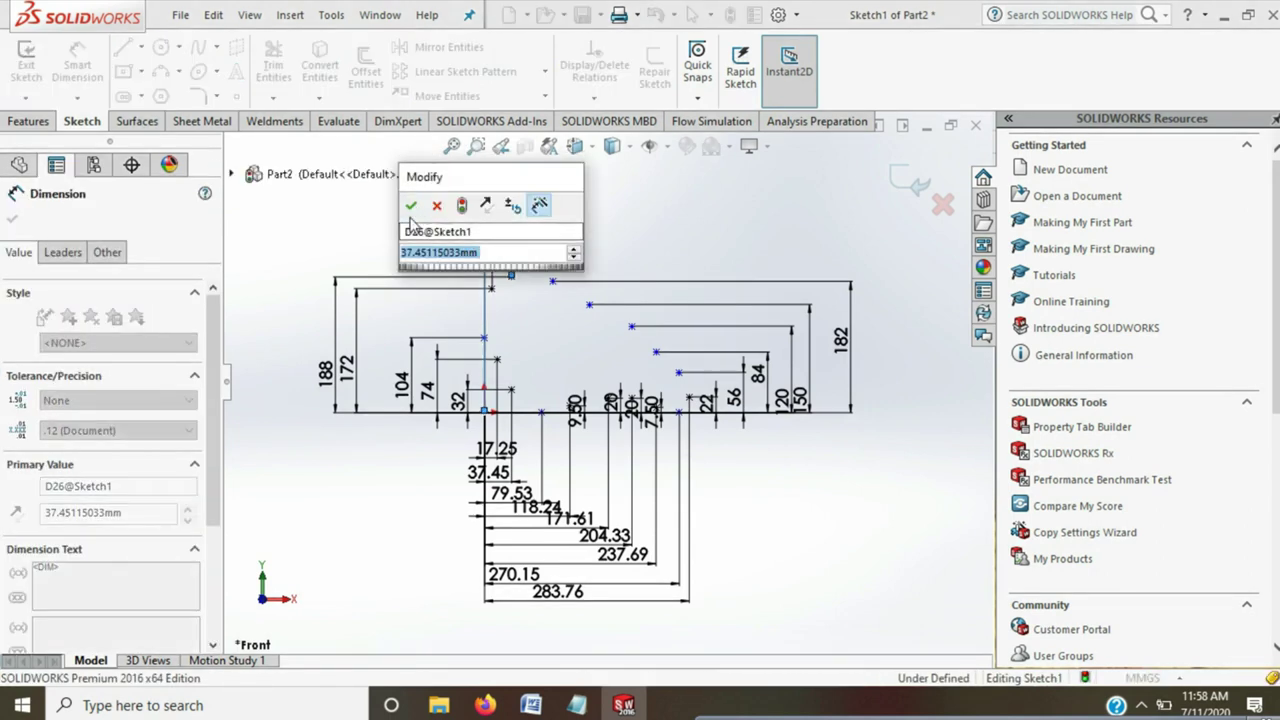
pyautogui.press('Return')
pyautogui.click(557, 237)
# Dimension the next two upper points from the origin at 94.24 and 145.54
pyautogui.click(553, 281)
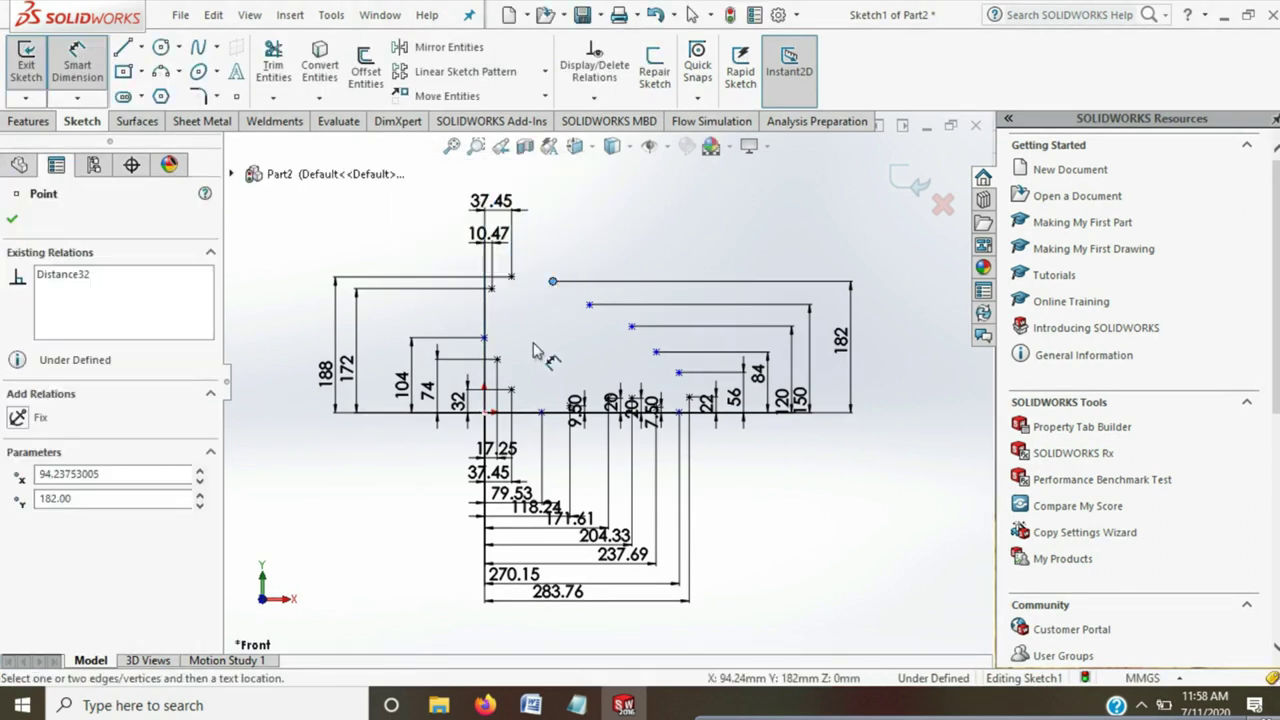
pyautogui.click(486, 413)
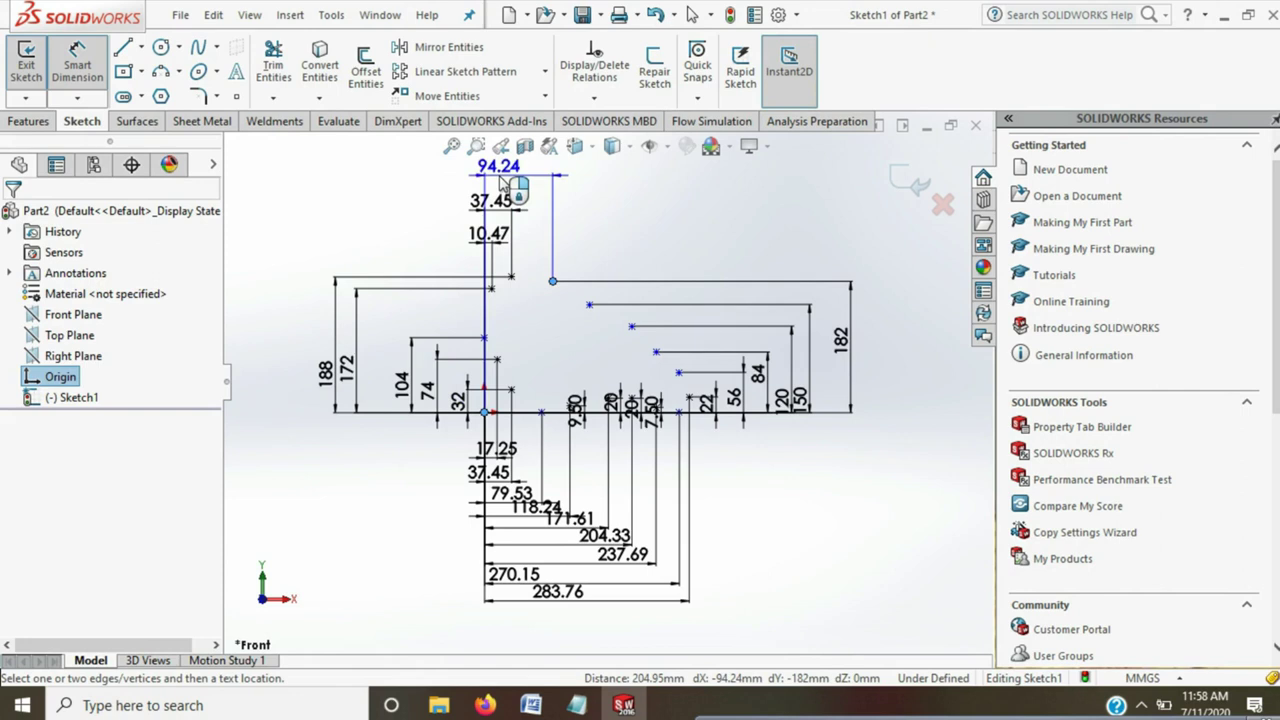
pyautogui.click(490, 168)
pyautogui.click(419, 174)
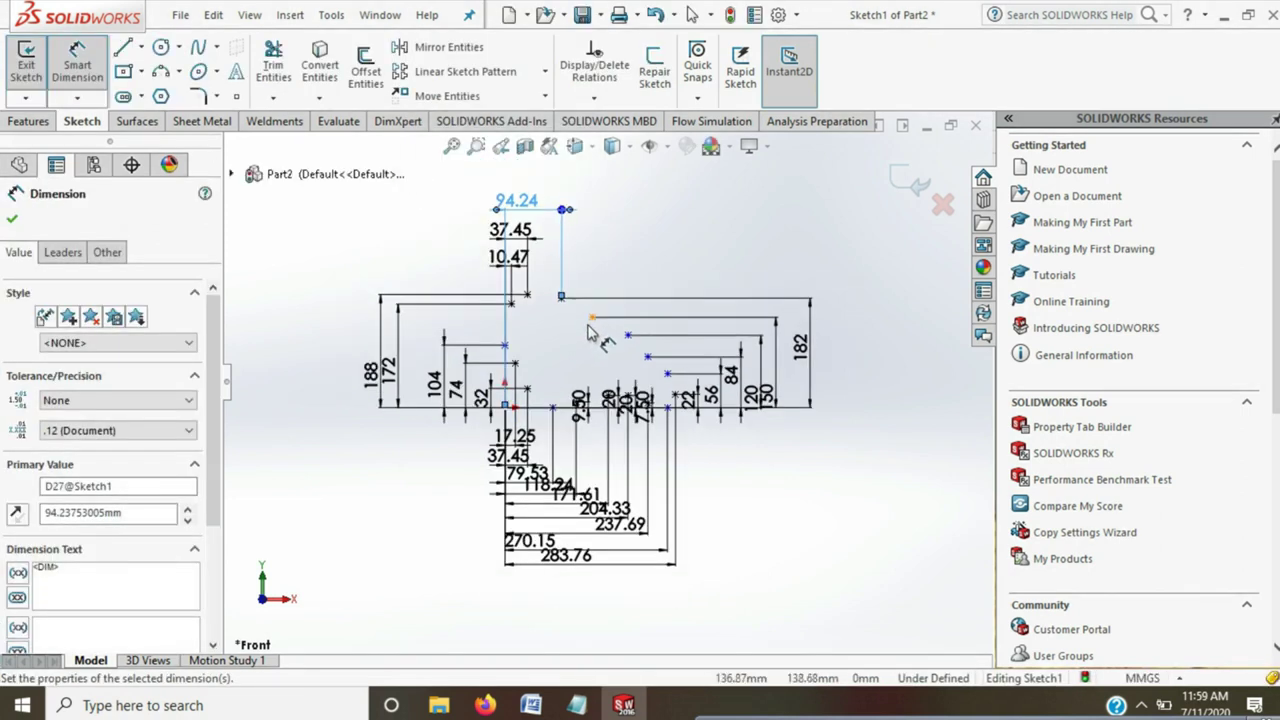
pyautogui.click(592, 317)
pyautogui.click(507, 409)
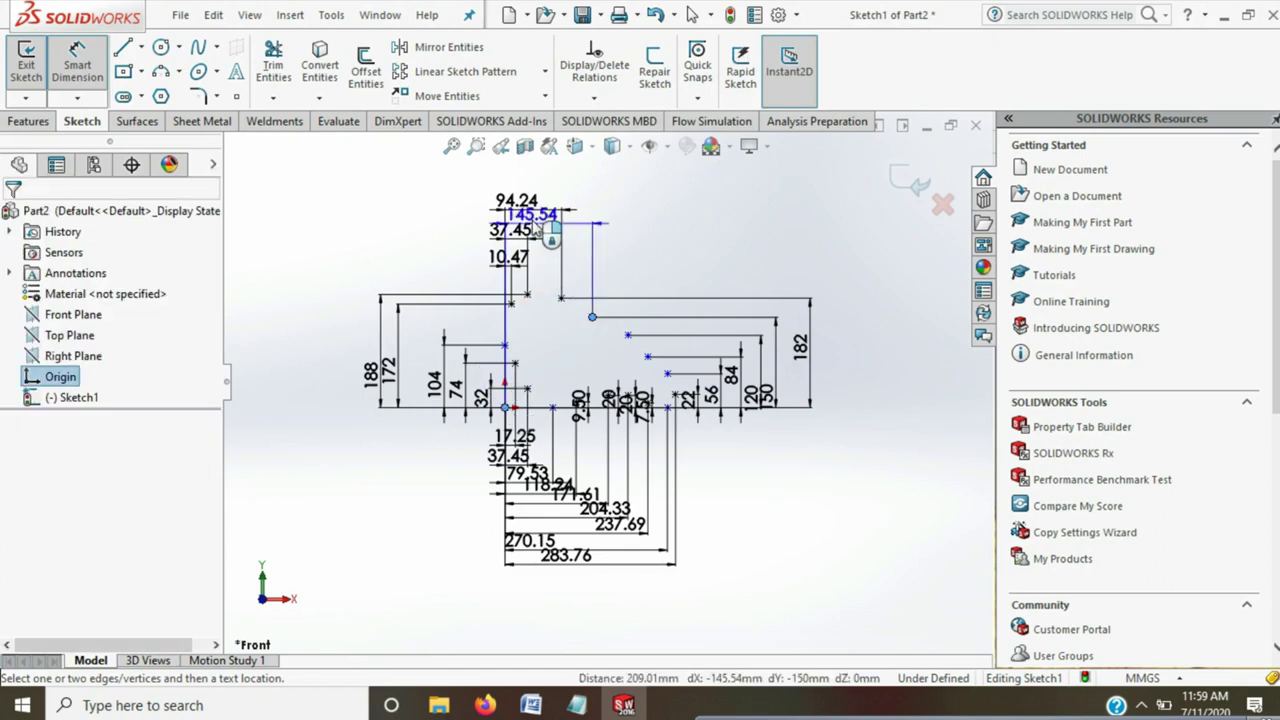
pyautogui.click(505, 168)
pyautogui.click(447, 178)
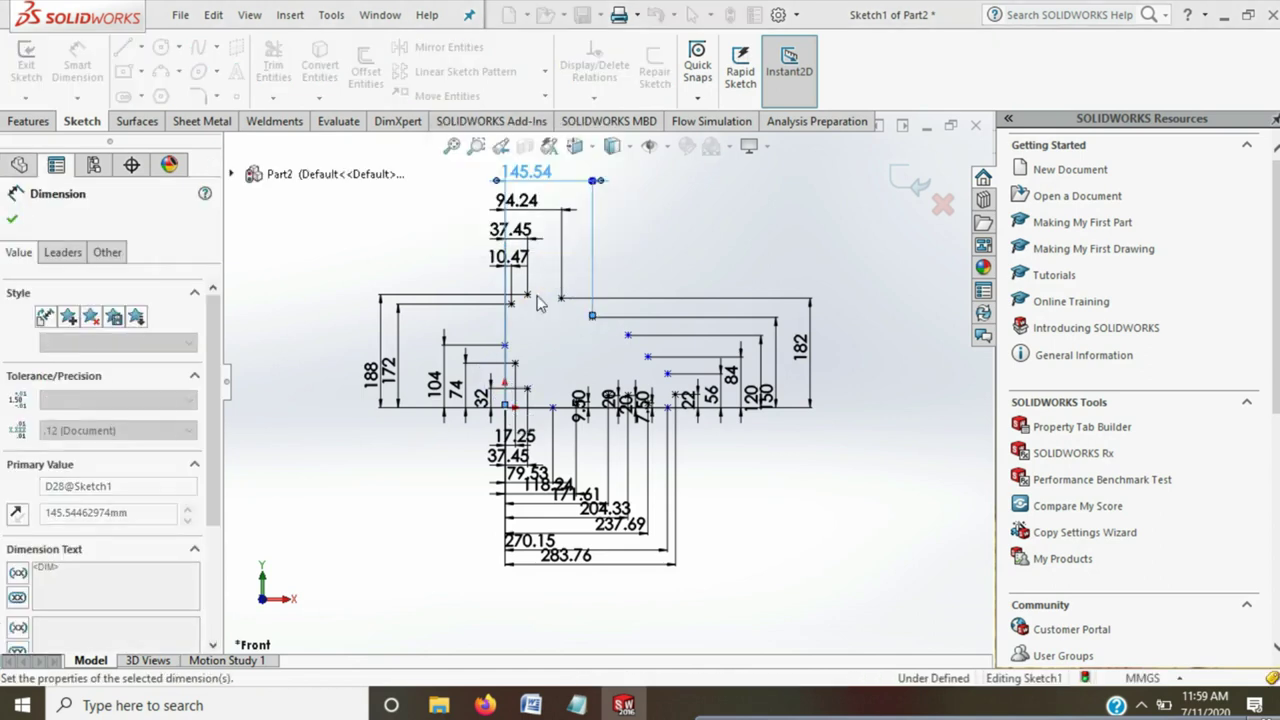
# Add the 204.33 and 237.69 horizontal dimensions, placed at the top of the sketch
pyautogui.click(628, 338)
pyautogui.click(513, 409)
pyautogui.scroll(1, 606, 382)
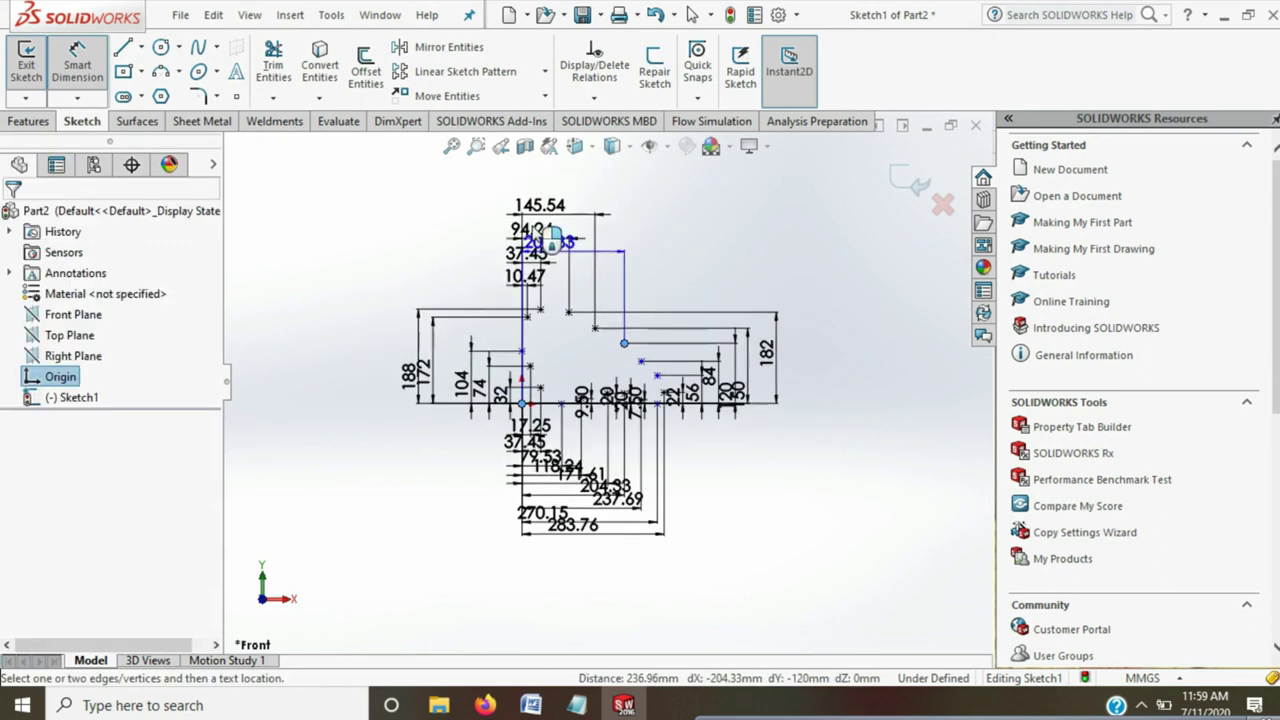
pyautogui.click(533, 188)
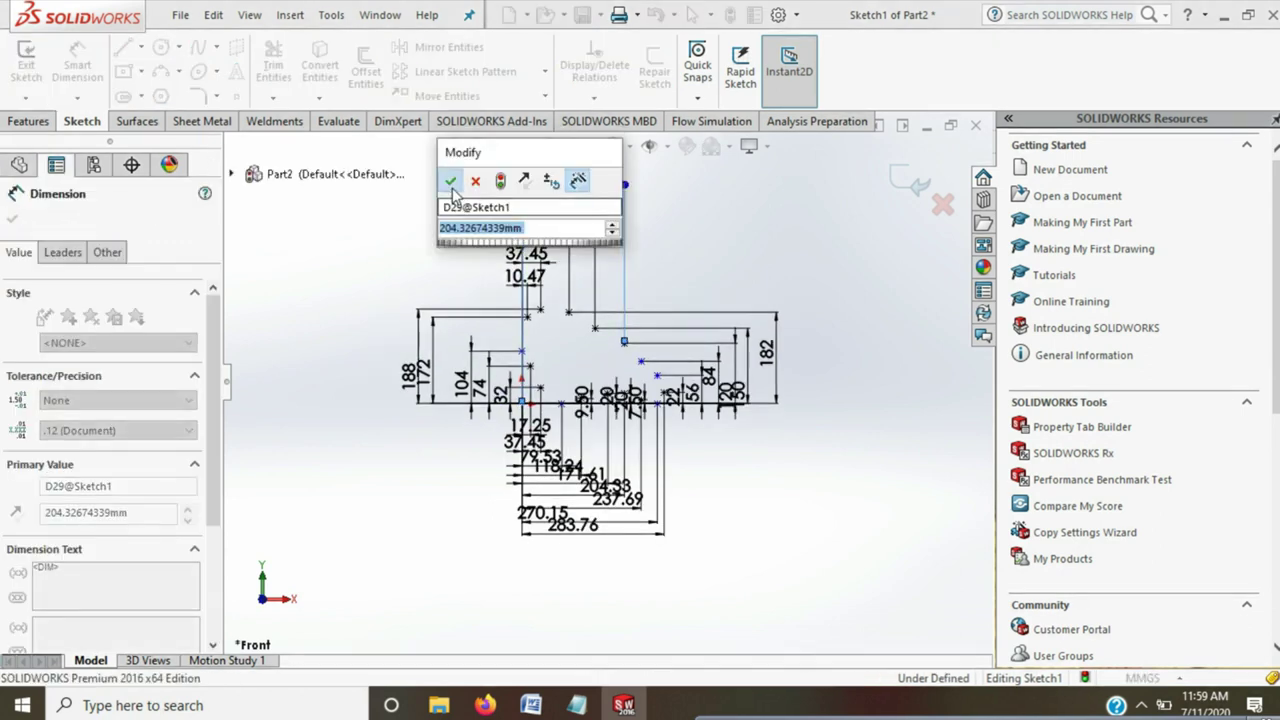
pyautogui.click(448, 177)
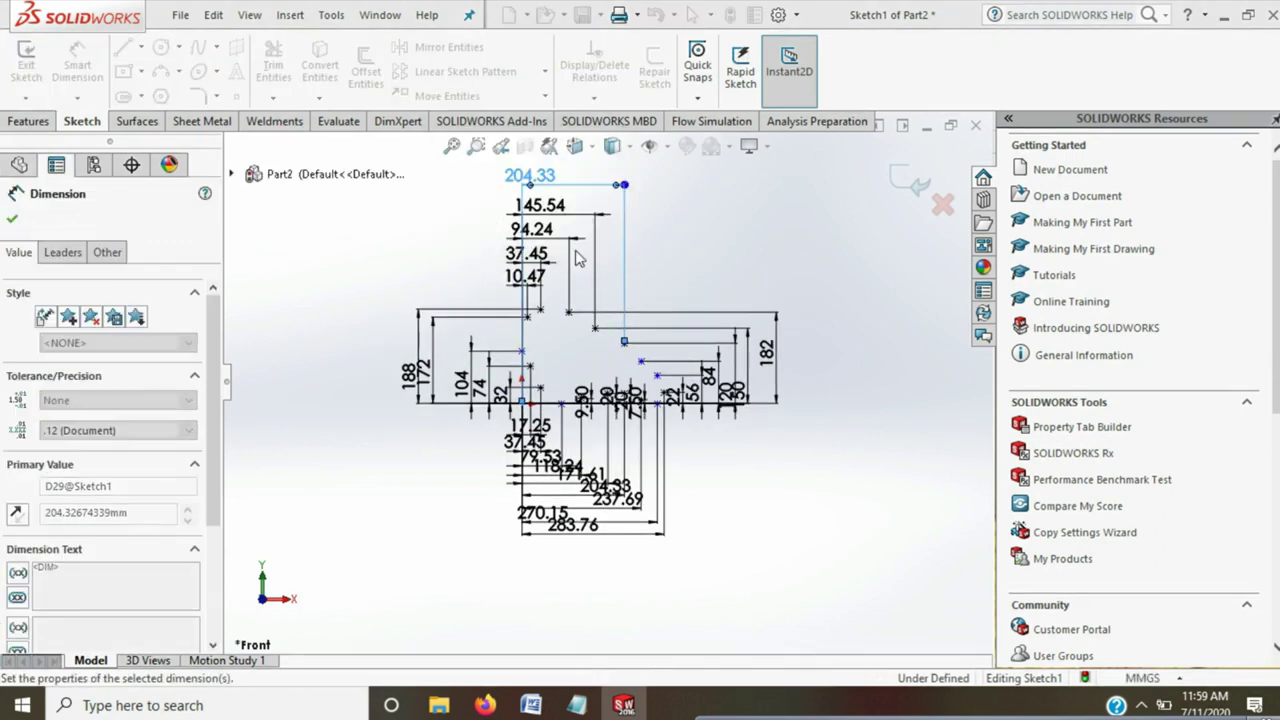
pyautogui.click(641, 361)
pyautogui.click(521, 404)
pyautogui.scroll(1, 606, 377)
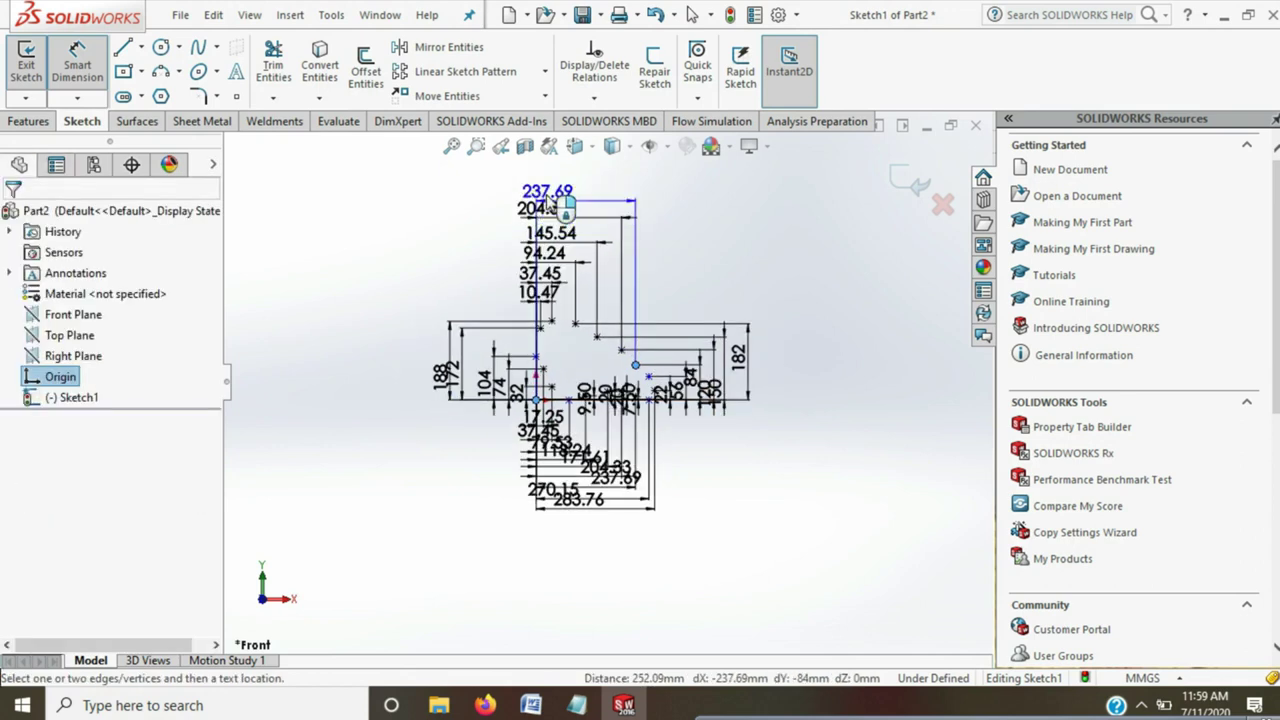
pyautogui.click(548, 203)
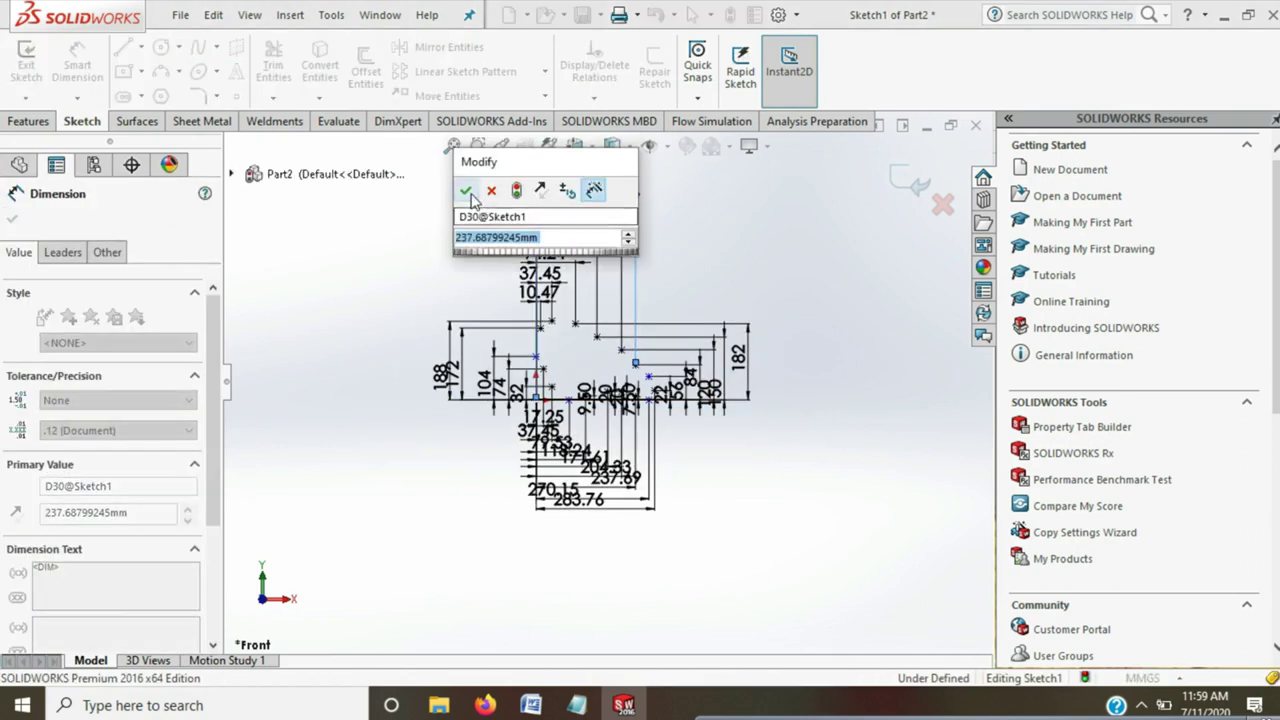
pyautogui.press('Return')
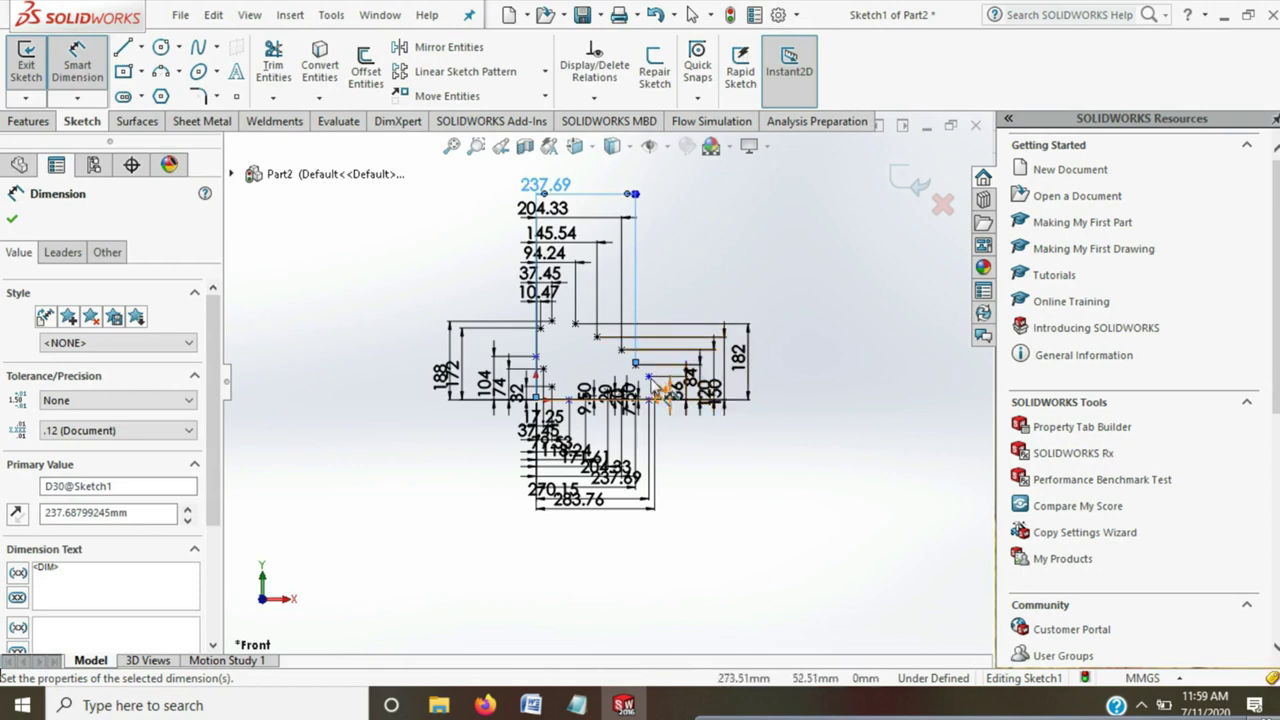
pyautogui.press('Escape')
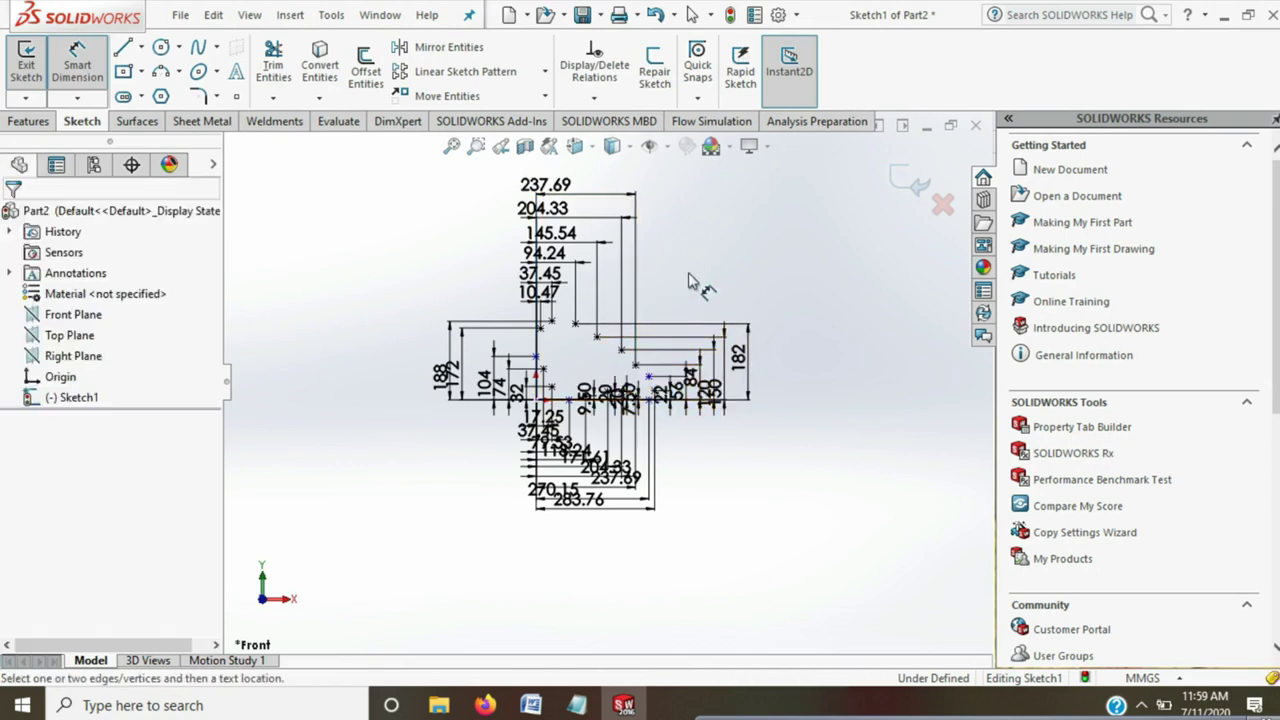
# Dimension the last upper point, 56 above the baseline, at 270.15 from the origin
pyautogui.scroll(-2, 630, 400)
pyautogui.click(662, 355)
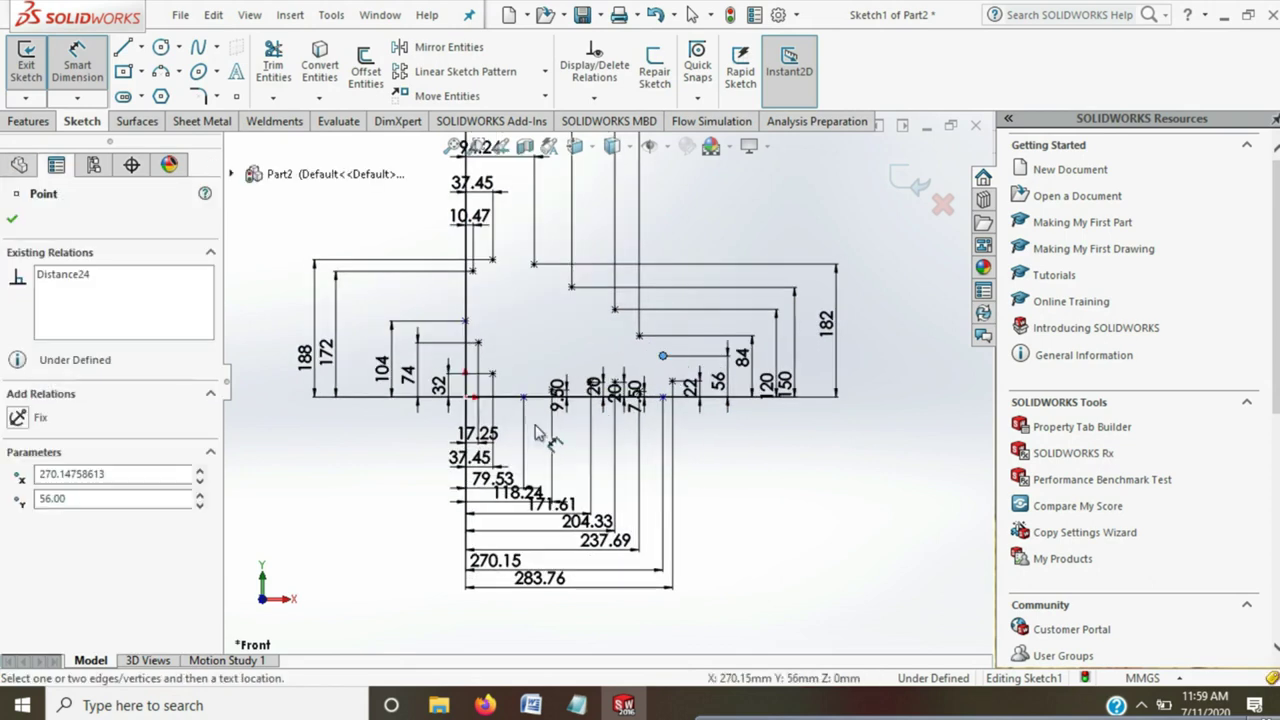
pyautogui.click(466, 397)
pyautogui.scroll(3, 608, 380)
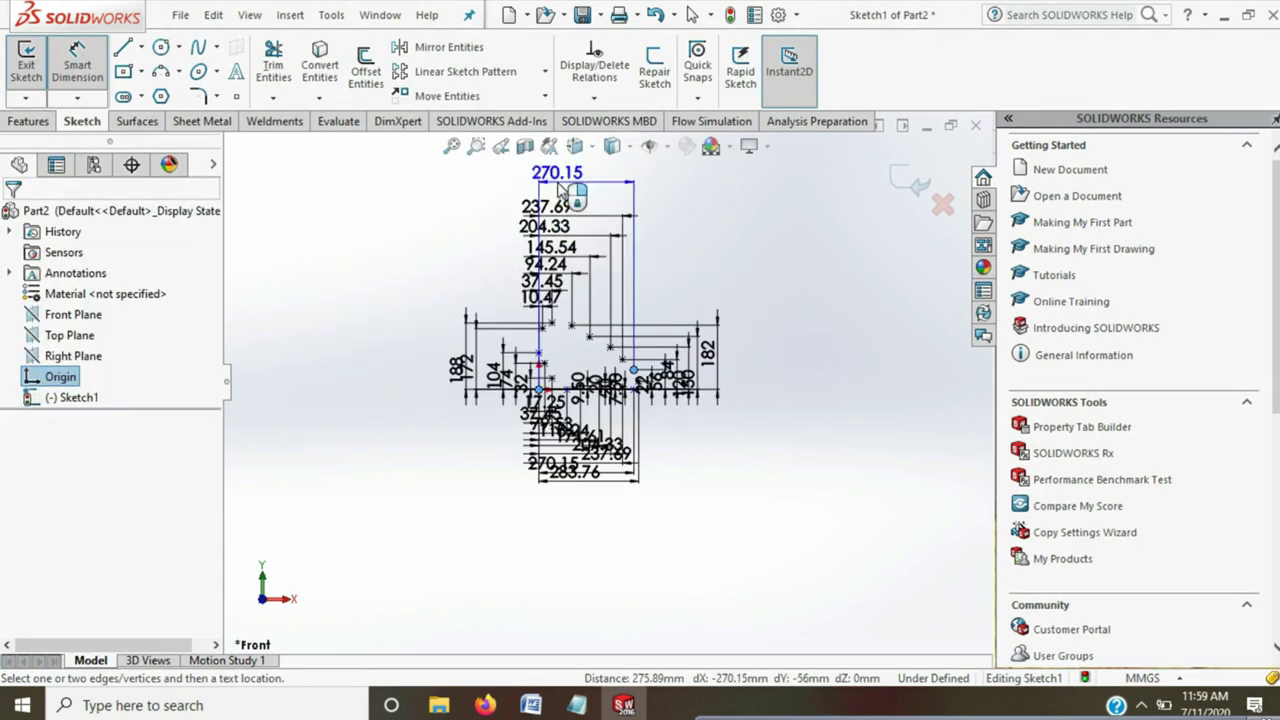
pyautogui.click(560, 188)
pyautogui.press('Return')
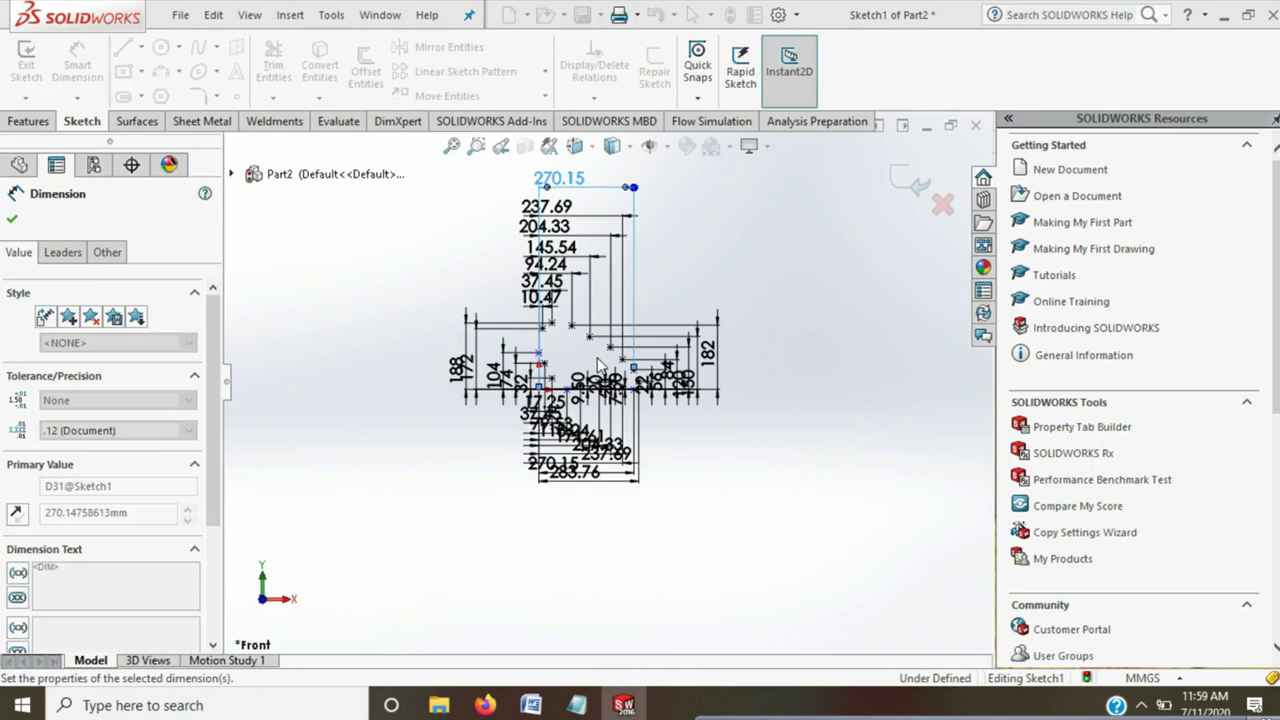
pyautogui.press('Escape')
pyautogui.scroll(-2, 520, 400)
pyautogui.scroll(-2, 486, 385)
pyautogui.scroll(-2, 520, 395)
pyautogui.scroll(-1, 540, 400)
# Change the first lower horizontal distances to 8, 48 and 158
pyautogui.doubleClick(568, 384)
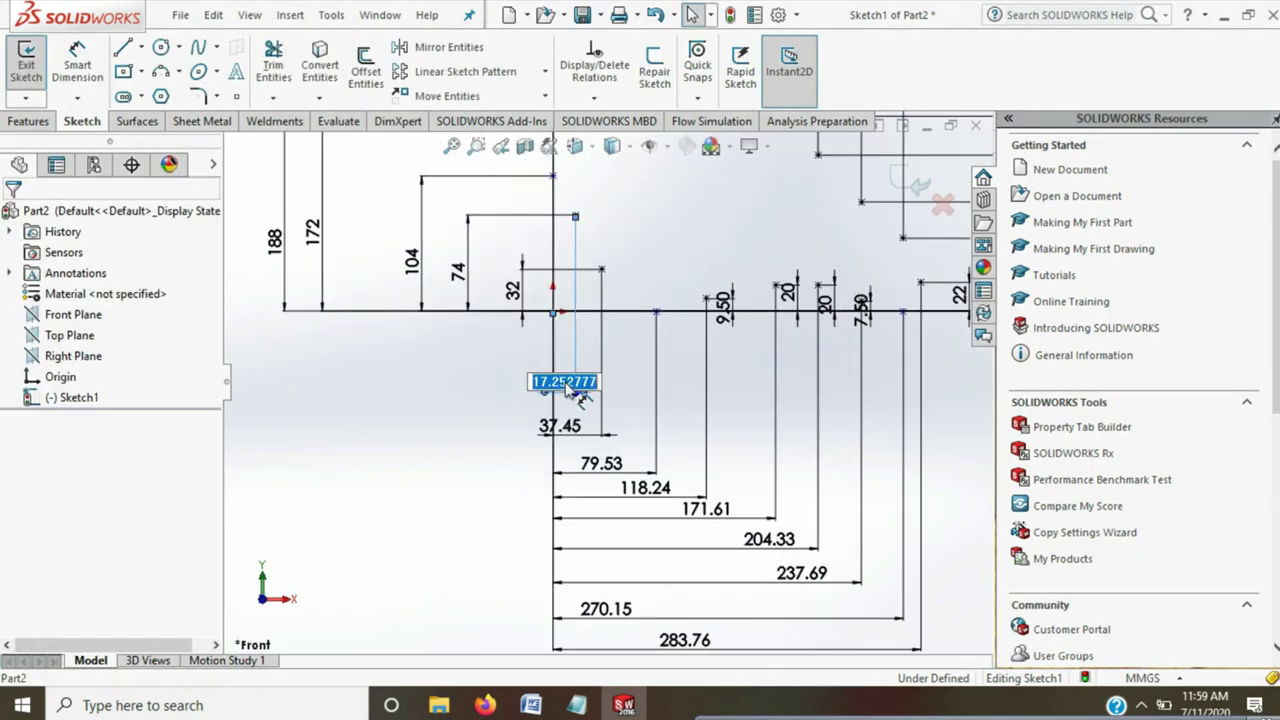
pyautogui.write('8')
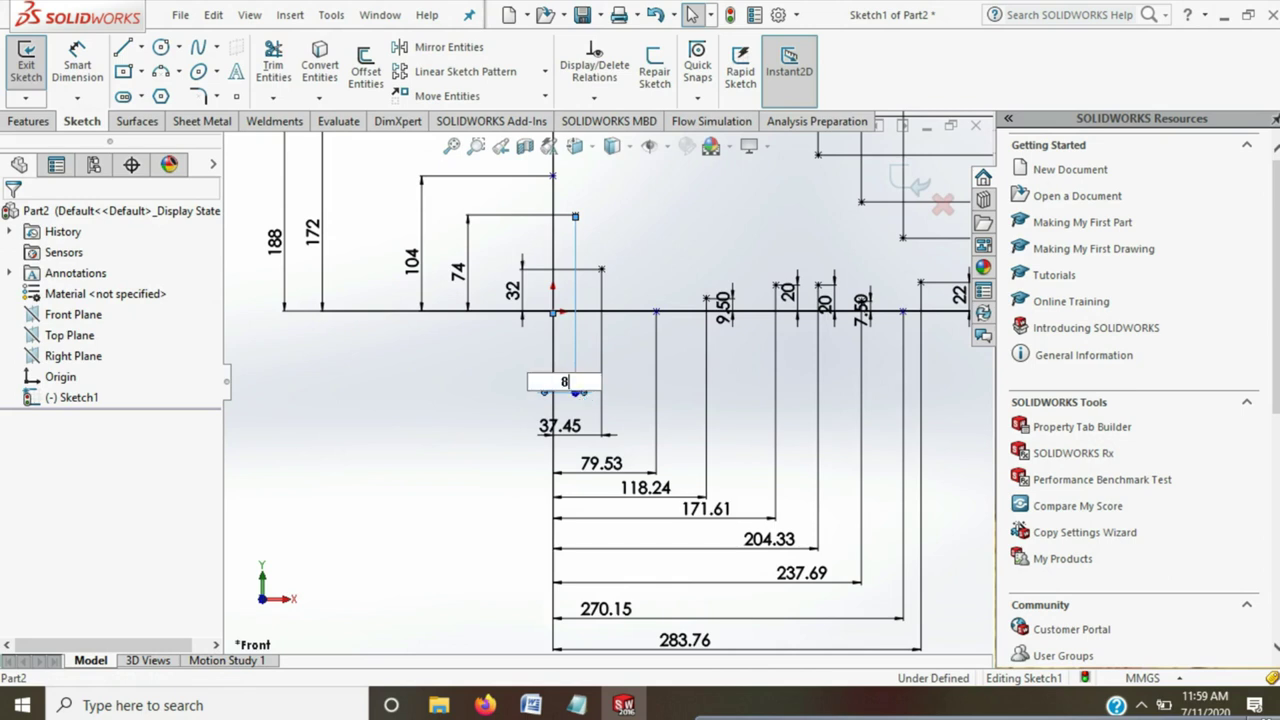
pyautogui.press('Return')
pyautogui.doubleClick(566, 427)
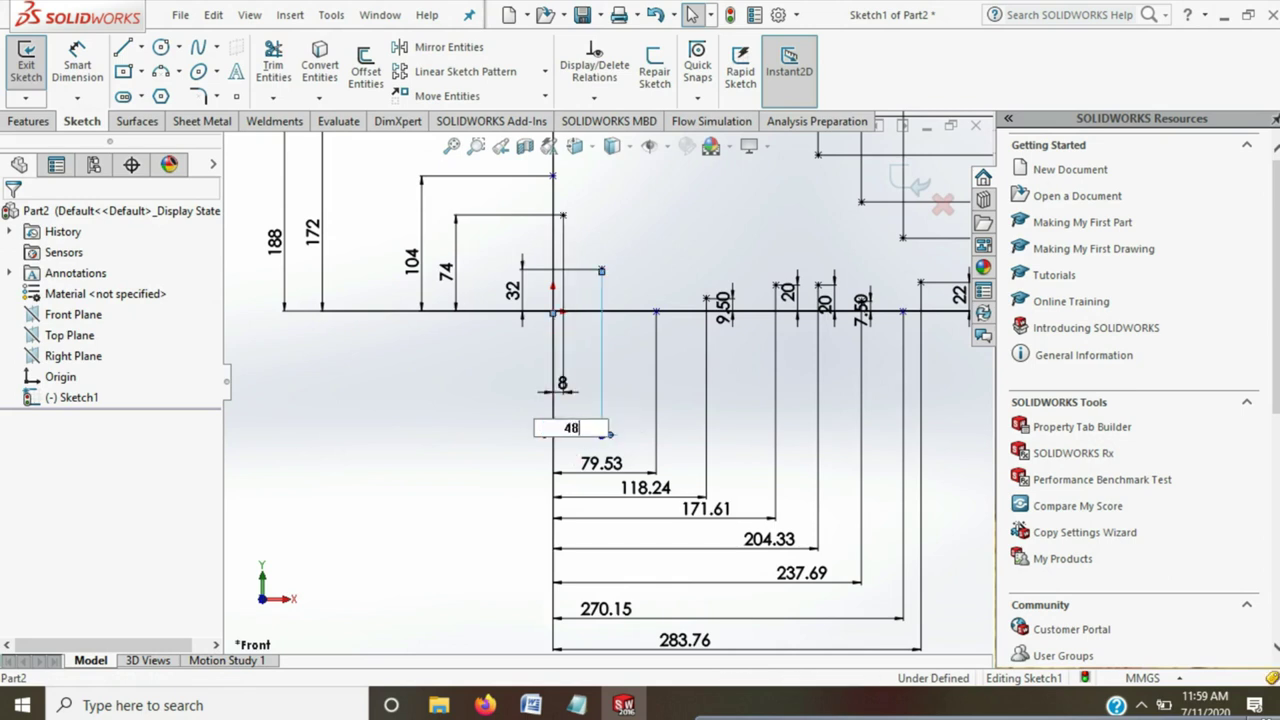
pyautogui.press('Return')
pyautogui.doubleClick(598, 468)
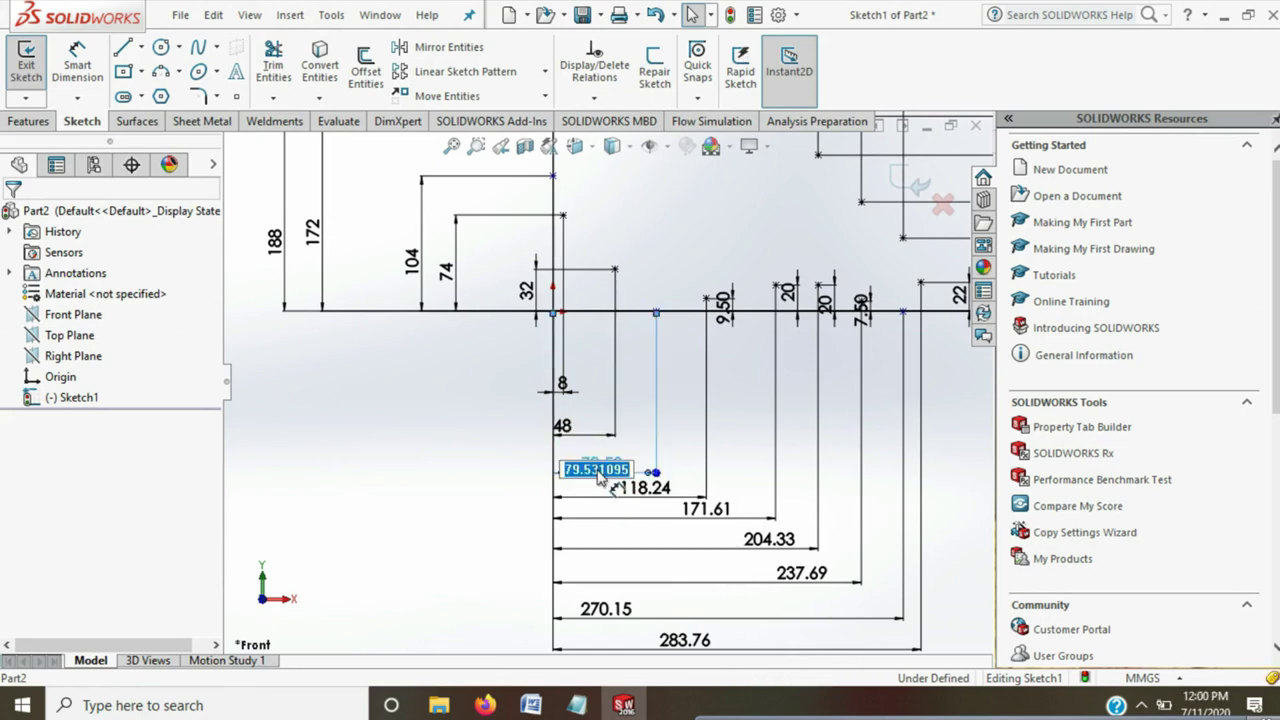
pyautogui.write('158')
pyautogui.press('Return')
# Set the next lower distances to 226, 300 and 350
pyautogui.doubleClick(624, 495)
pyautogui.write('226')
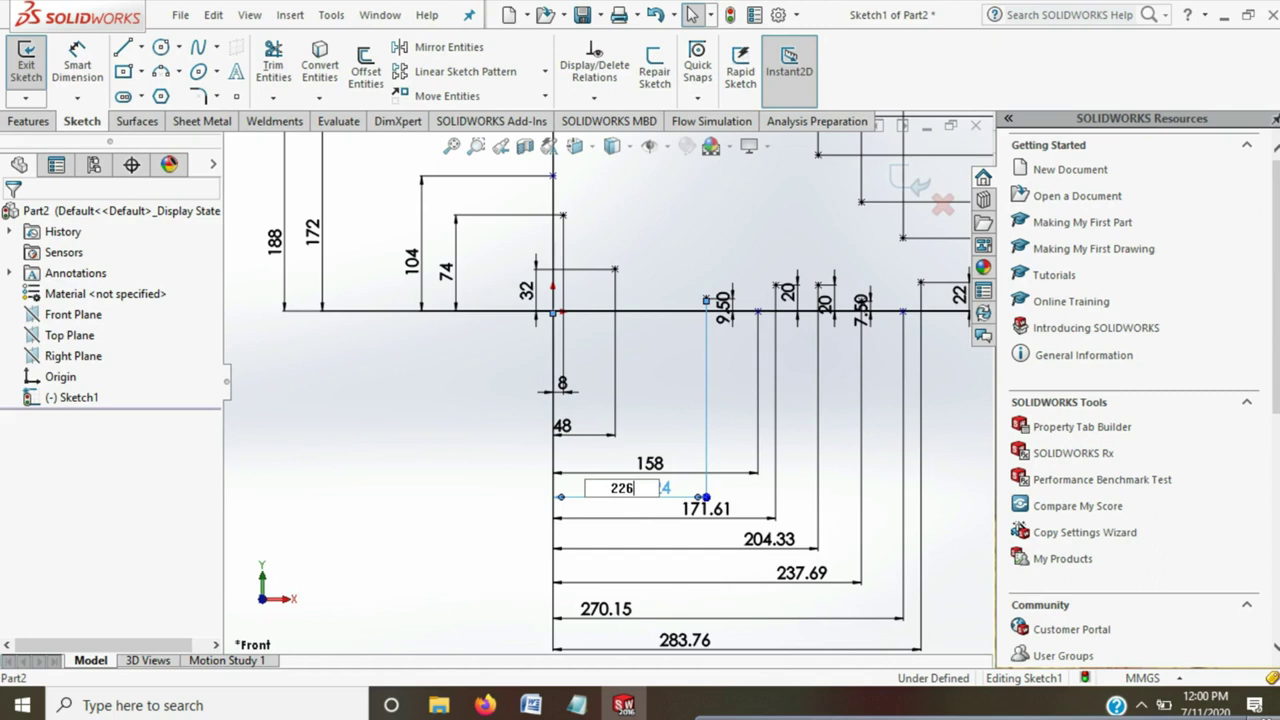
pyautogui.press('Return')
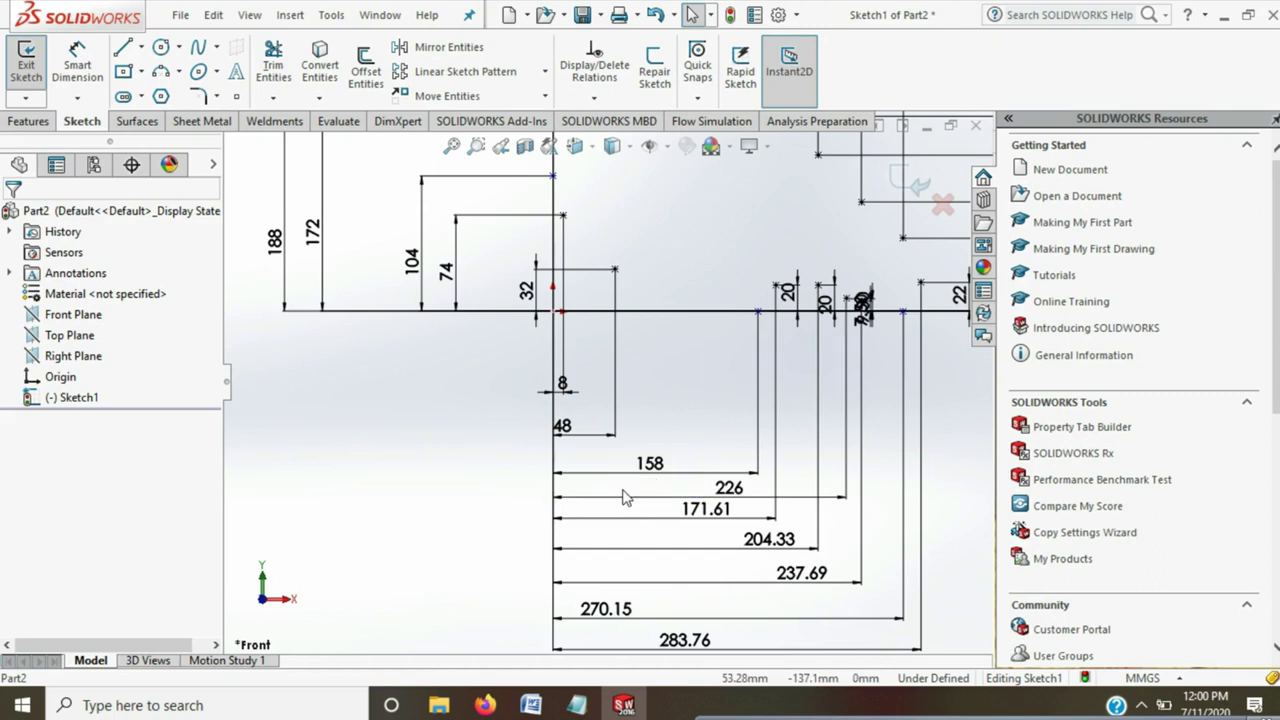
pyautogui.doubleClick(692, 512)
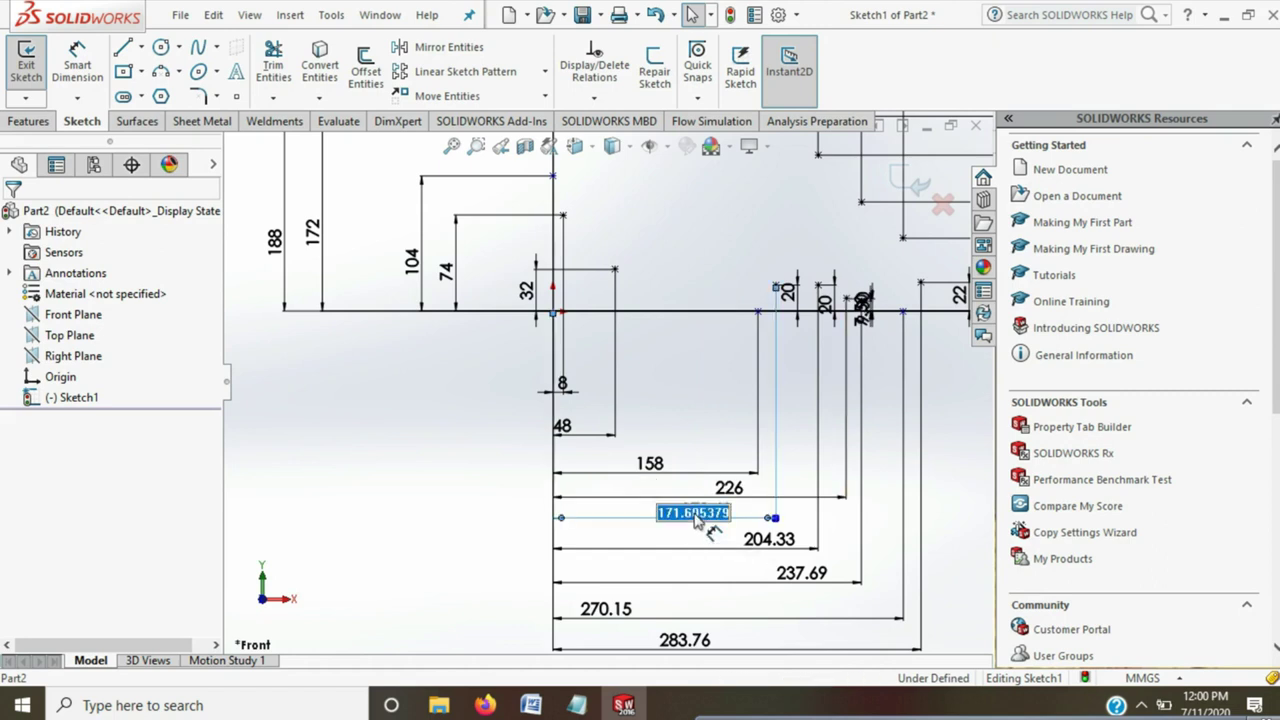
pyautogui.write('300')
pyautogui.press('Return')
pyautogui.doubleClick(755, 541)
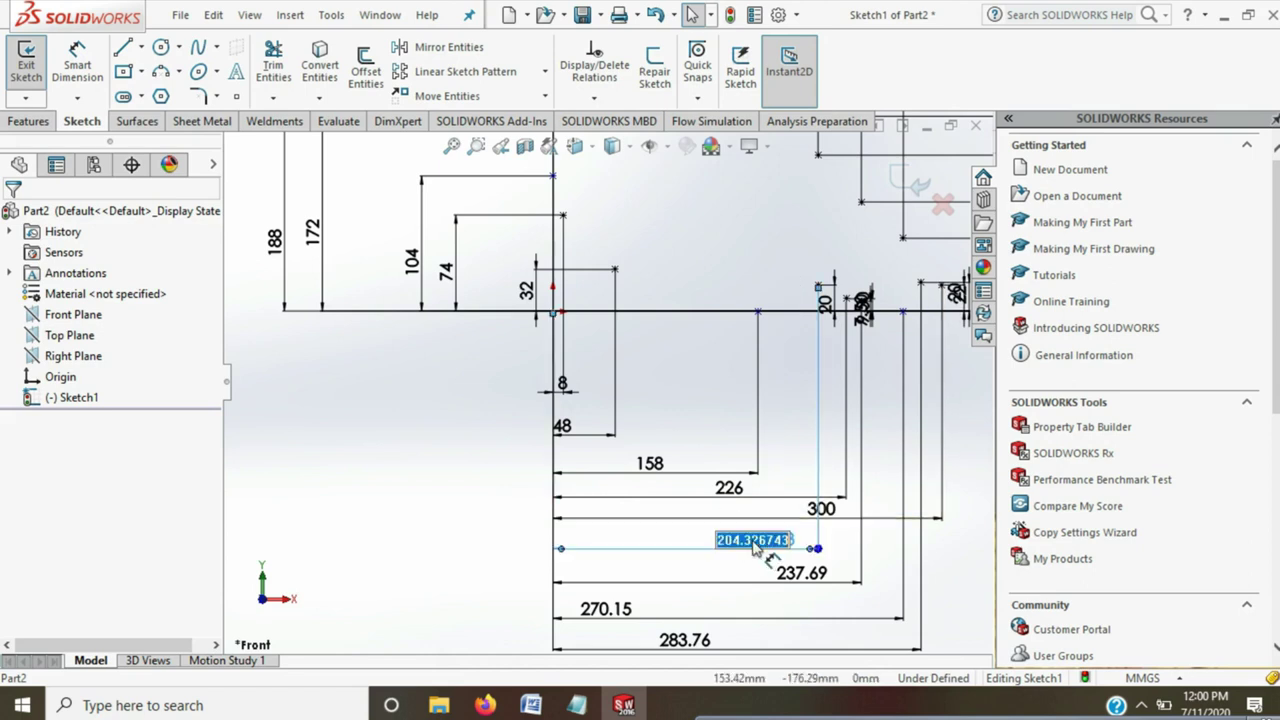
pyautogui.write('0')
pyautogui.press('Return')
# Set the remaining lower distances to 392, 420 and 423
pyautogui.doubleClick(795, 572)
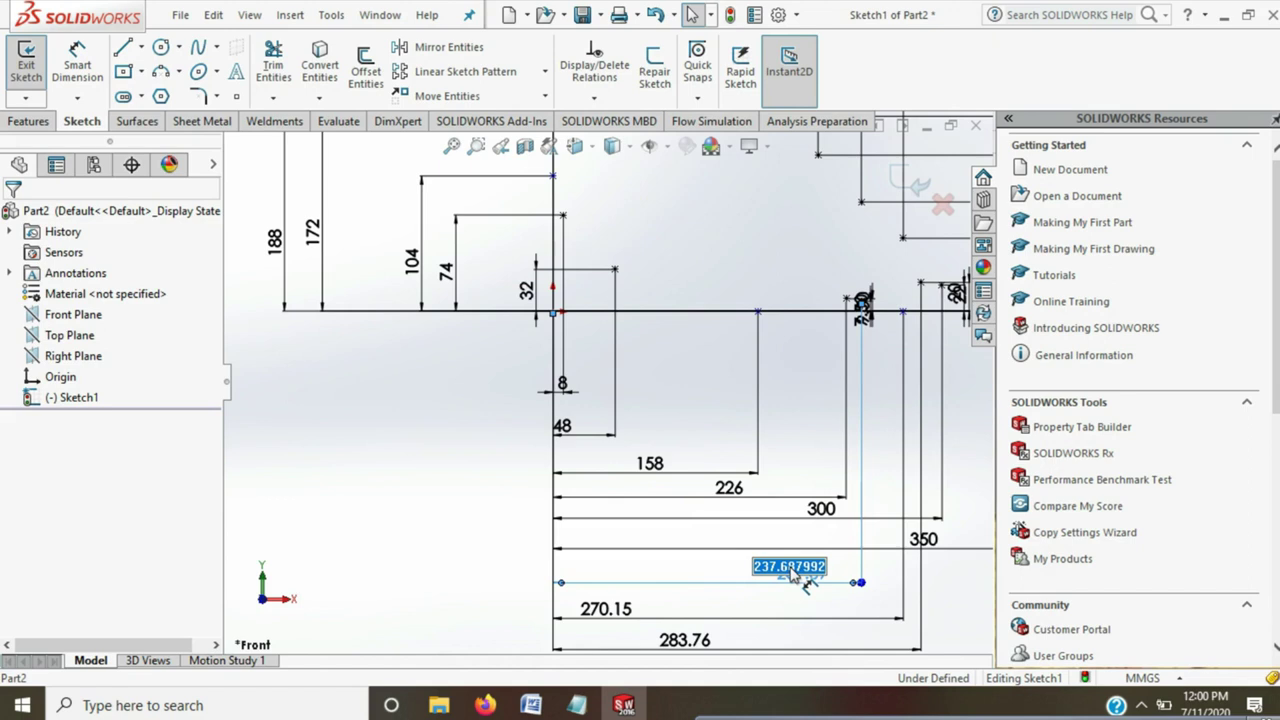
pyautogui.write('3')
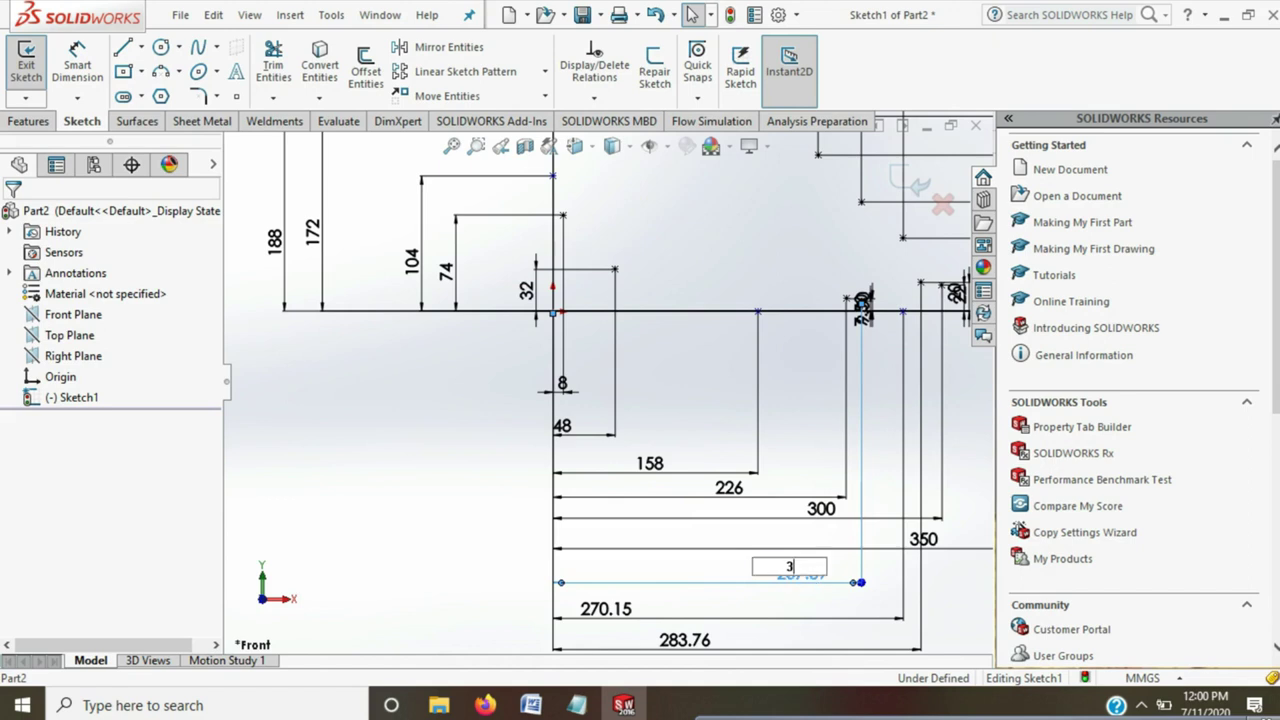
pyautogui.press('Return')
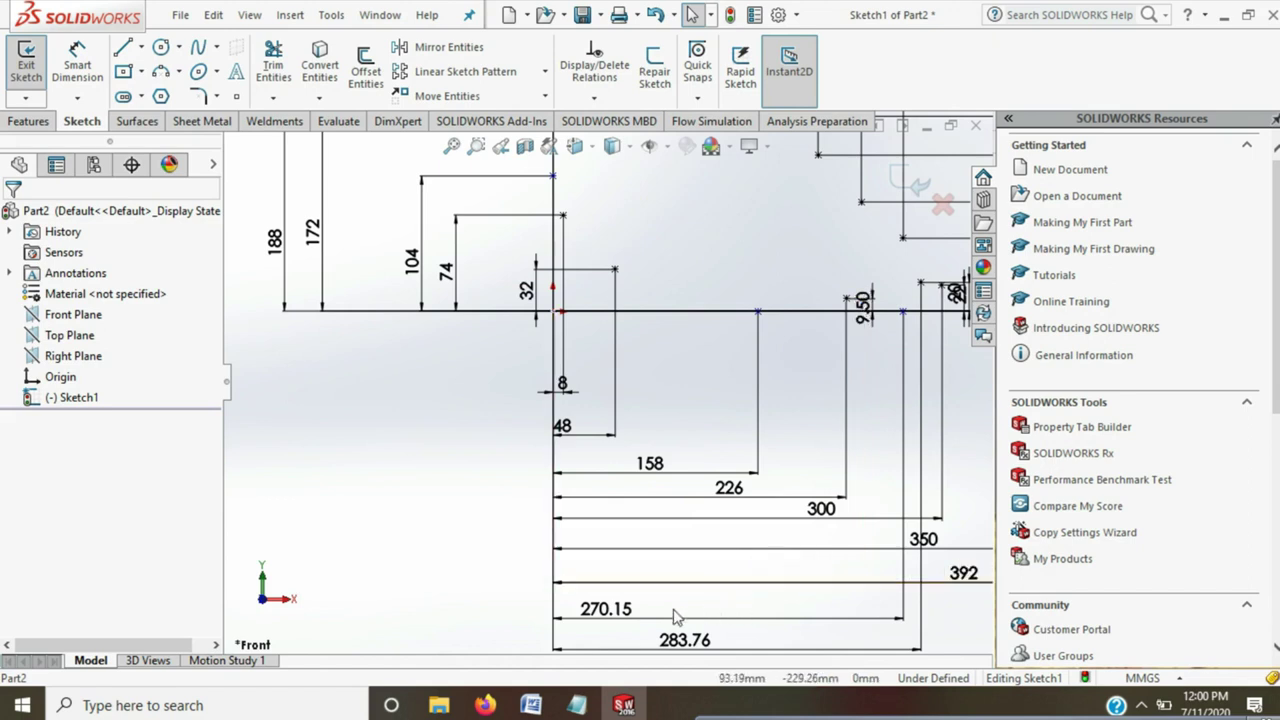
pyautogui.doubleClick(636, 612)
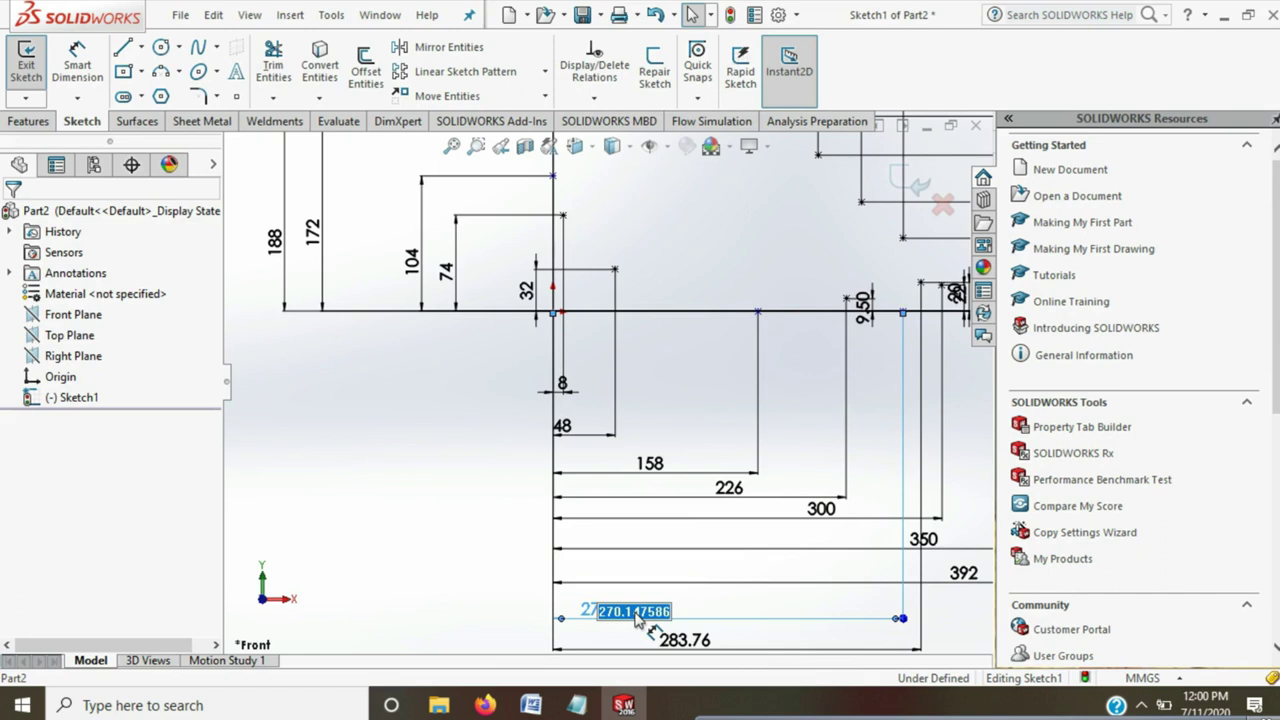
pyautogui.write('420')
pyautogui.press('Return')
pyautogui.doubleClick(670, 642)
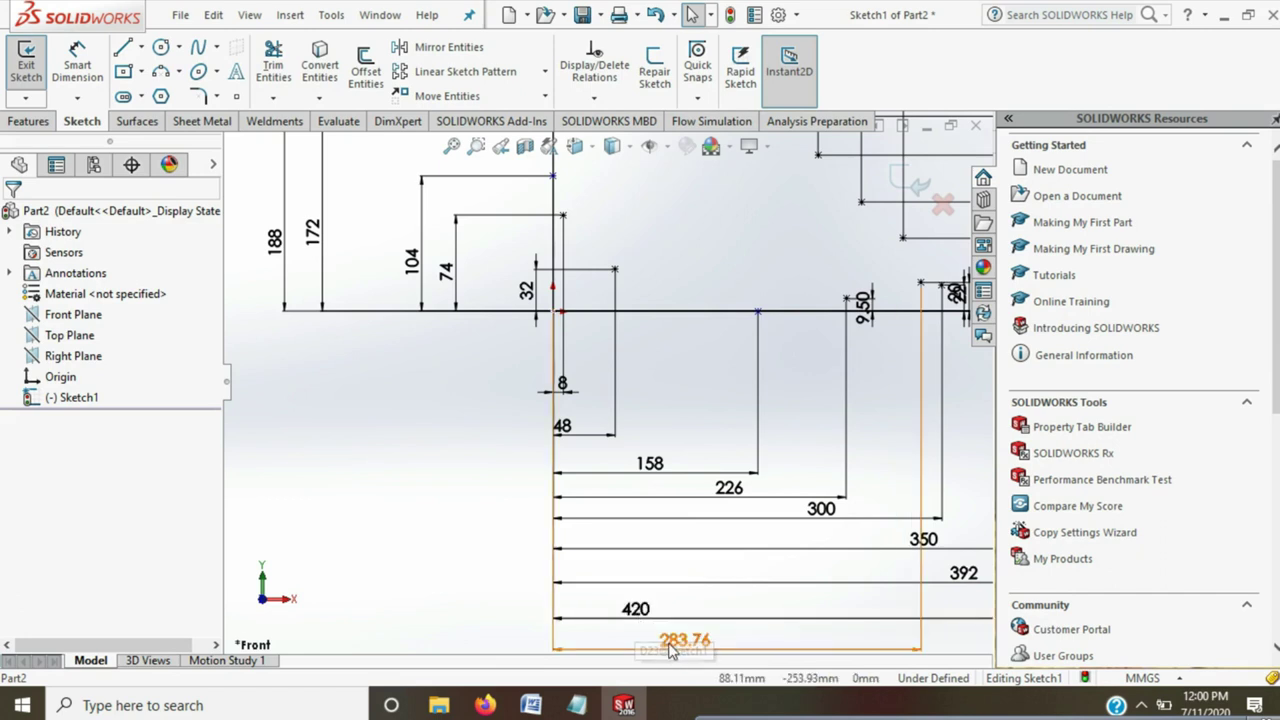
pyautogui.write('423')
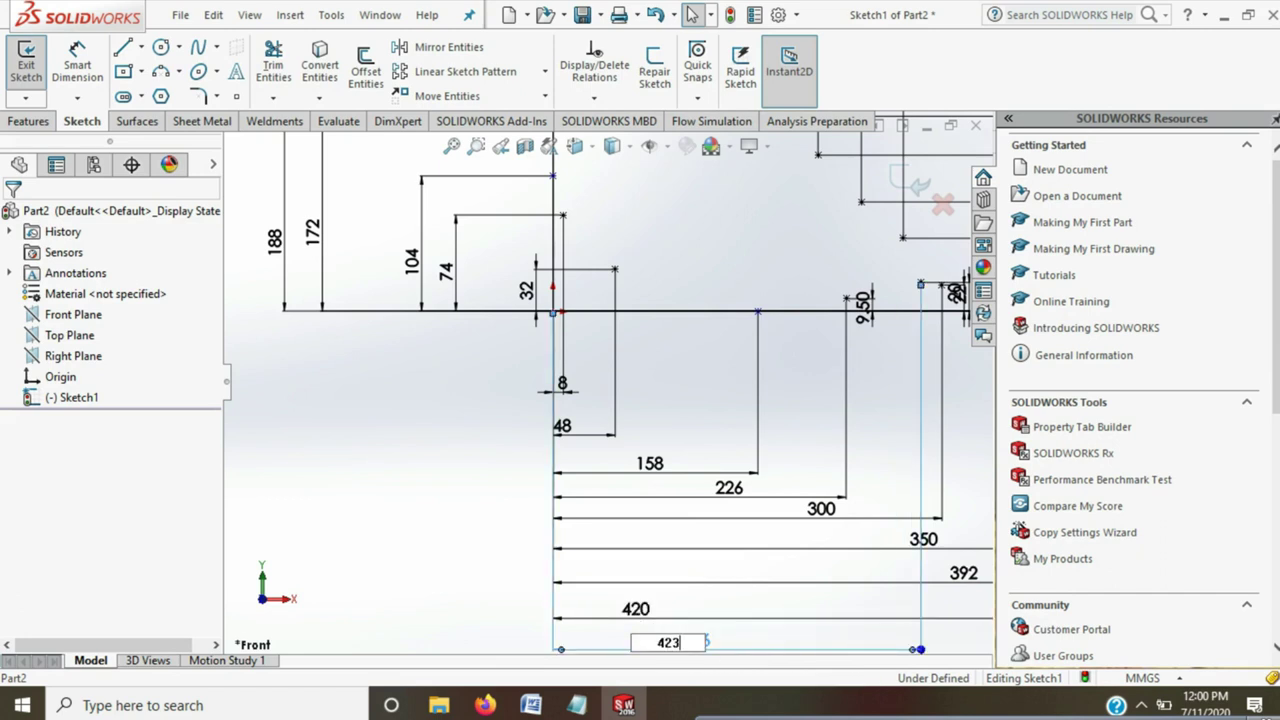
pyautogui.press('Return')
# Change the 10.47 and 37.45 upper distances to 42 and 108
pyautogui.scroll(2, 653, 437)
pyautogui.scroll(-1, 703, 291)
pyautogui.scroll(3, 600, 280)
pyautogui.scroll(-3, 583, 256)
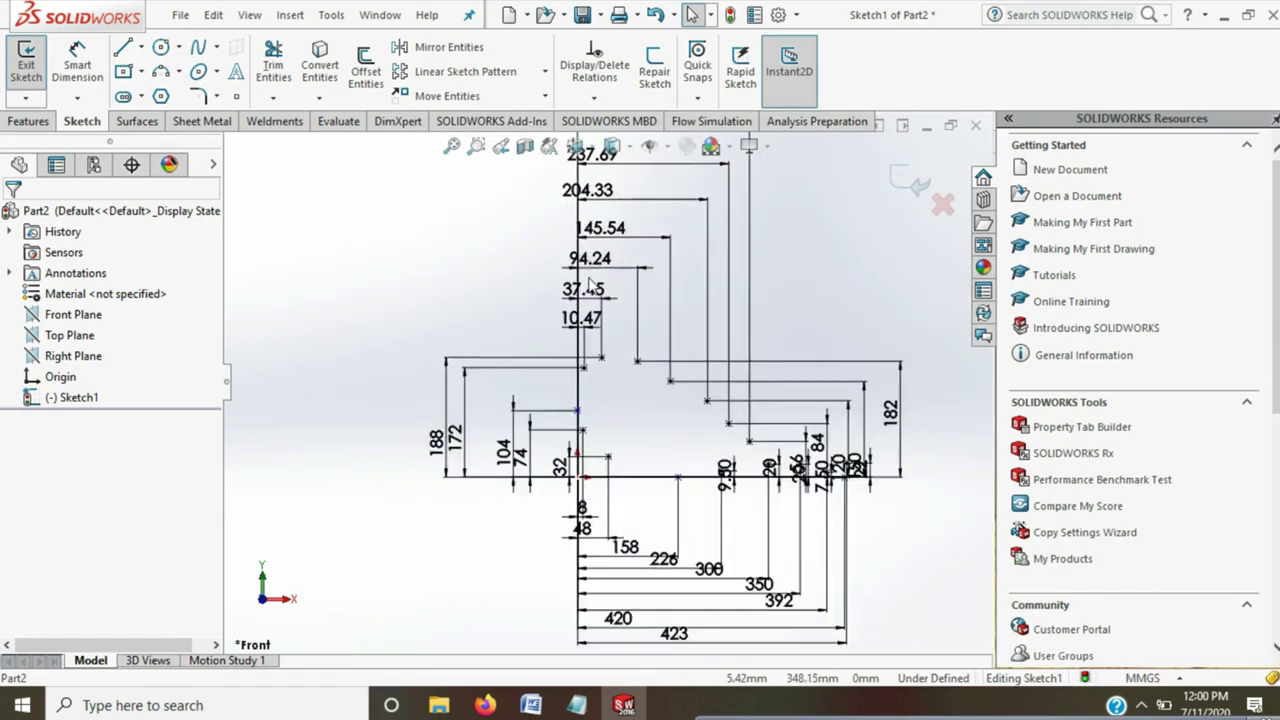
pyautogui.scroll(-2, 580, 228)
pyautogui.doubleClick(592, 362)
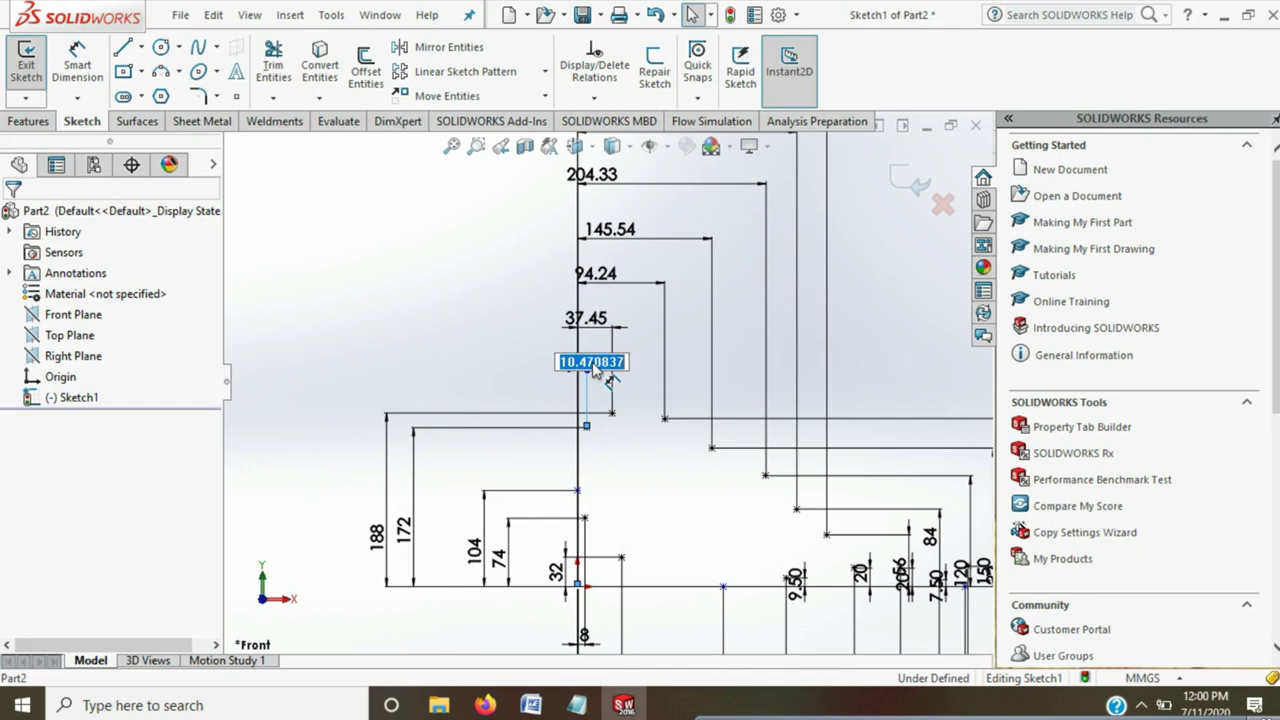
pyautogui.write('42')
pyautogui.press('Return')
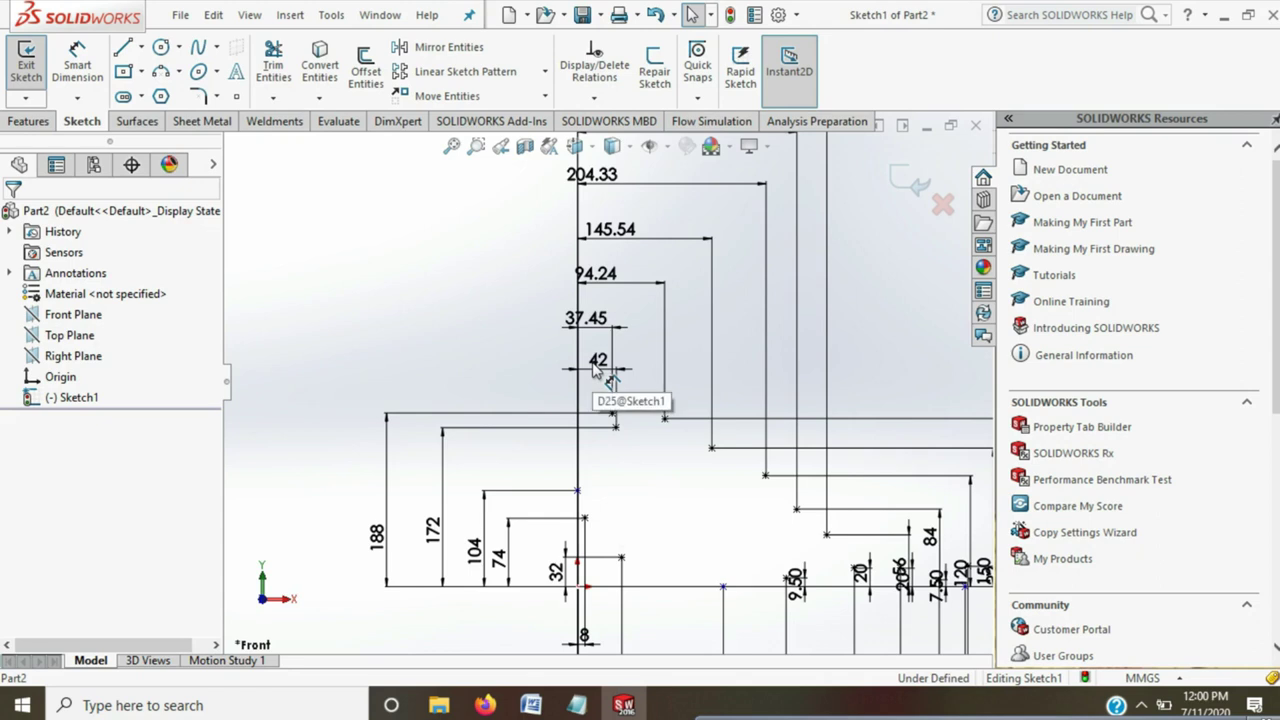
pyautogui.click(589, 319)
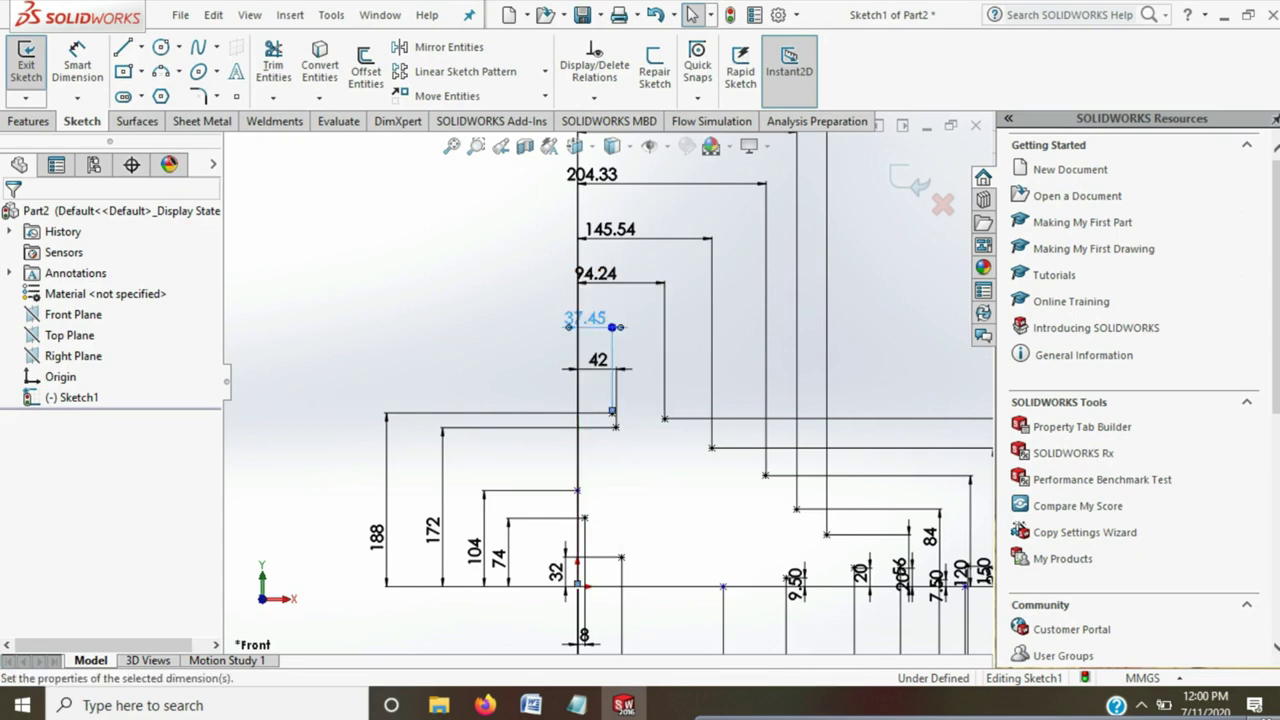
pyautogui.doubleClick(589, 319)
pyautogui.write('108')
pyautogui.press('Return')
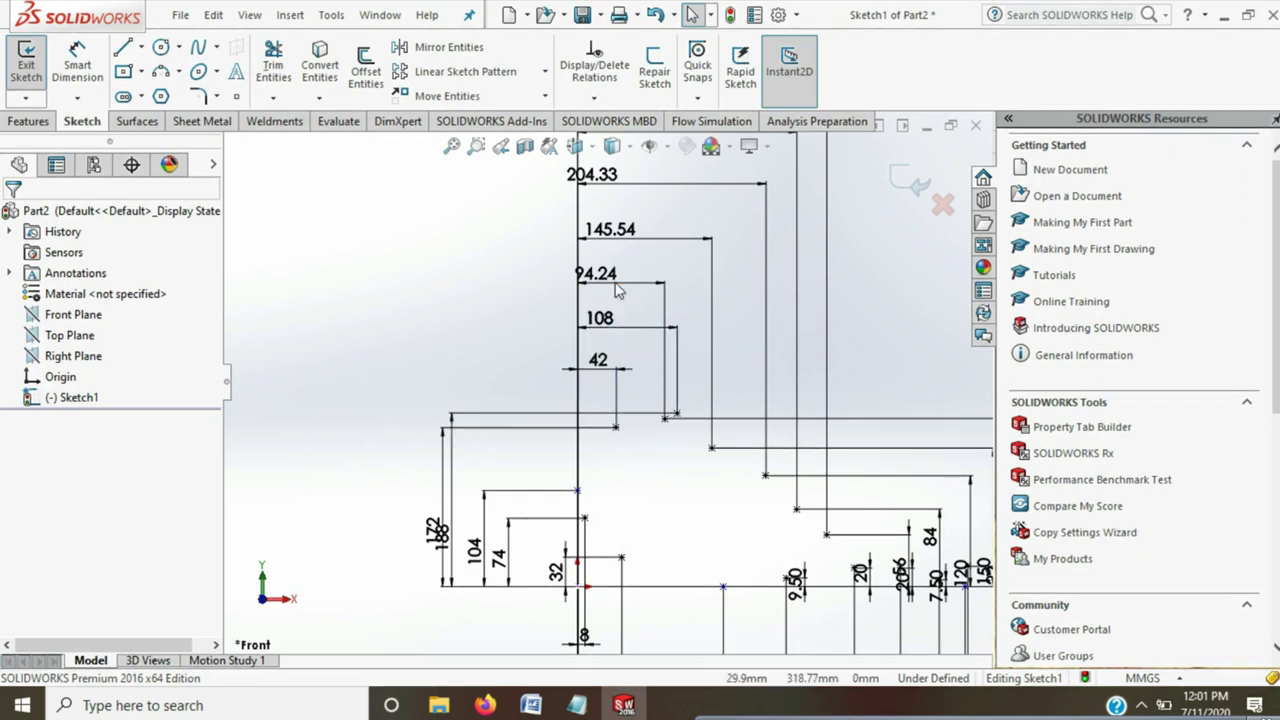
# Set the 94.24 and 145.54 upper distances to 196 and 273, then fit the view
pyautogui.doubleClick(608, 276)
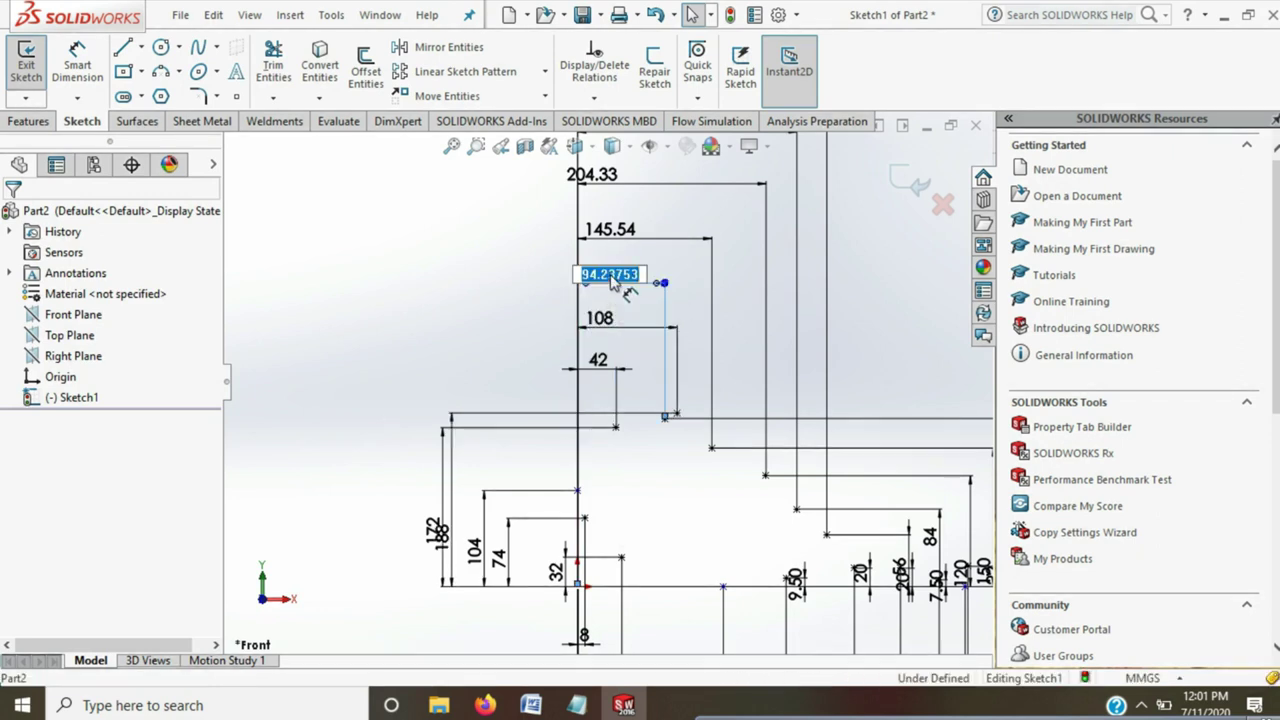
pyautogui.write('196')
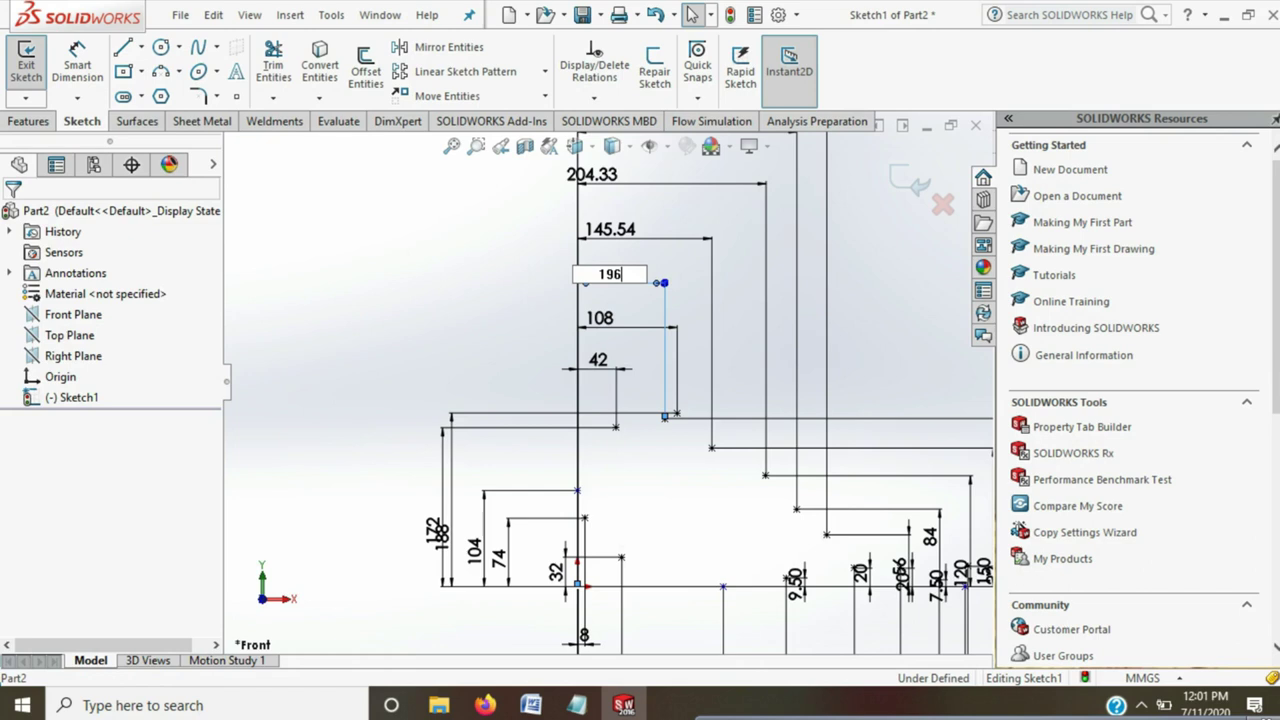
pyautogui.press('Return')
pyautogui.doubleClick(610, 229)
pyautogui.write('273')
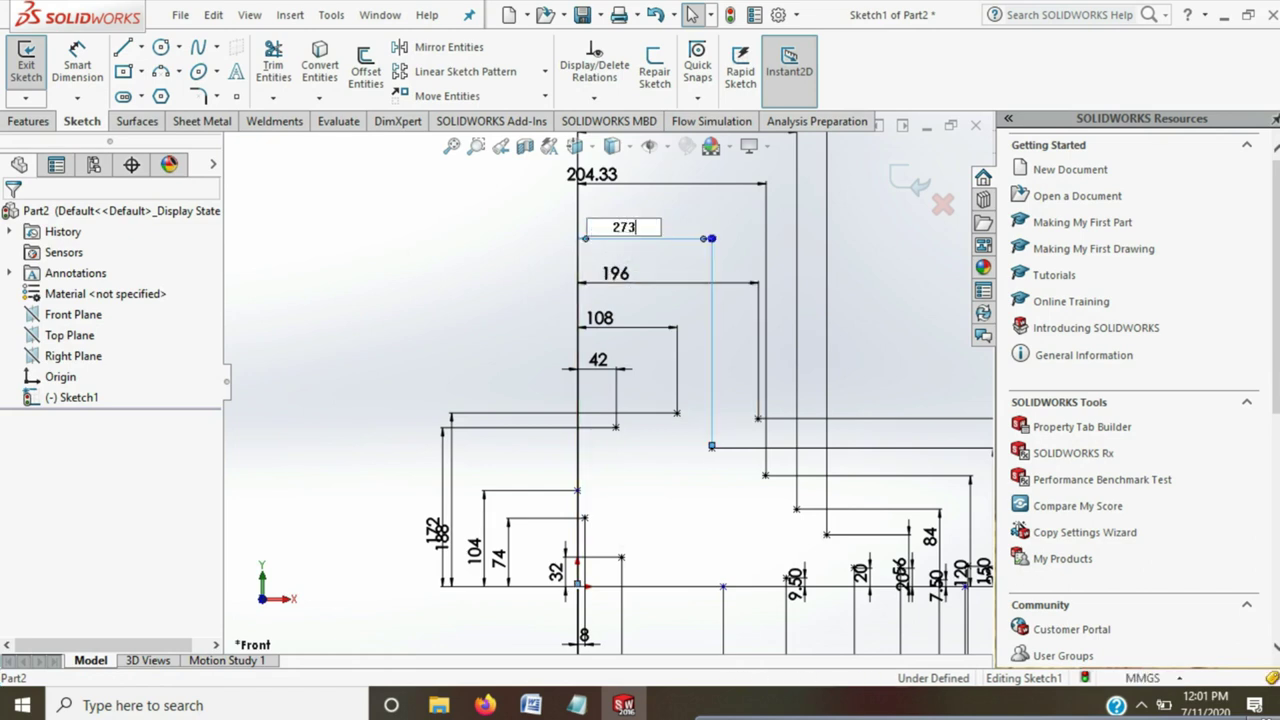
pyautogui.press('Return')
pyautogui.press('f')
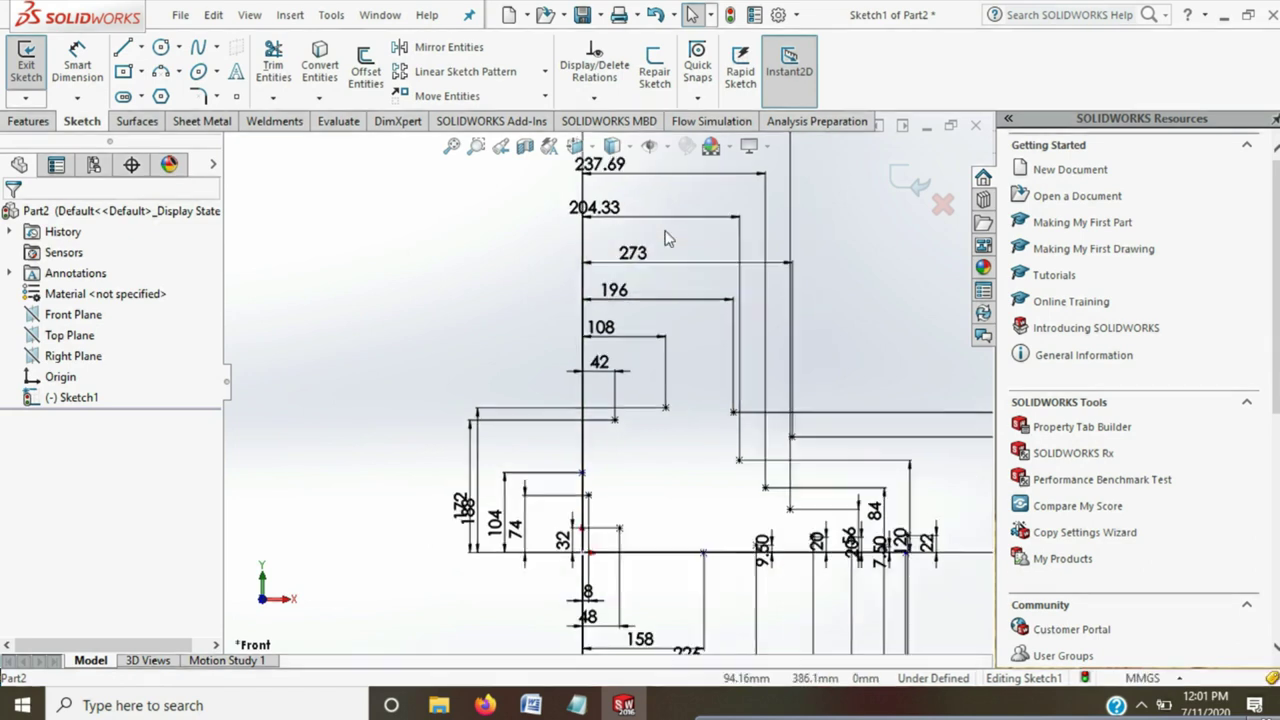
# Set the remaining upper distances to 325, 380 and 410
pyautogui.doubleClick(605, 258)
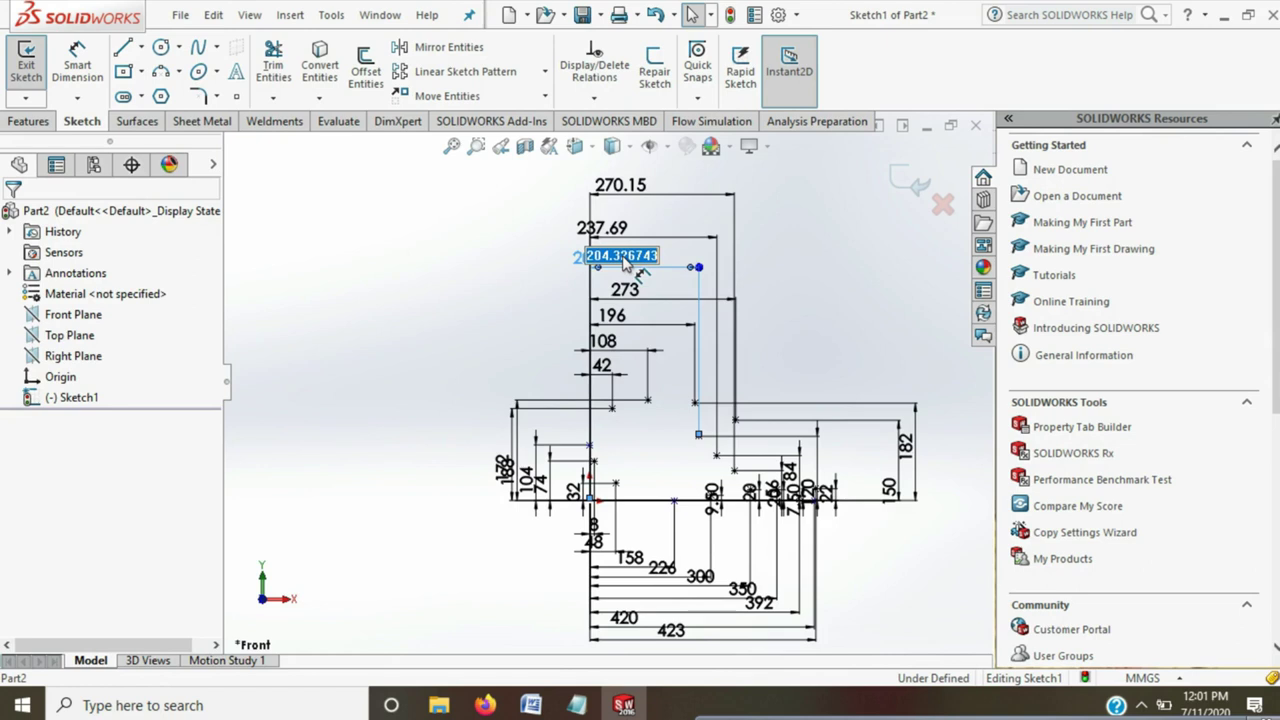
pyautogui.write('325')
pyautogui.press('Return')
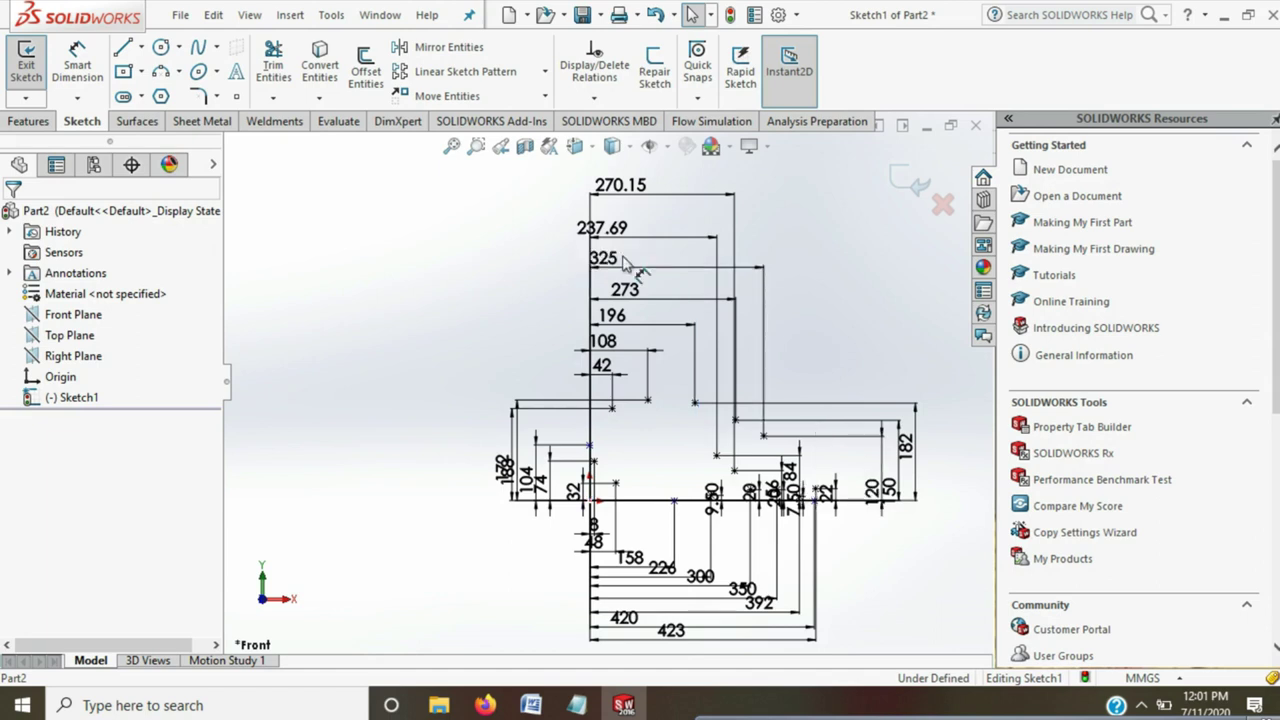
pyautogui.doubleClick(612, 238)
pyautogui.write('380')
pyautogui.press('Return')
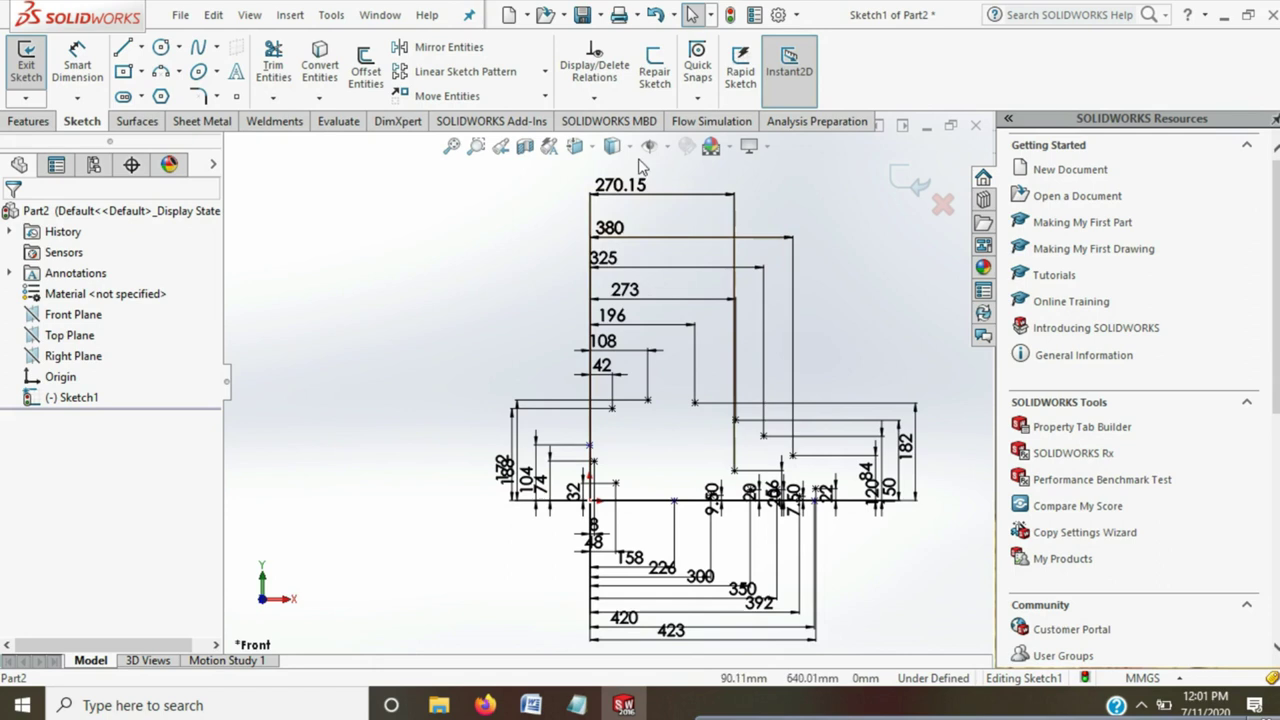
pyautogui.doubleClick(630, 182)
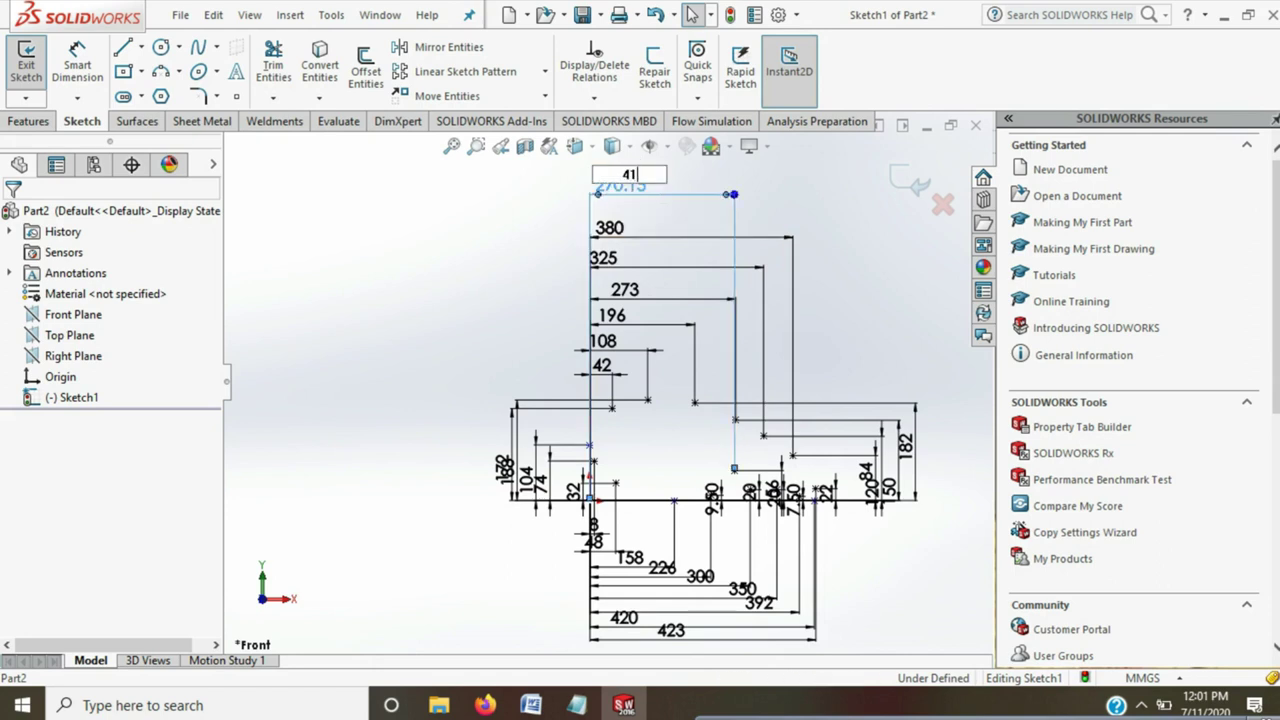
pyautogui.write('0')
pyautogui.press('Return')
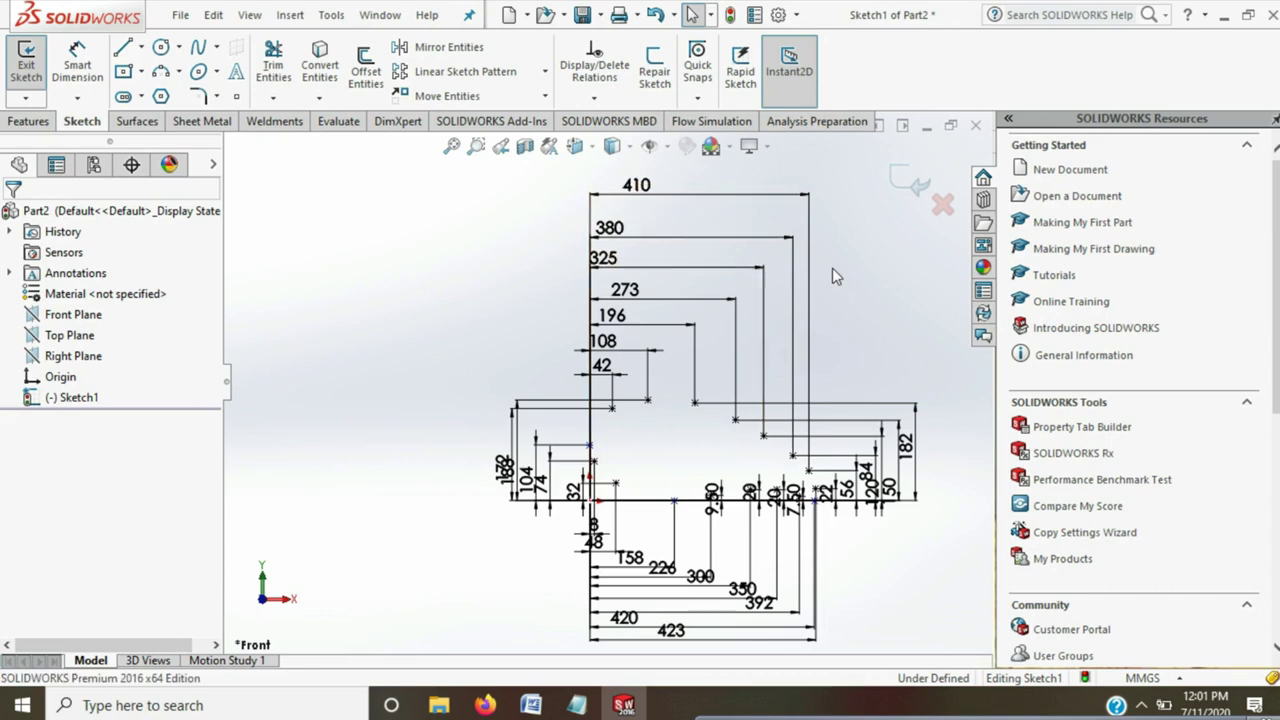
# Drag the 182, 150 and 120 dimension texts apart so they no longer overlap
pyautogui.scroll(-2, 620, 520)
pyautogui.scroll(-2, 580, 505)
pyautogui.scroll(-2, 545, 500)
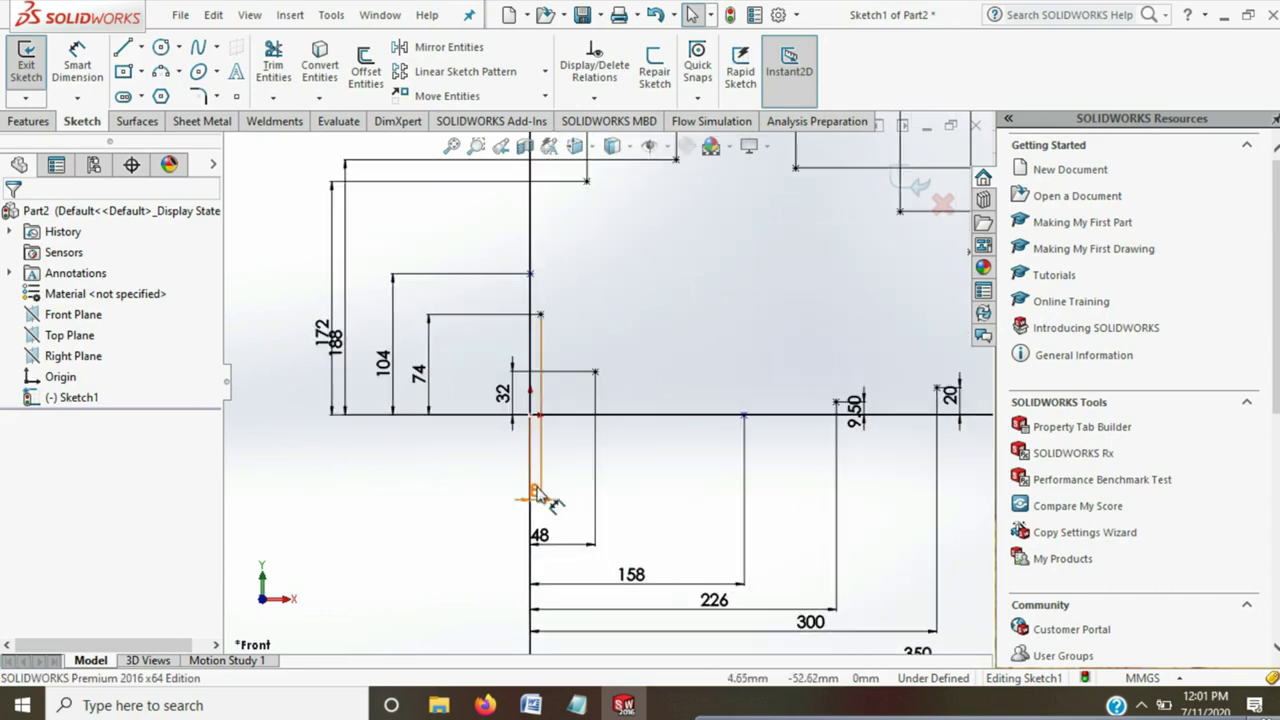
pyautogui.scroll(5, 505, 495)
pyautogui.scroll(1, 620, 380)
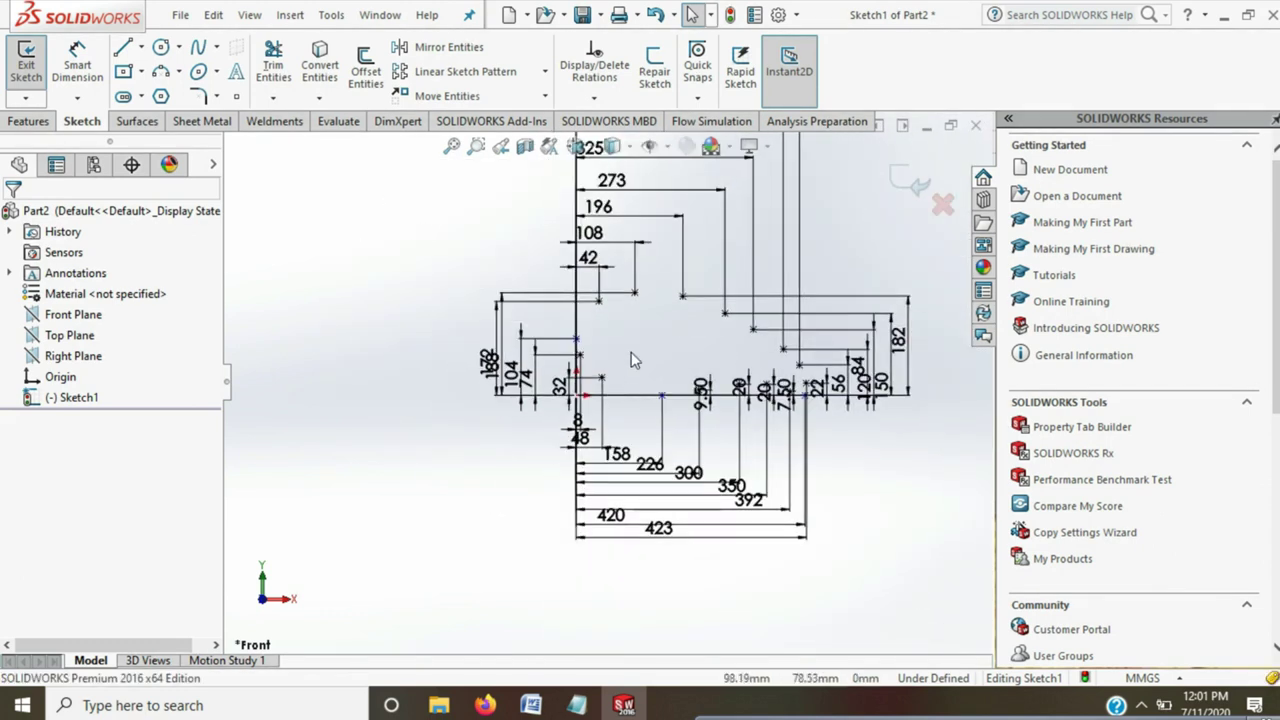
pyautogui.scroll(-2, 885, 345)
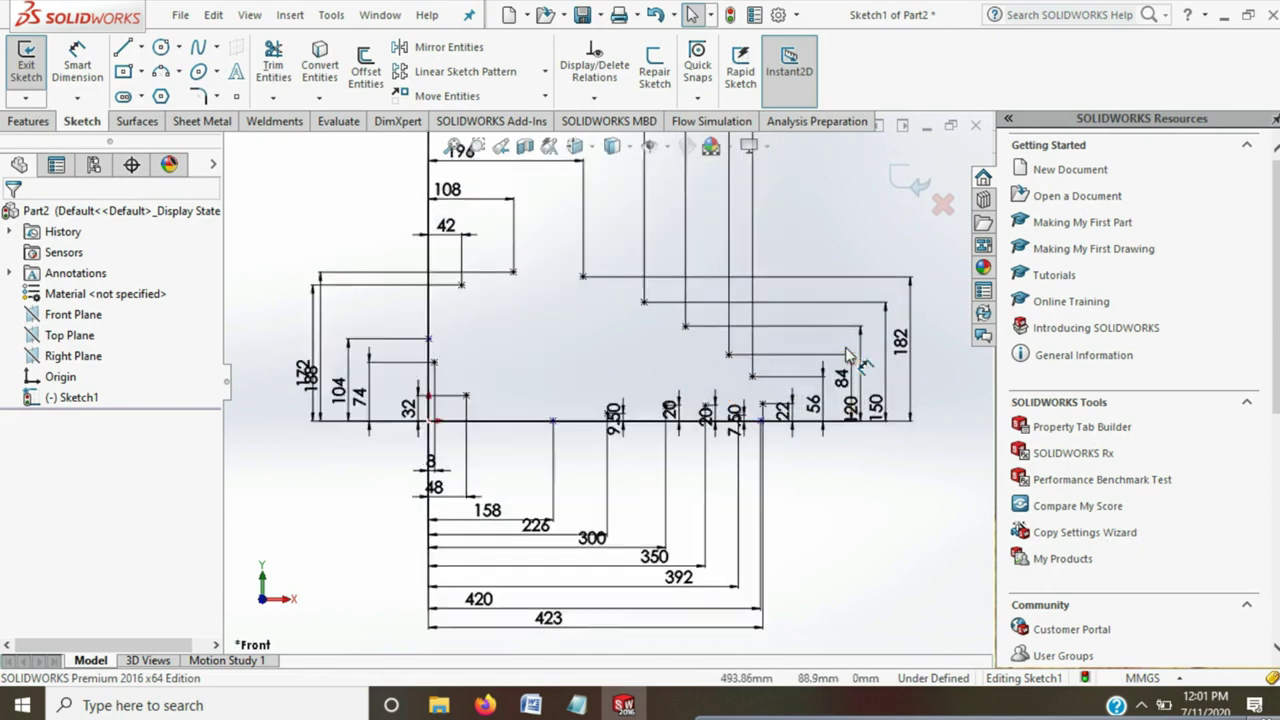
pyautogui.scroll(-2, 865, 365)
pyautogui.moveTo(901, 338); pyautogui.dragTo(949, 300)
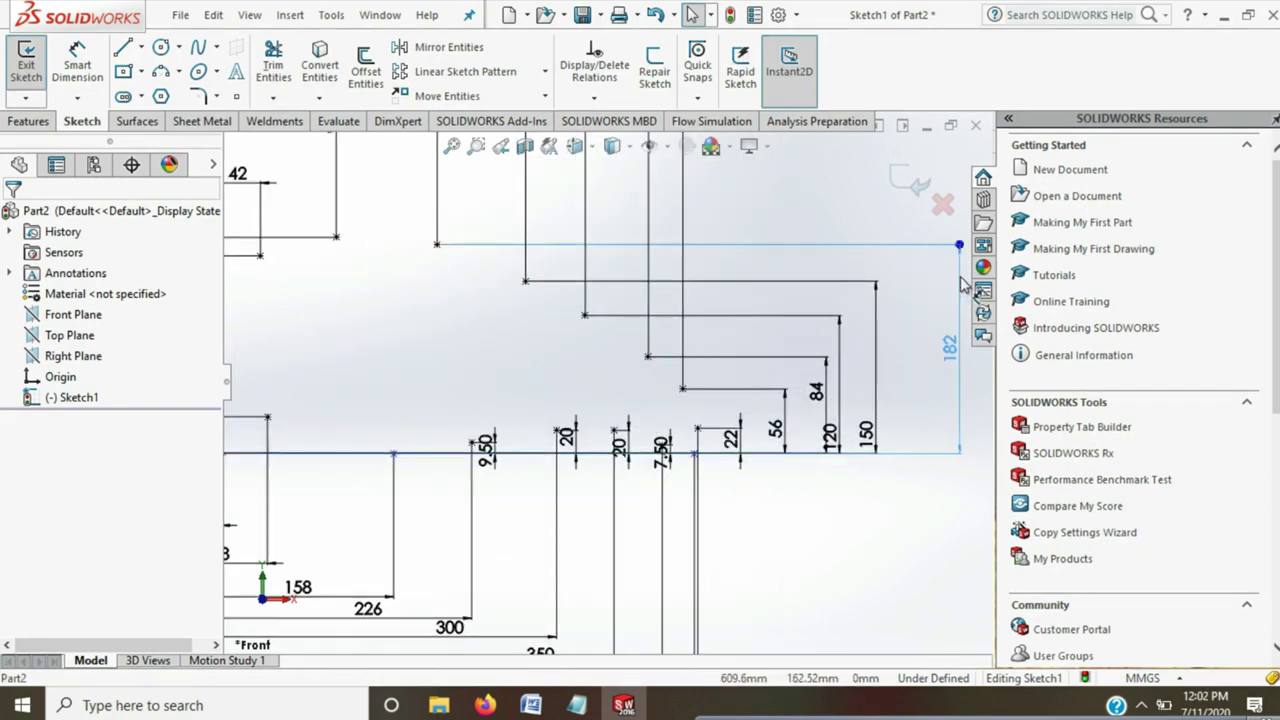
pyautogui.scroll(2, 915, 368)
pyautogui.moveTo(795, 348)
pyautogui.mouseDown()
pyautogui.moveTo(822, 330)
pyautogui.moveTo(843, 345)
pyautogui.mouseUp()
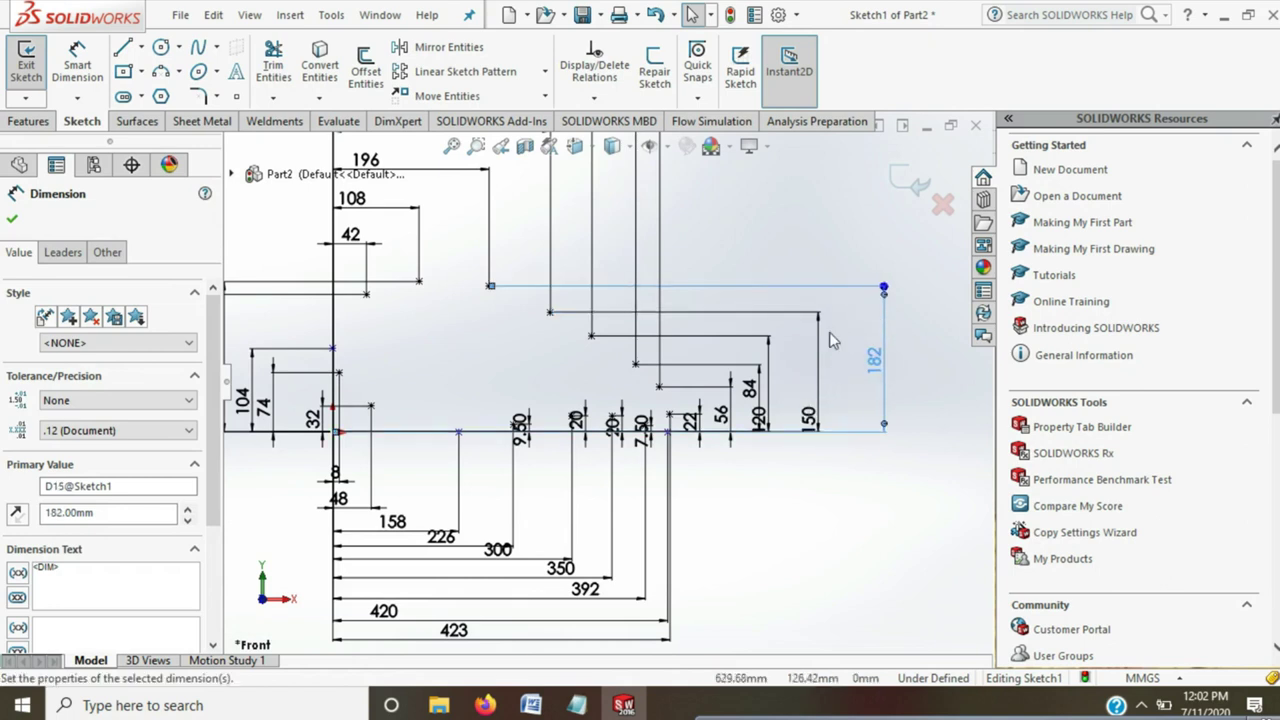
pyautogui.moveTo(769, 357)
pyautogui.mouseDown()
pyautogui.moveTo(806, 336)
pyautogui.moveTo(738, 386)
pyautogui.mouseUp()
# Lift the 150 dimension upward and move the 188 dimension further left
pyautogui.click(798, 403)
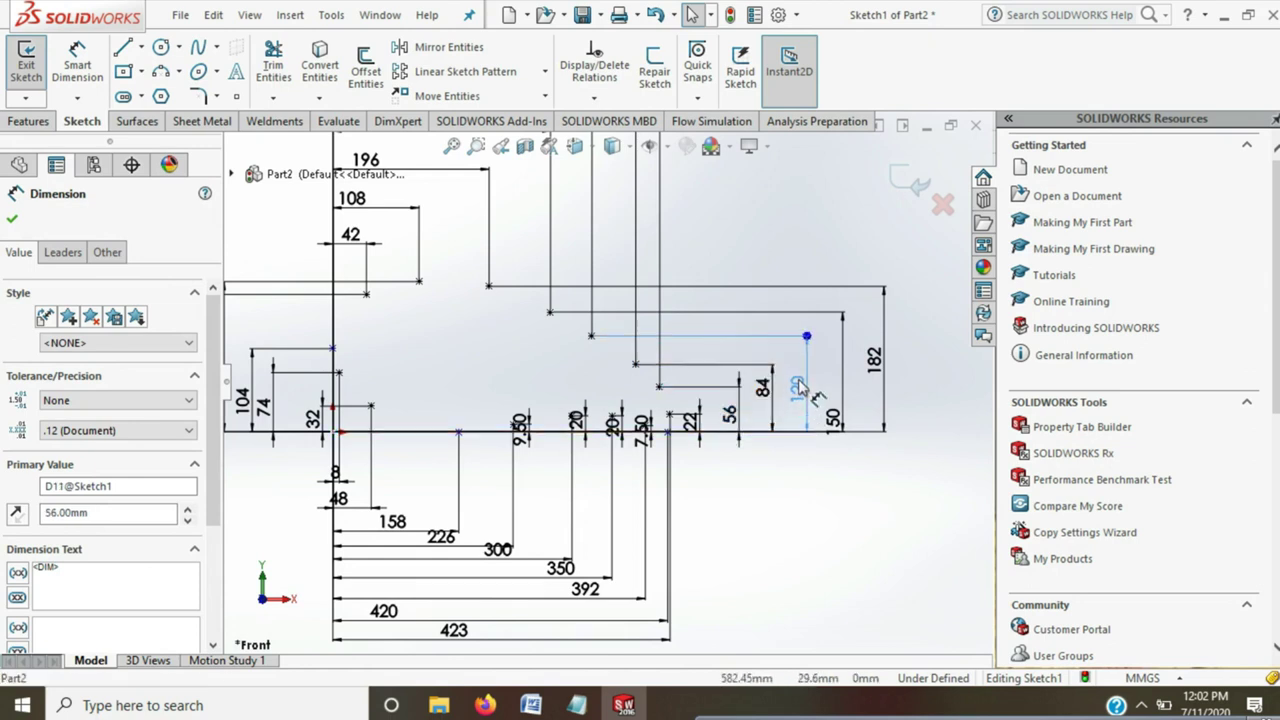
pyautogui.moveTo(834, 418); pyautogui.dragTo(835, 382)
pyautogui.click(785, 481)
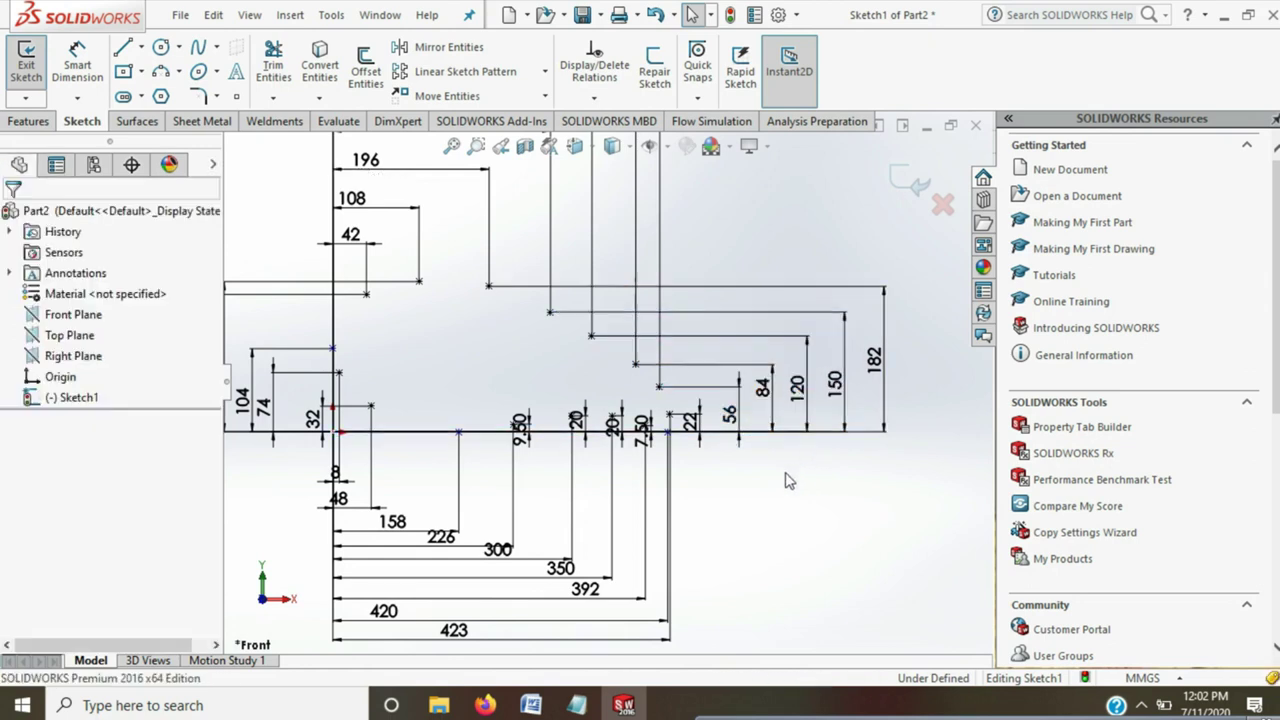
pyautogui.scroll(-1, 607, 376)
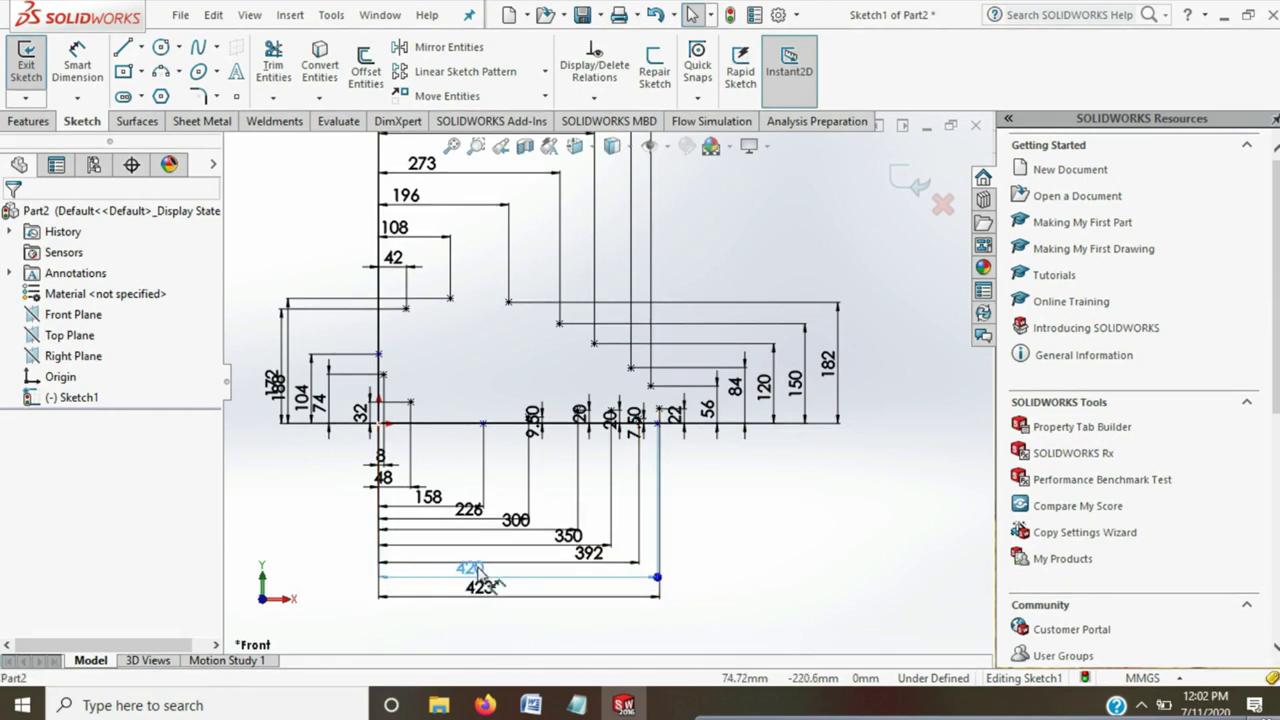
pyautogui.click(484, 570)
pyautogui.click(751, 500)
pyautogui.scroll(2, 370, 388)
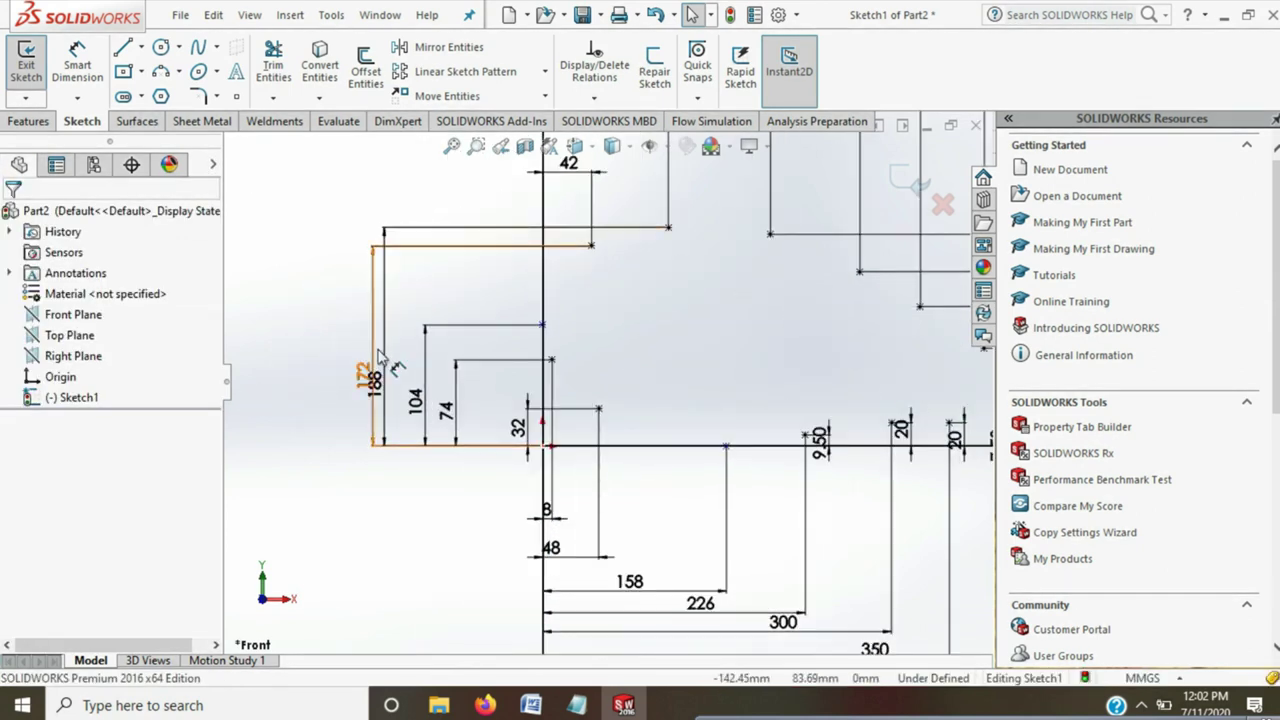
pyautogui.moveTo(383, 358); pyautogui.dragTo(322, 360)
pyautogui.click(548, 395)
# Move both 20 dimensions below the baseline
pyautogui.scroll(2, 580, 288)
pyautogui.scroll(2, 580, 294)
pyautogui.scroll(2, 594, 294)
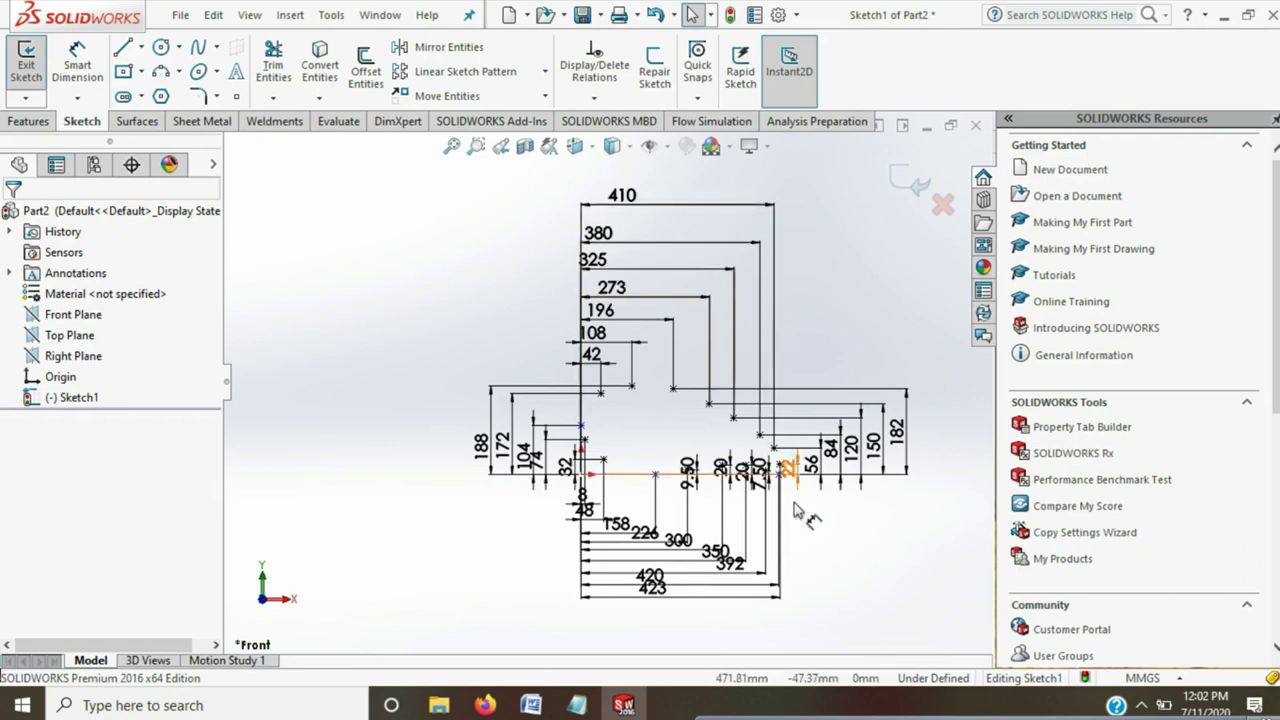
pyautogui.scroll(-3, 786, 466)
pyautogui.scroll(-2, 632, 401)
pyautogui.scroll(-2, 657, 405)
pyautogui.scroll(-1, 680, 408)
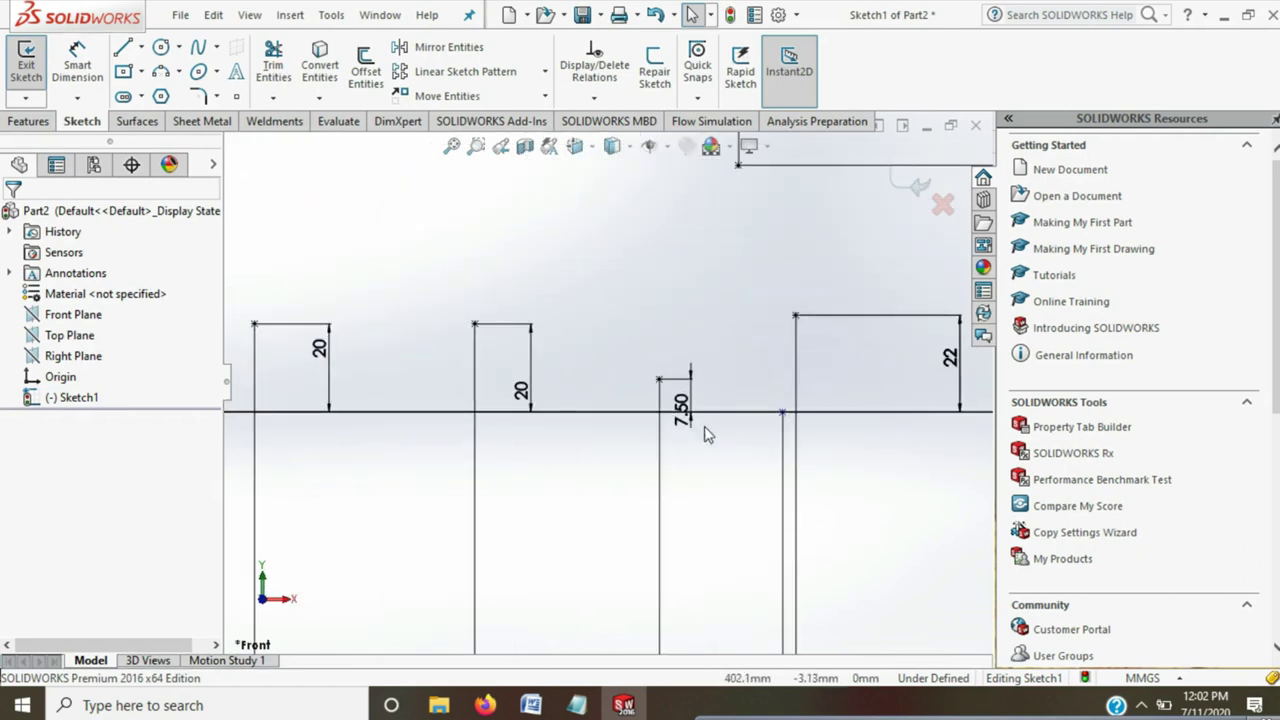
pyautogui.click(686, 432)
pyautogui.moveTo(519, 388); pyautogui.dragTo(524, 442)
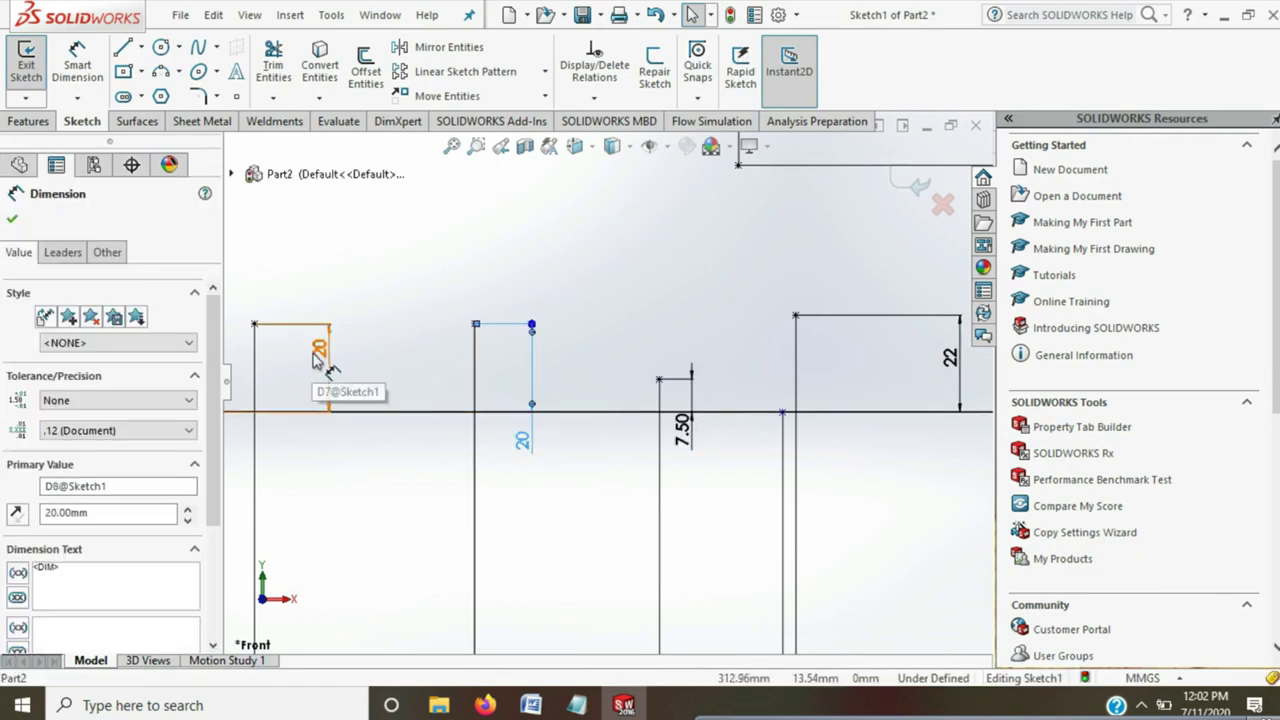
pyautogui.moveTo(320, 348); pyautogui.dragTo(309, 432)
pyautogui.scroll(1, 350, 436)
pyautogui.scroll(2, 350, 436)
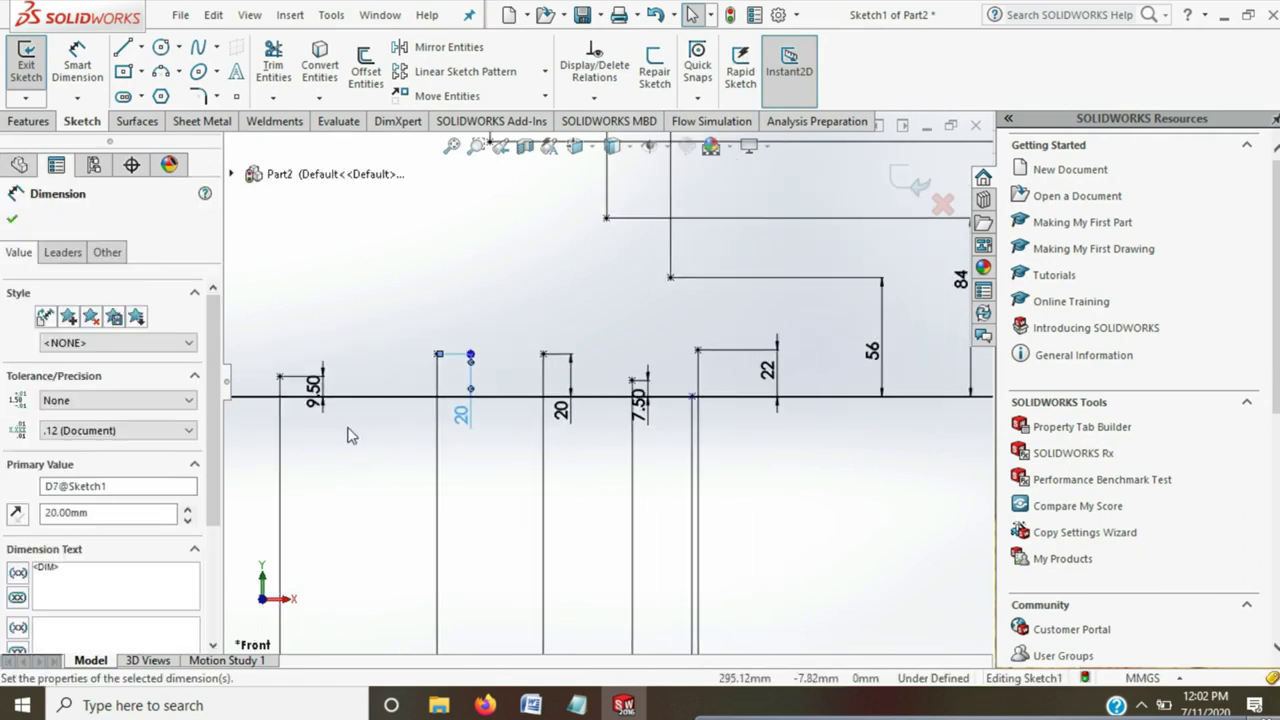
pyautogui.click(392, 452)
# Start a spline along the profile at the 104 point
pyautogui.scroll(1, 392, 452)
pyautogui.scroll(1, 392, 452)
pyautogui.scroll(1, 399, 376)
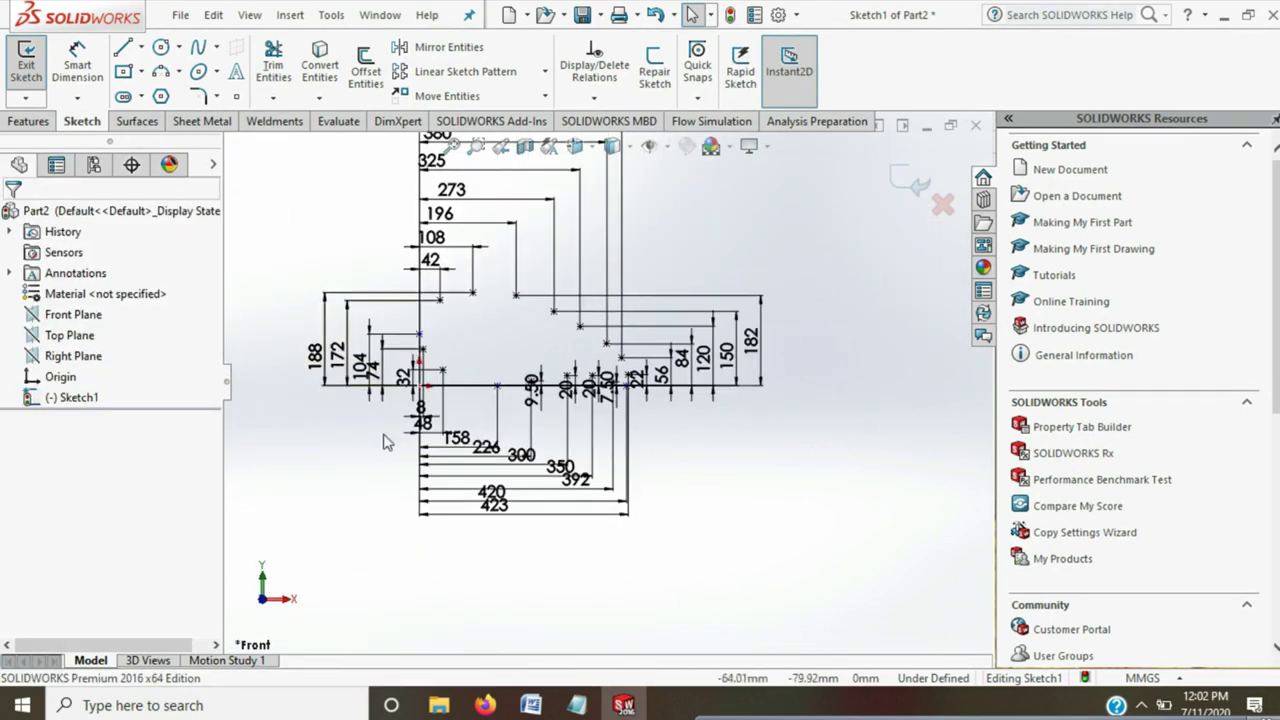
pyautogui.click(200, 58)
pyautogui.scroll(-2, 445, 355)
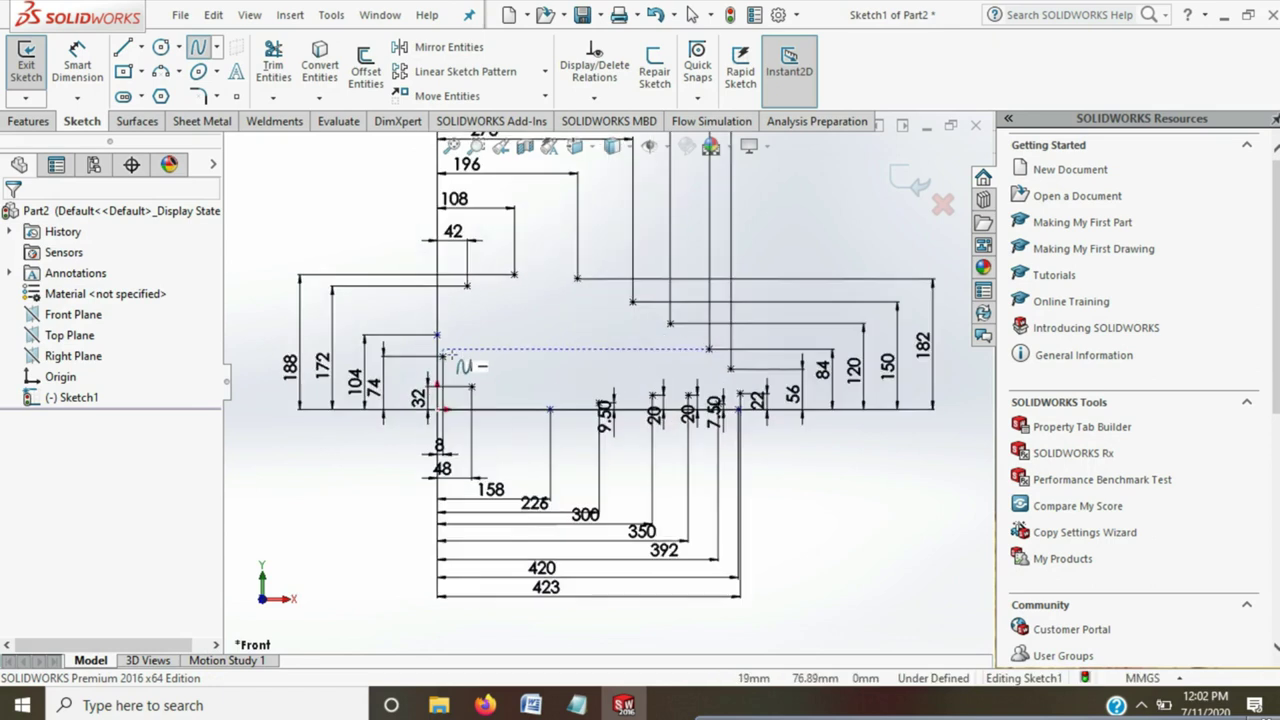
pyautogui.scroll(-2, 450, 335)
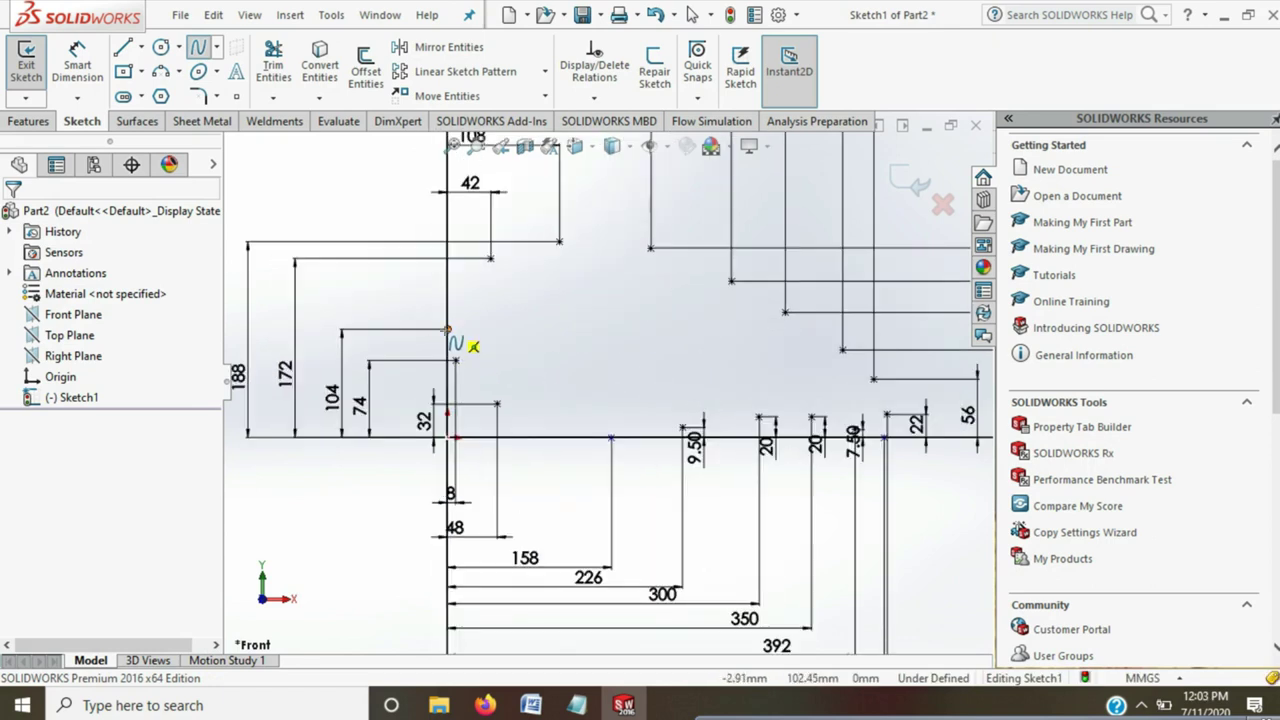
pyautogui.click(448, 330)
# Run the spline through the 74 and 32 points, along the bottom points, and round the right end via 423, 22
pyautogui.click(456, 360)
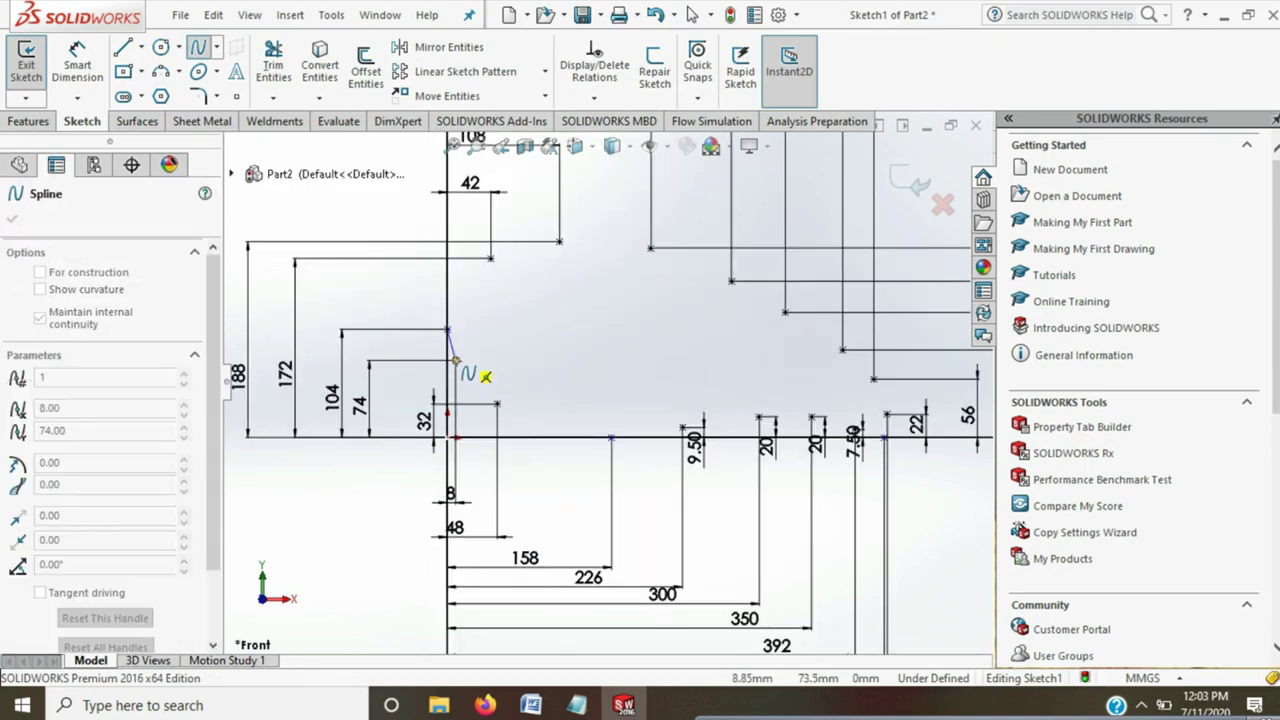
pyautogui.click(497, 404)
pyautogui.click(611, 436)
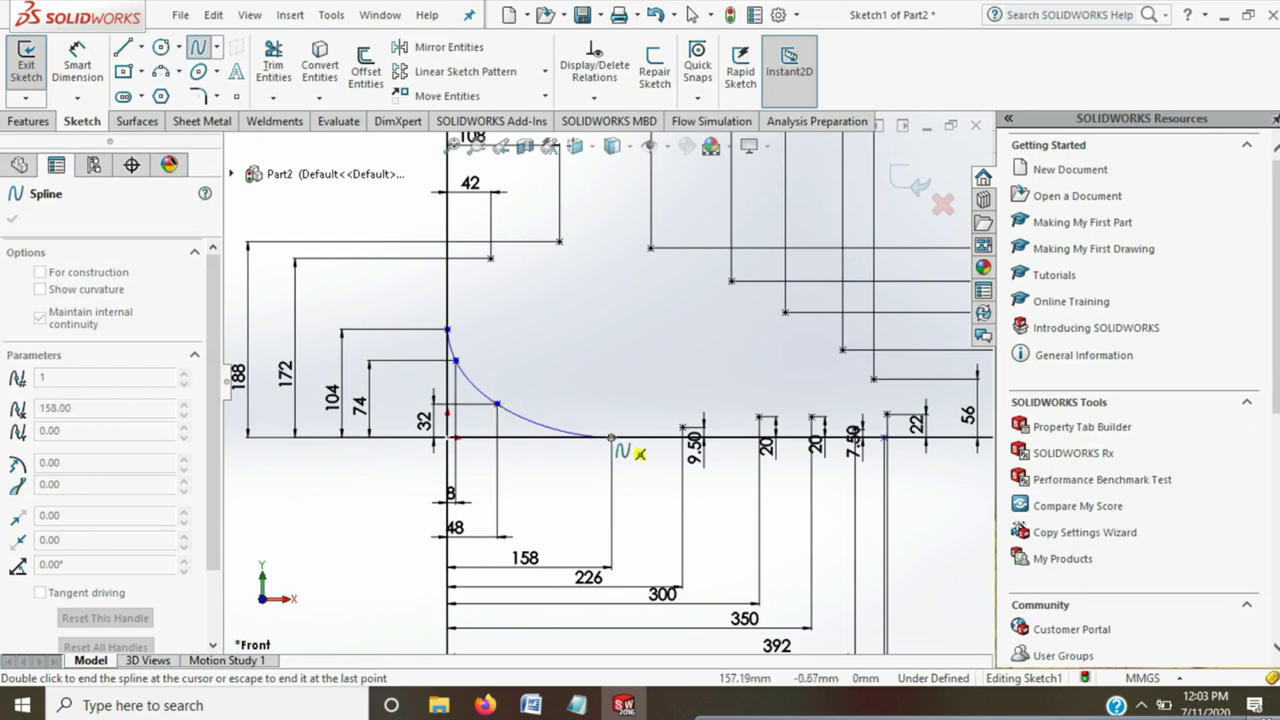
pyautogui.click(683, 427)
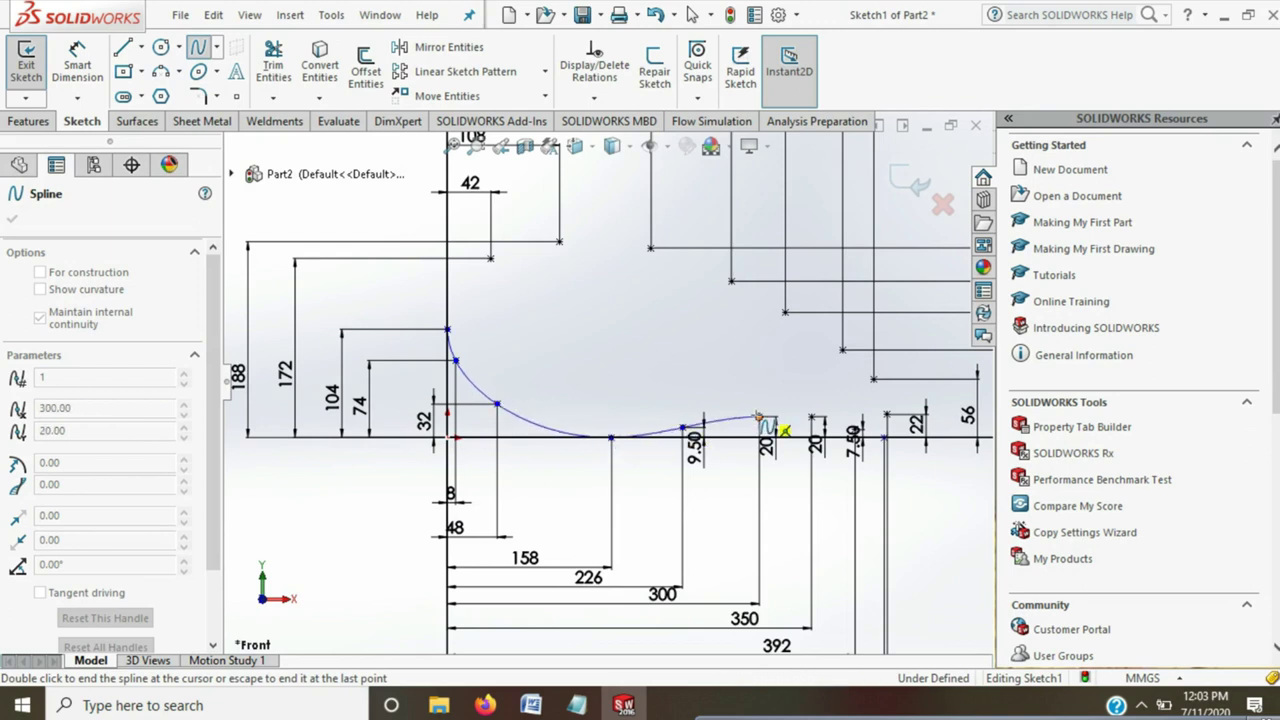
pyautogui.click(811, 417)
pyautogui.click(886, 414)
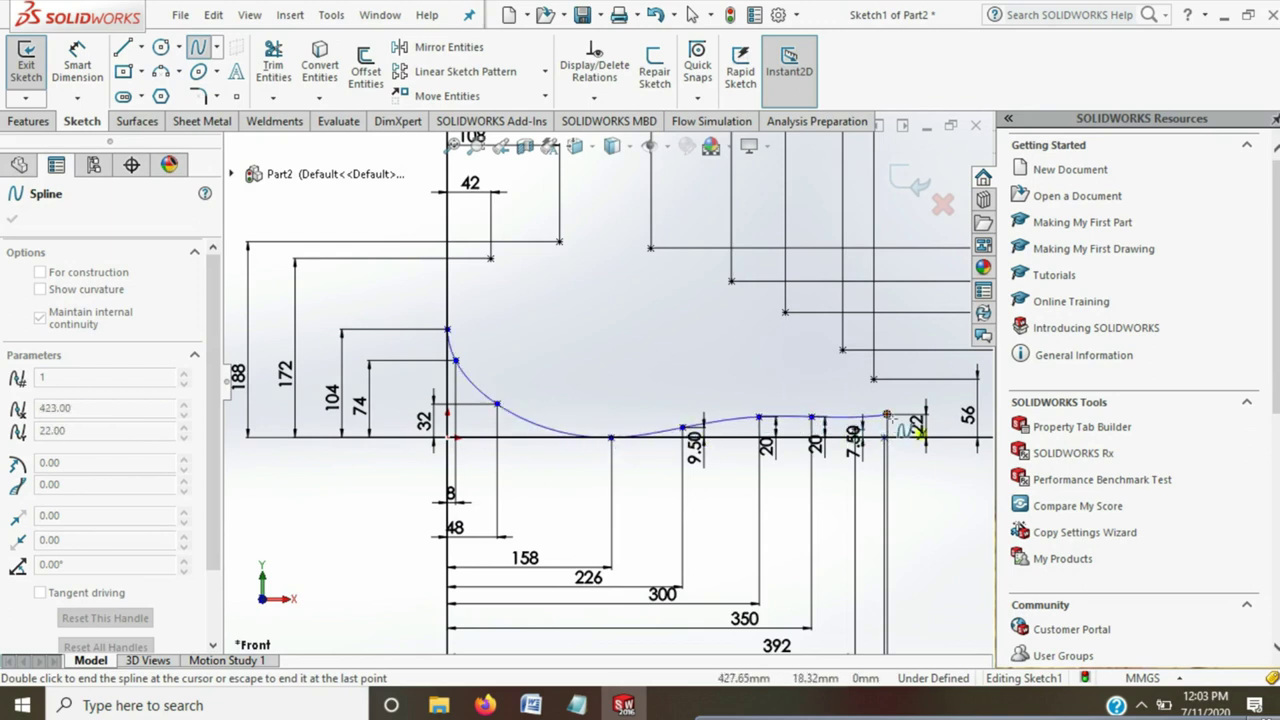
pyautogui.scroll(-2, 878, 430)
pyautogui.scroll(-3, 850, 420)
pyautogui.scroll(-2, 780, 405)
pyautogui.scroll(-2, 727, 400)
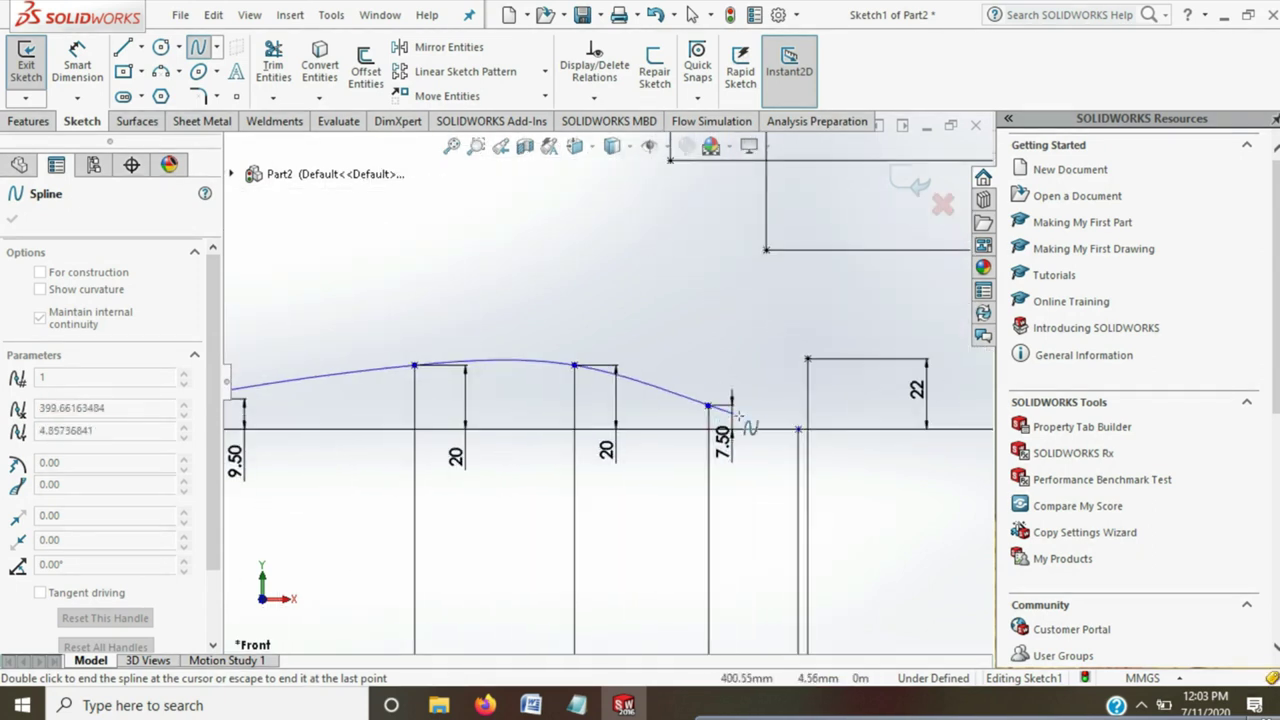
pyautogui.click(798, 430)
pyautogui.click(808, 357)
# Carry the spline up through the 56, 84, 120, 150 and 182 points and over the top to 172, closing it on the start point
pyautogui.doubleClick(766, 251)
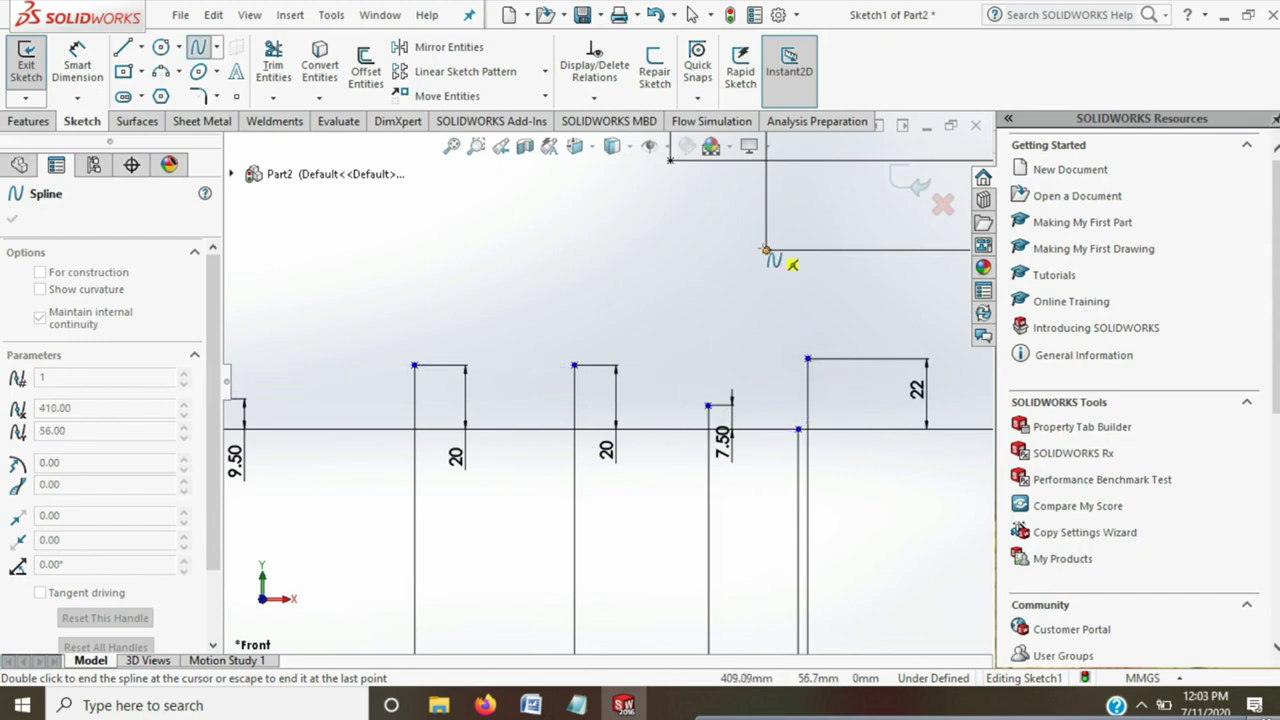
pyautogui.scroll(3, 630, 330)
pyautogui.click(632, 293)
pyautogui.click(561, 246)
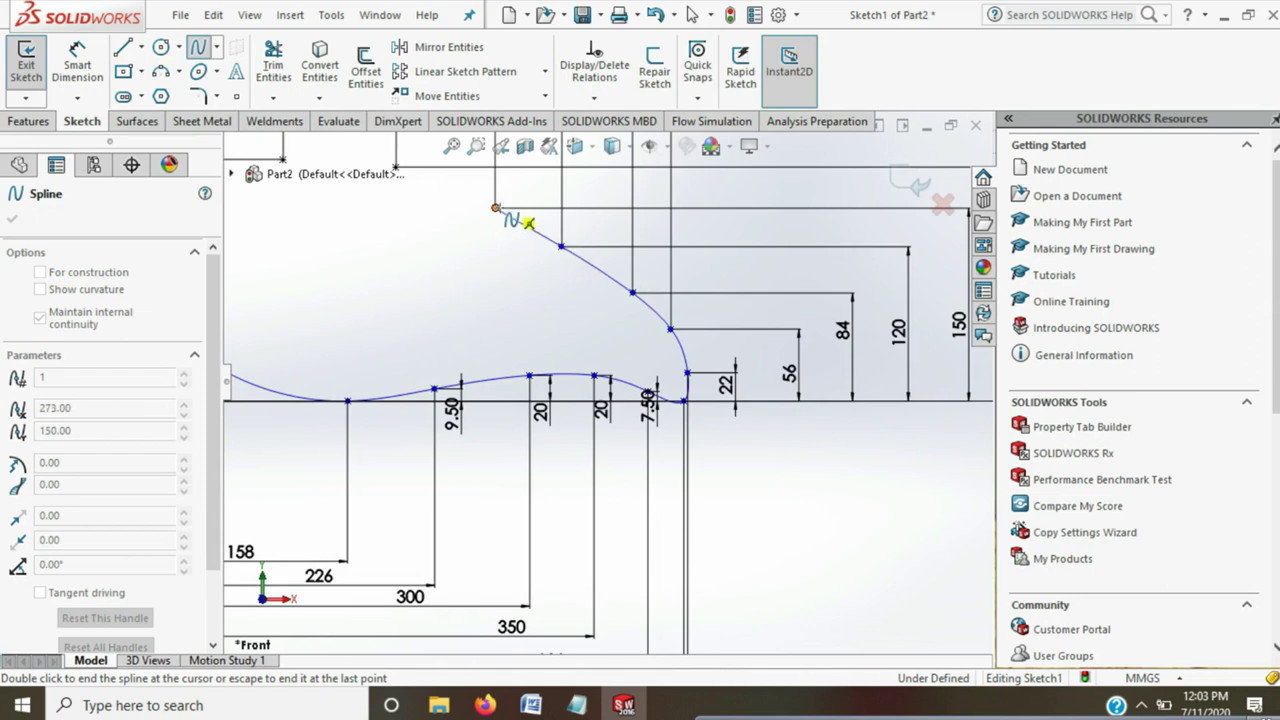
pyautogui.click(495, 208)
pyautogui.scroll(1, 495, 208)
pyautogui.click(431, 203)
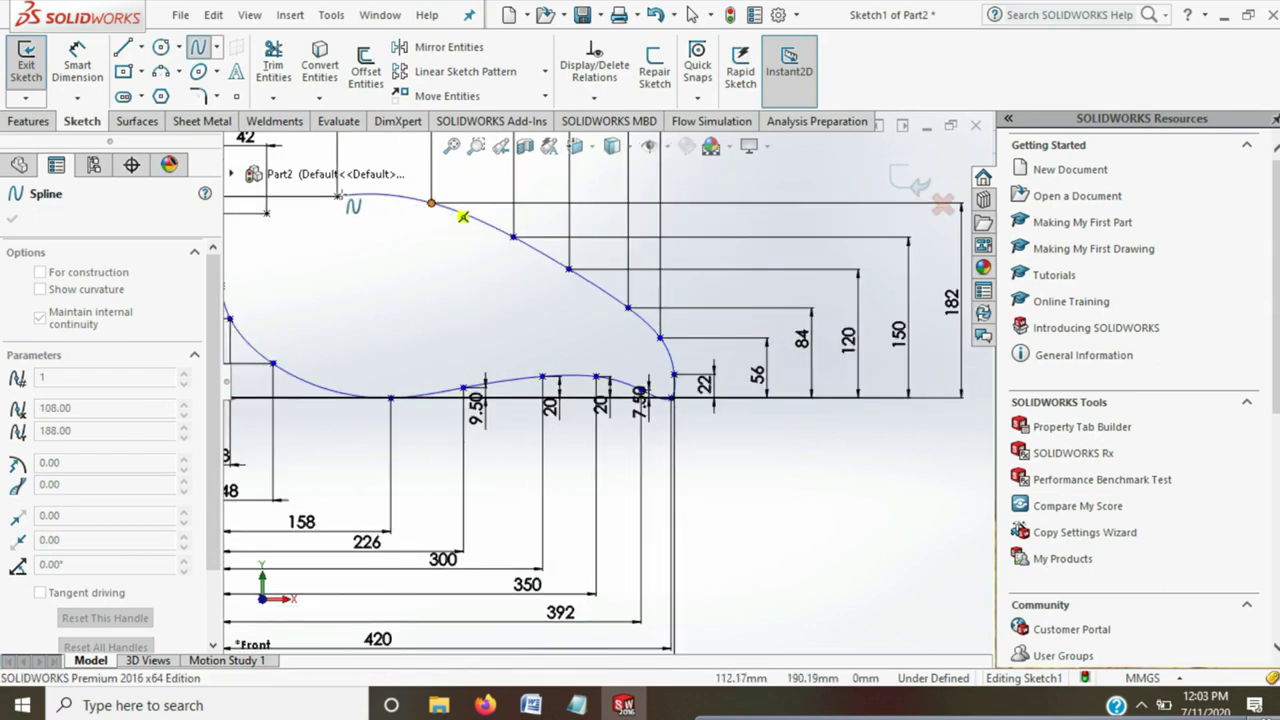
pyautogui.click(337, 196)
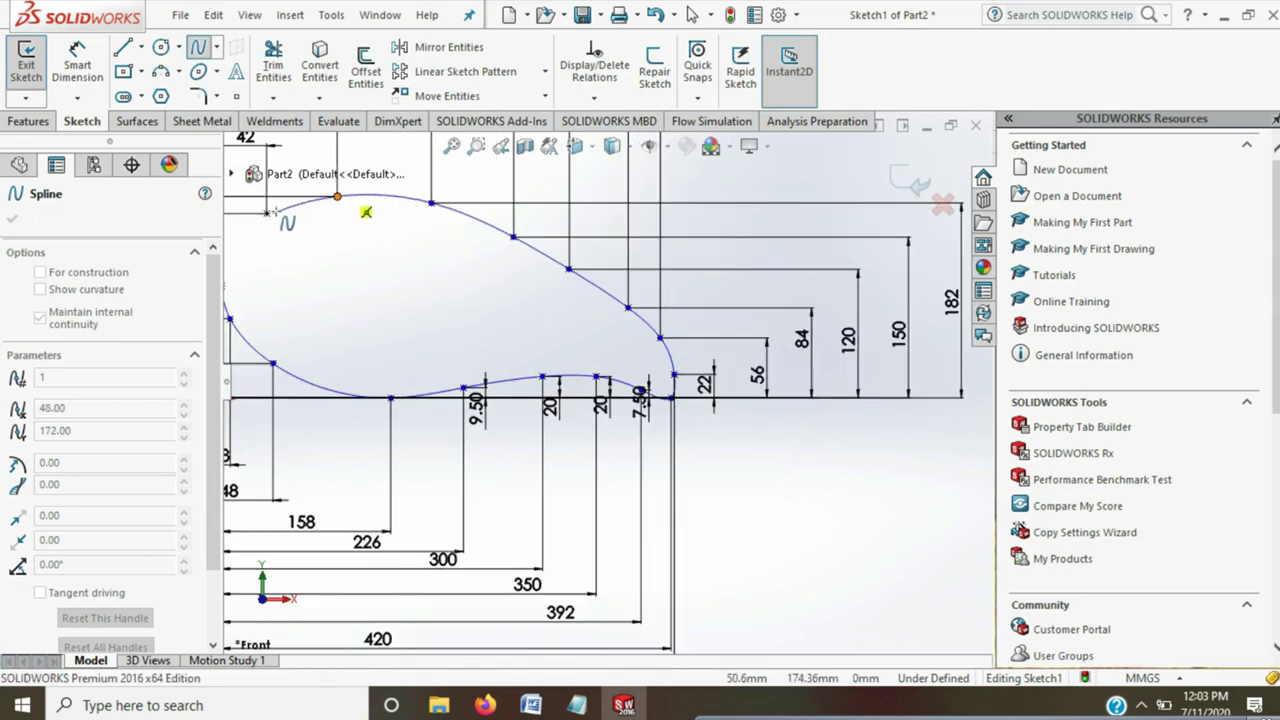
pyautogui.click(266, 213)
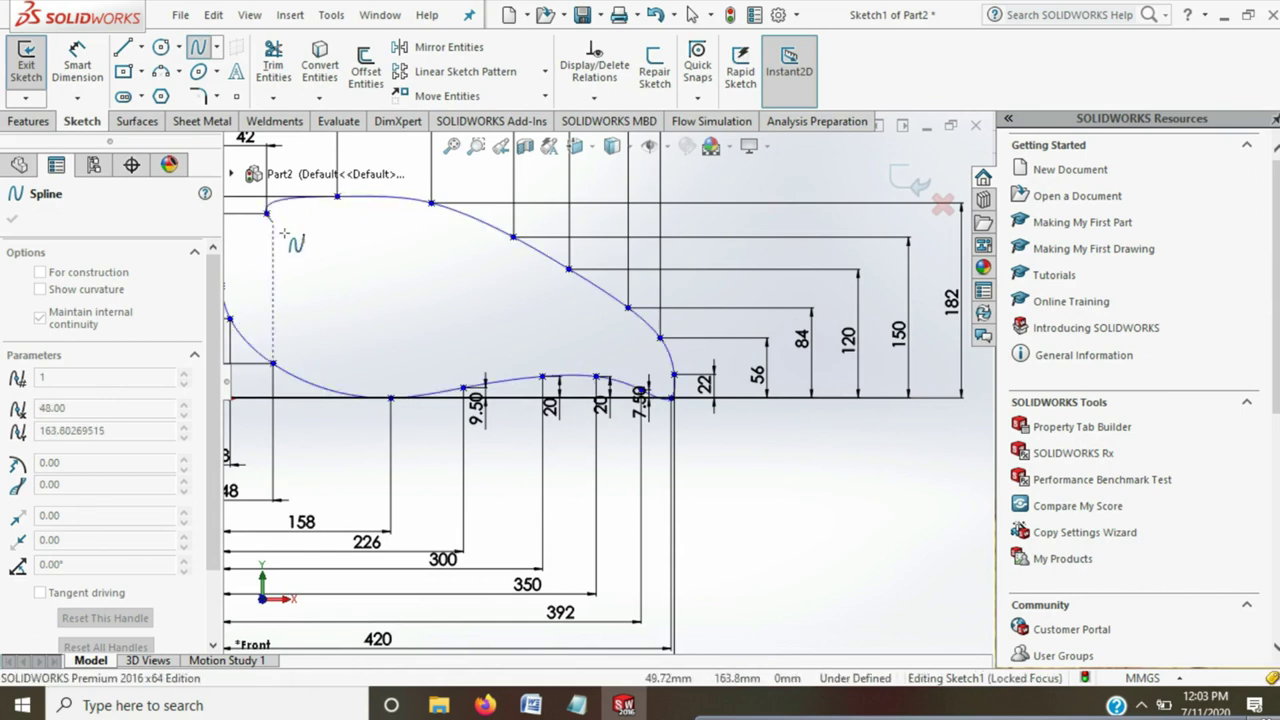
pyautogui.press('f')
pyautogui.click(288, 302)
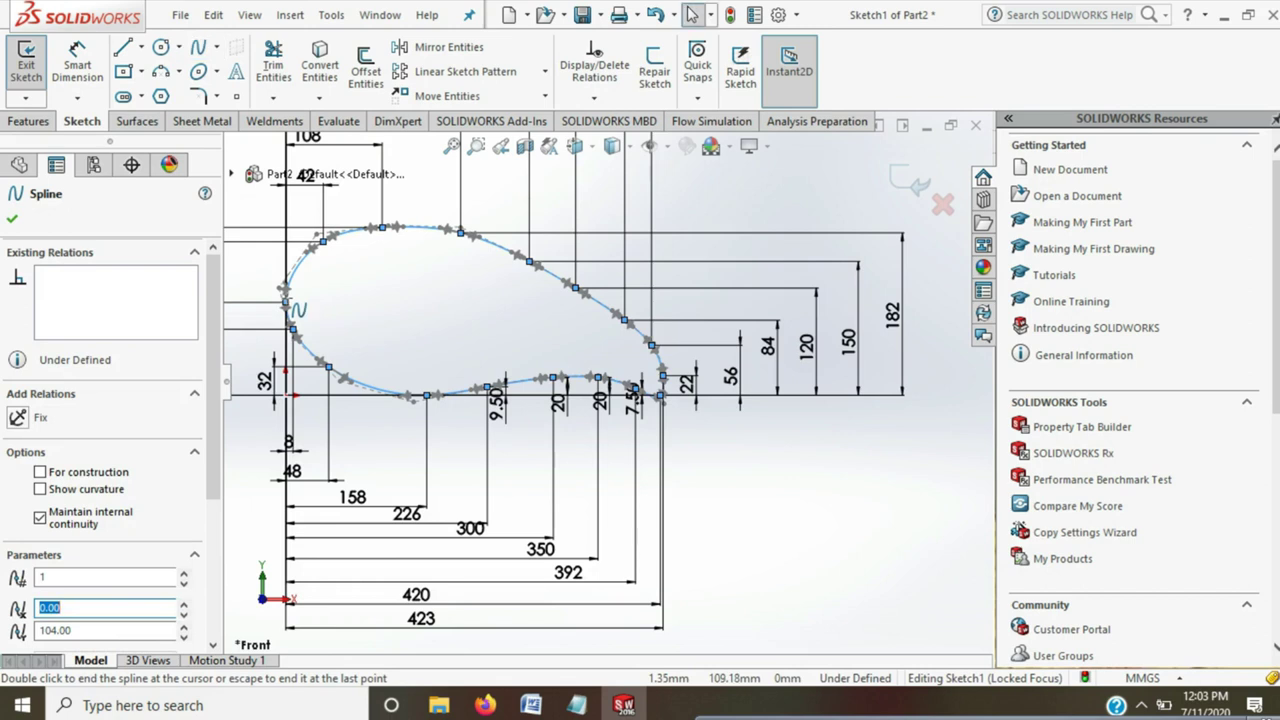
# End the spline and exit Sketch1
pyautogui.press('Escape')
pyautogui.scroll(2, 736, 458)
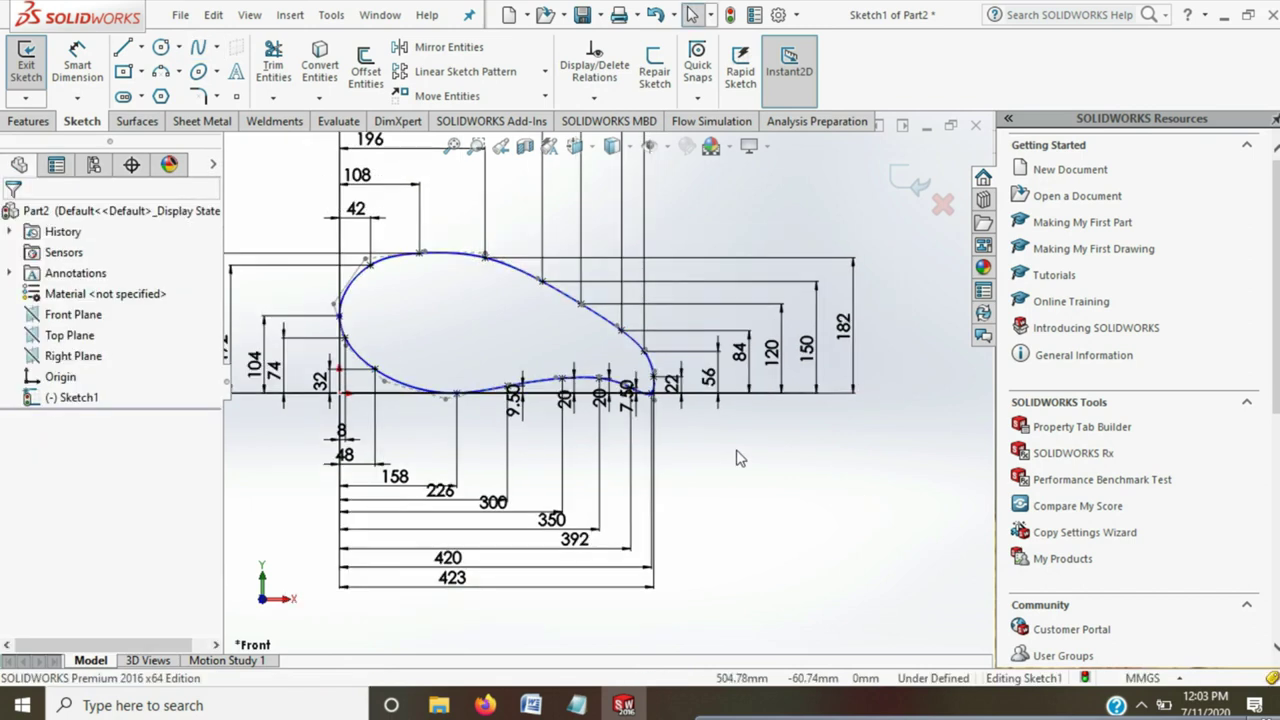
pyautogui.scroll(1, 736, 458)
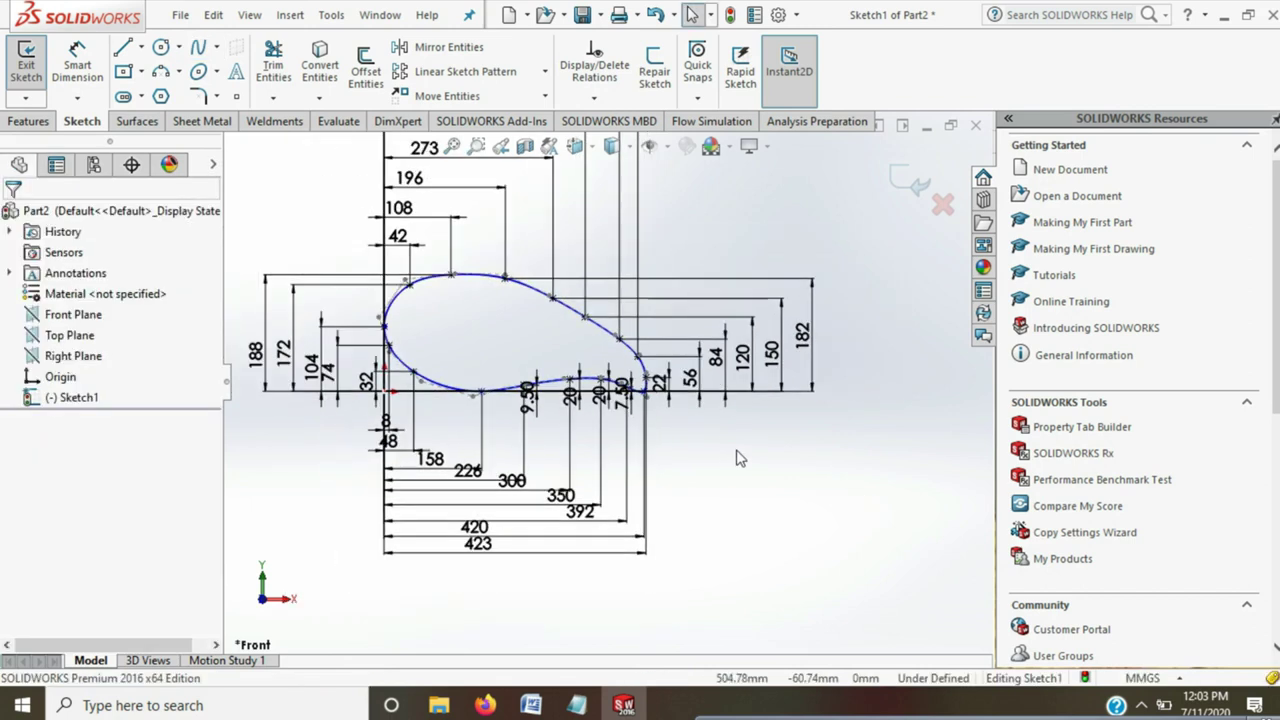
pyautogui.click(893, 173)
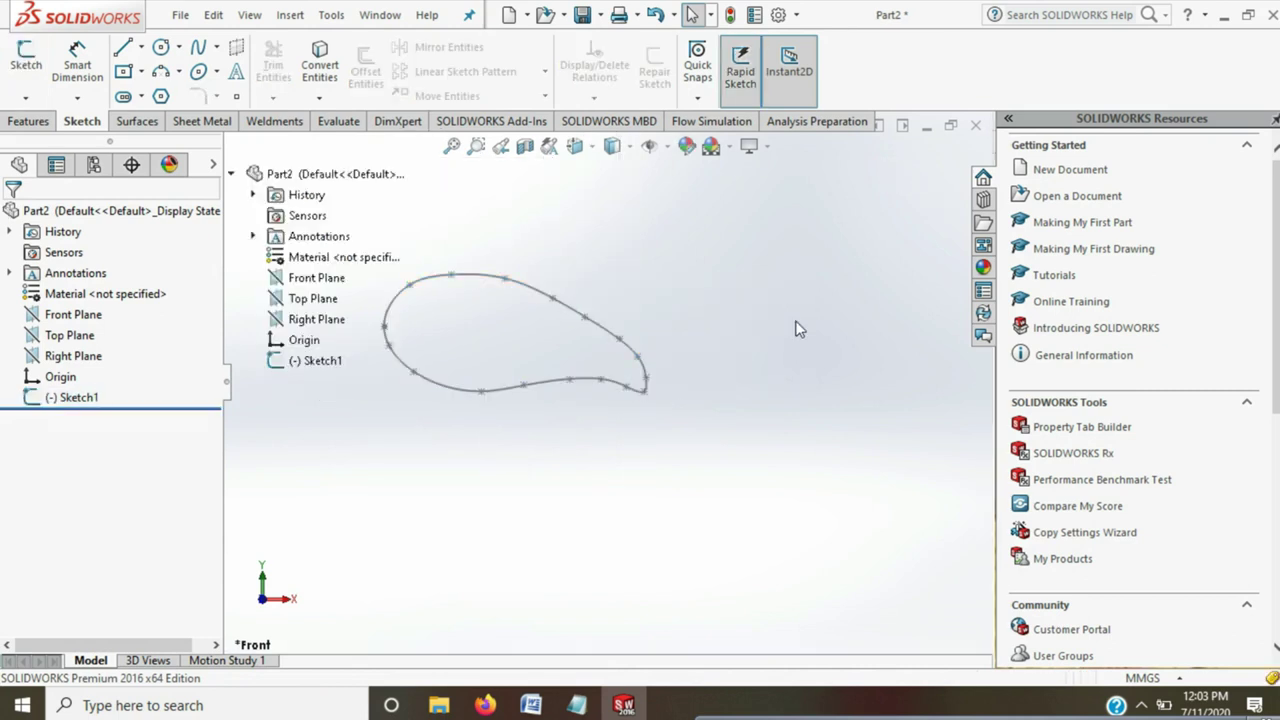
pyautogui.press('z')
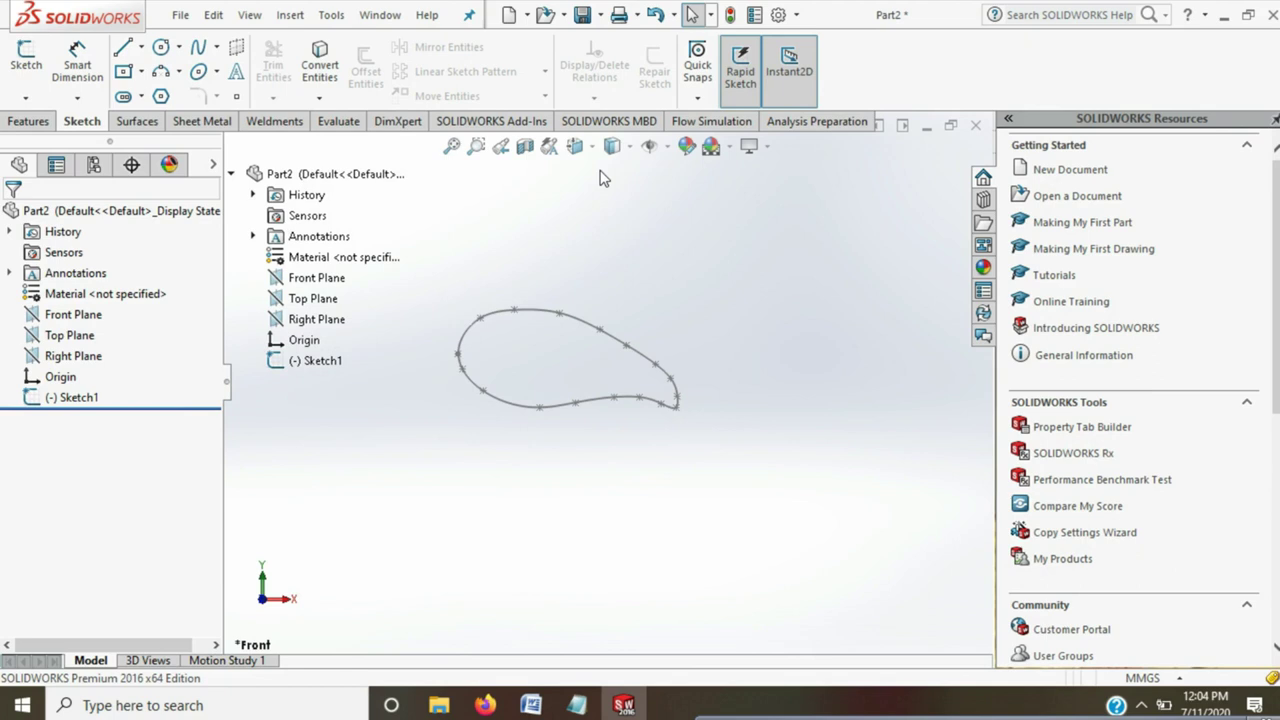
pyautogui.click(28, 121)
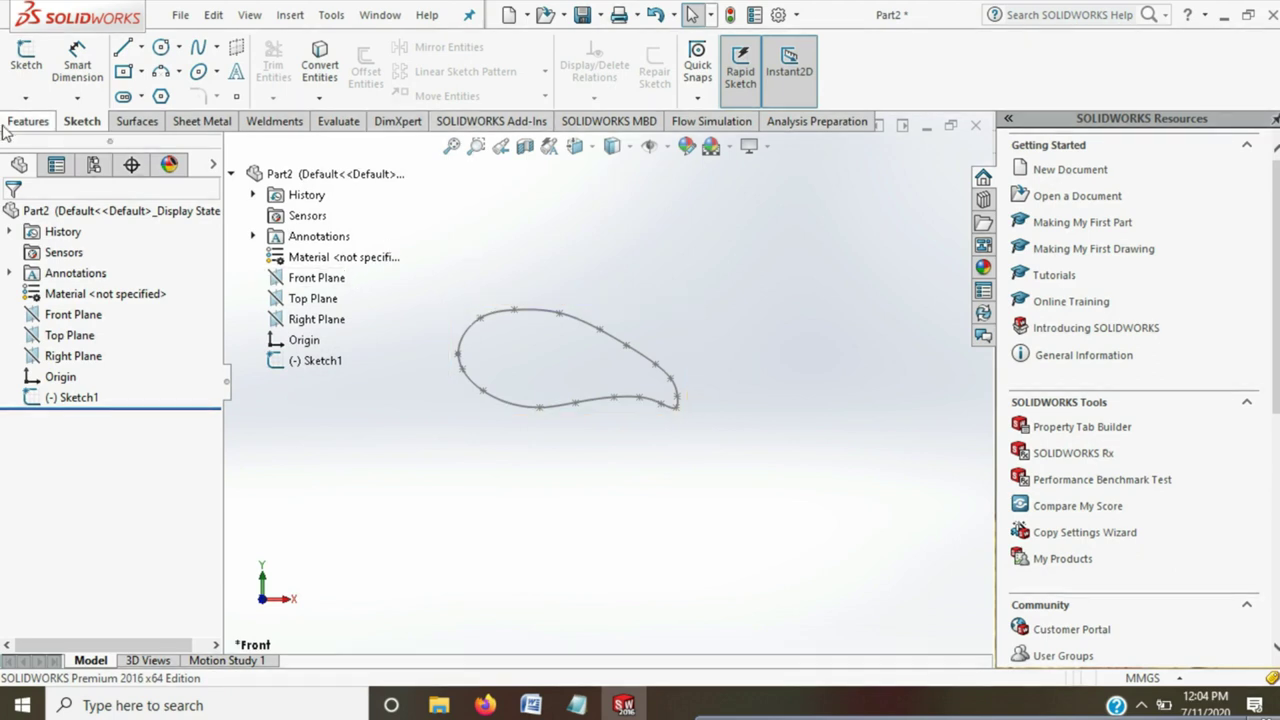
# Insert a reference plane on the Front Plane with a 124 mm offset distance
pyautogui.click(752, 97)
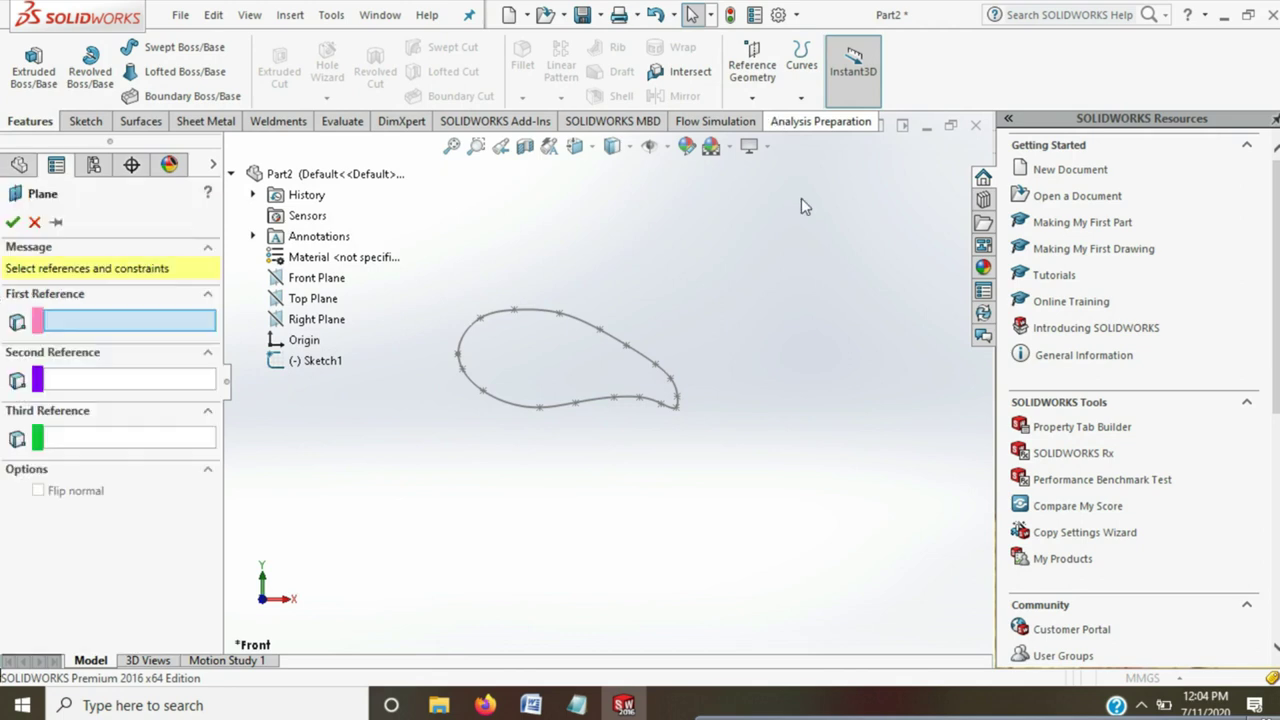
pyautogui.click(312, 285)
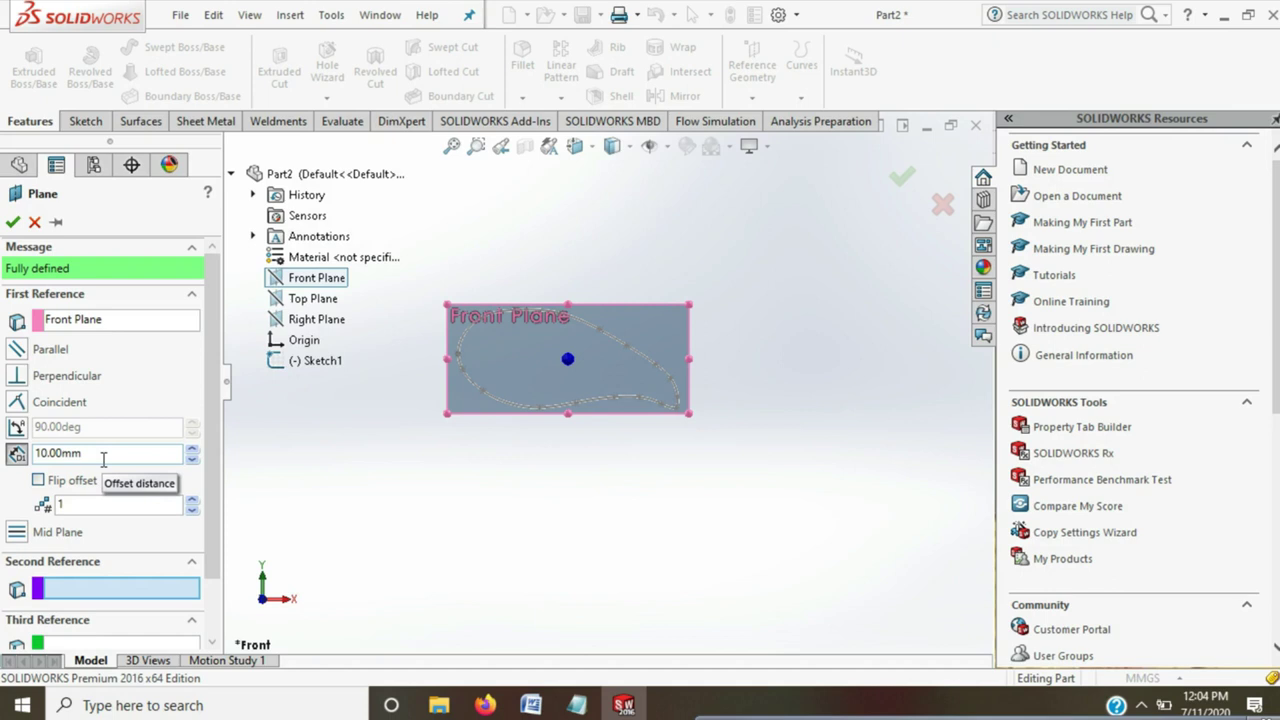
pyautogui.click(103, 457)
pyautogui.write('124')
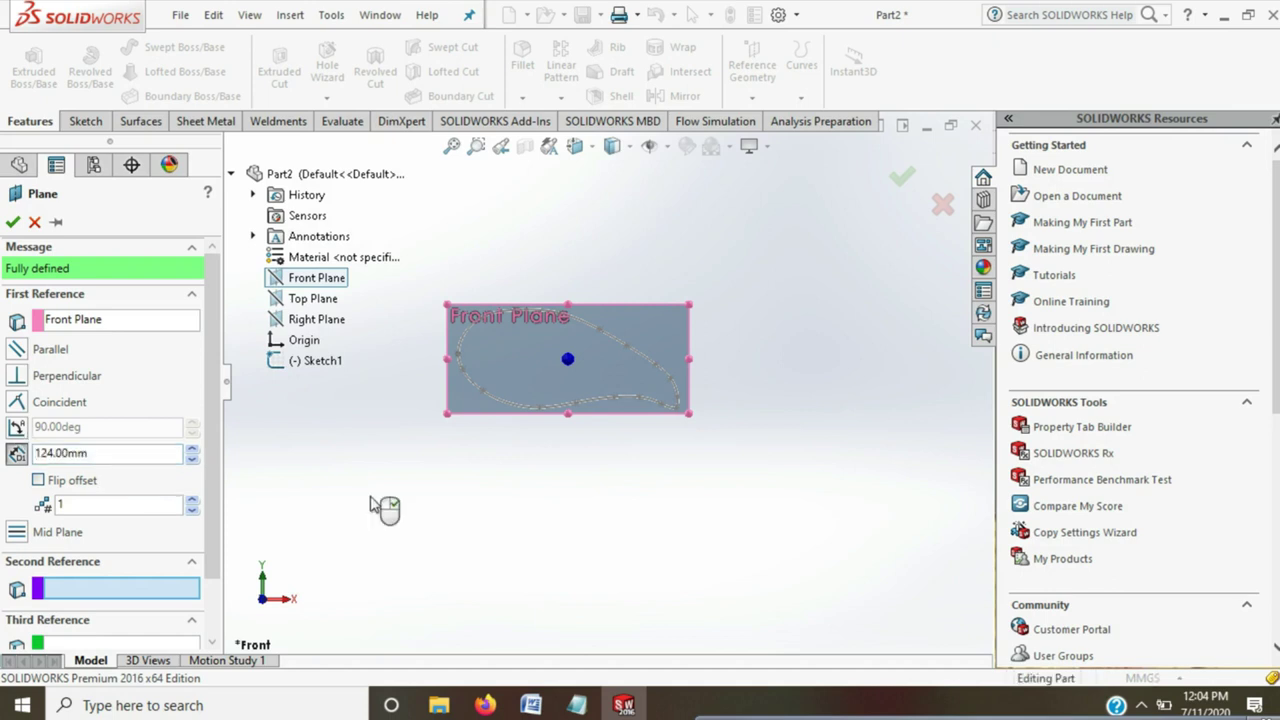
pyautogui.click(897, 184)
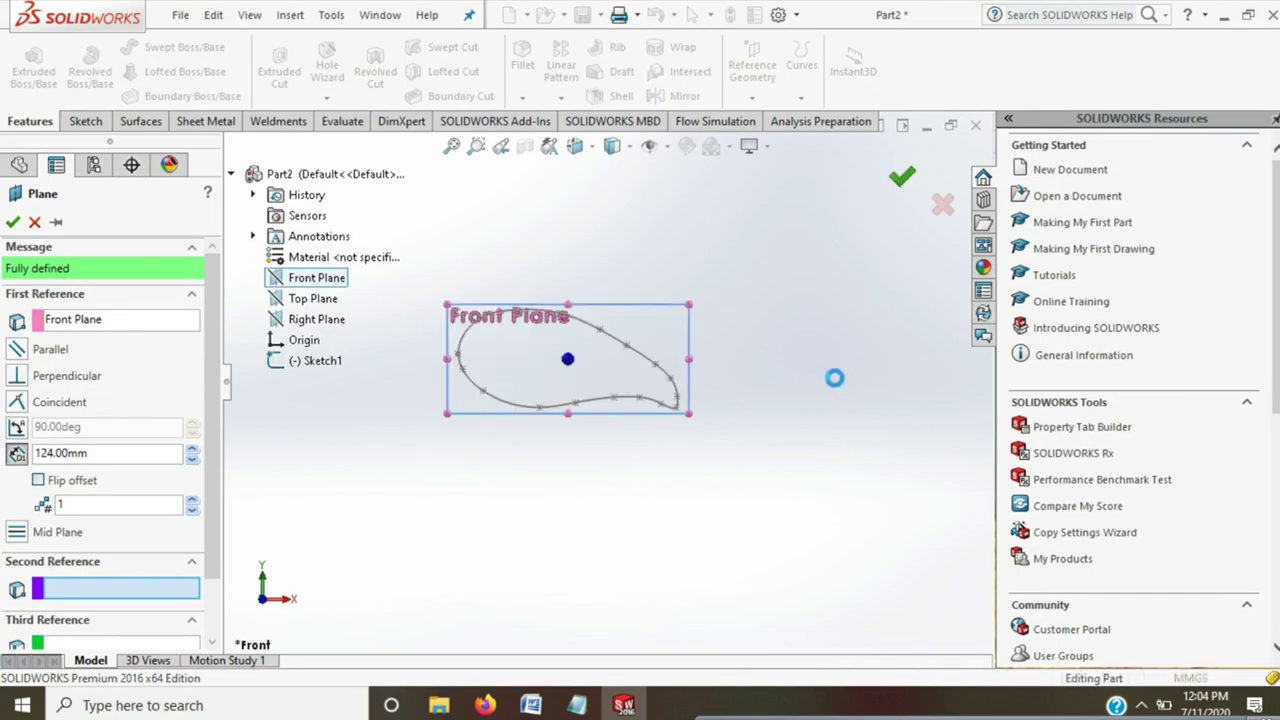
pyautogui.hotkey('ctrl', '4')
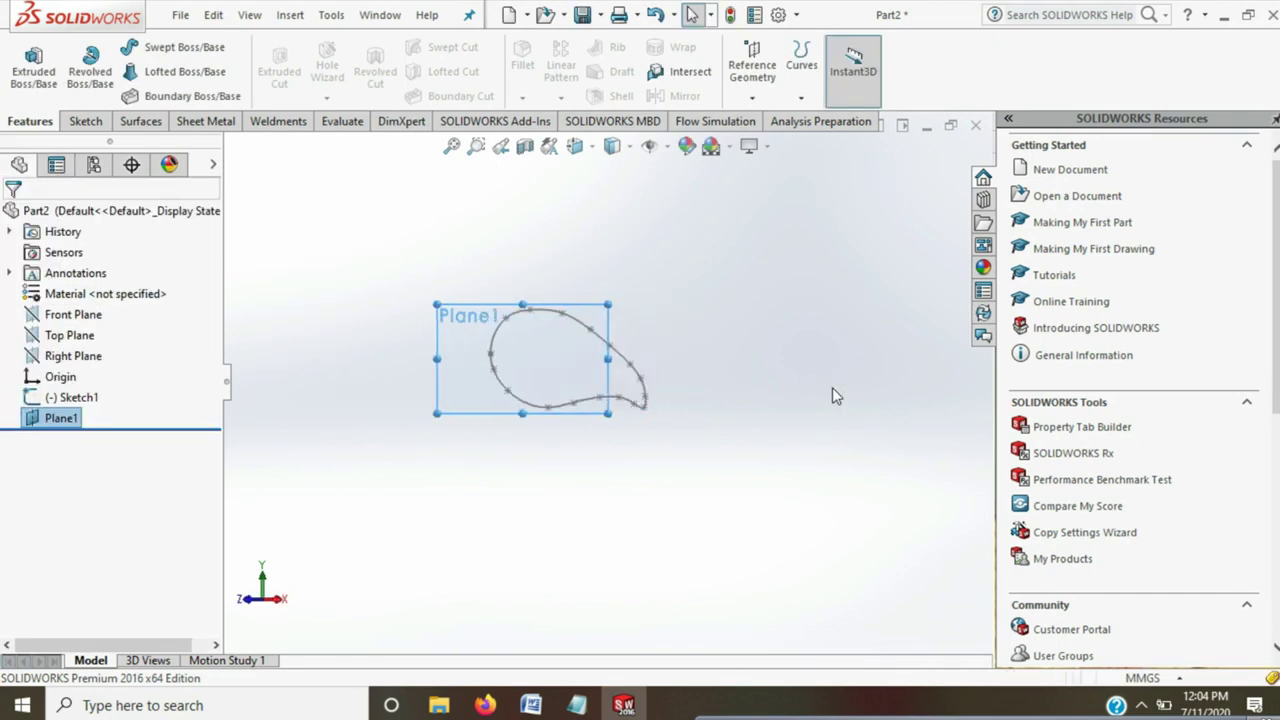
# Return to the Front view and open a new sketch, Sketch2, on Plane1
pyautogui.hotkey('ctrl', '1')
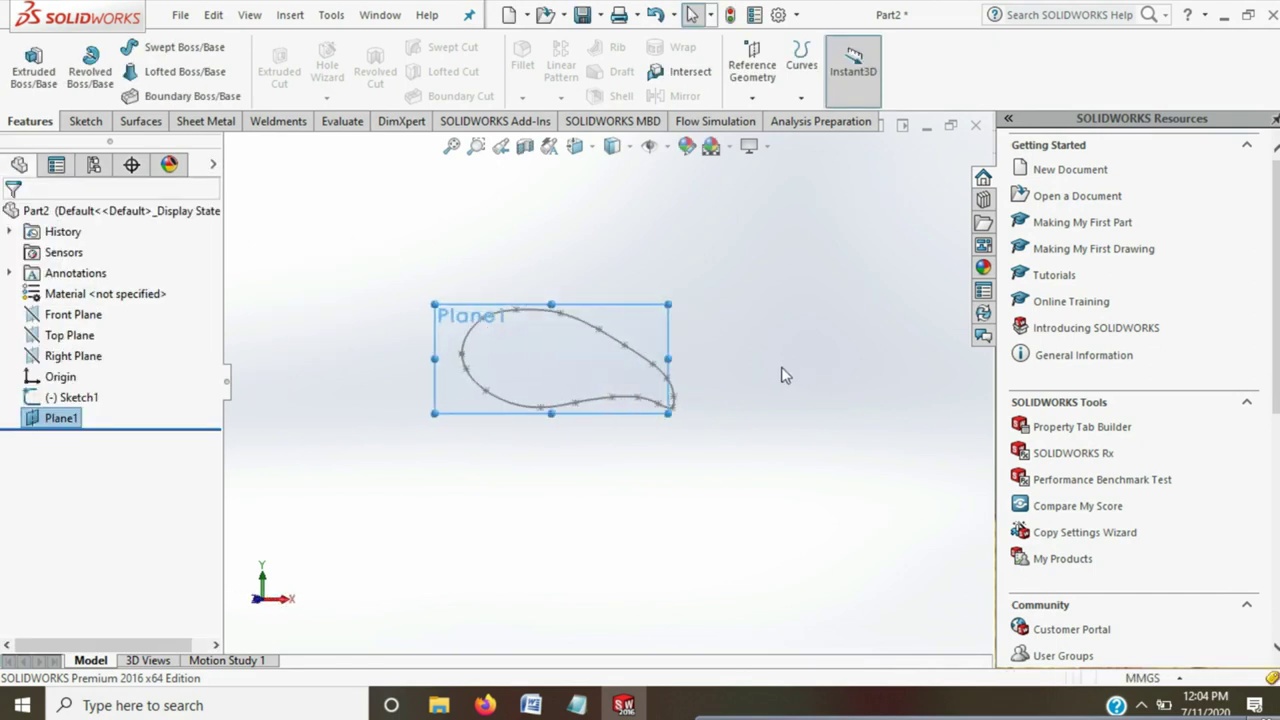
pyautogui.click(85, 121)
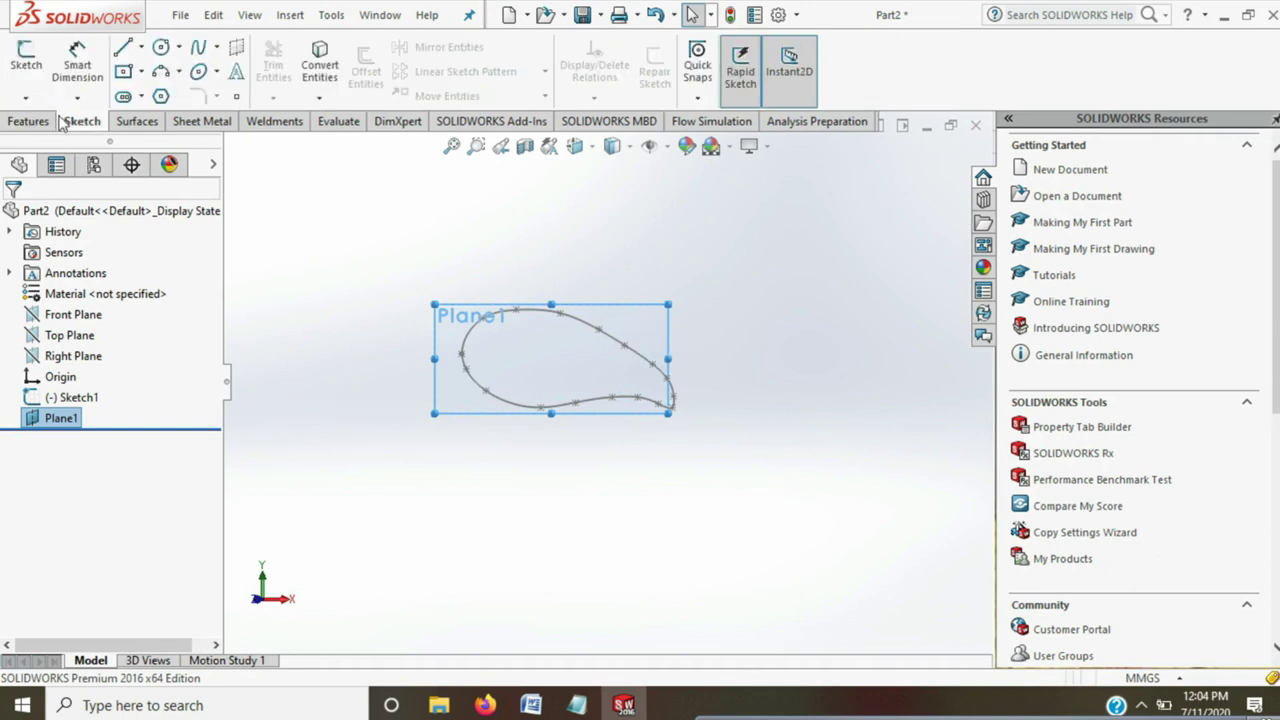
pyautogui.click(28, 70)
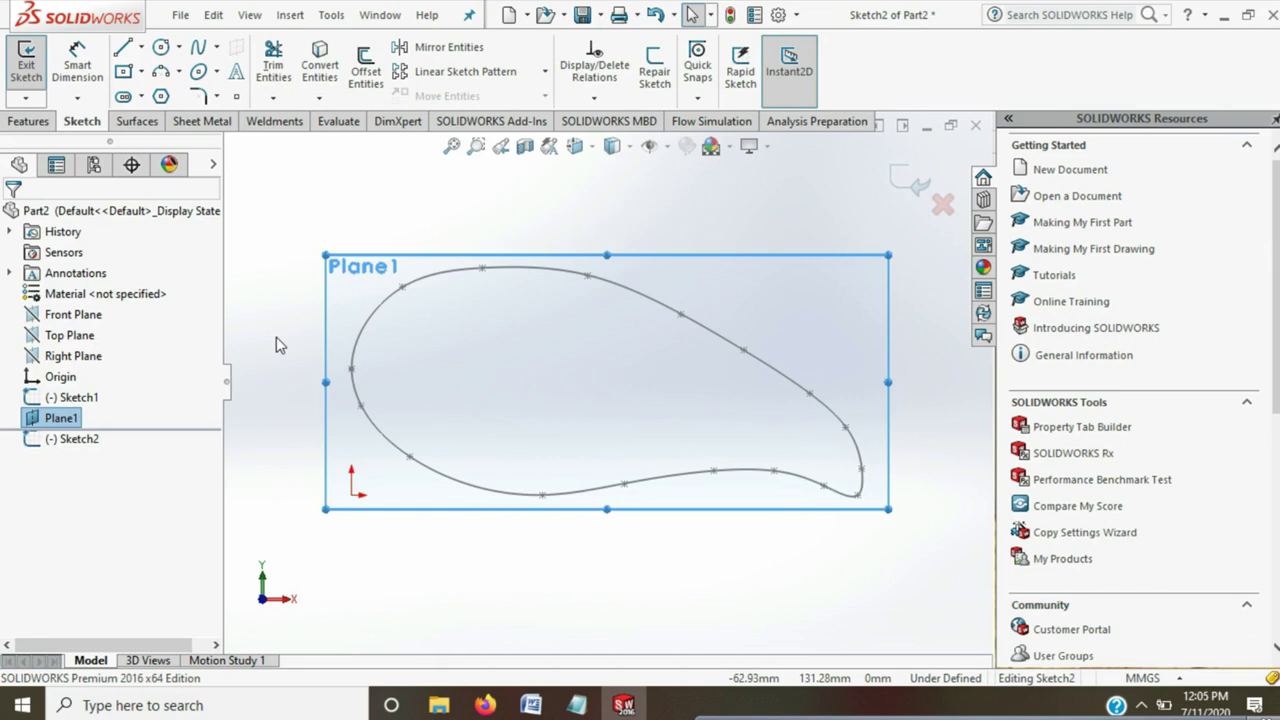
# Place seven points with the Point tool, spread inside, above and near the ends of the tank outline
pyautogui.click(236, 96)
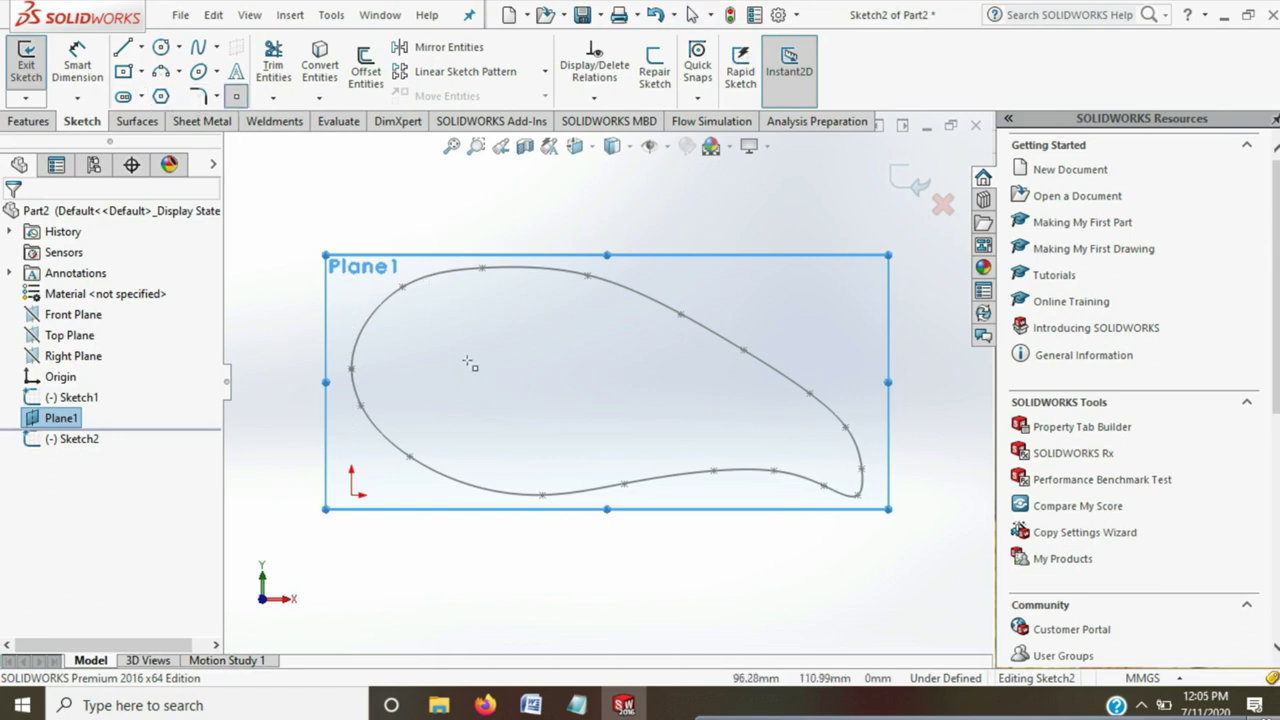
pyautogui.click(436, 345)
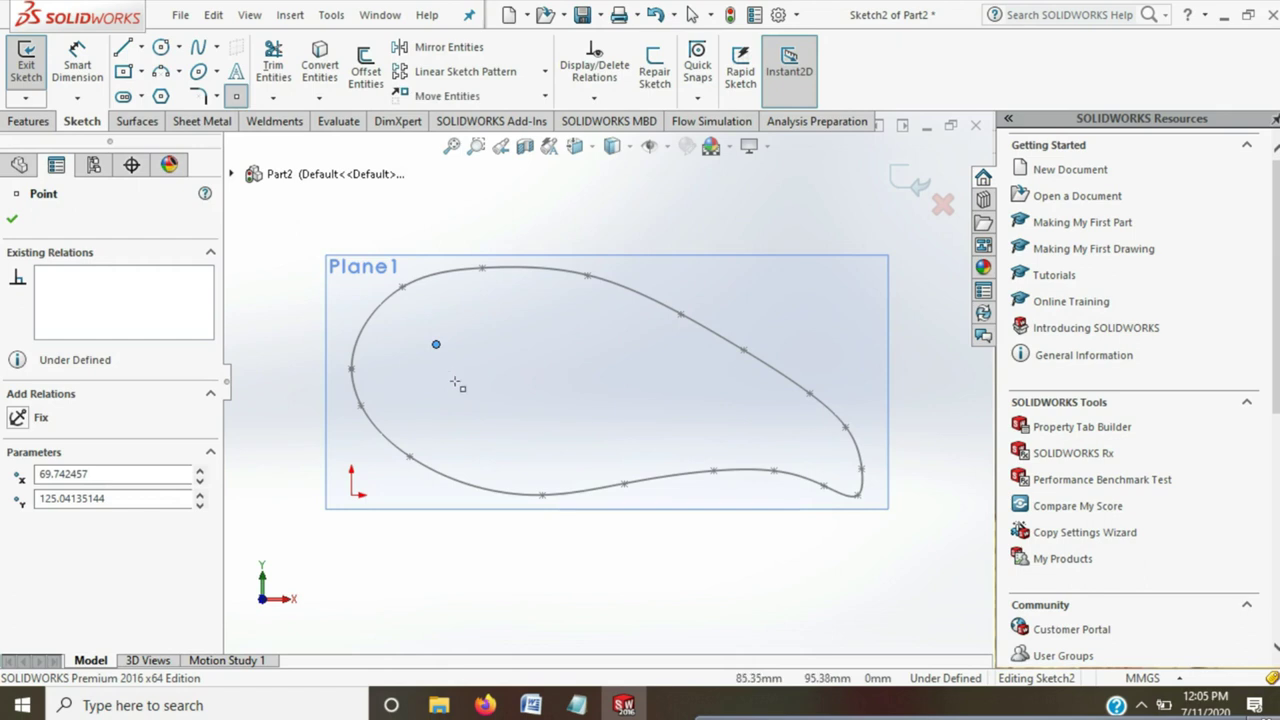
pyautogui.click(527, 404)
pyautogui.click(627, 376)
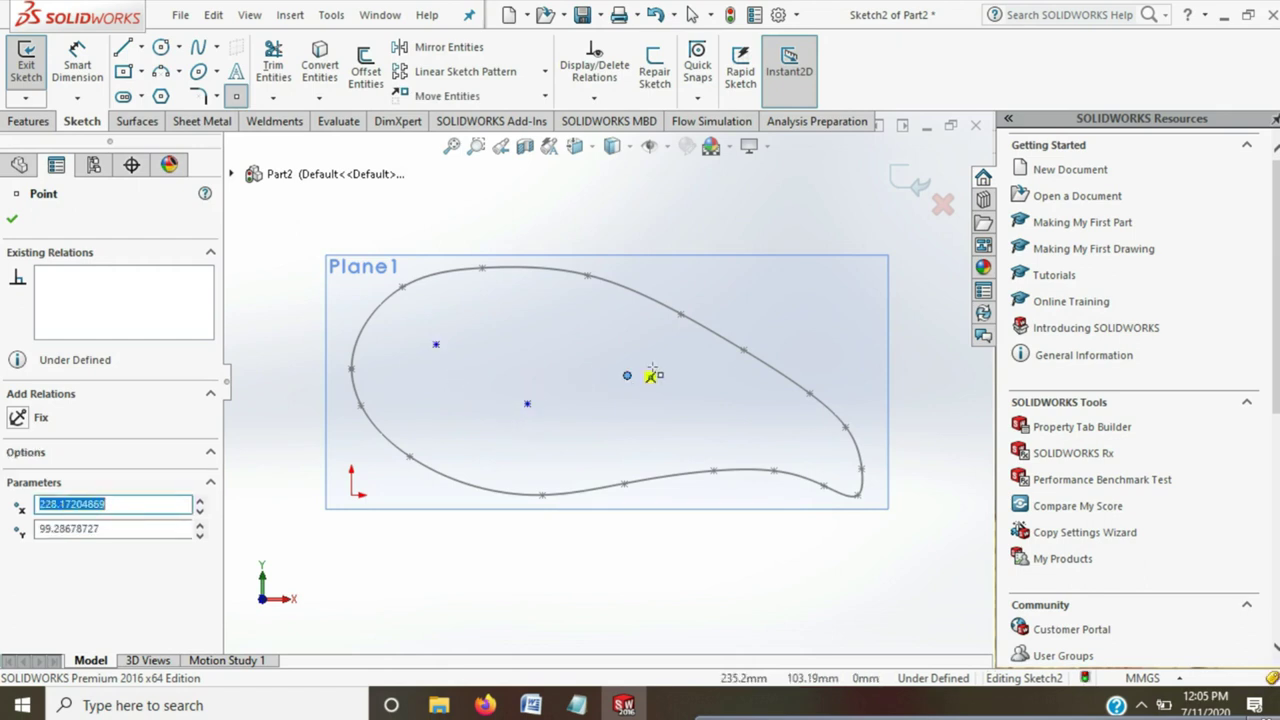
pyautogui.click(782, 361)
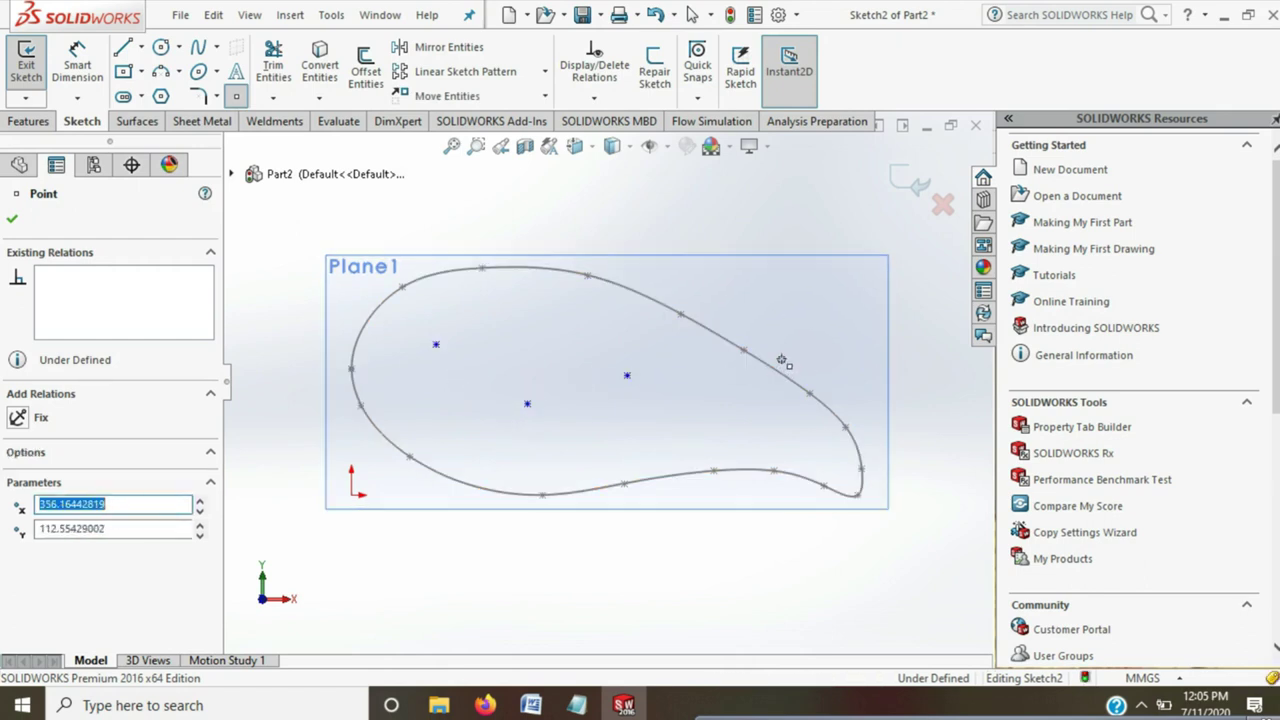
pyautogui.click(691, 292)
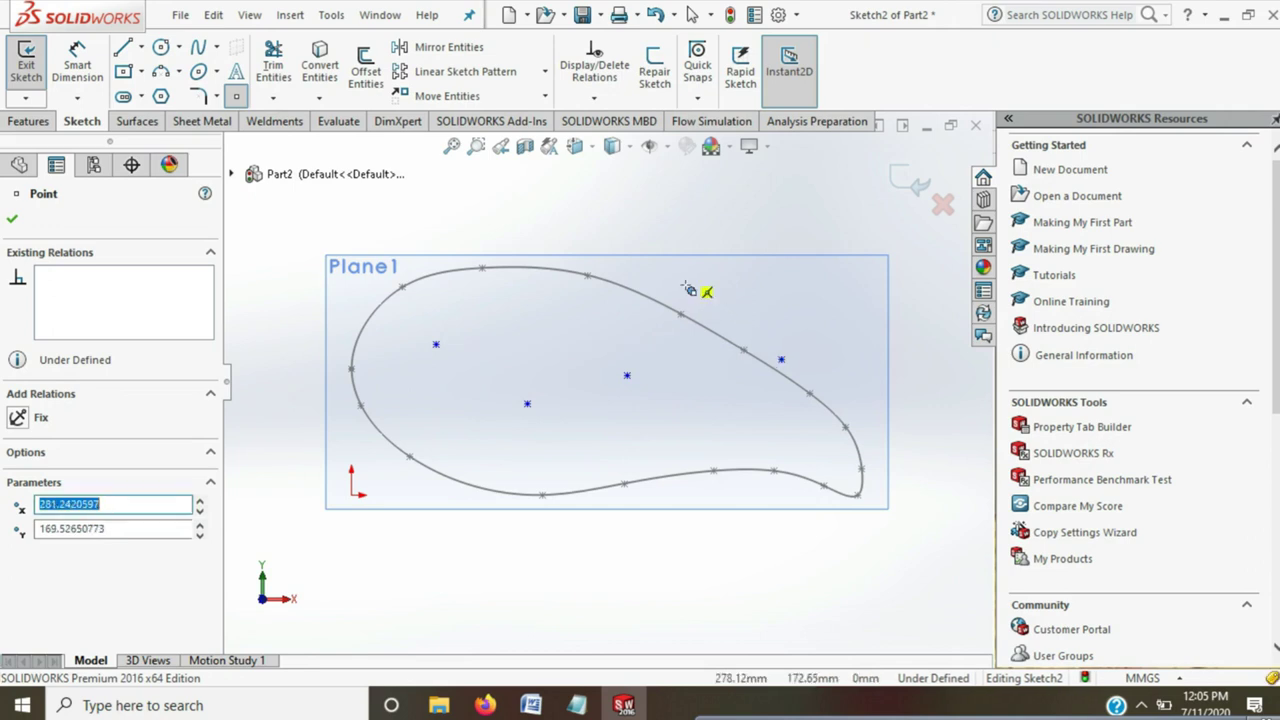
pyautogui.click(576, 241)
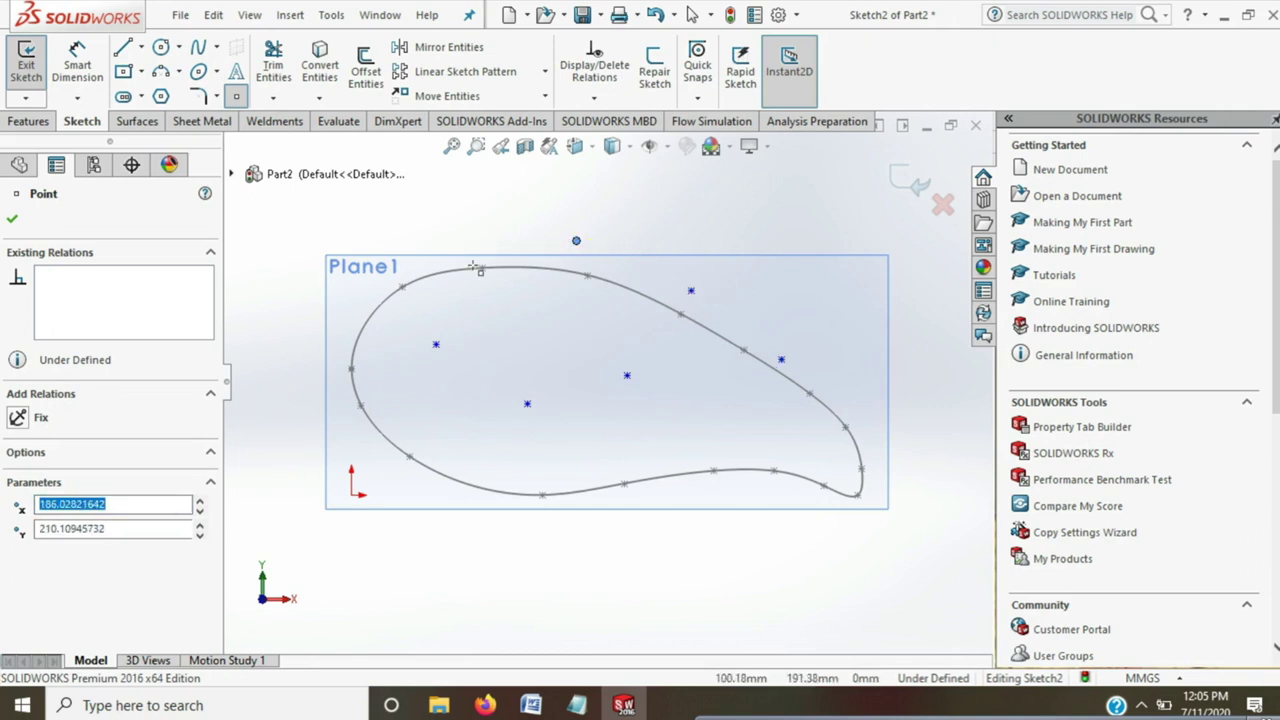
pyautogui.click(470, 281)
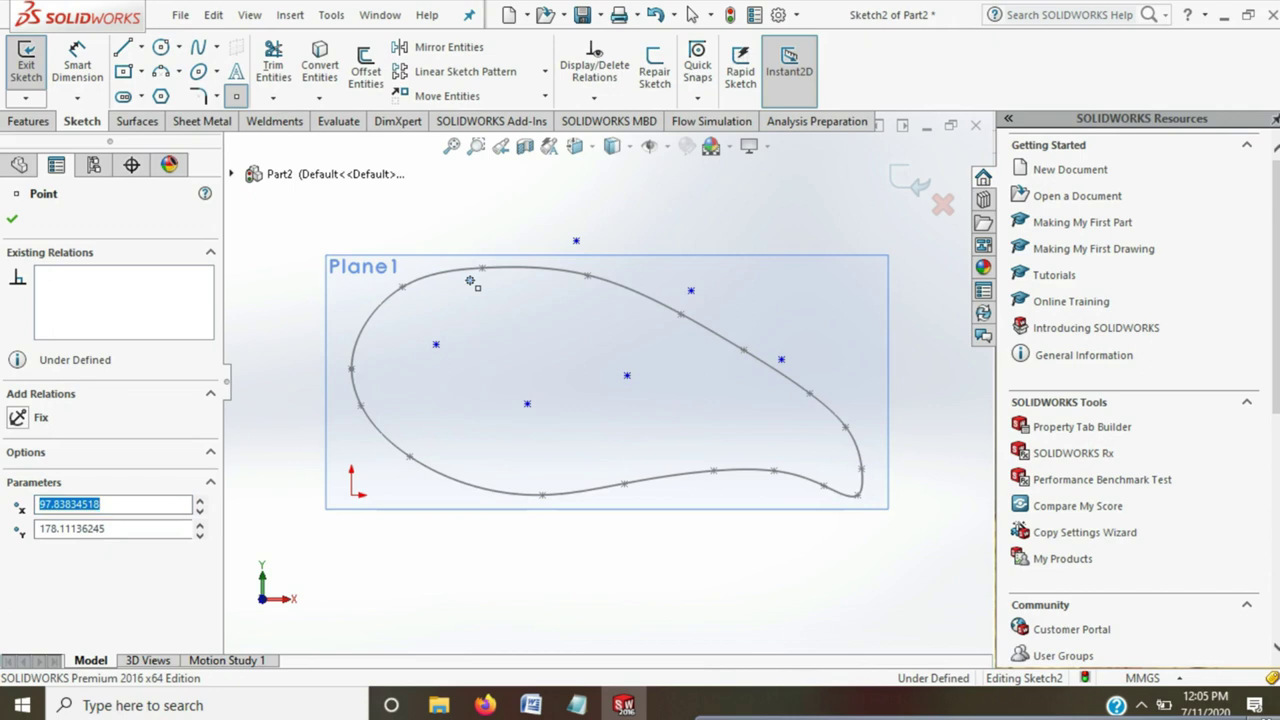
pyautogui.press('Escape')
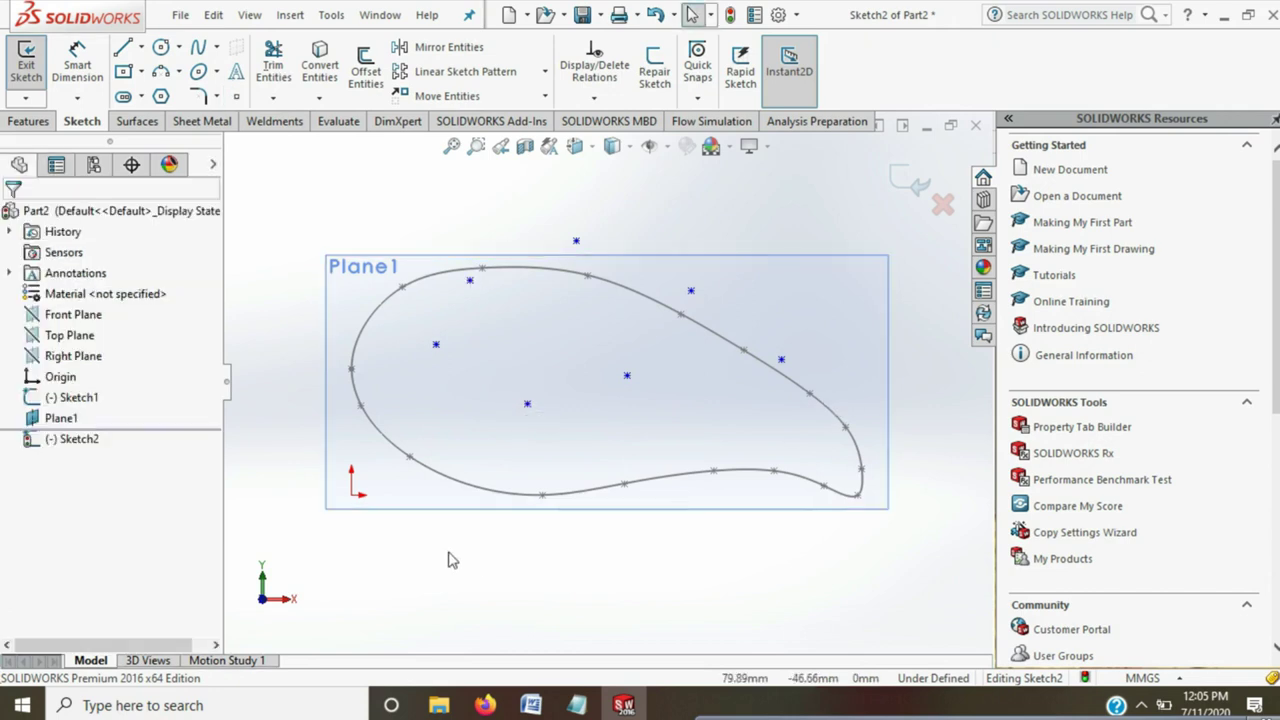
pyautogui.click(77, 65)
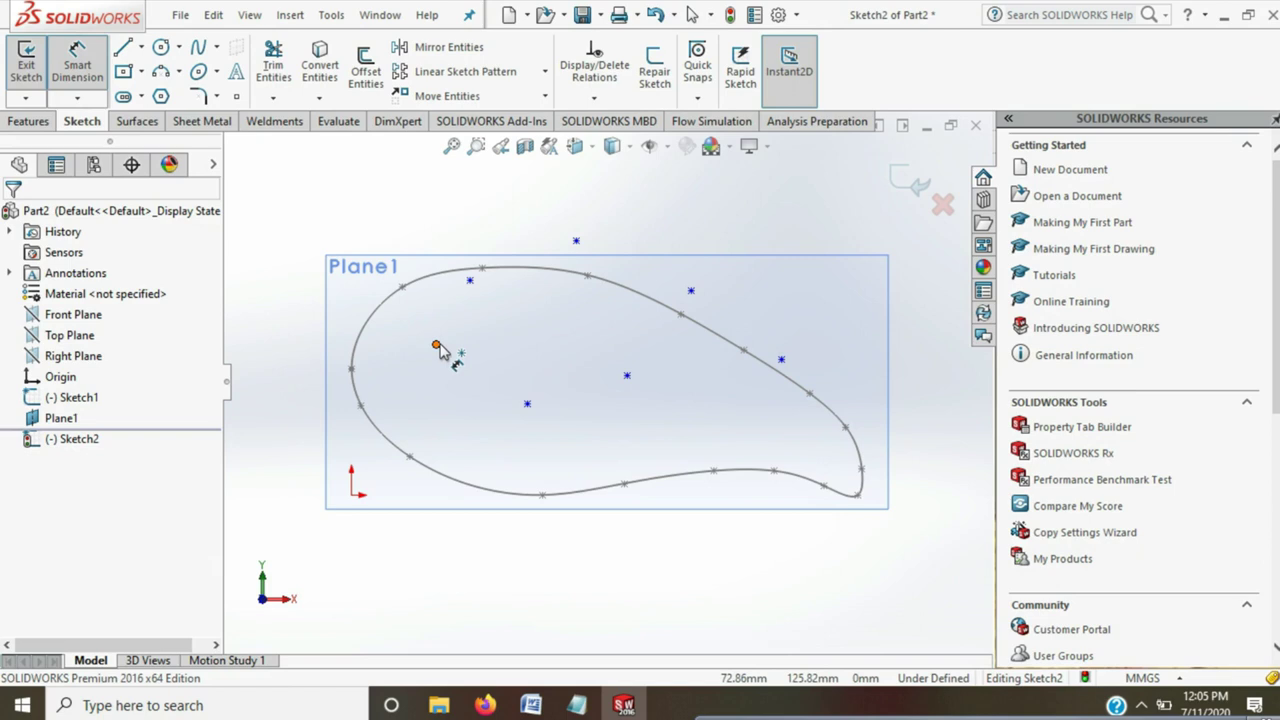
# Dimension the lowest, left and upper-left points vertically to the origin: 75.87, 125.04 and 178.11 mm
pyautogui.click(527, 403)
pyautogui.click(352, 494)
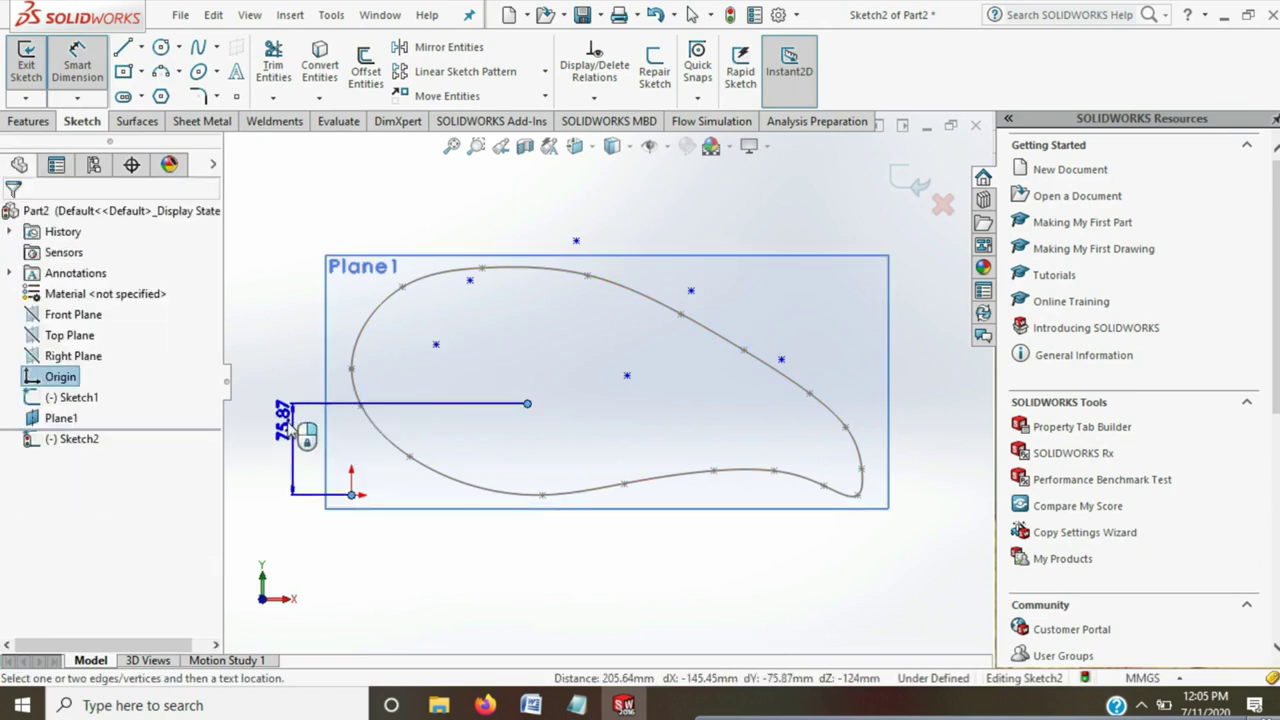
pyautogui.click(325, 433)
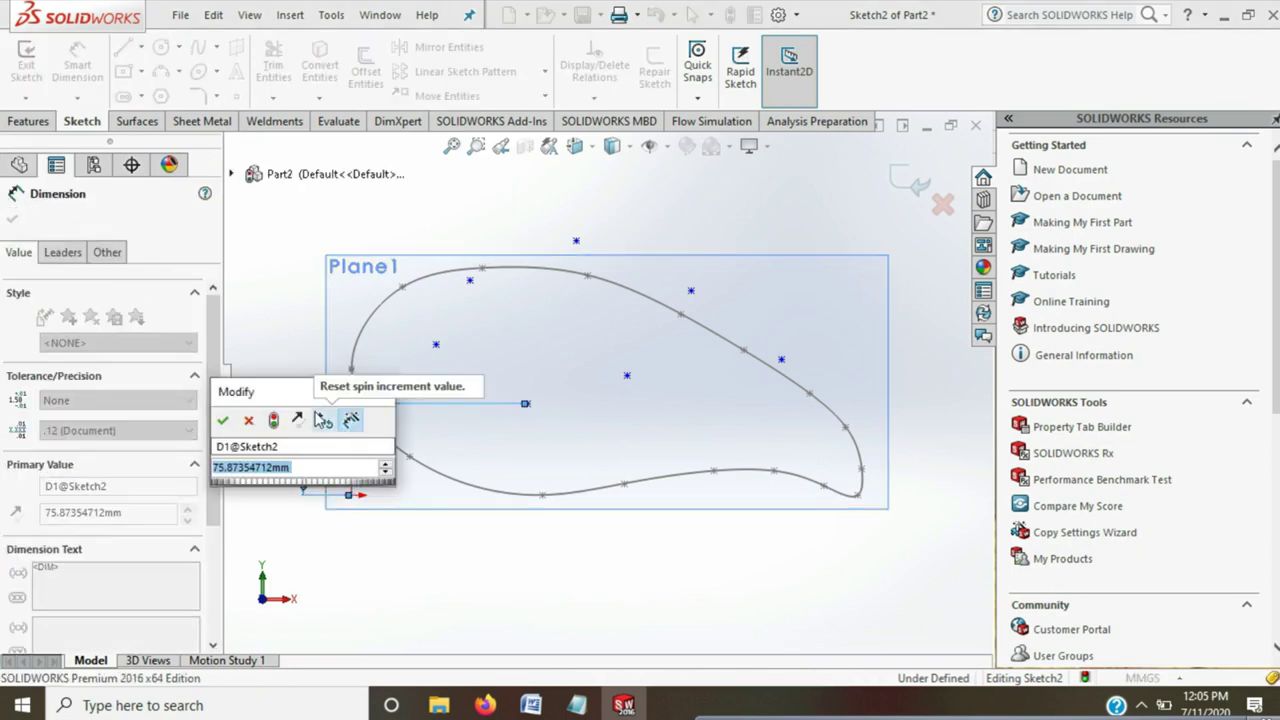
pyautogui.press('Return')
pyautogui.press('z')
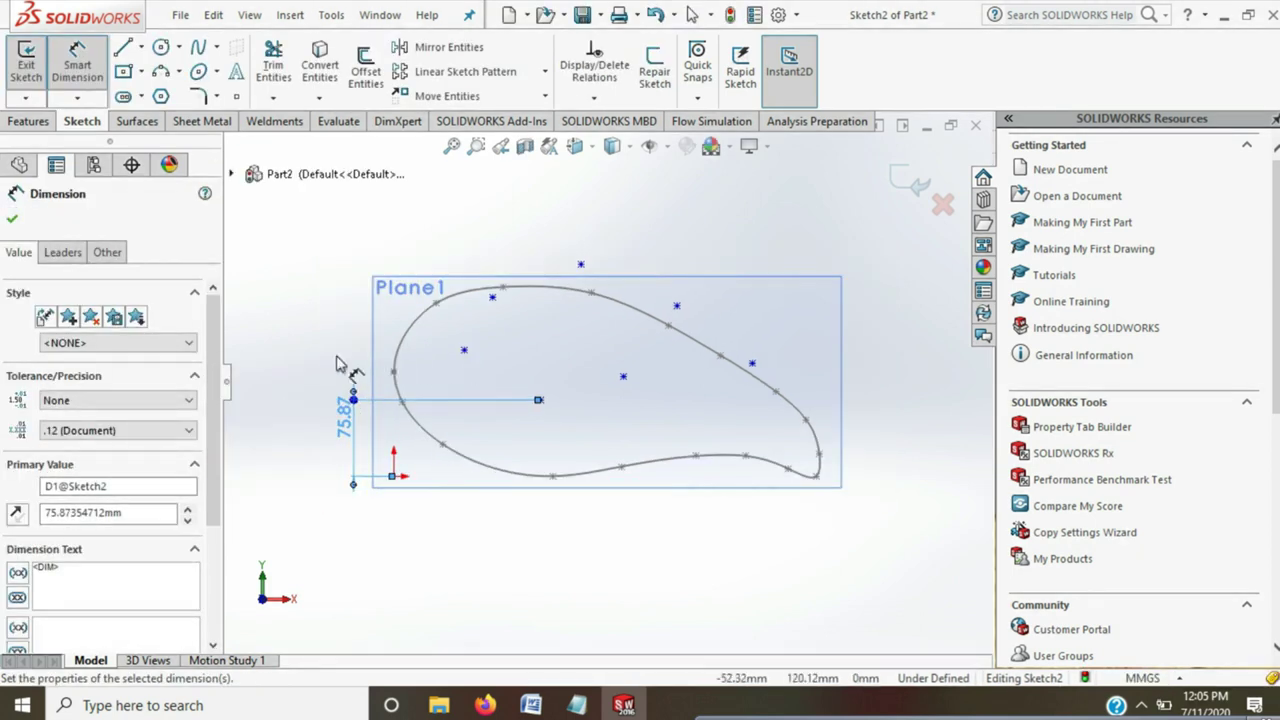
pyautogui.click(464, 350)
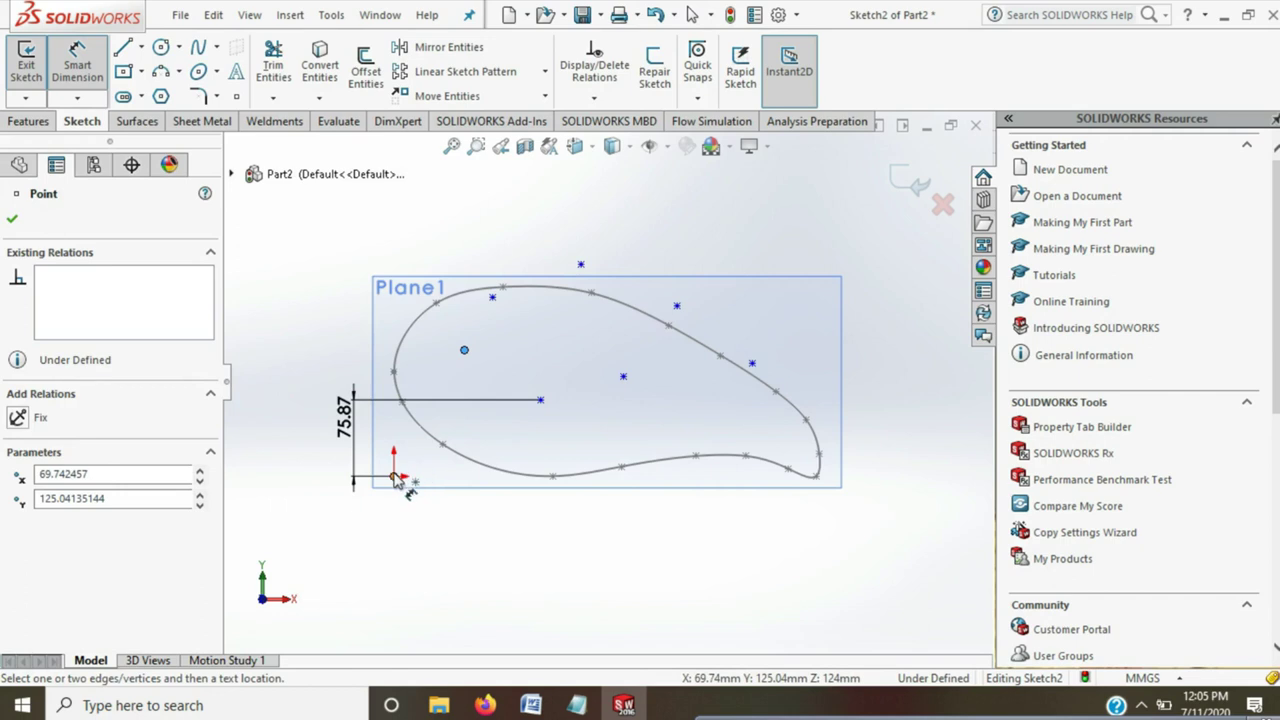
pyautogui.click(395, 478)
pyautogui.click(305, 462)
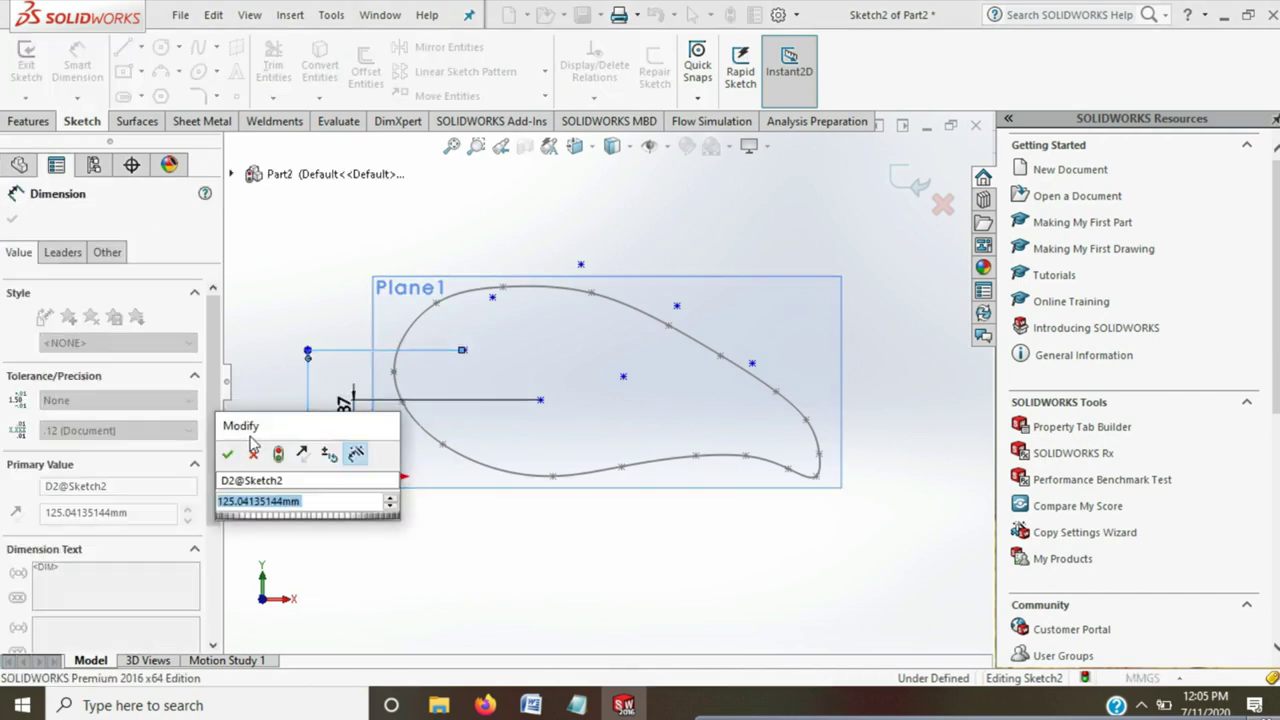
pyautogui.press('Return')
pyautogui.press('z')
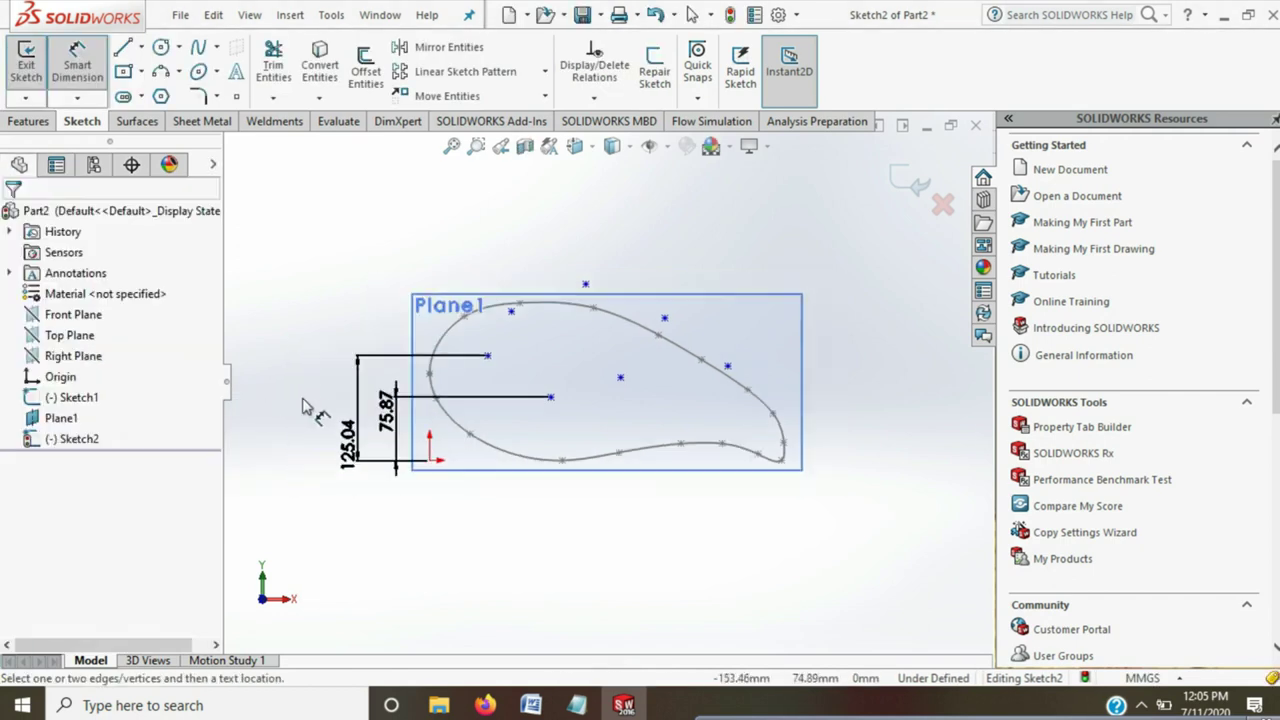
pyautogui.press('z')
pyautogui.click(527, 322)
pyautogui.click(459, 447)
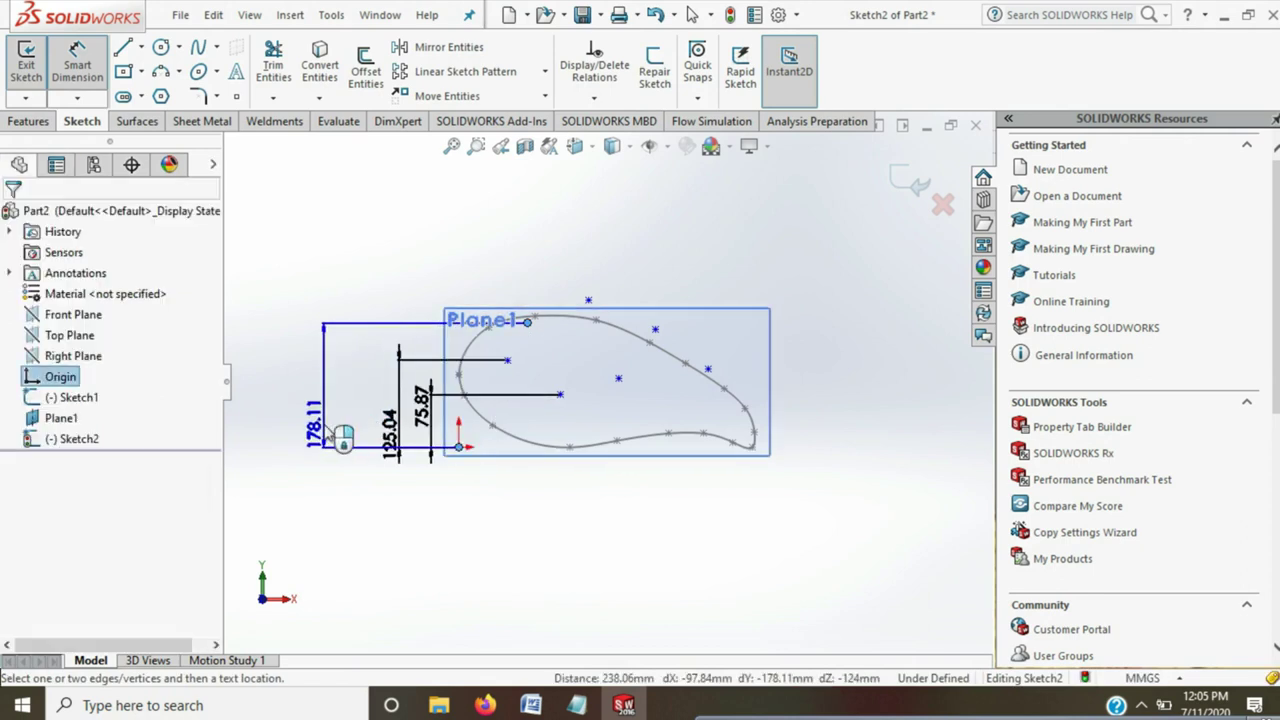
pyautogui.click(355, 440)
pyautogui.press('Return')
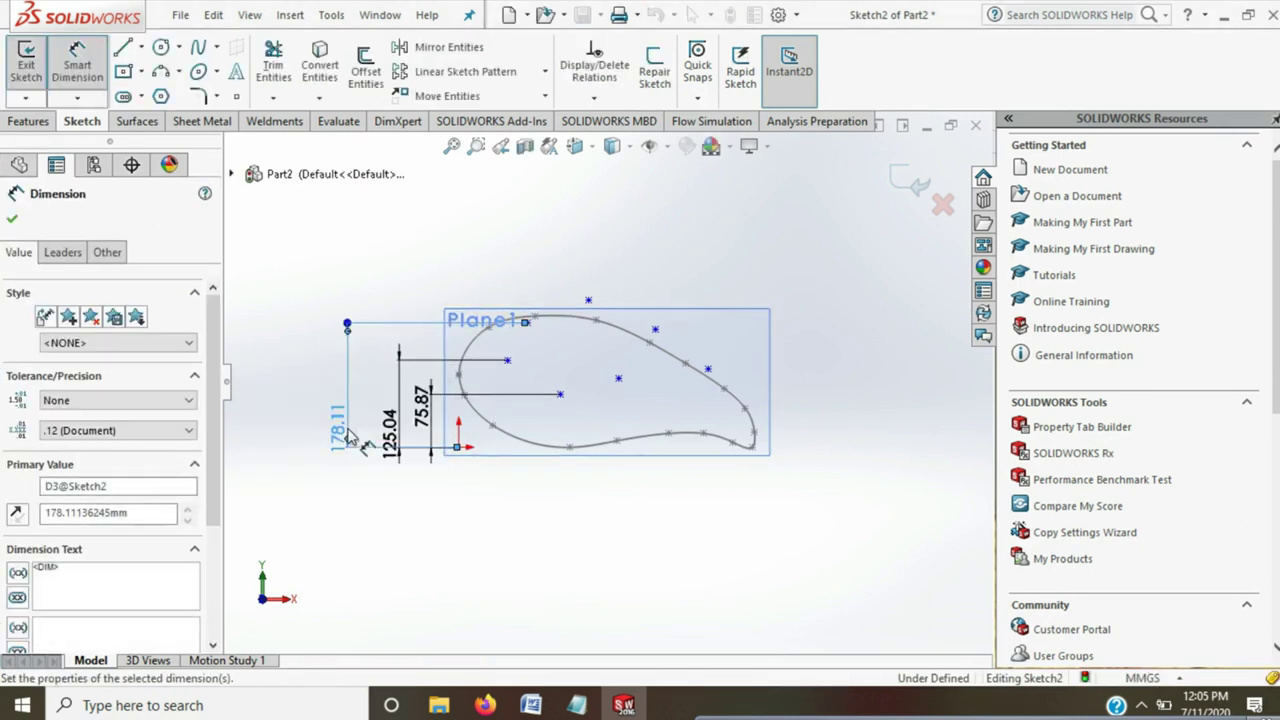
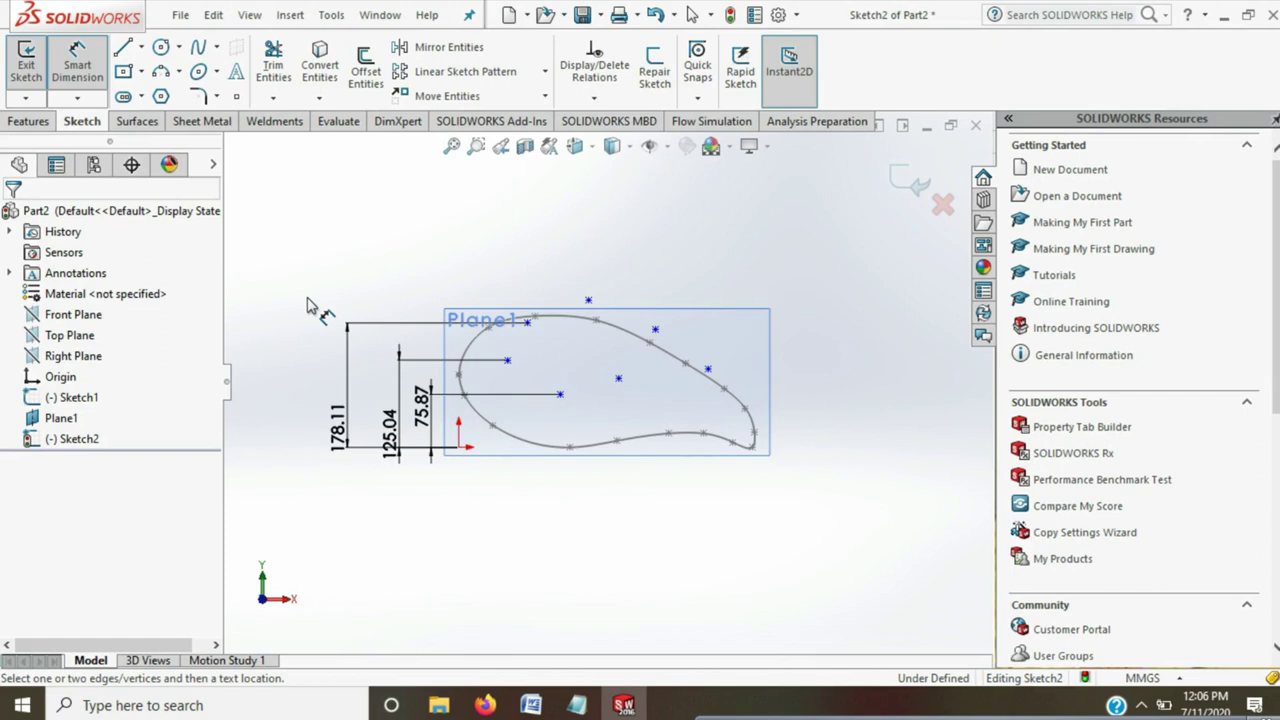
# Dimension two lower spline points vertically from the origin: 99.29 and 112.55
pyautogui.click(618, 378)
pyautogui.click(459, 447)
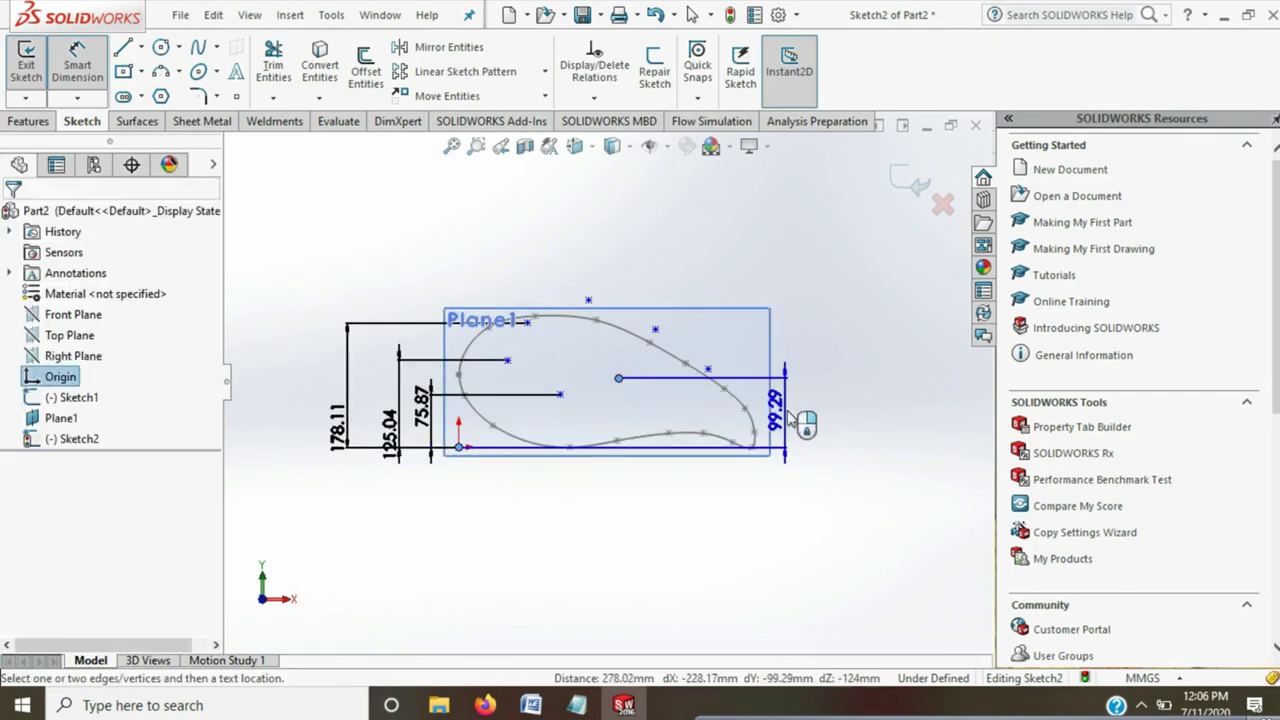
pyautogui.click(745, 457)
pyautogui.press('Return')
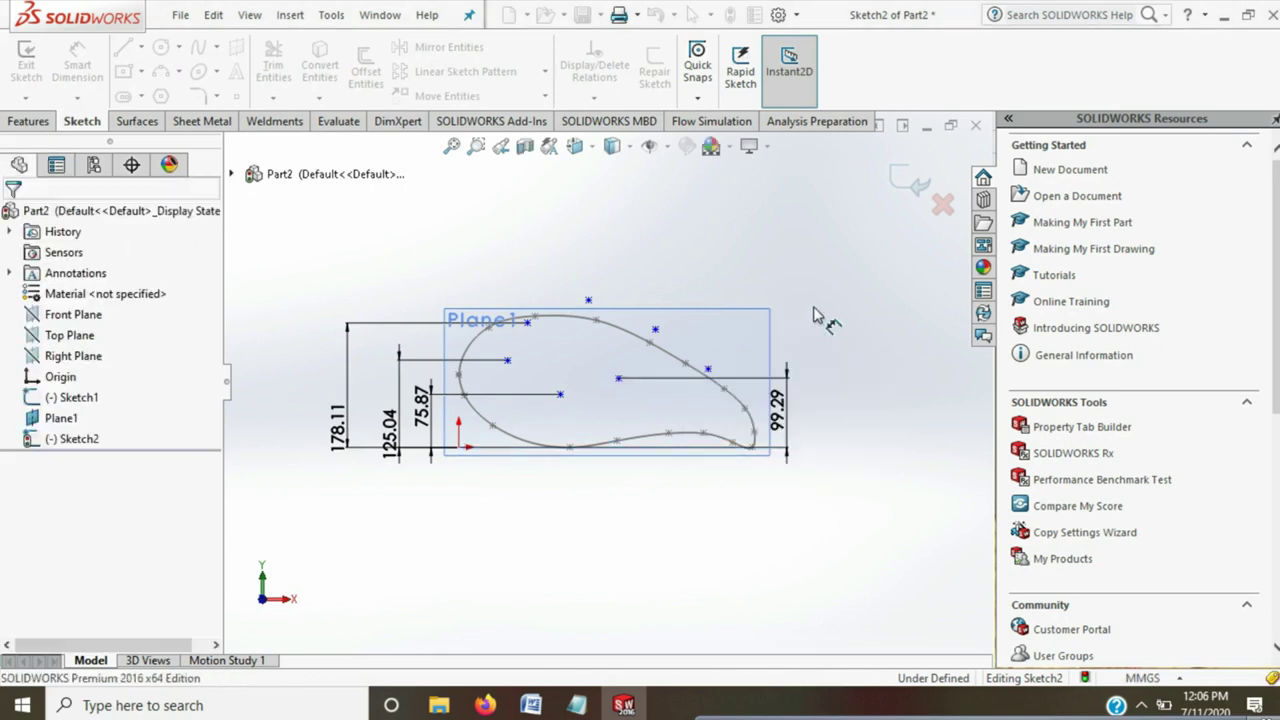
pyautogui.click(708, 372)
pyautogui.click(459, 447)
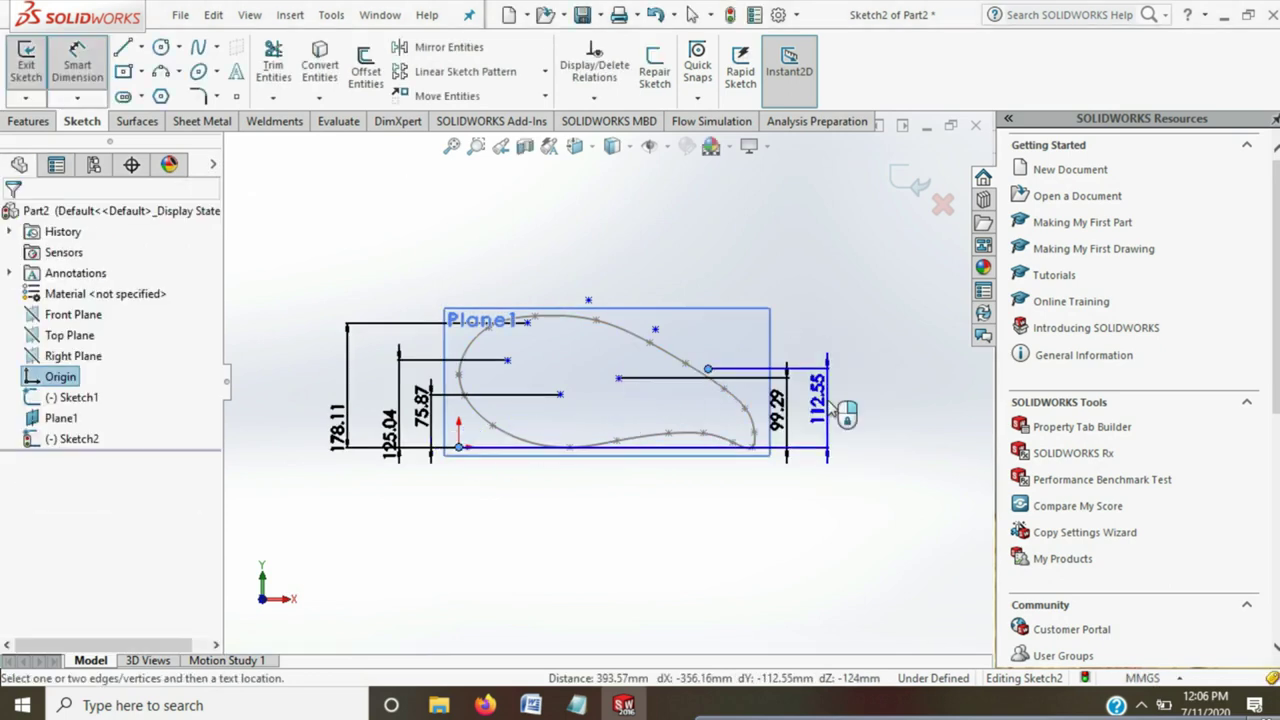
pyautogui.click(836, 405)
pyautogui.press('Return')
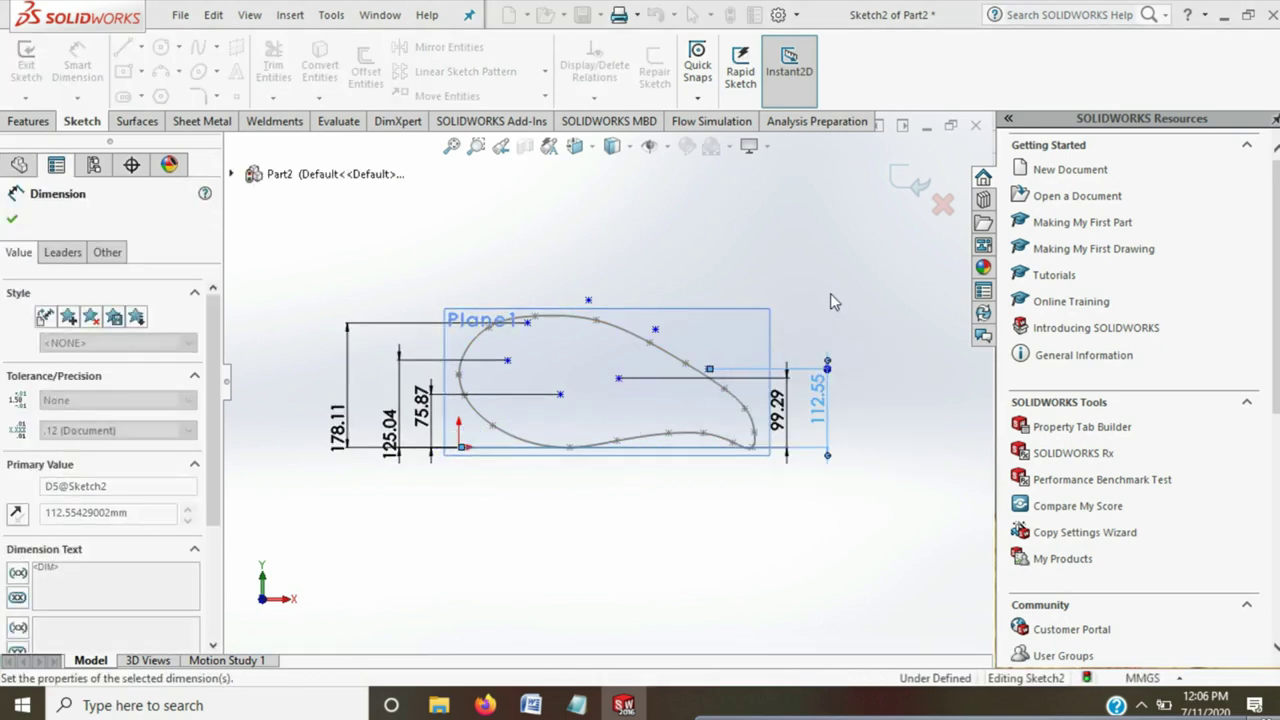
# Add the 169.53 and 210.11 vertical origin dimensions to the upper spline points
pyautogui.click(655, 329)
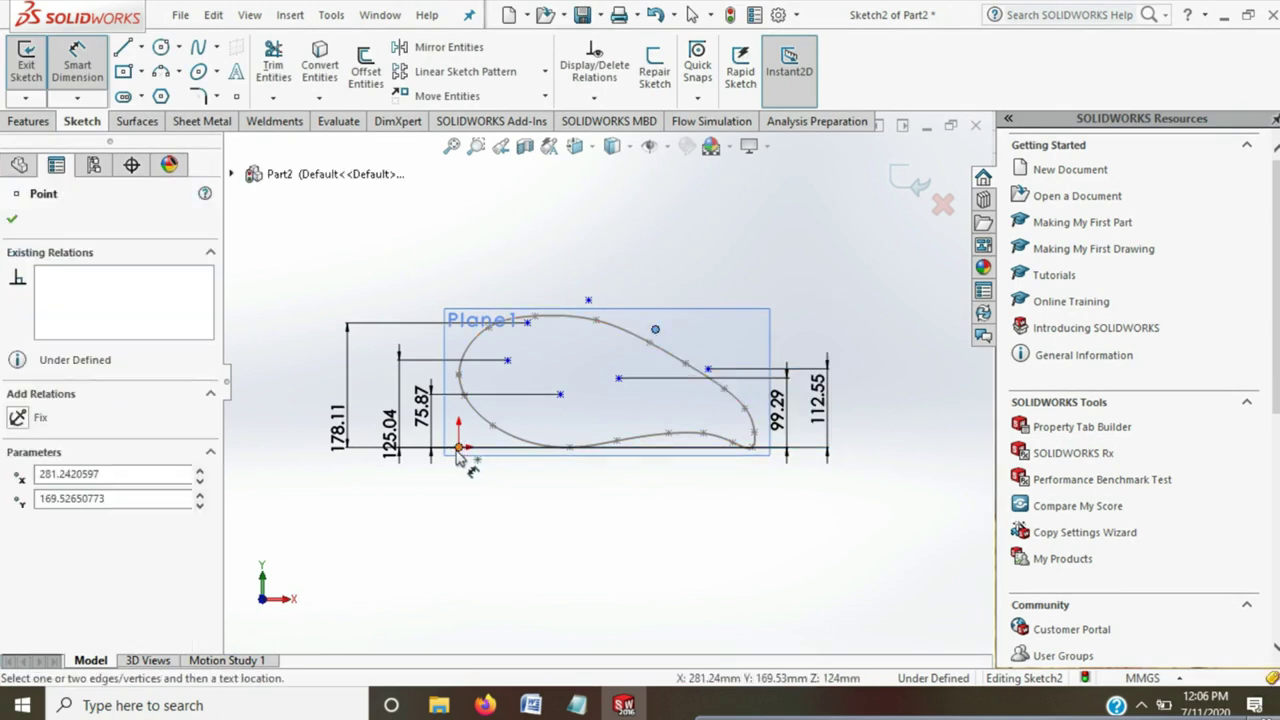
pyautogui.click(459, 447)
pyautogui.click(851, 400)
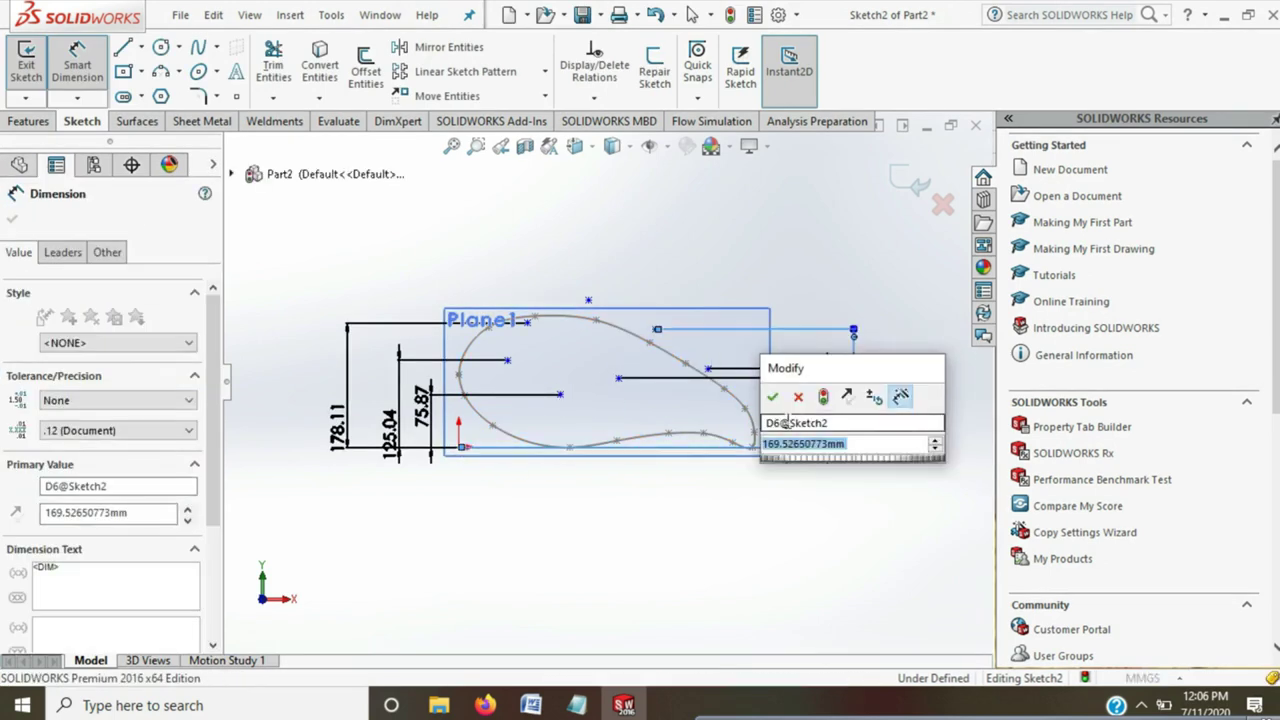
pyautogui.click(772, 397)
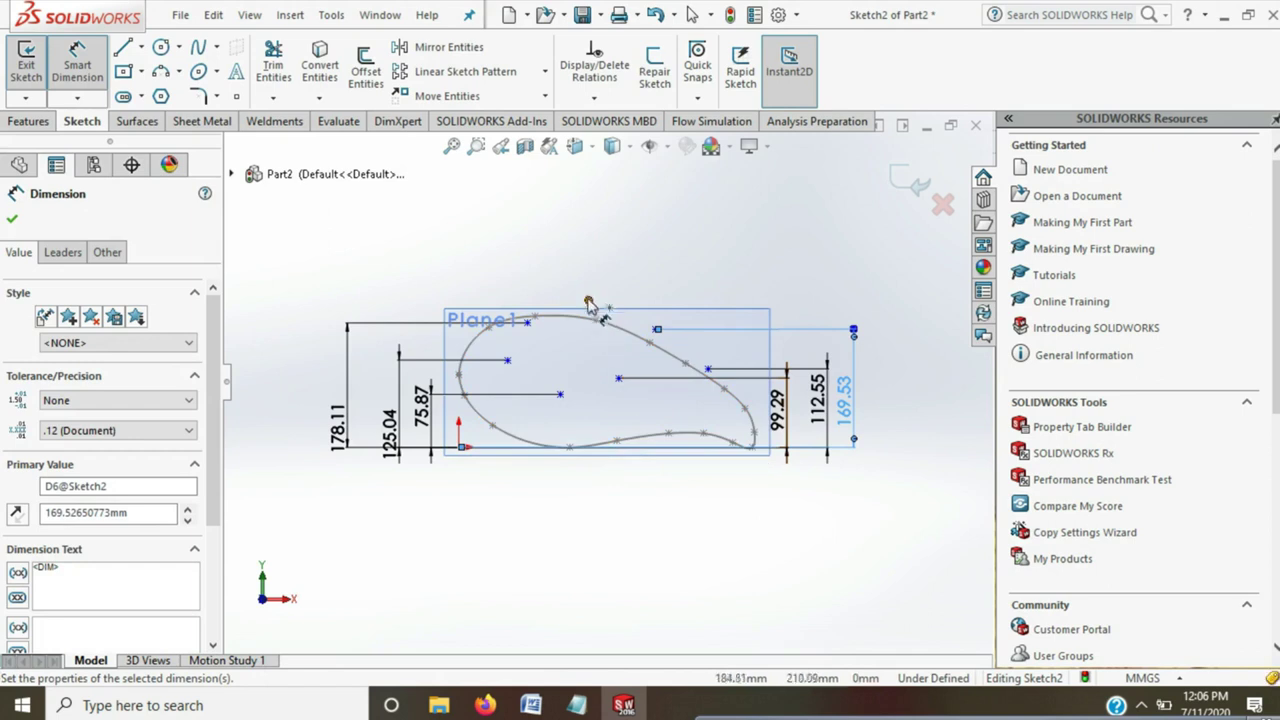
pyautogui.click(589, 302)
pyautogui.click(459, 447)
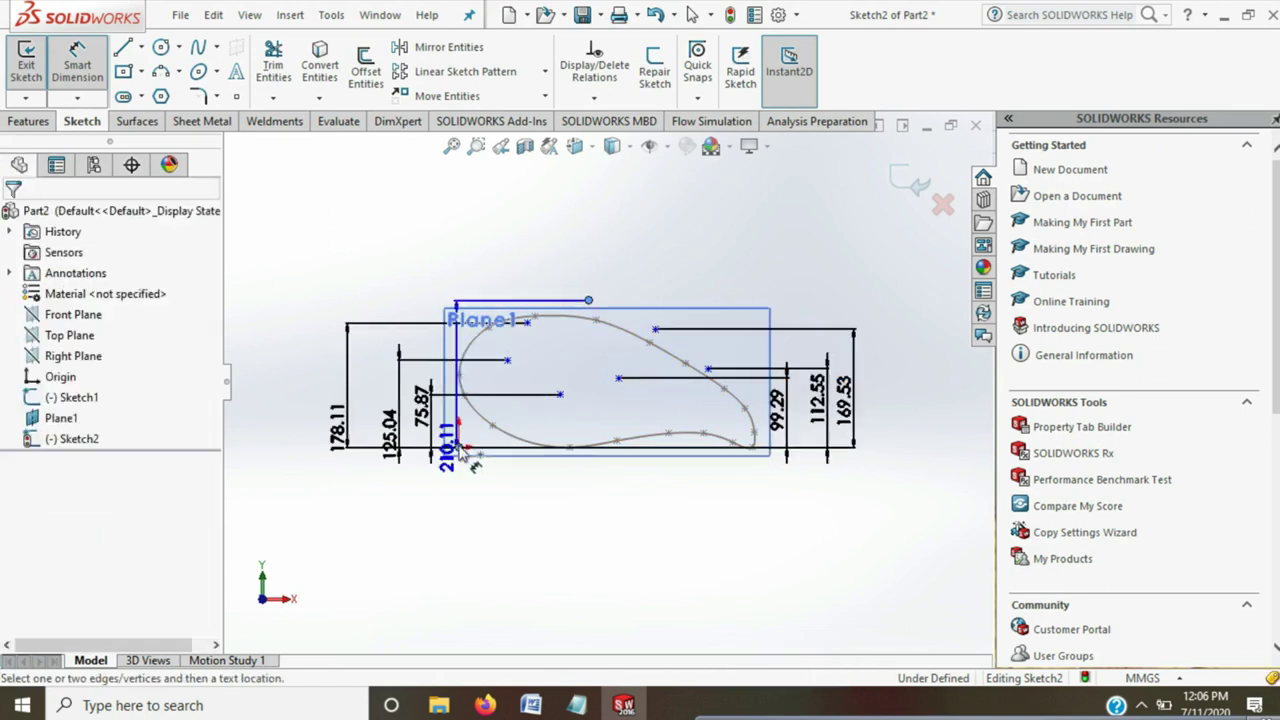
pyautogui.click(898, 393)
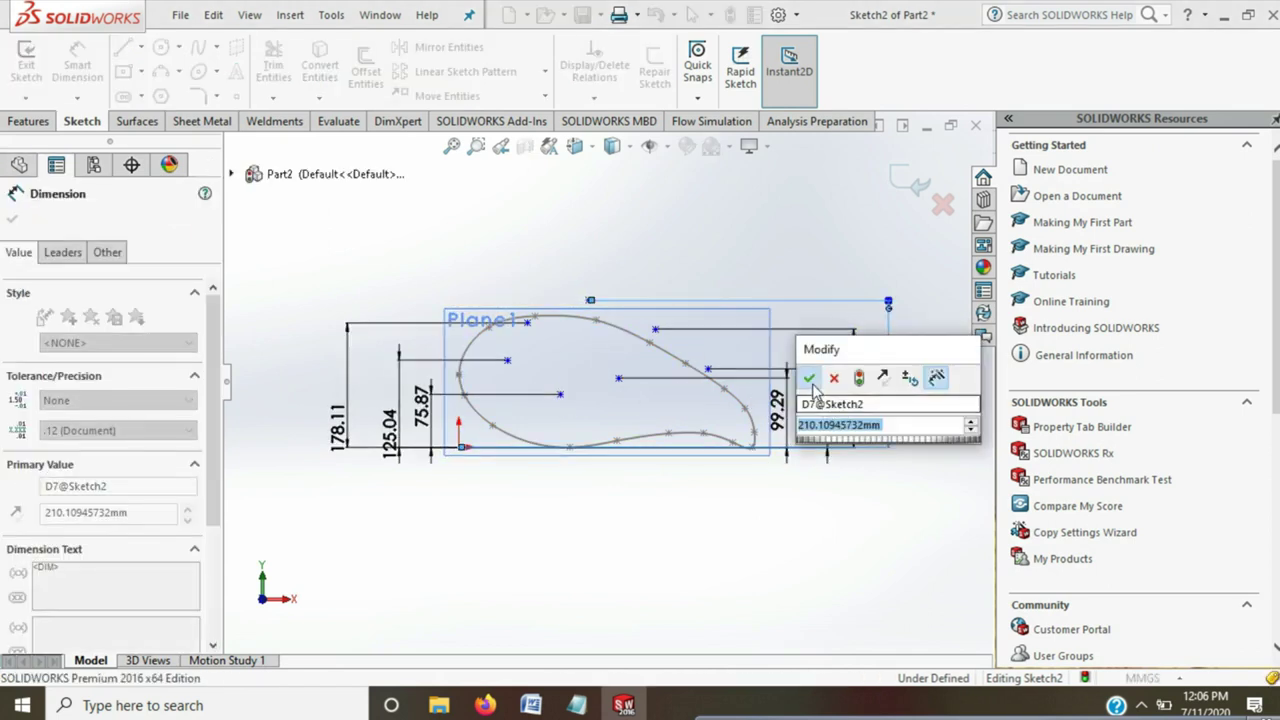
pyautogui.click(811, 381)
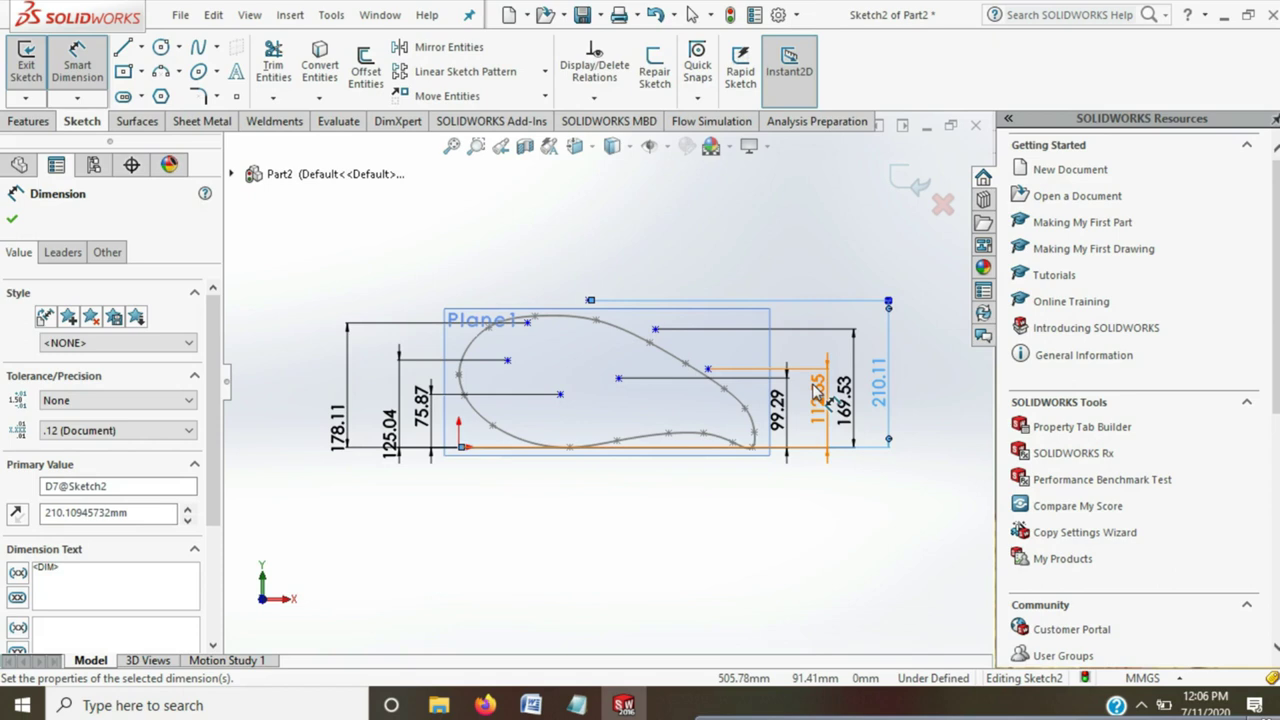
pyautogui.click(514, 551)
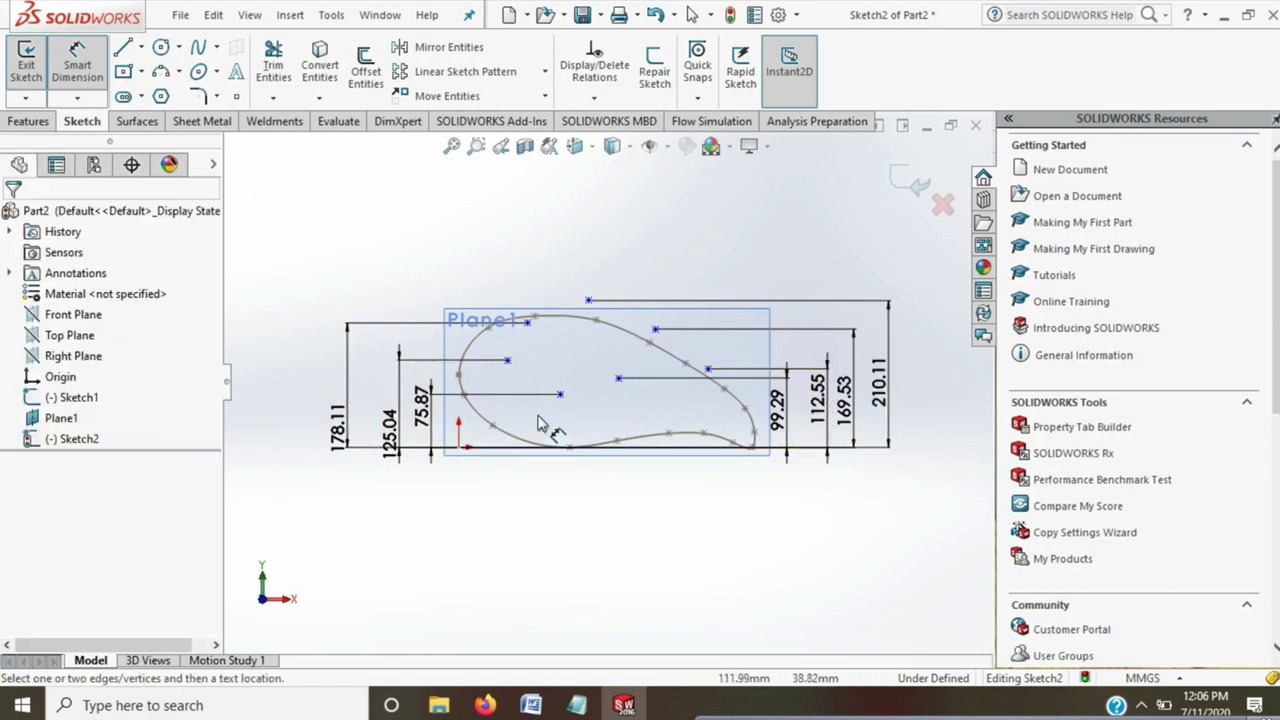
# Add horizontal origin dimensions of 69.74 and 145.45 below the sketch
pyautogui.click(507, 360)
pyautogui.click(458, 447)
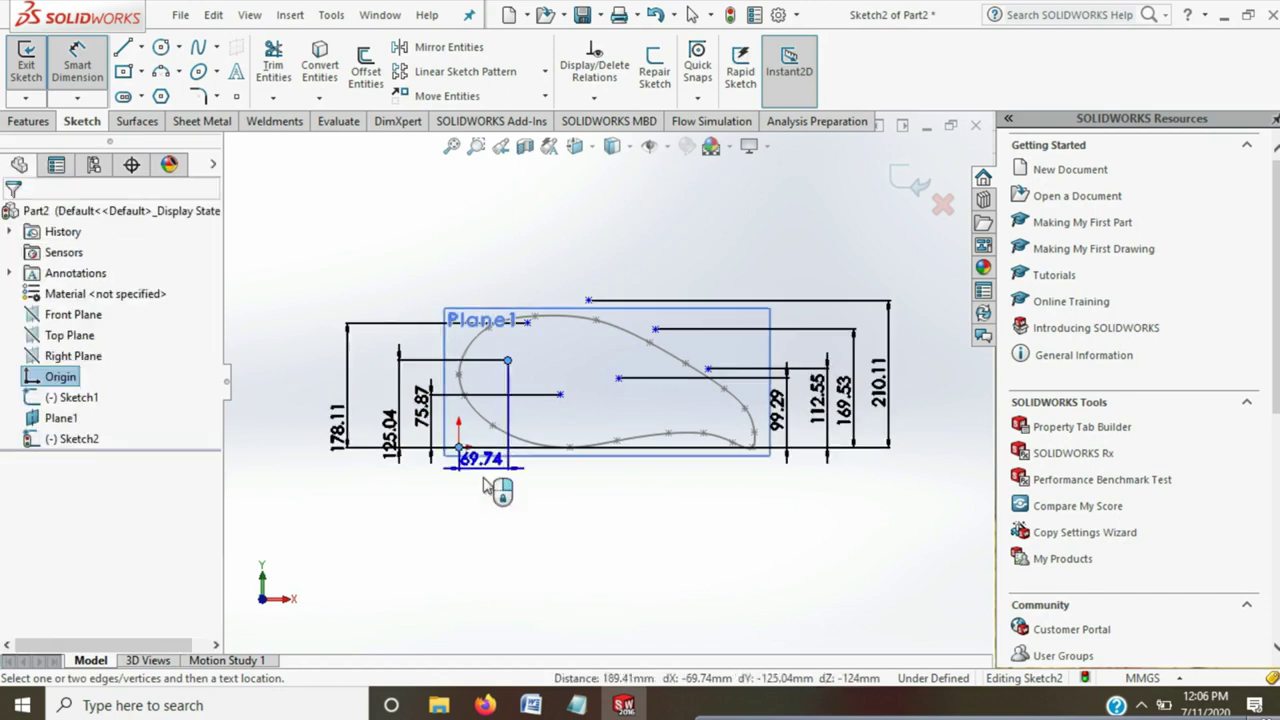
pyautogui.click(487, 487)
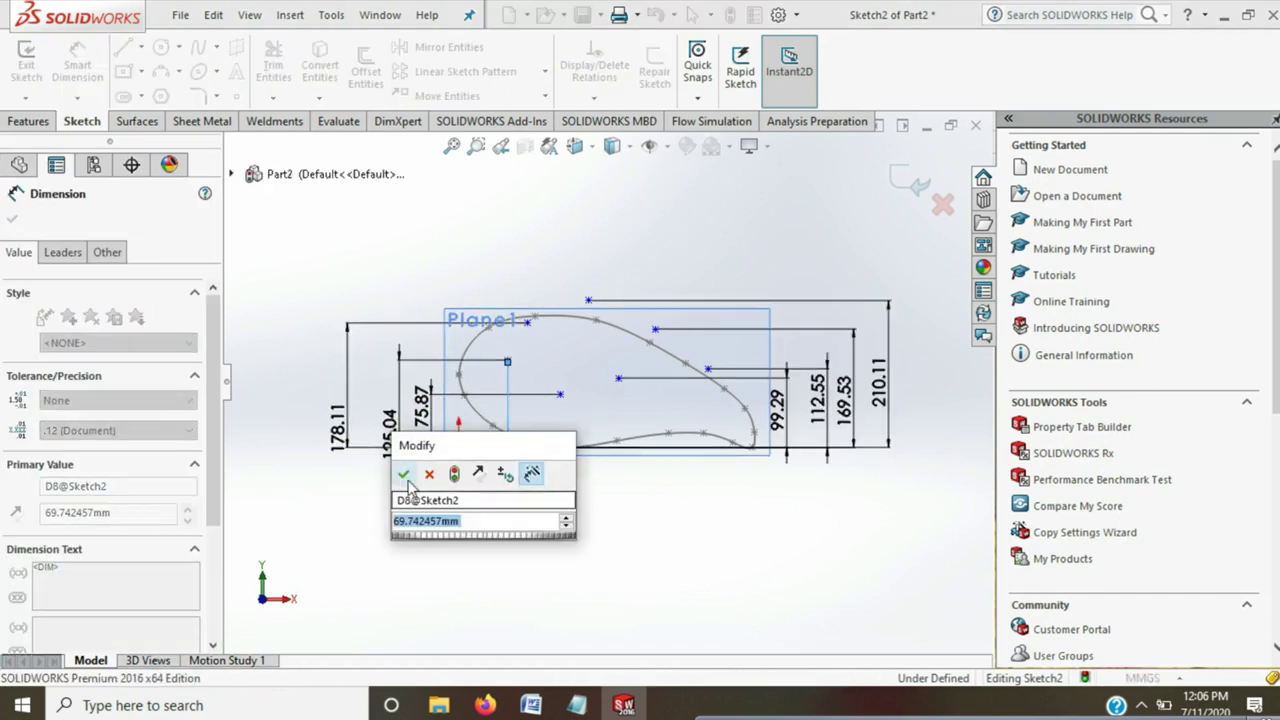
pyautogui.click(409, 471)
pyautogui.click(383, 505)
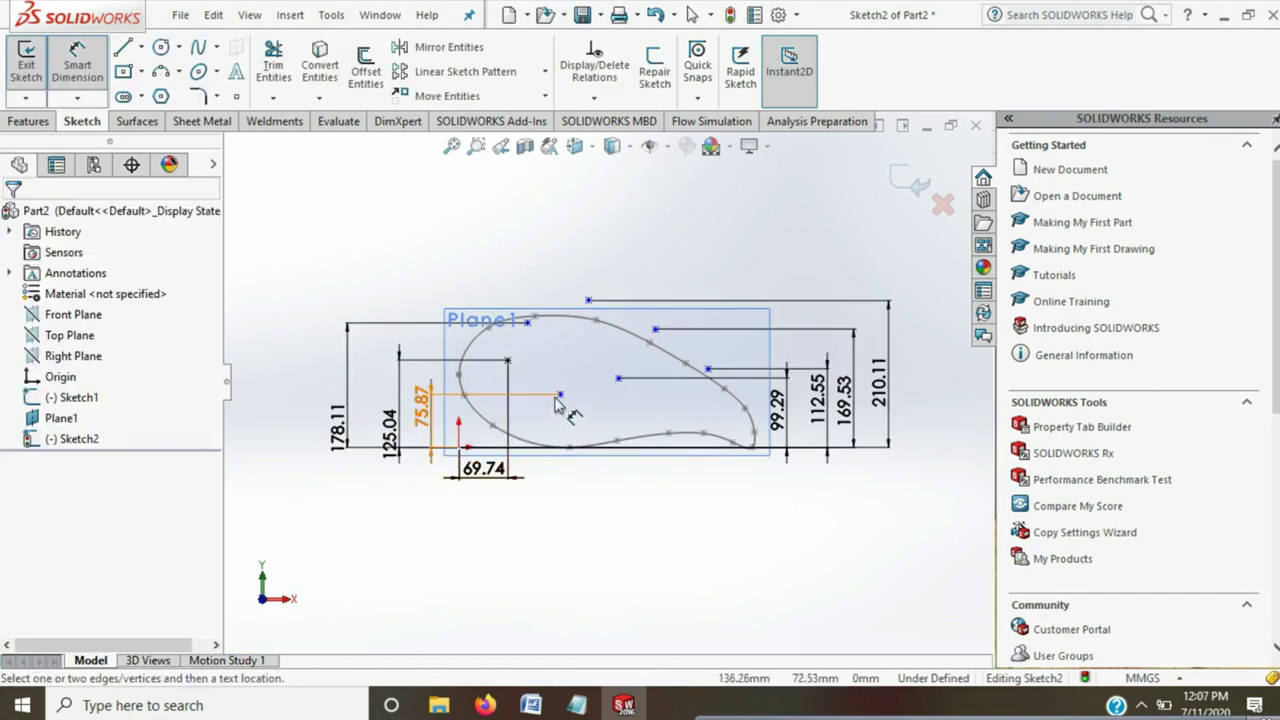
pyautogui.click(560, 394)
pyautogui.click(442, 450)
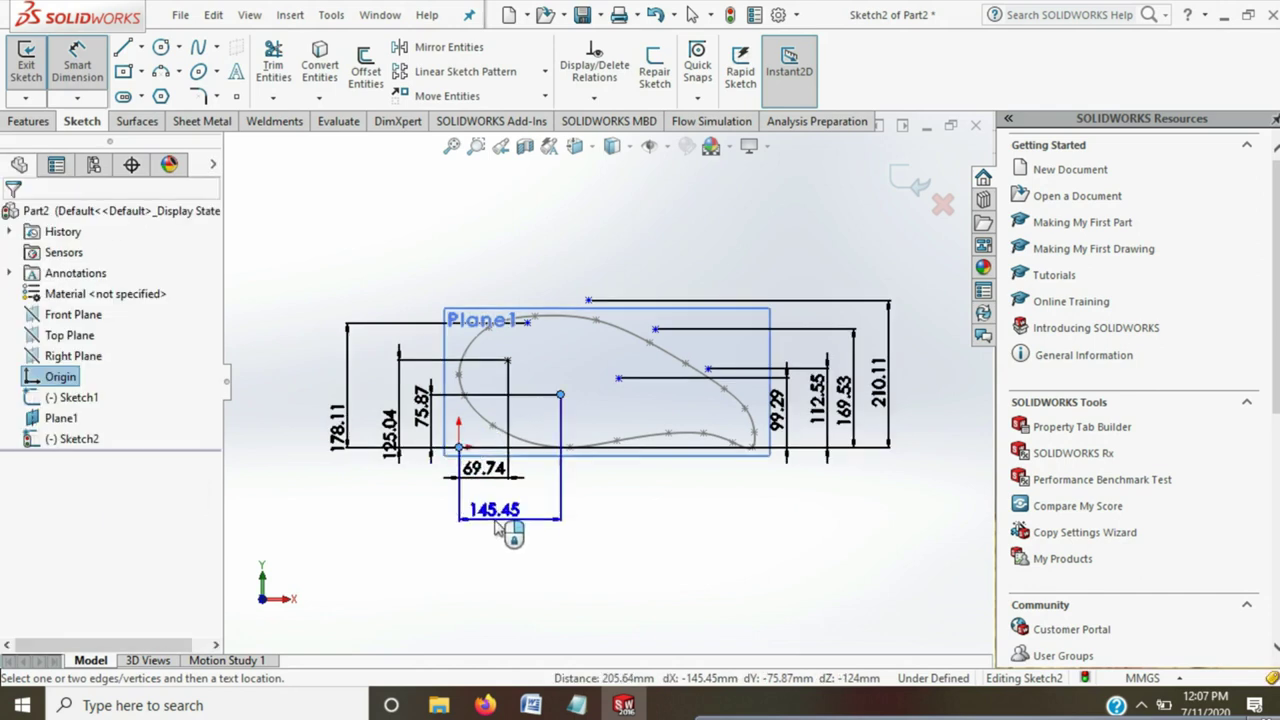
pyautogui.click(505, 512)
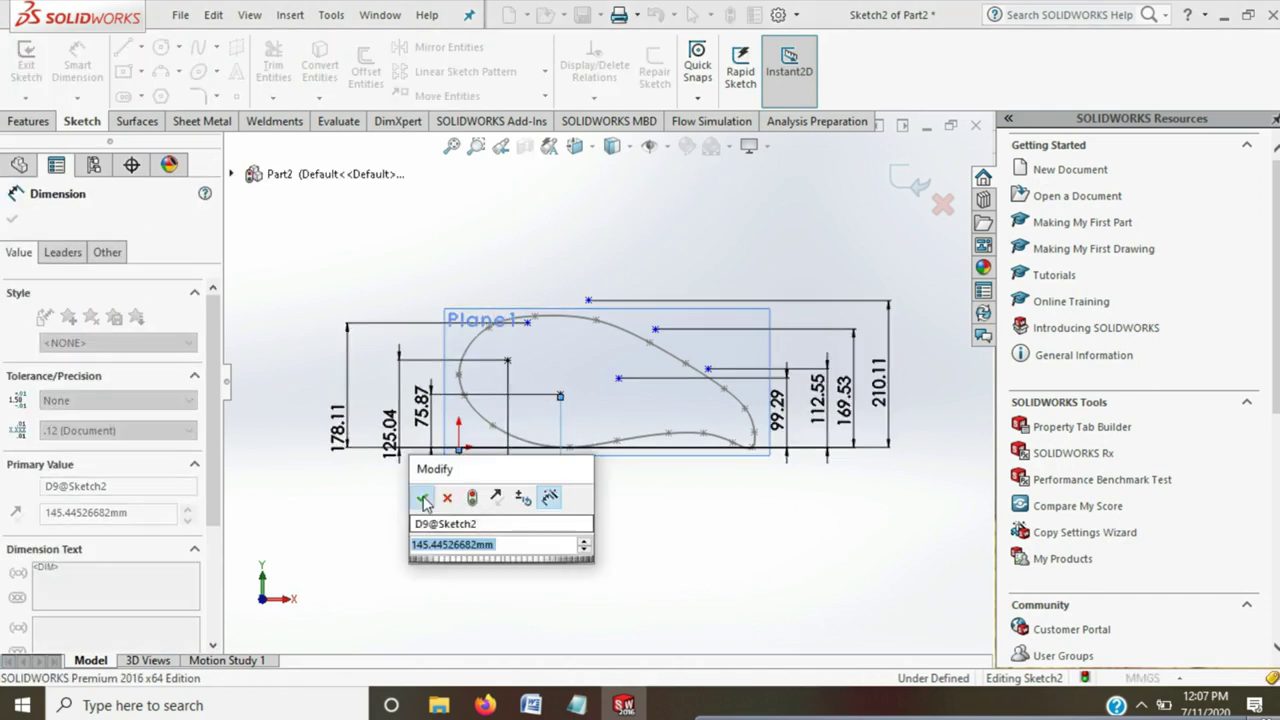
pyautogui.click(421, 494)
pyautogui.click(436, 518)
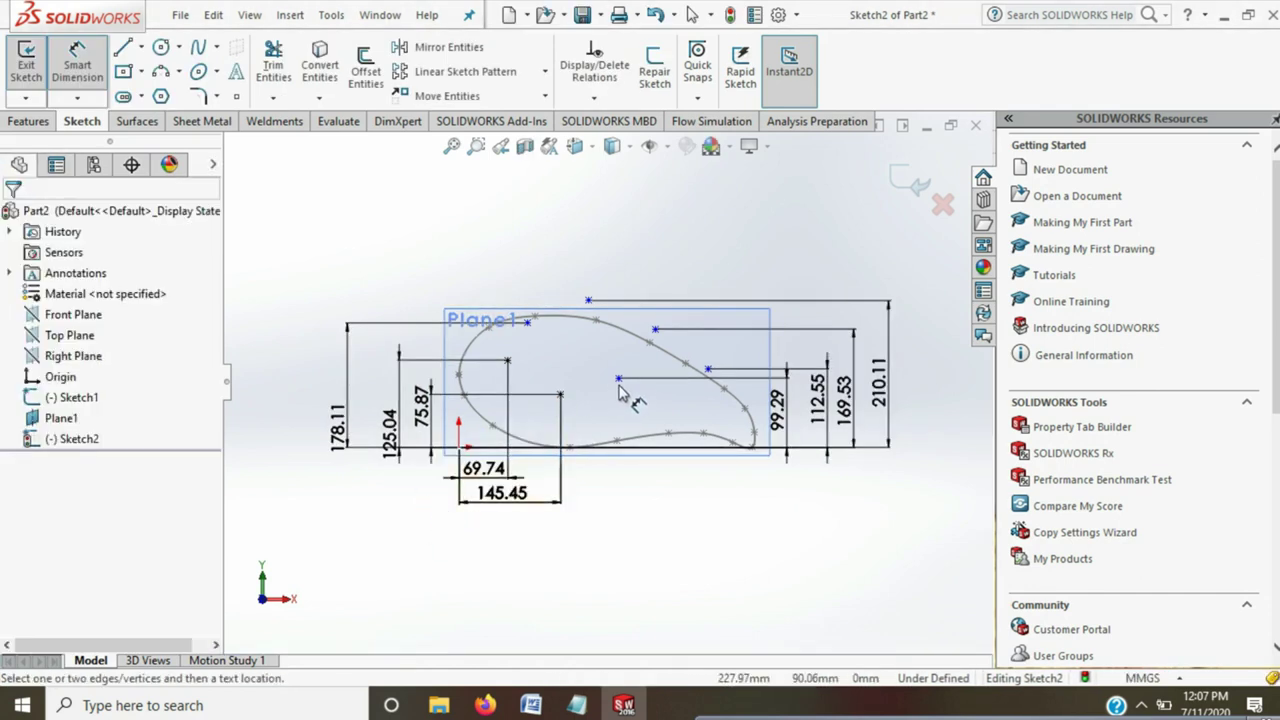
# Add the 228.17 and 356.16 horizontal origin dimensions below the sketch
pyautogui.click(619, 379)
pyautogui.click(459, 448)
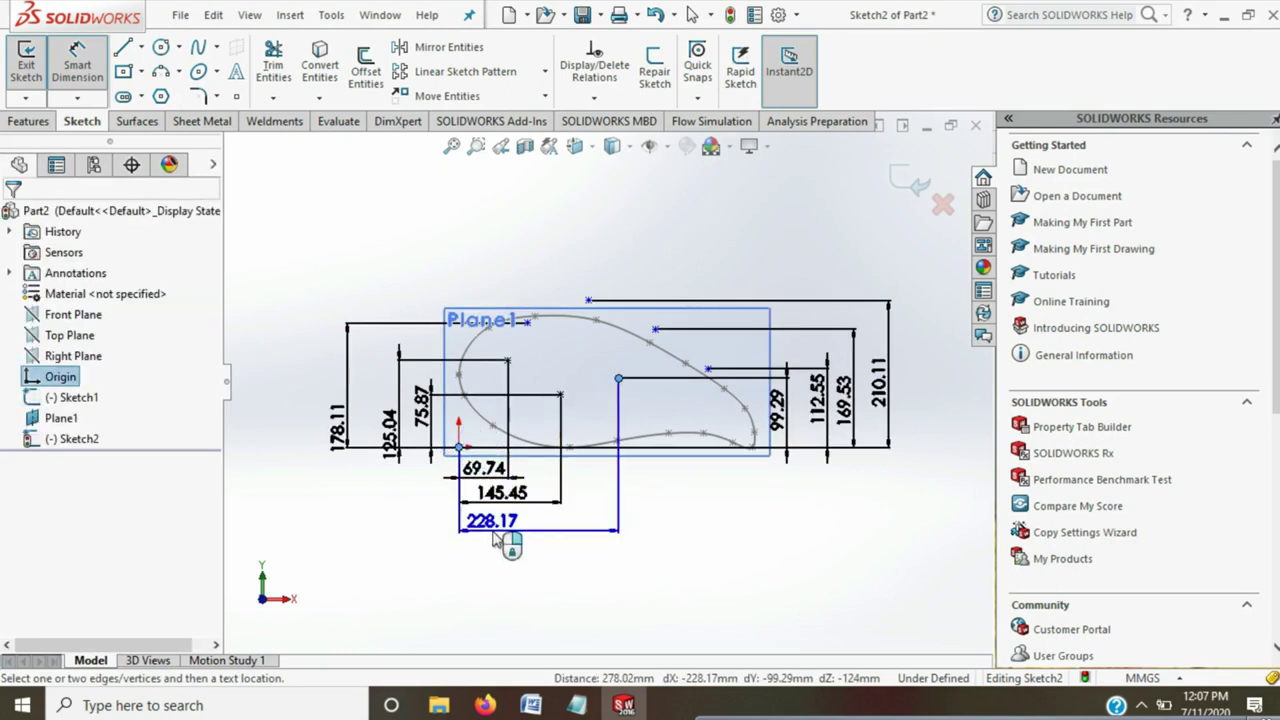
pyautogui.click(497, 545)
pyautogui.click(411, 525)
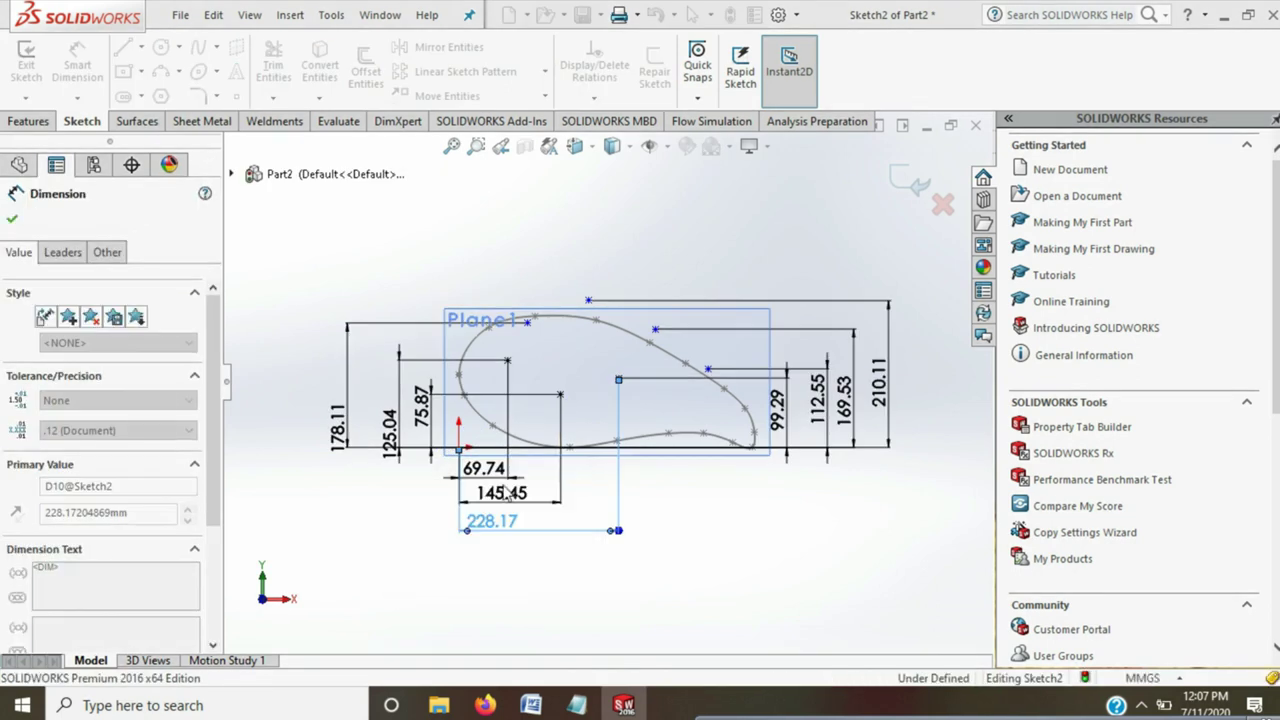
pyautogui.click(708, 369)
pyautogui.click(459, 448)
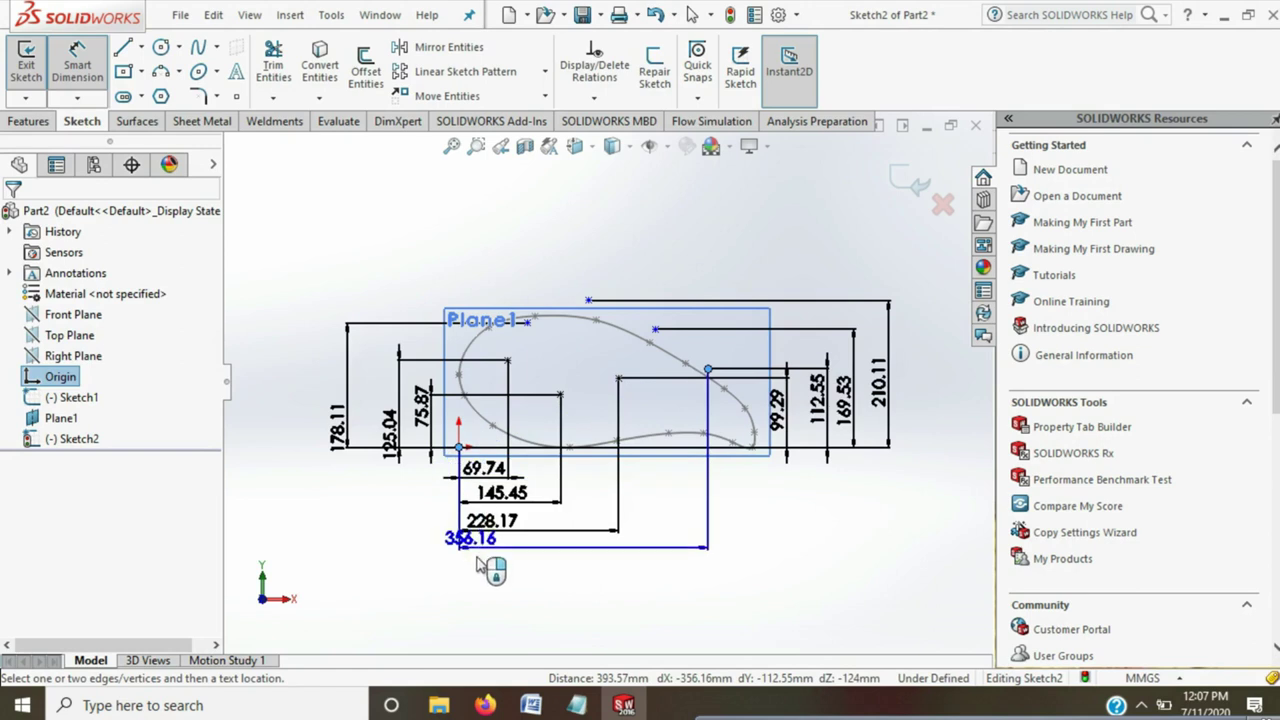
pyautogui.click(548, 572)
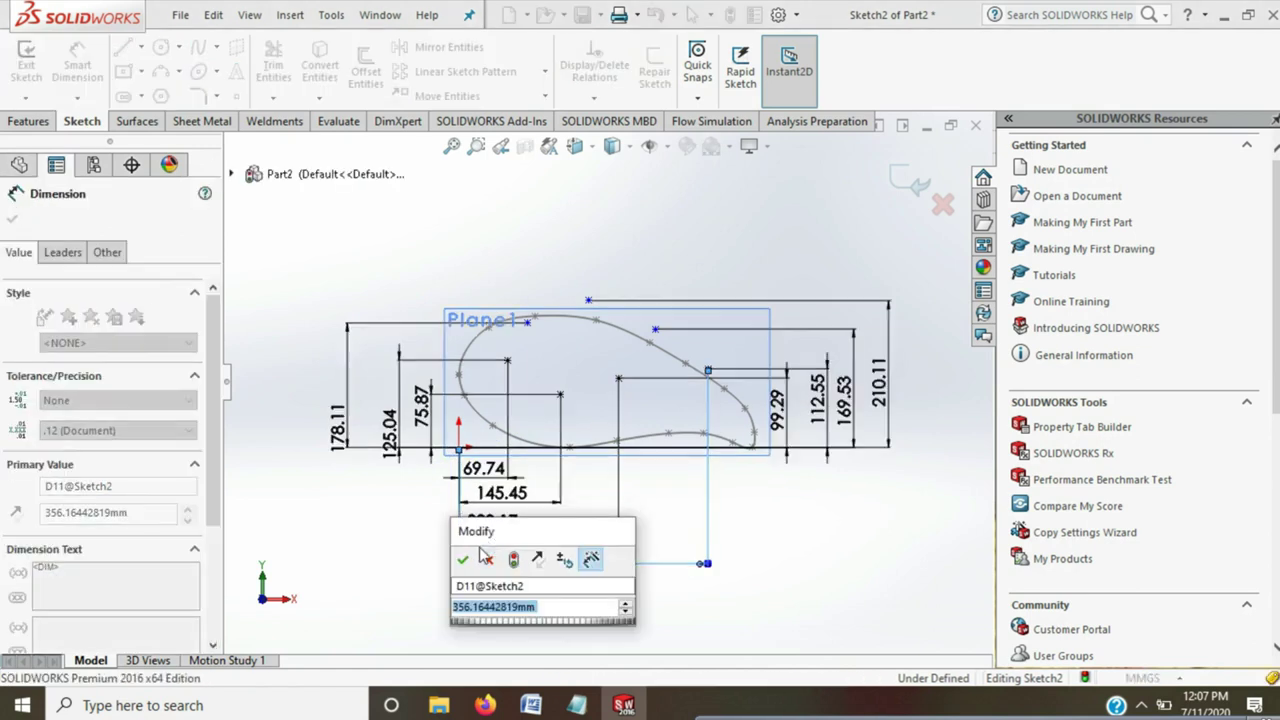
pyautogui.click(481, 556)
pyautogui.click(484, 604)
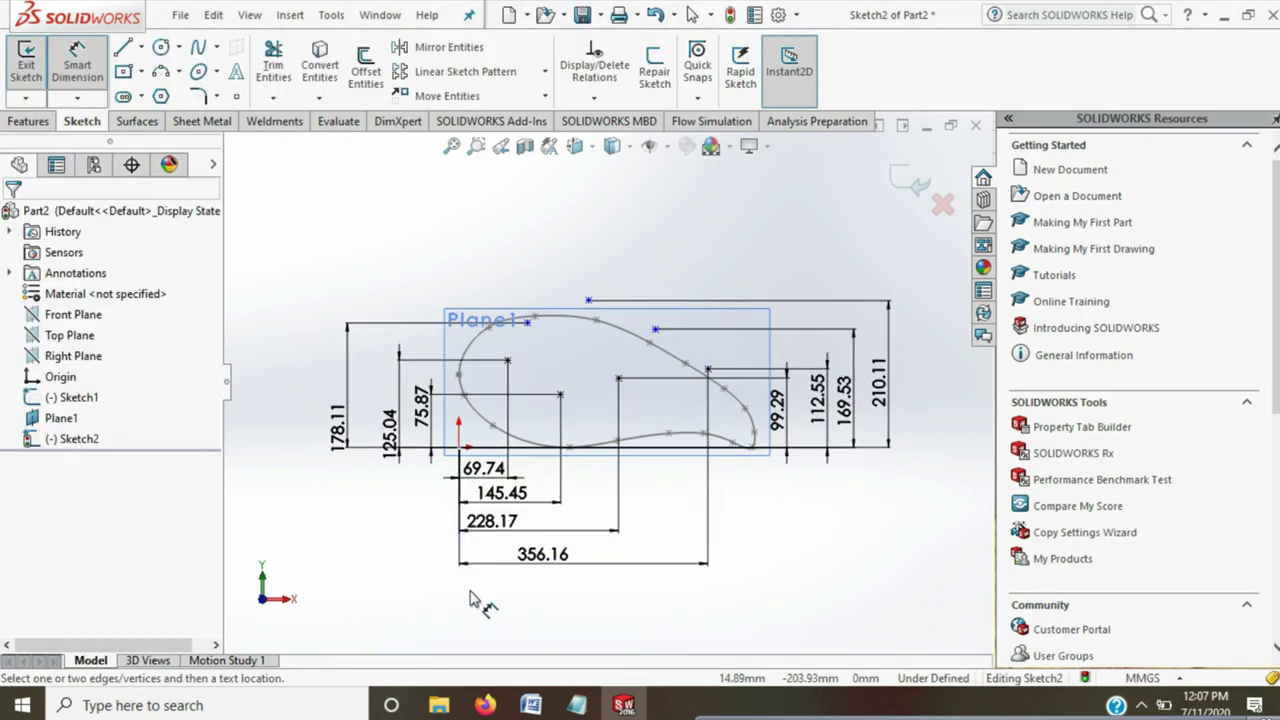
# Add horizontal dimensions of 97.84, 186.03 and 281.24 above the sketch to the upper spline points
pyautogui.click(459, 448)
pyautogui.click(528, 323)
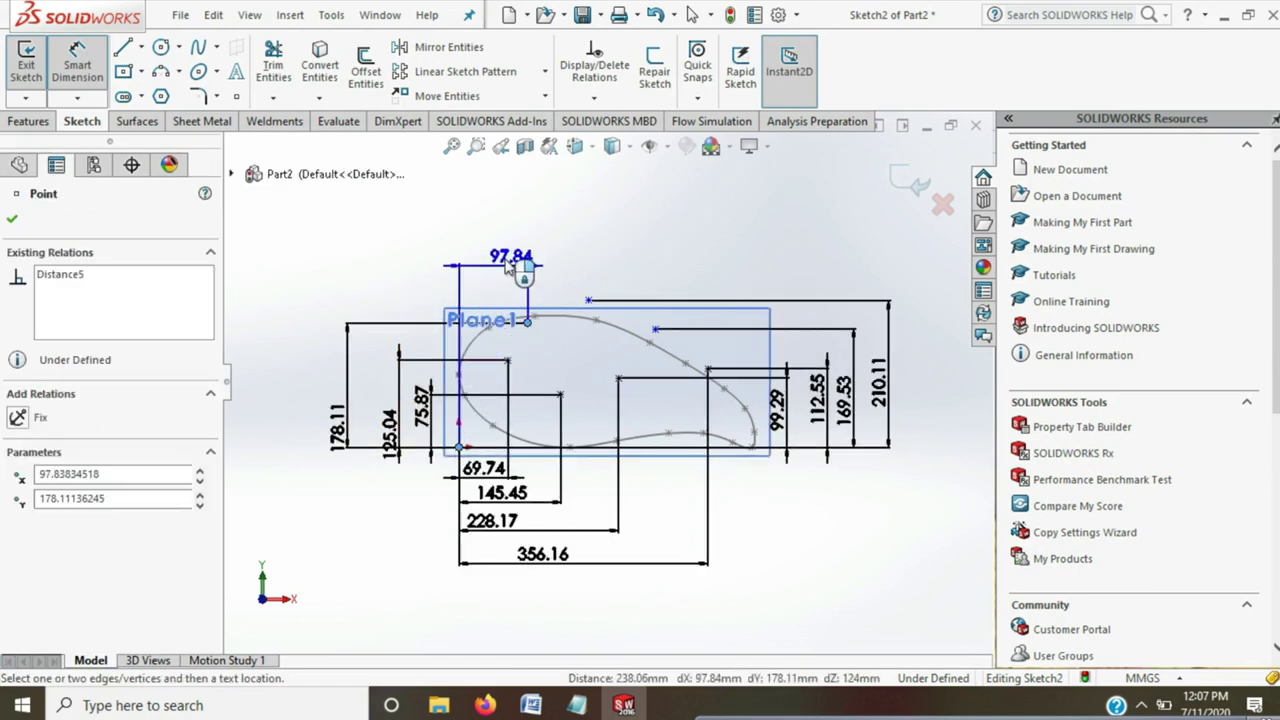
pyautogui.click(507, 262)
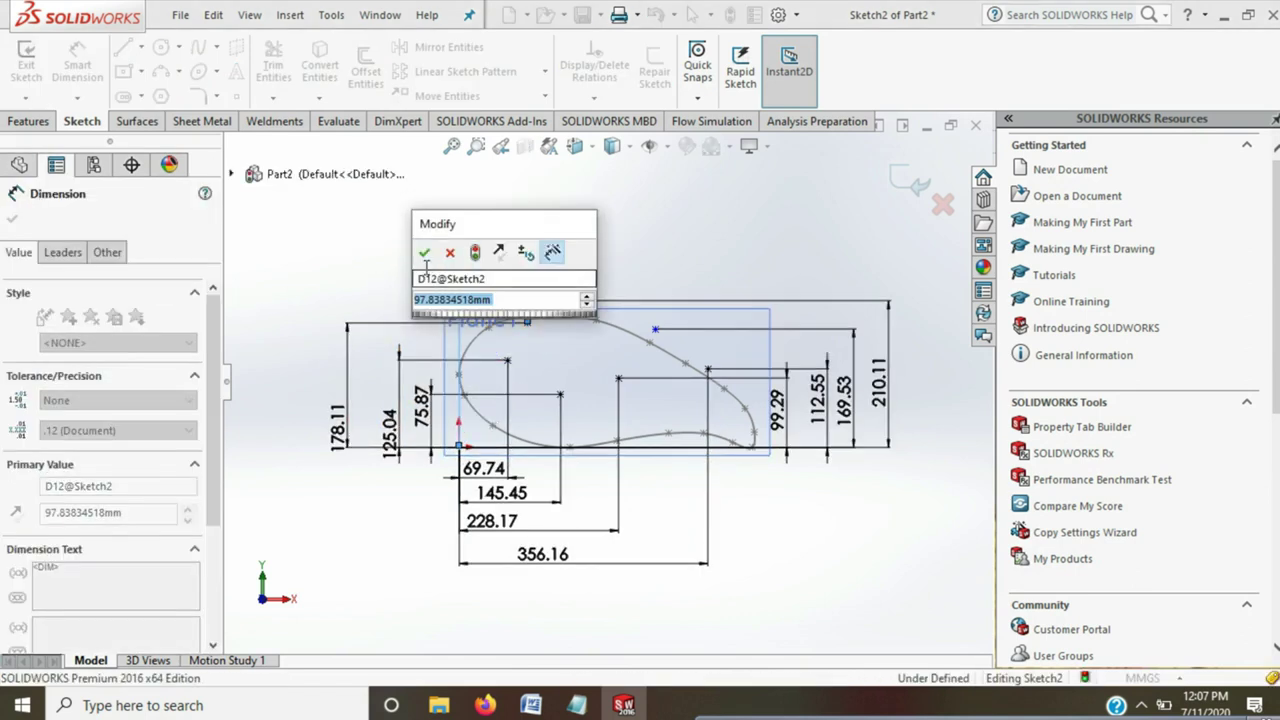
pyautogui.press('Return')
pyautogui.click(588, 300)
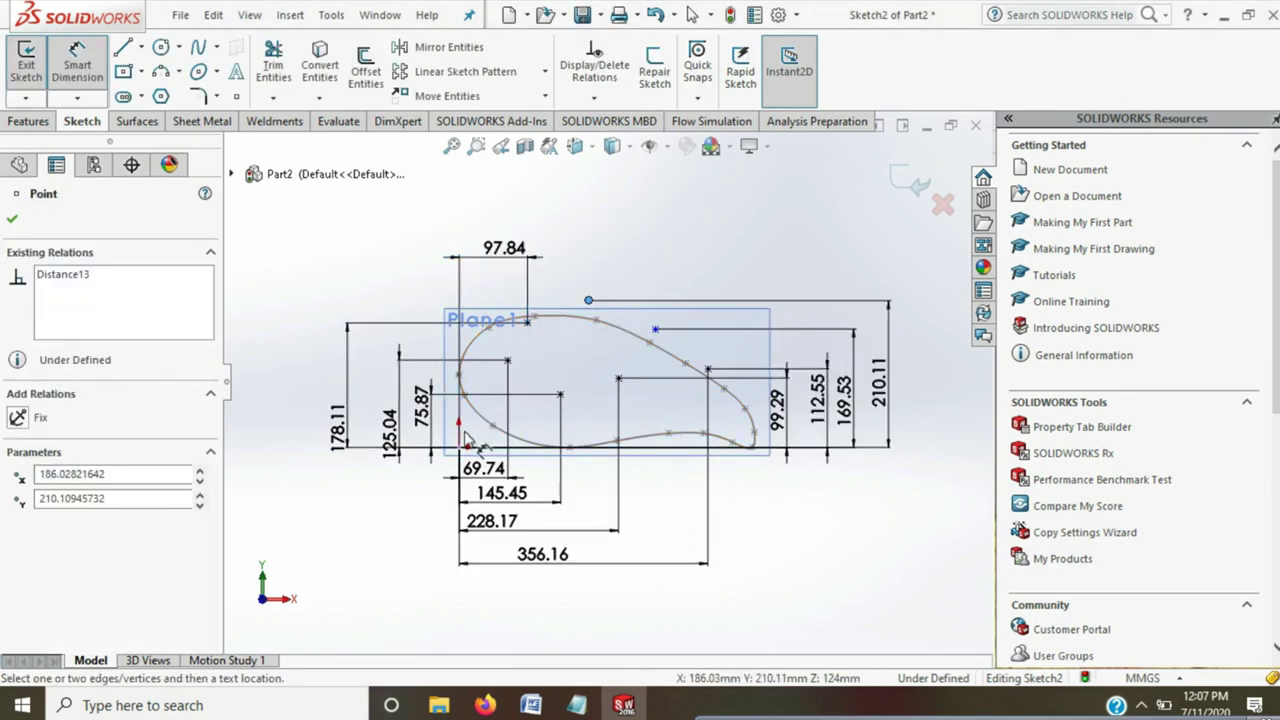
pyautogui.click(459, 448)
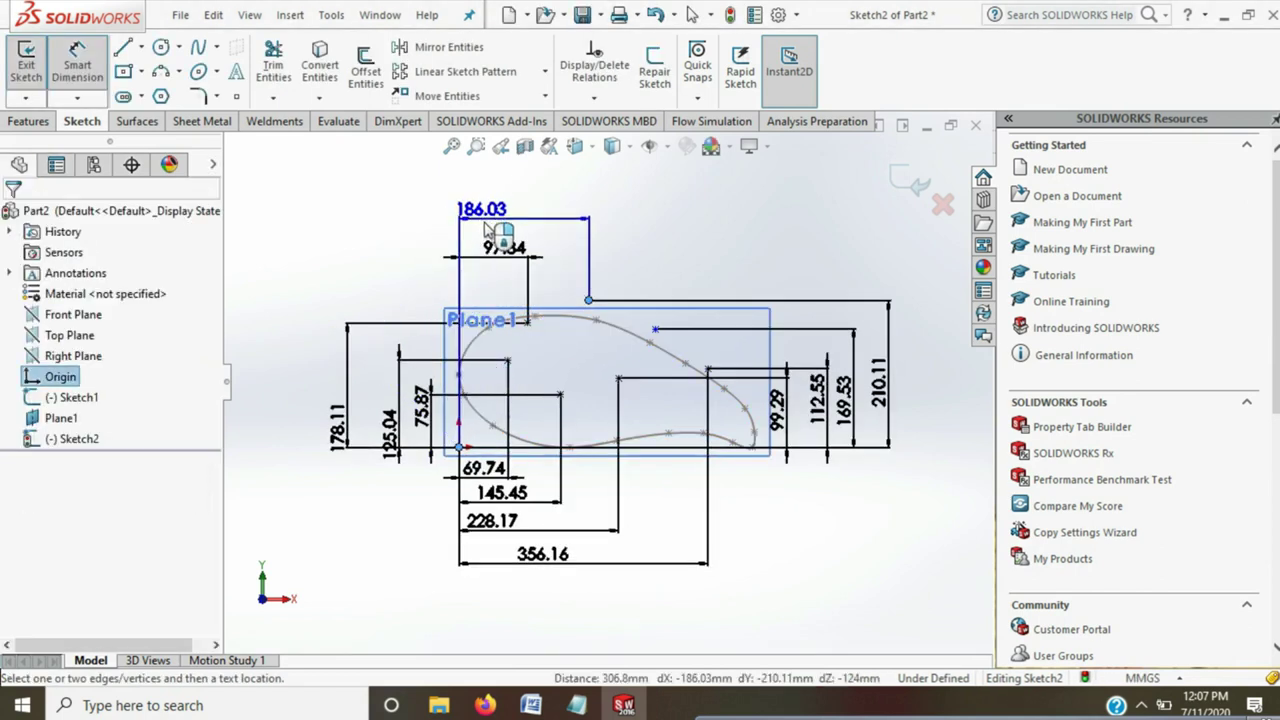
pyautogui.click(505, 232)
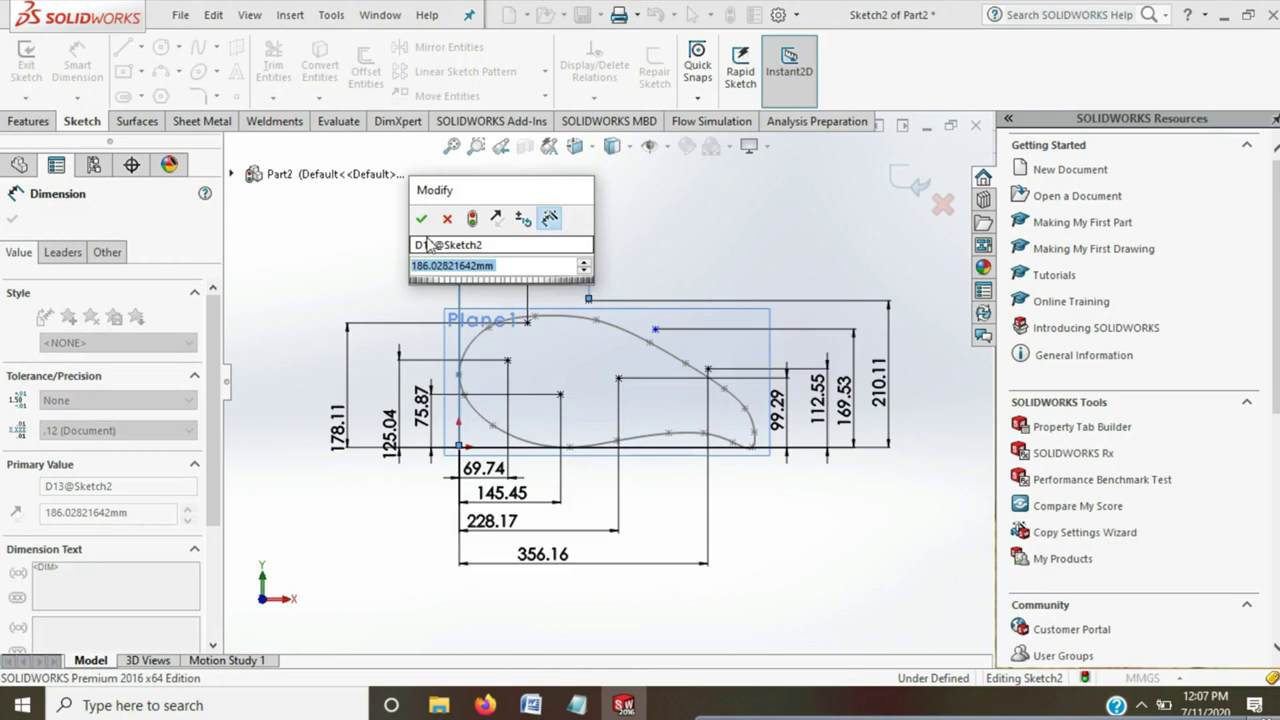
pyautogui.press('Return')
pyautogui.click(655, 329)
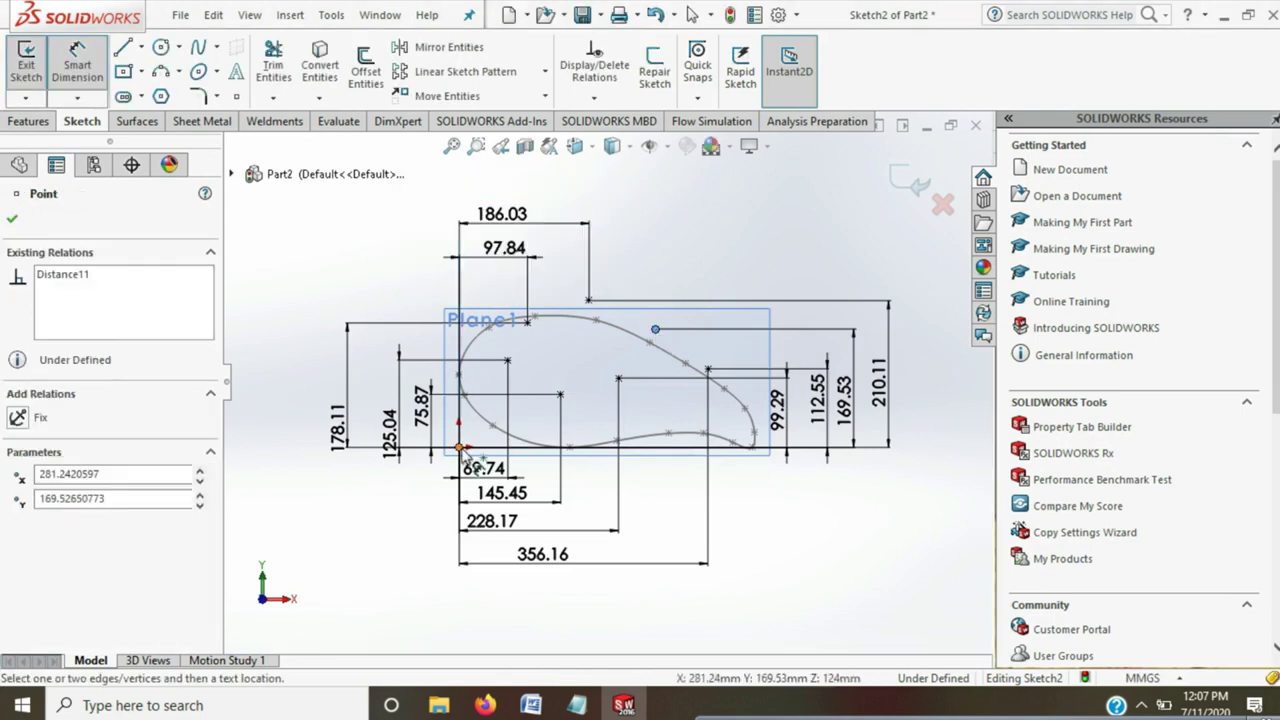
pyautogui.click(460, 448)
pyautogui.click(526, 188)
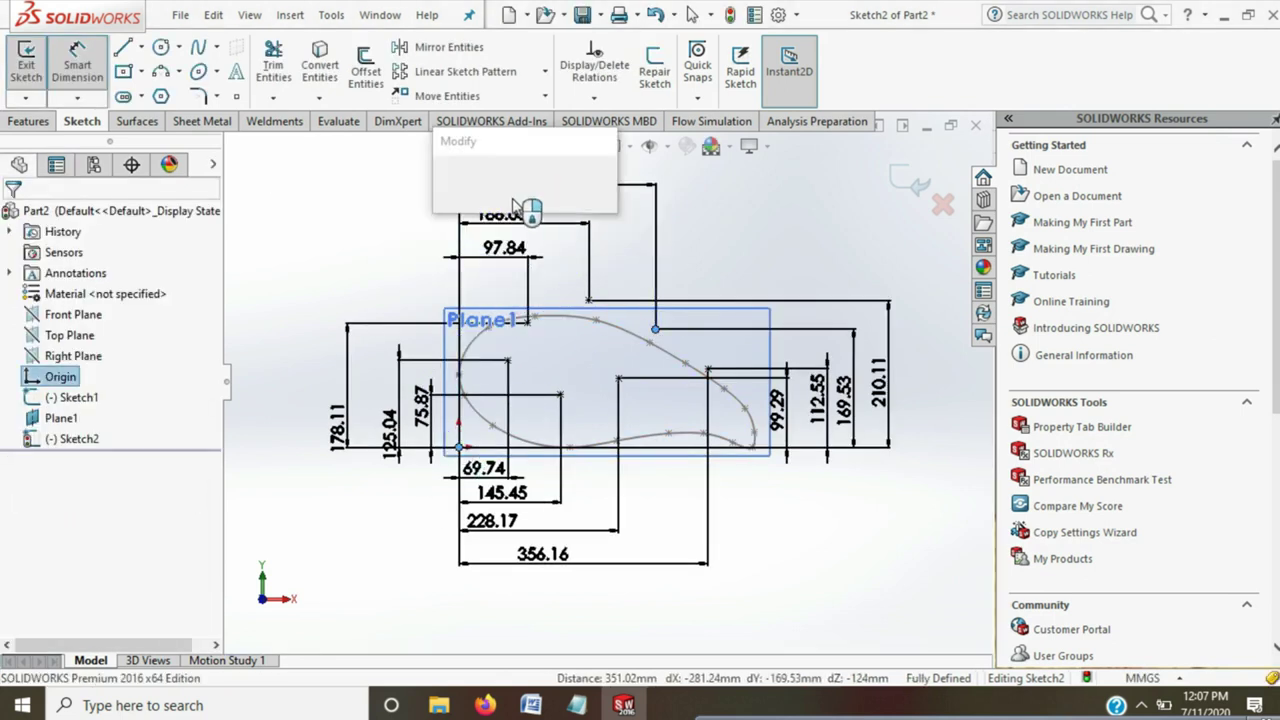
pyautogui.press('Return')
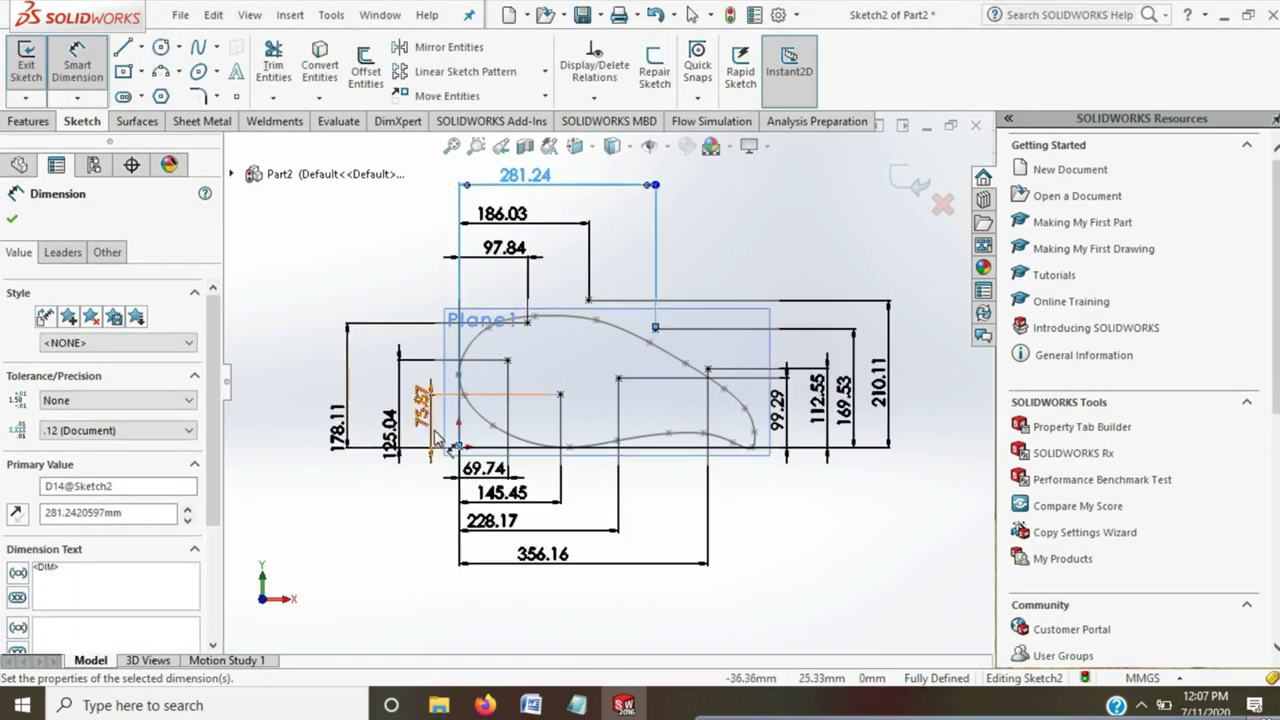
# Change the left vertical dimensions to 42, 108 and 148
pyautogui.scroll(-1, 443, 420)
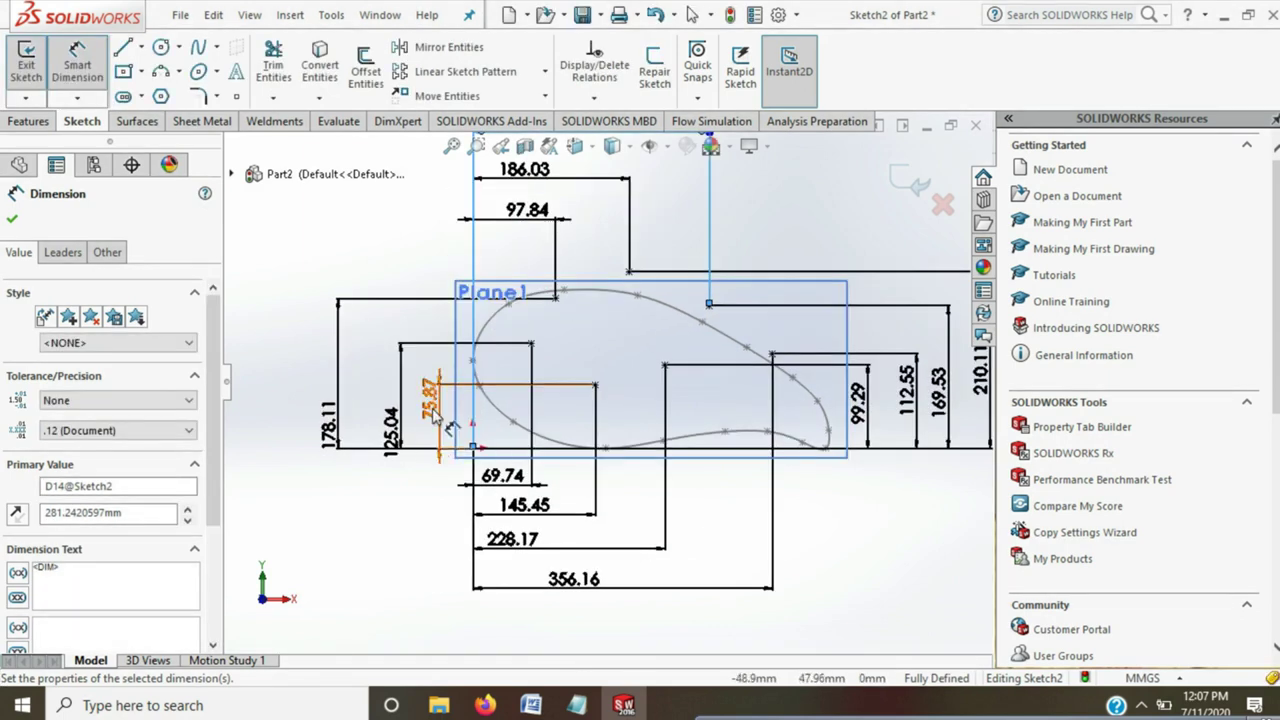
pyautogui.click(436, 420)
pyautogui.doubleClick(436, 420)
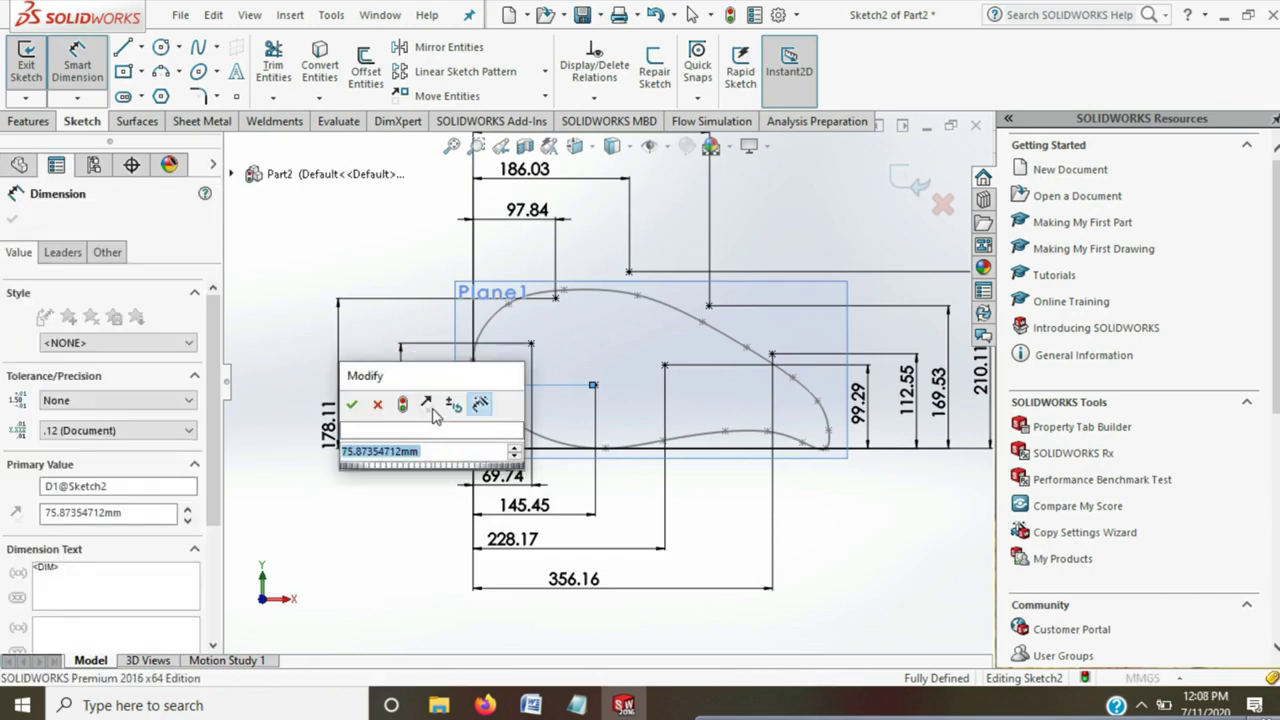
pyautogui.write('42')
pyautogui.press('Return')
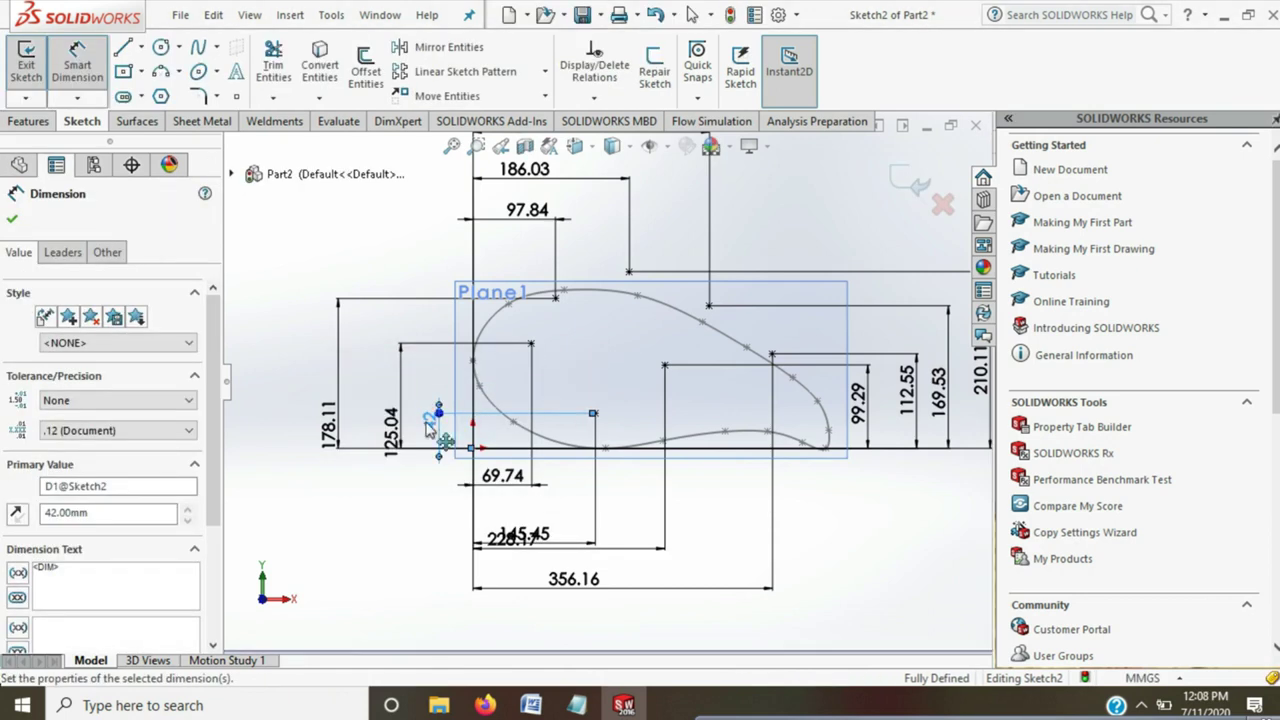
pyautogui.click(371, 537)
pyautogui.doubleClick(389, 430)
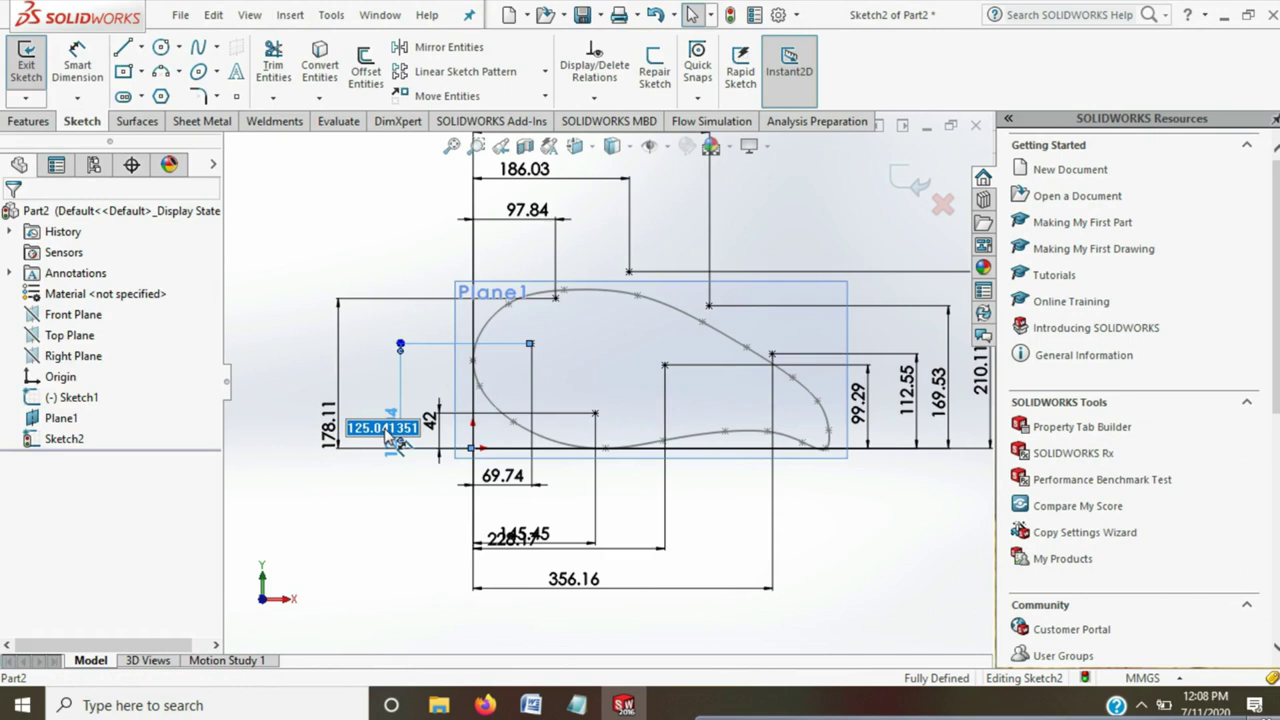
pyautogui.write('100')
pyautogui.press('Return')
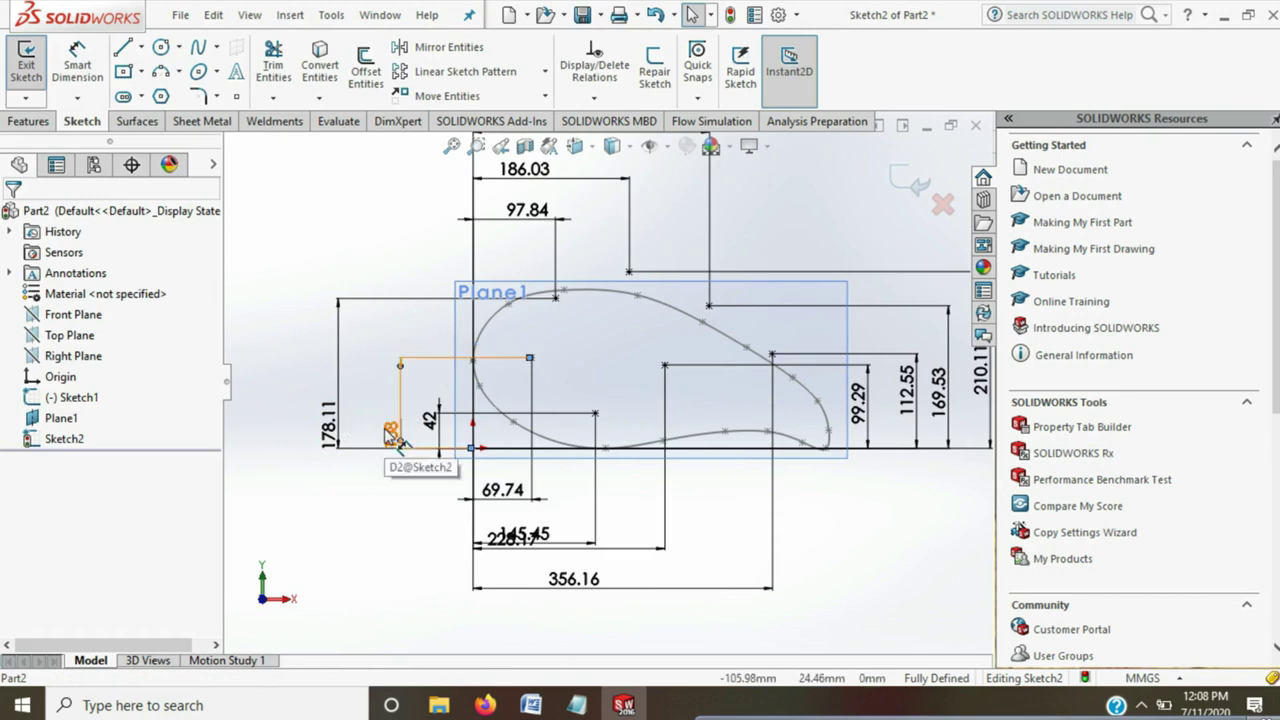
pyautogui.click(330, 412)
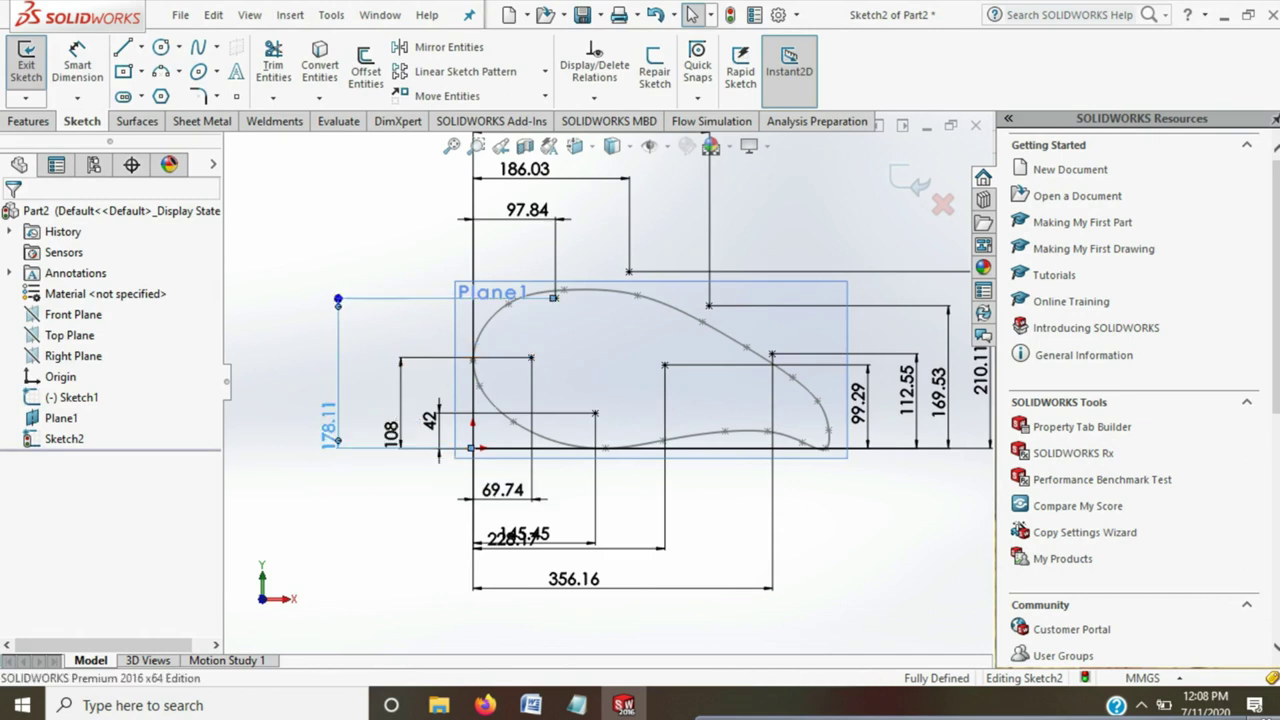
pyautogui.doubleClick(330, 410)
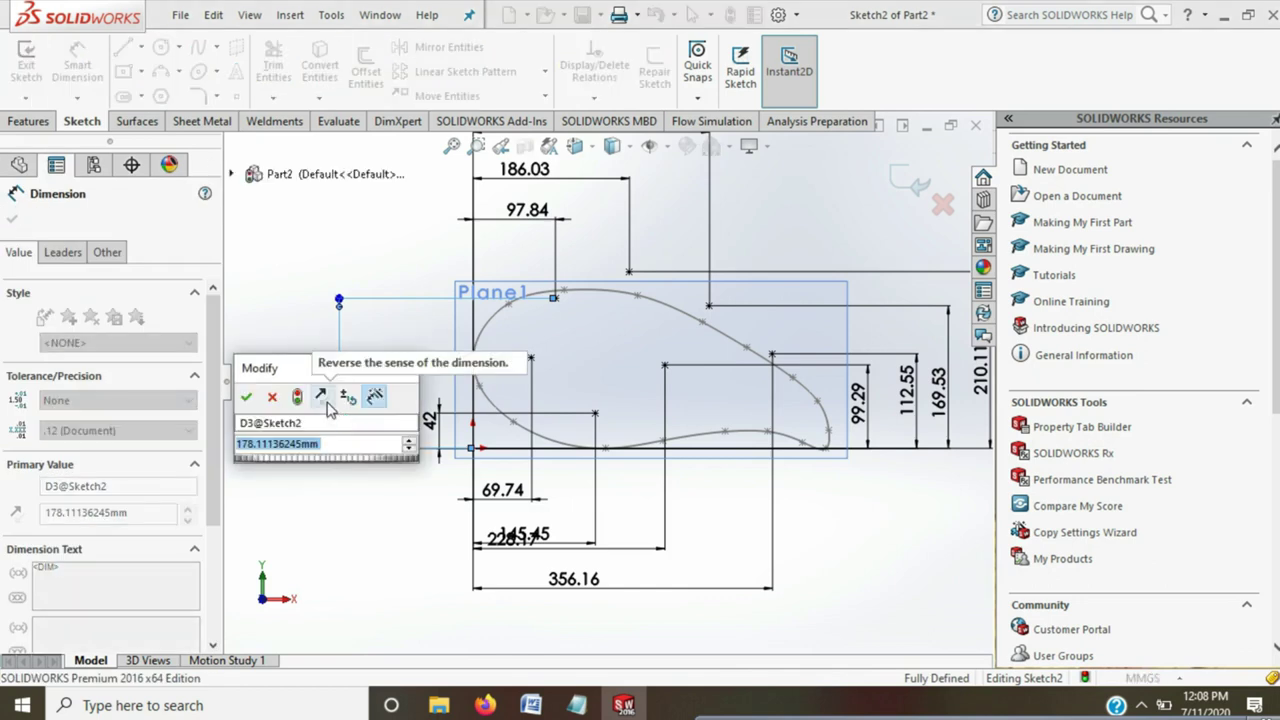
pyautogui.write('148')
pyautogui.press('Return')
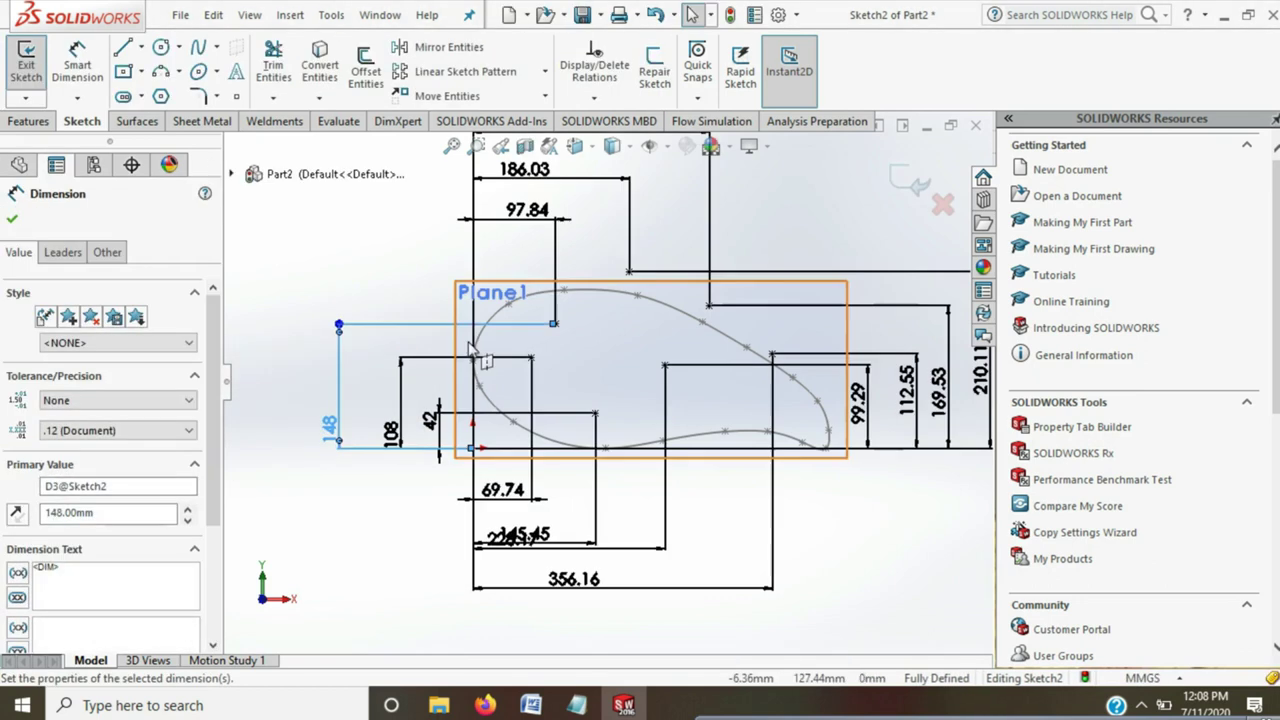
# Change the lower horizontal dimensions to 58, 134, 208 and 320
pyautogui.doubleClick(490, 489)
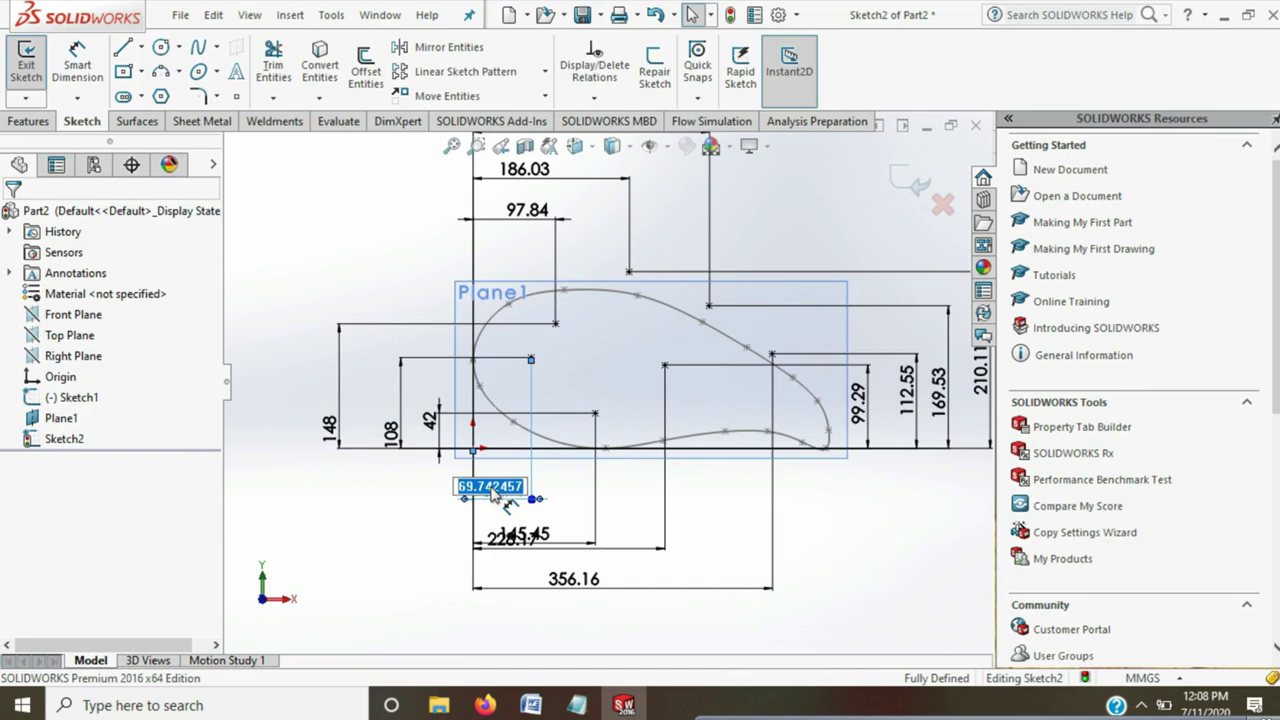
pyautogui.write('58')
pyautogui.press('Return')
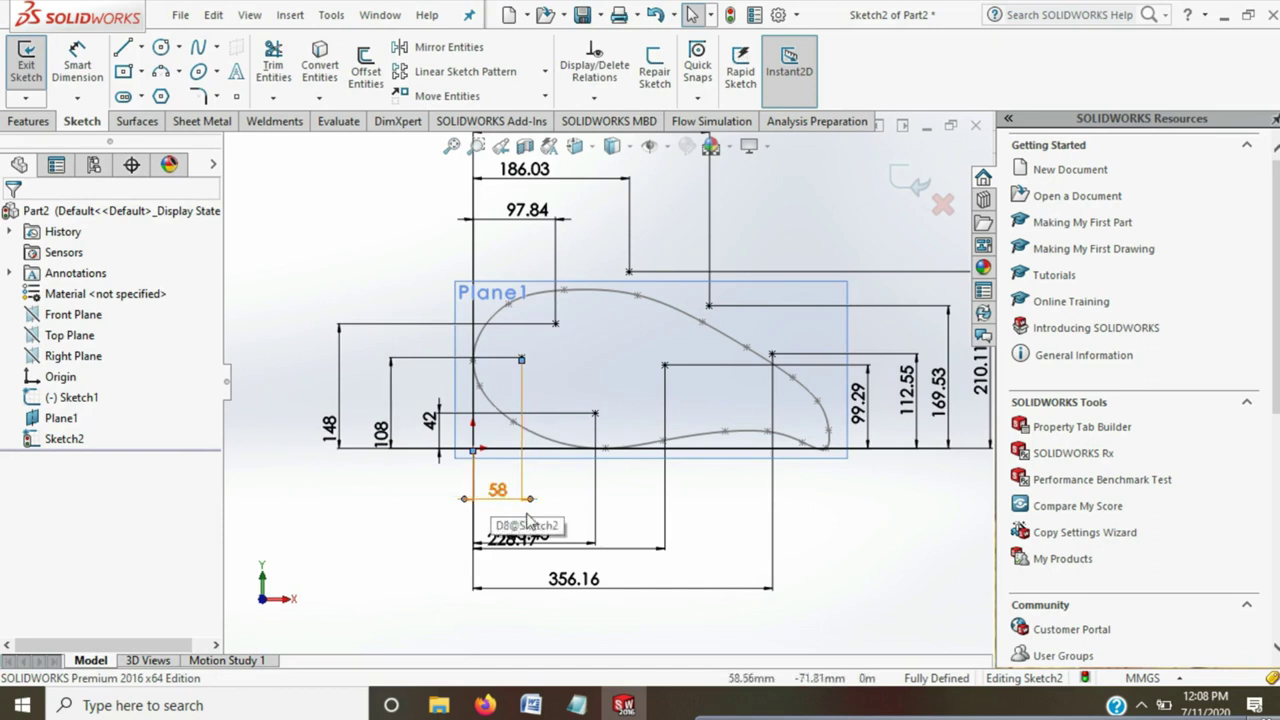
pyautogui.click(530, 558)
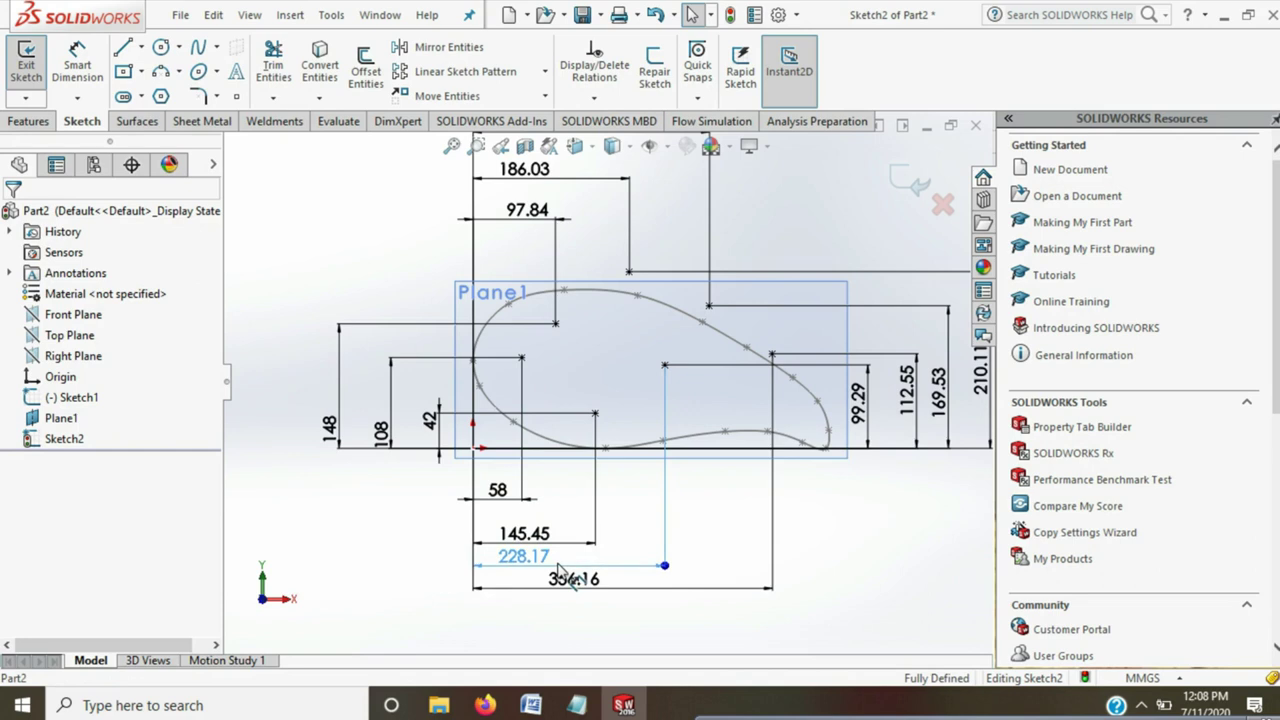
pyautogui.doubleClick(532, 533)
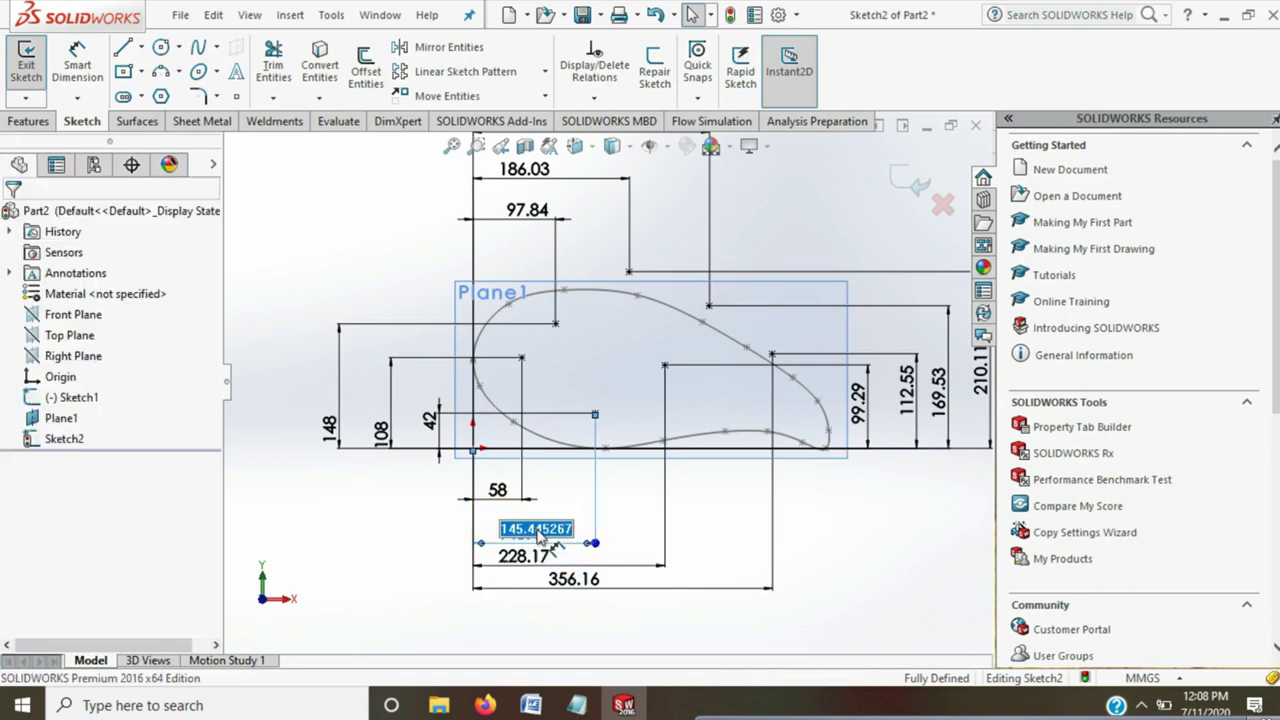
pyautogui.write('134')
pyautogui.press('Return')
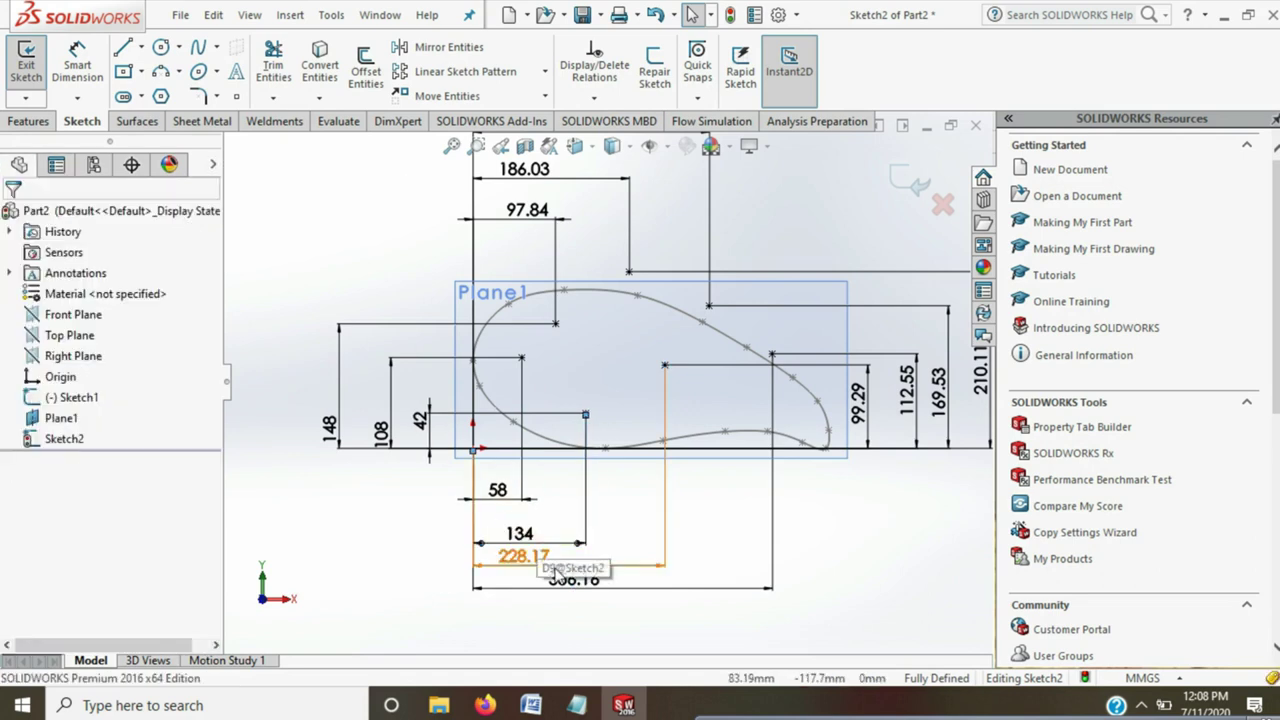
pyautogui.doubleClick(527, 557)
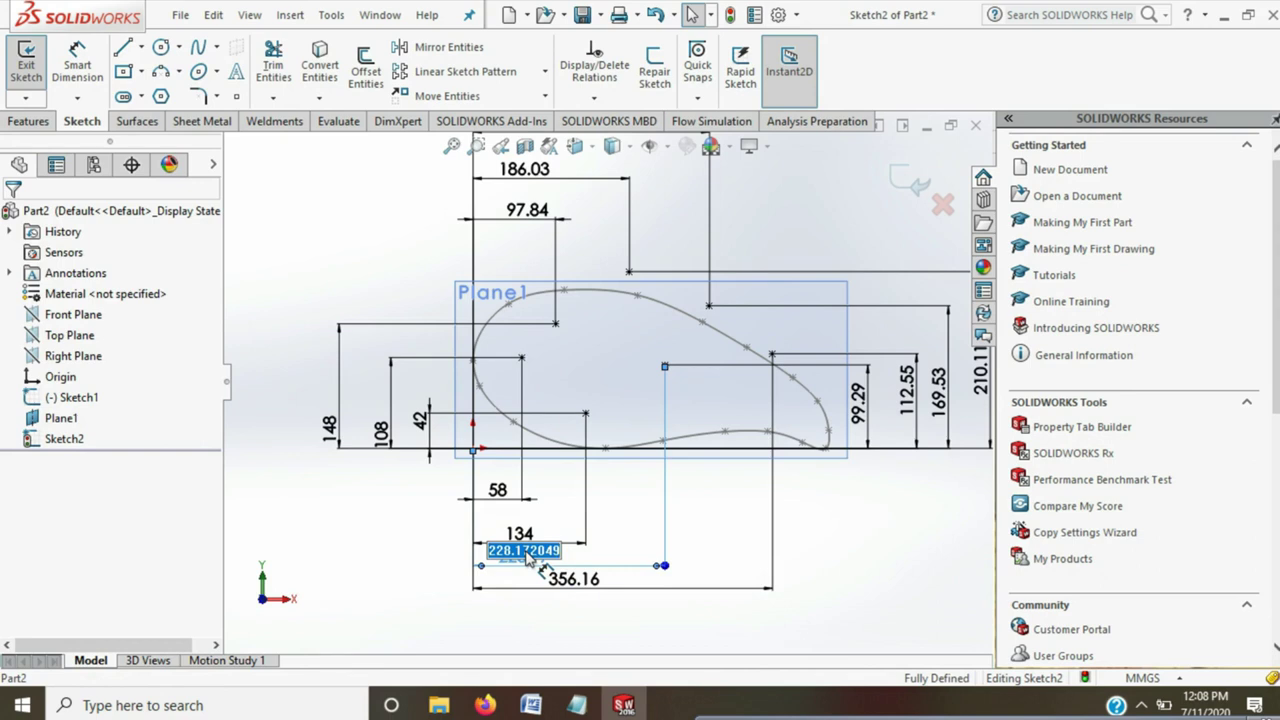
pyautogui.write('208')
pyautogui.press('Return')
pyautogui.doubleClick(581, 582)
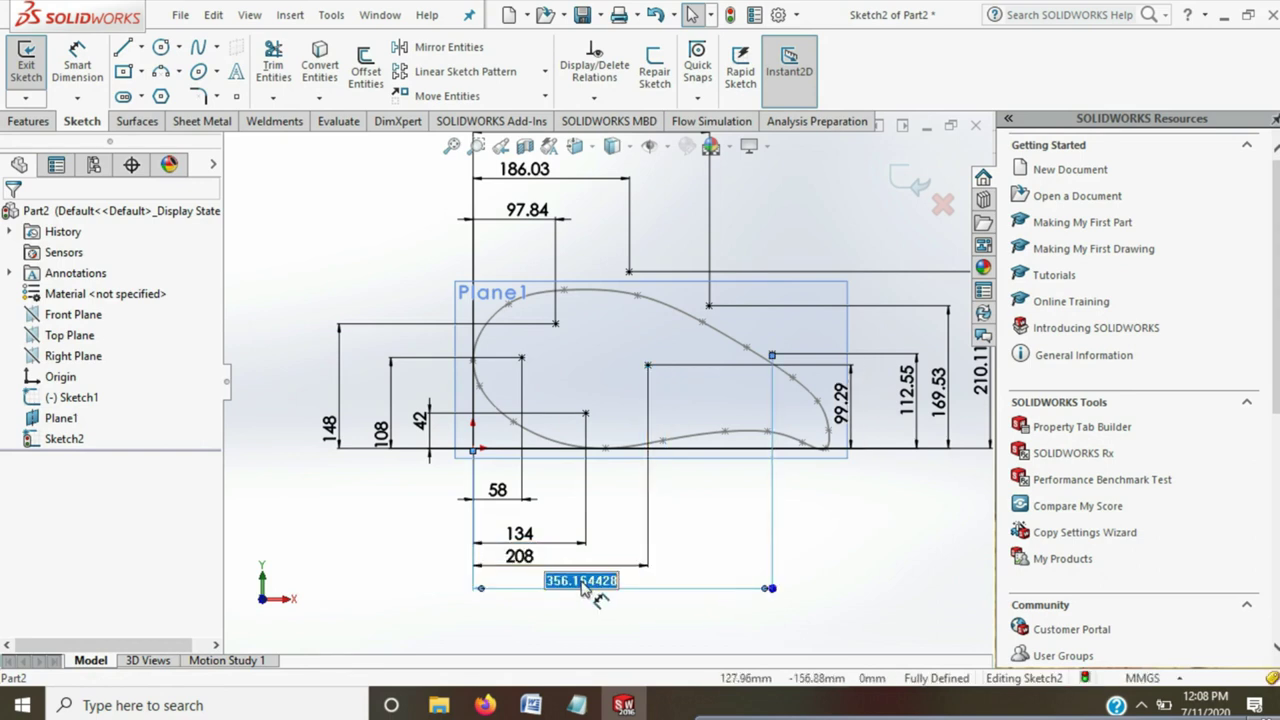
pyautogui.write('320')
pyautogui.press('Return')
pyautogui.click(812, 490)
# Change the right-side vertical dimensions to 58, 68, 105 and 142
pyautogui.doubleClick(840, 405)
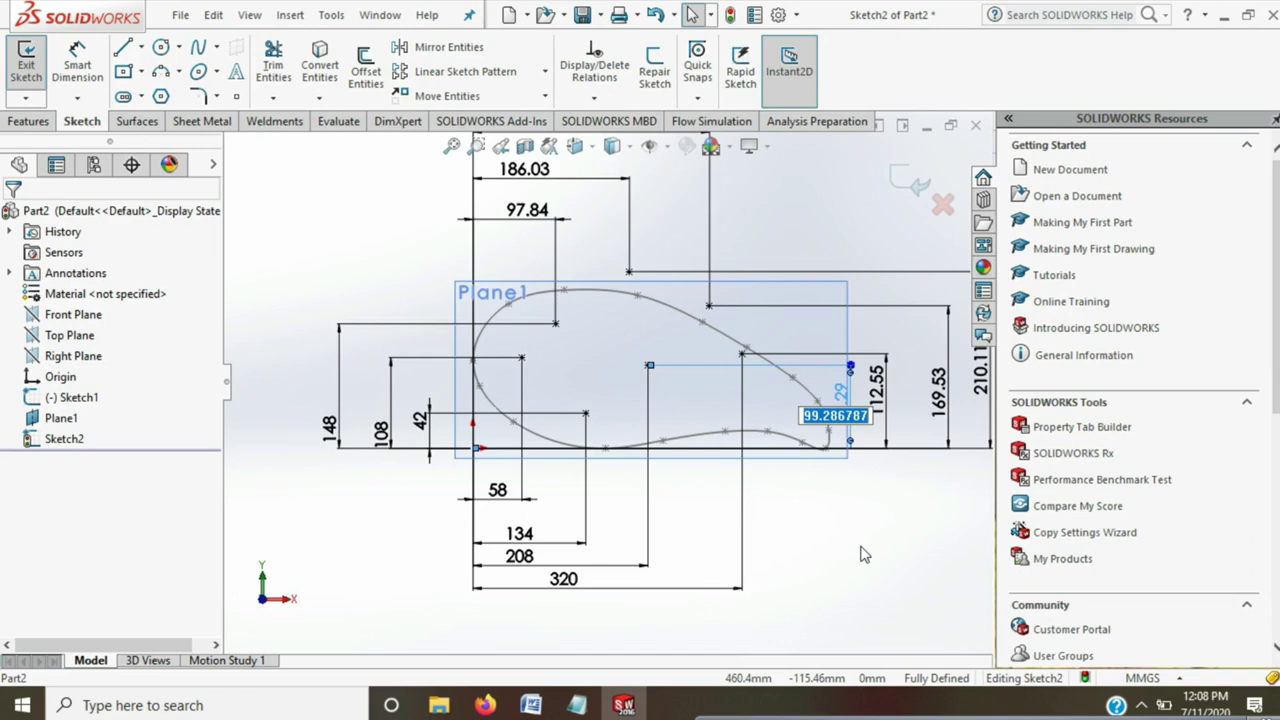
pyautogui.write('58')
pyautogui.press('Return')
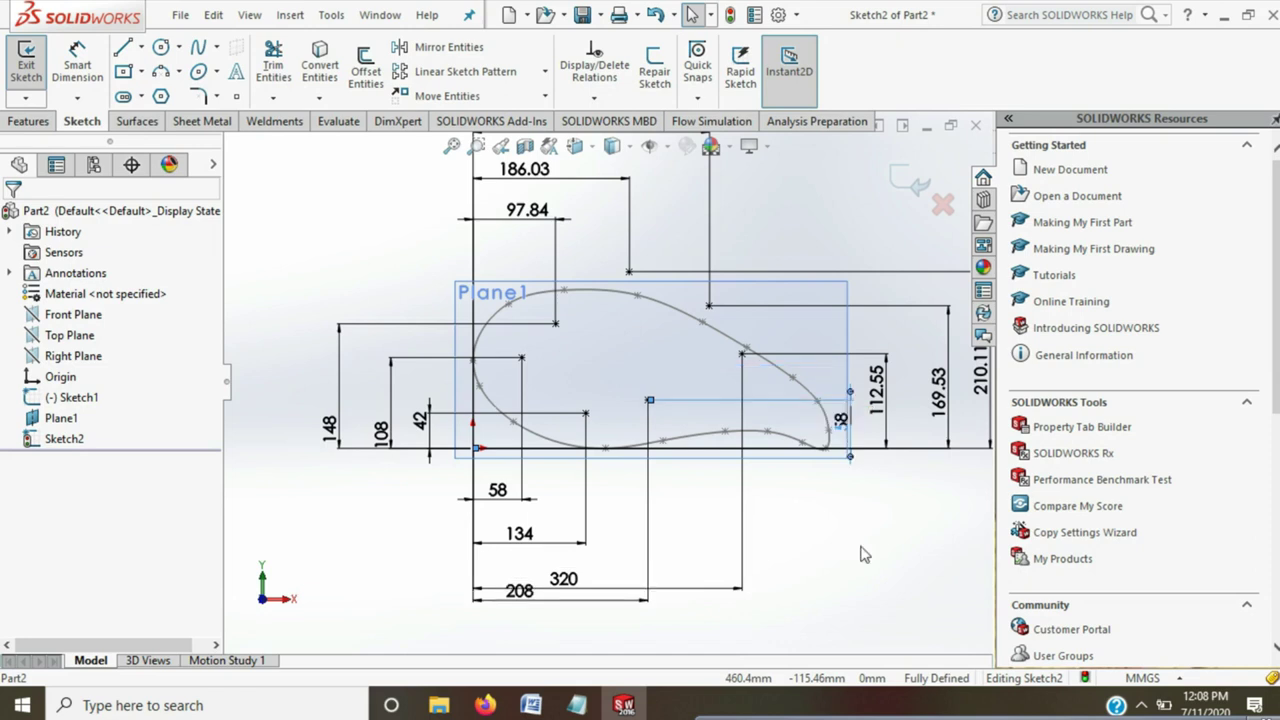
pyautogui.doubleClick(879, 400)
pyautogui.write('68')
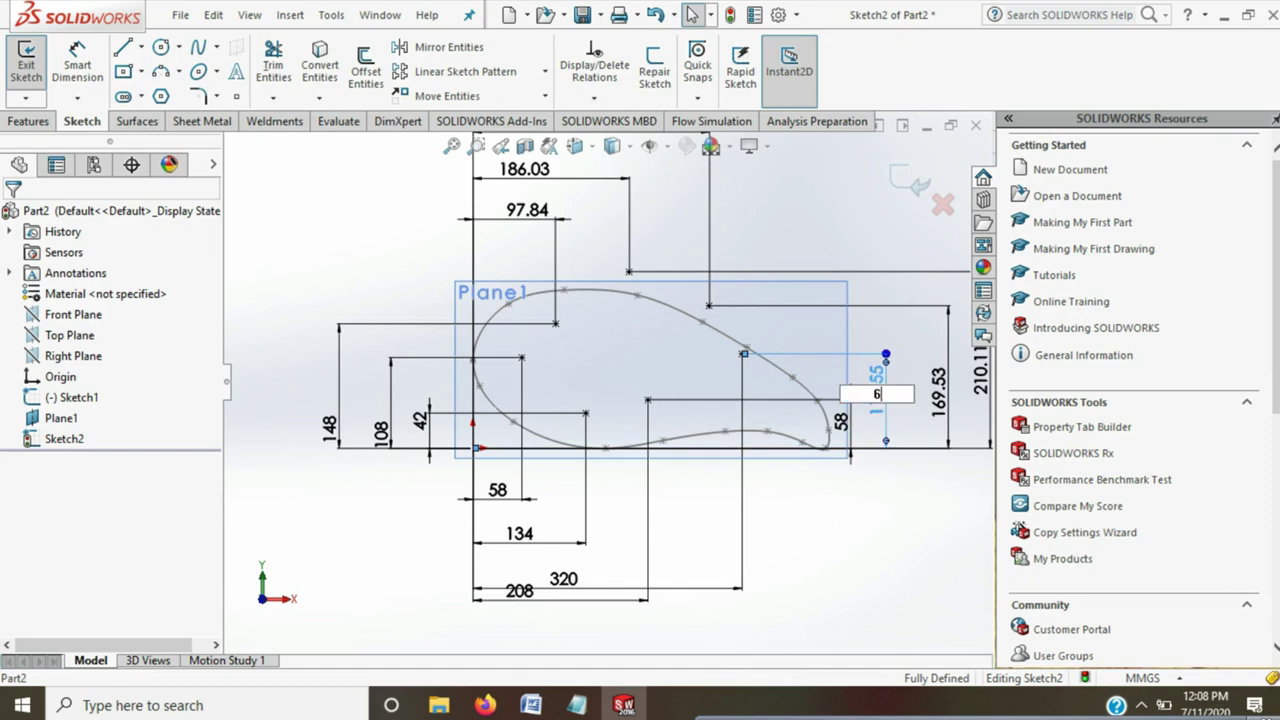
pyautogui.press('Return')
pyautogui.doubleClick(932, 398)
pyautogui.write('105')
pyautogui.press('Return')
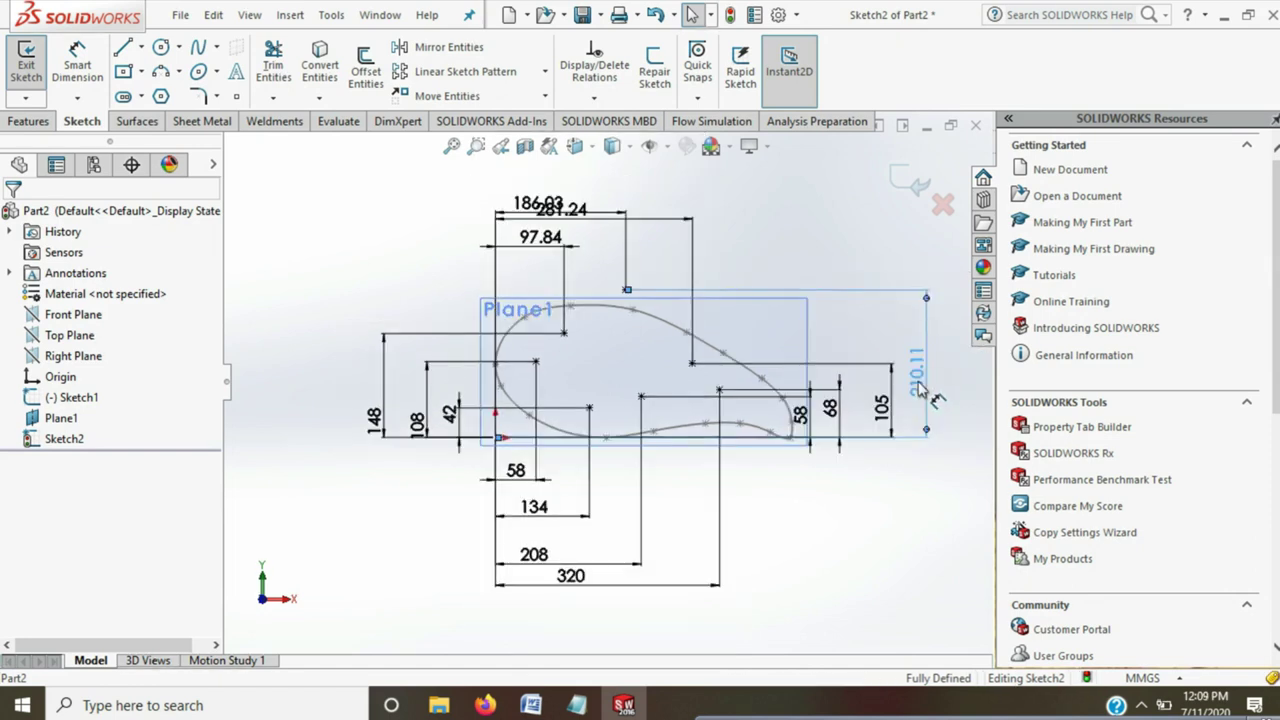
pyautogui.doubleClick(918, 388)
pyautogui.write('142')
pyautogui.press('Return')
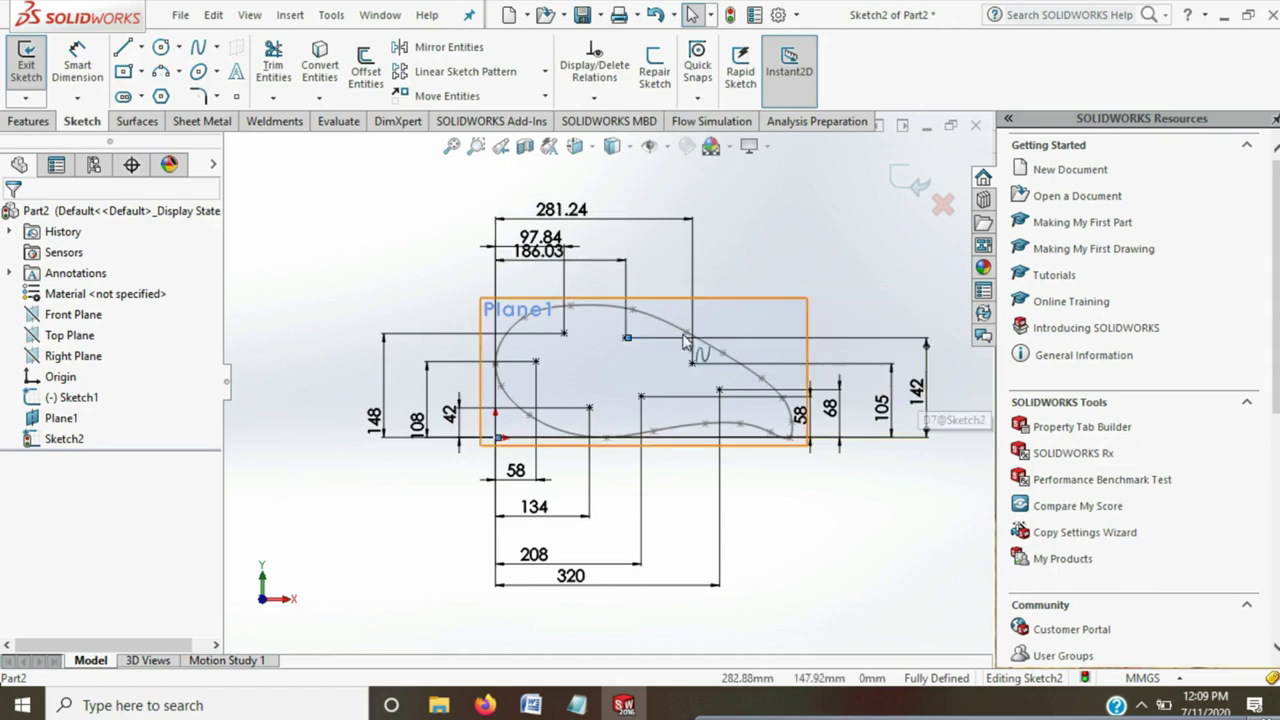
# Set the top horizontal dimensions to 122, 182 and 268, moving 122 below 182
pyautogui.click(549, 274)
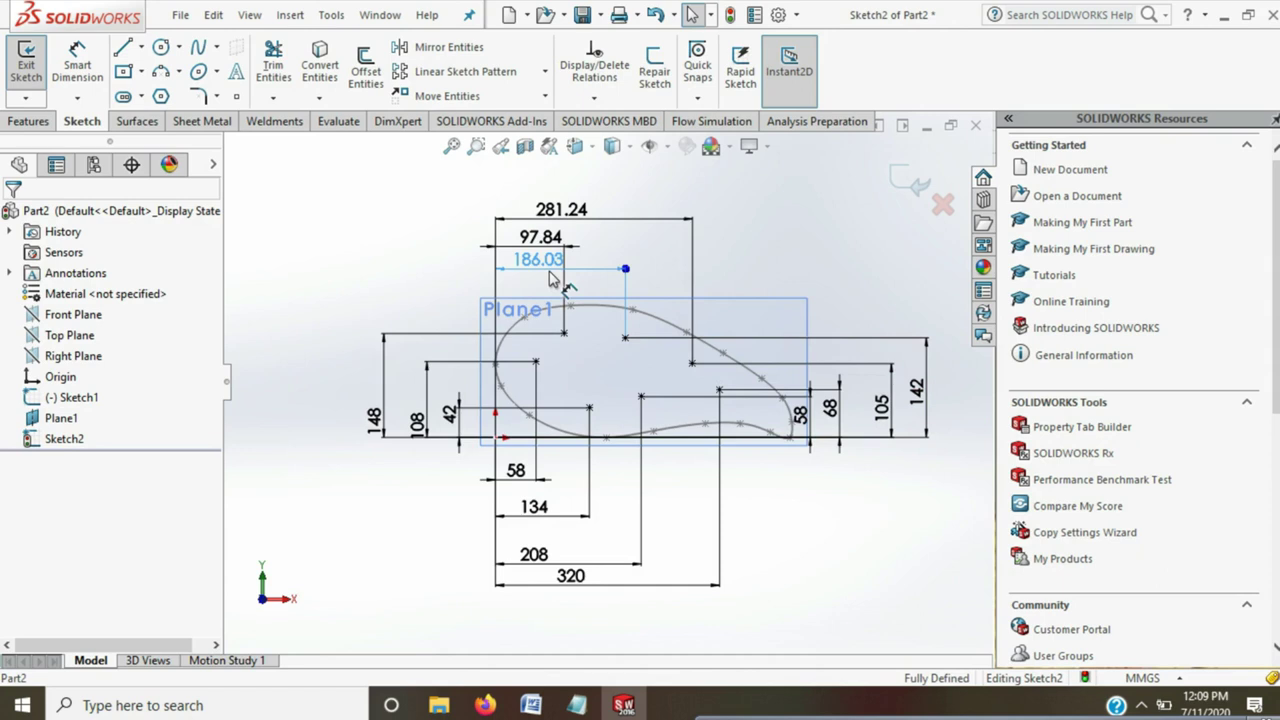
pyautogui.doubleClick(541, 237)
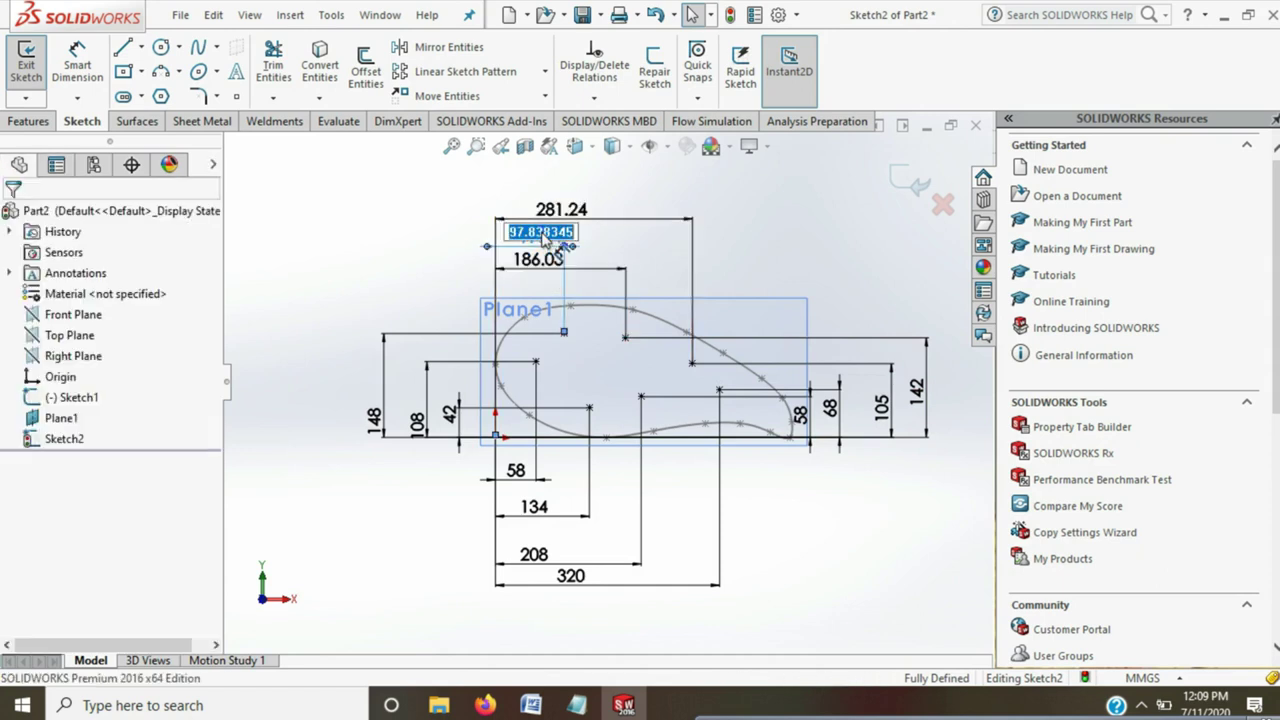
pyautogui.write('122')
pyautogui.press('Return')
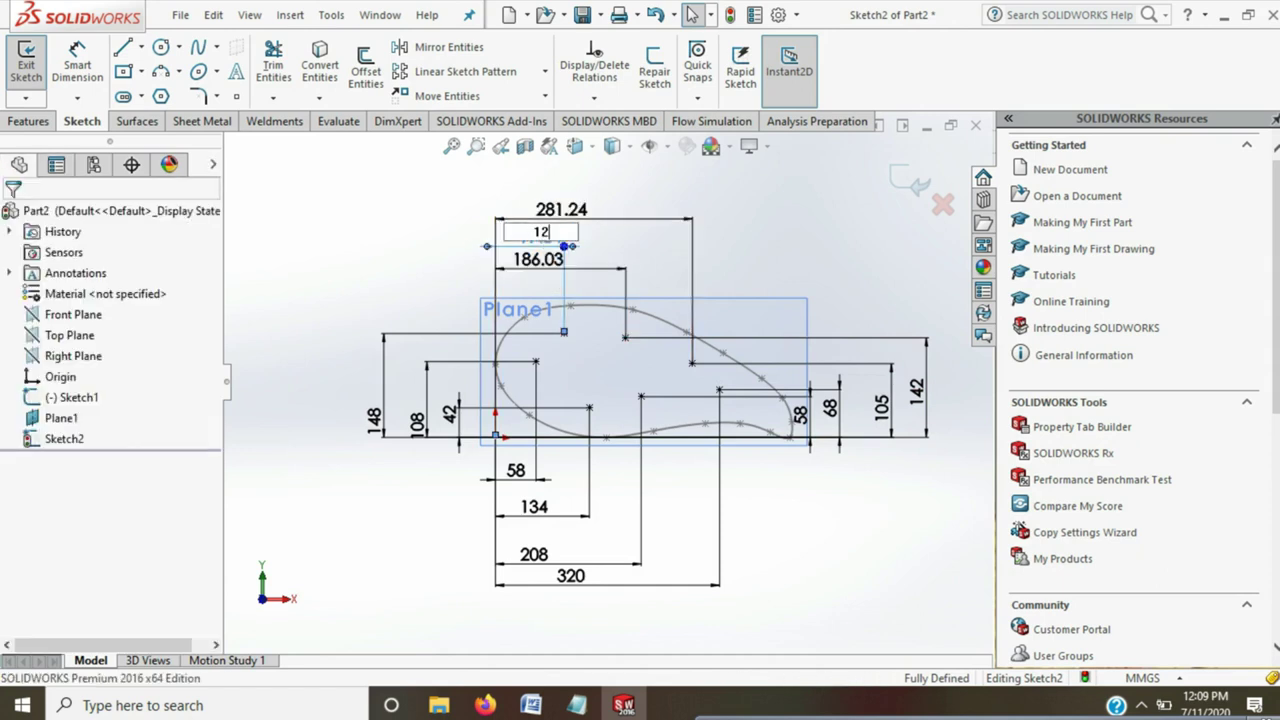
pyautogui.doubleClick(542, 266)
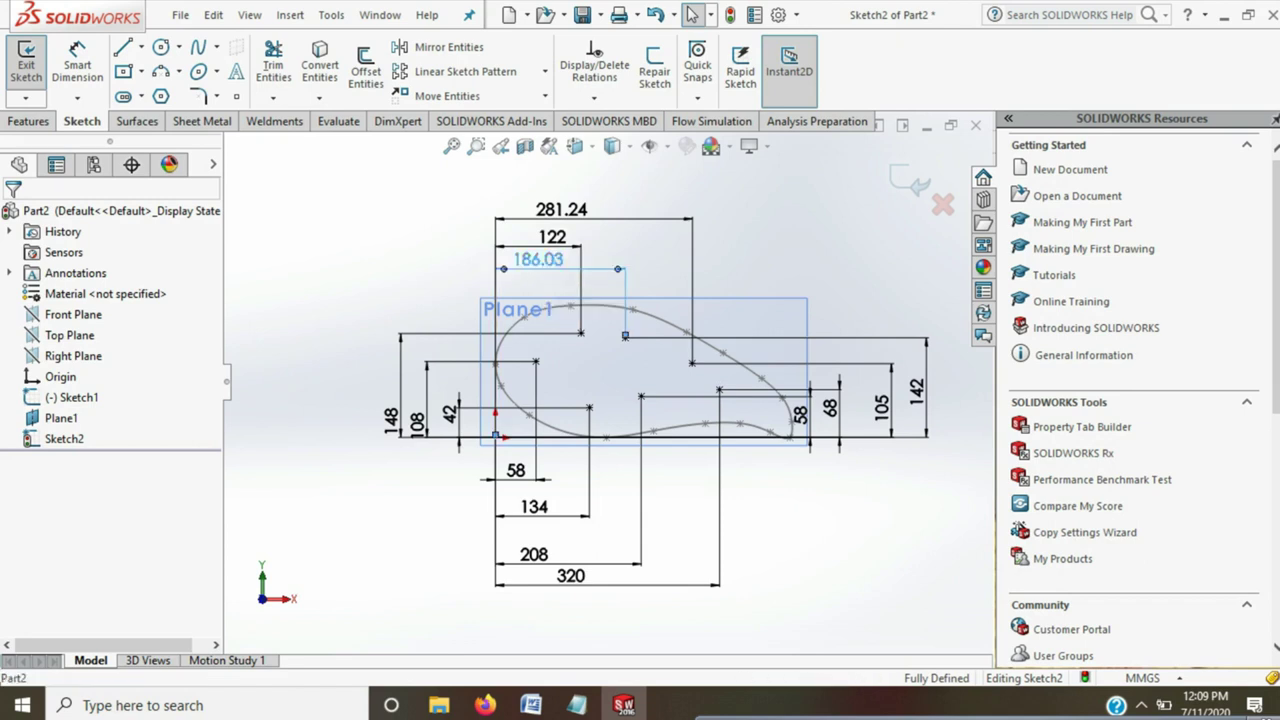
pyautogui.write('1')
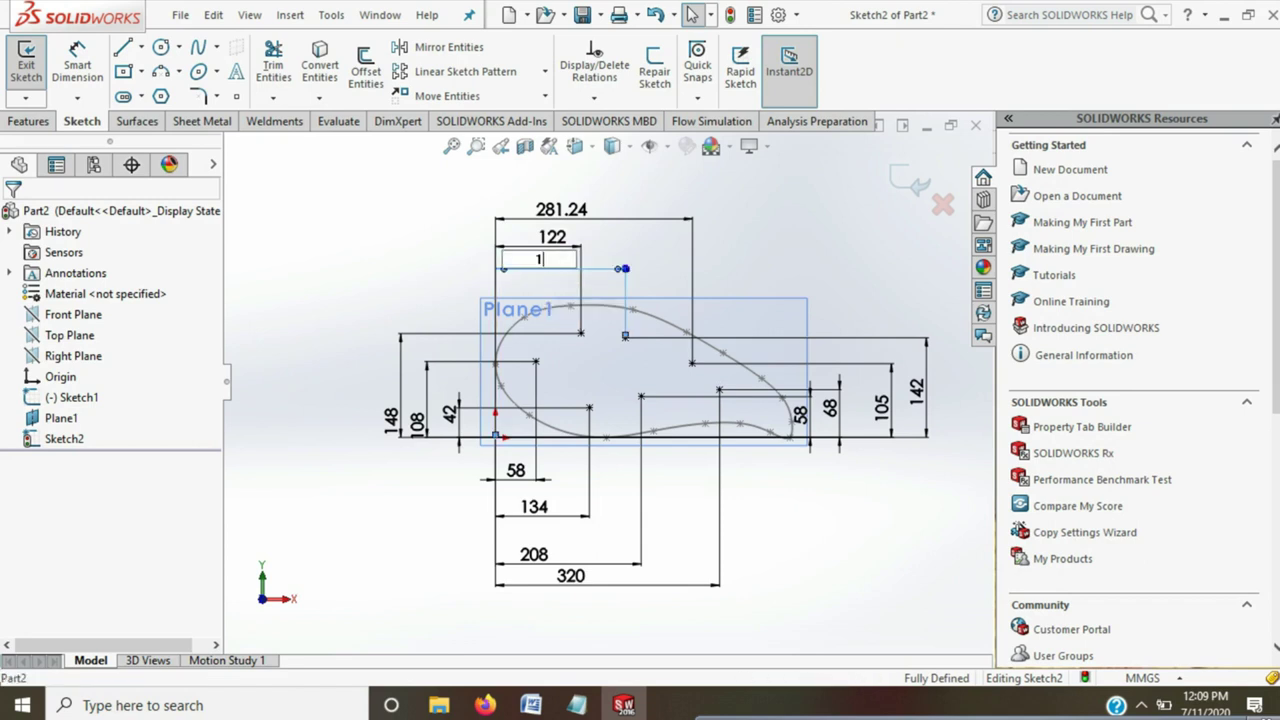
pyautogui.write('2')
pyautogui.press('Return')
pyautogui.doubleClick(589, 222)
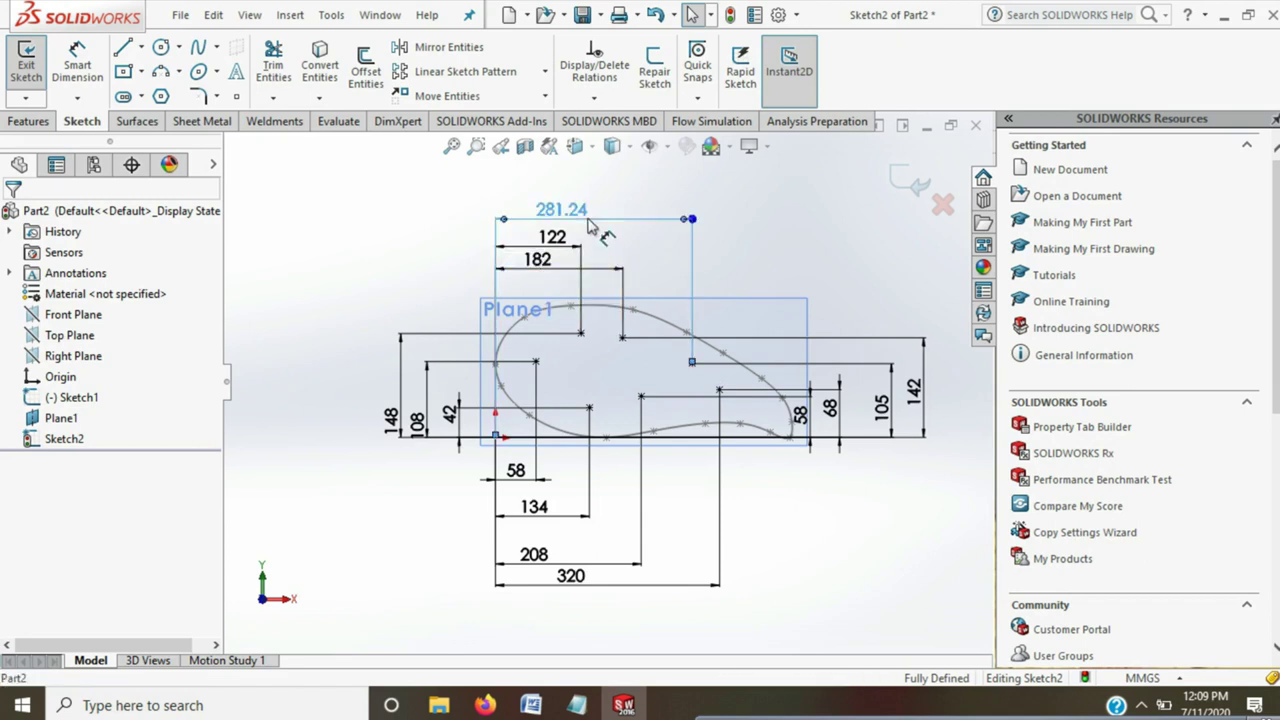
pyautogui.write('268')
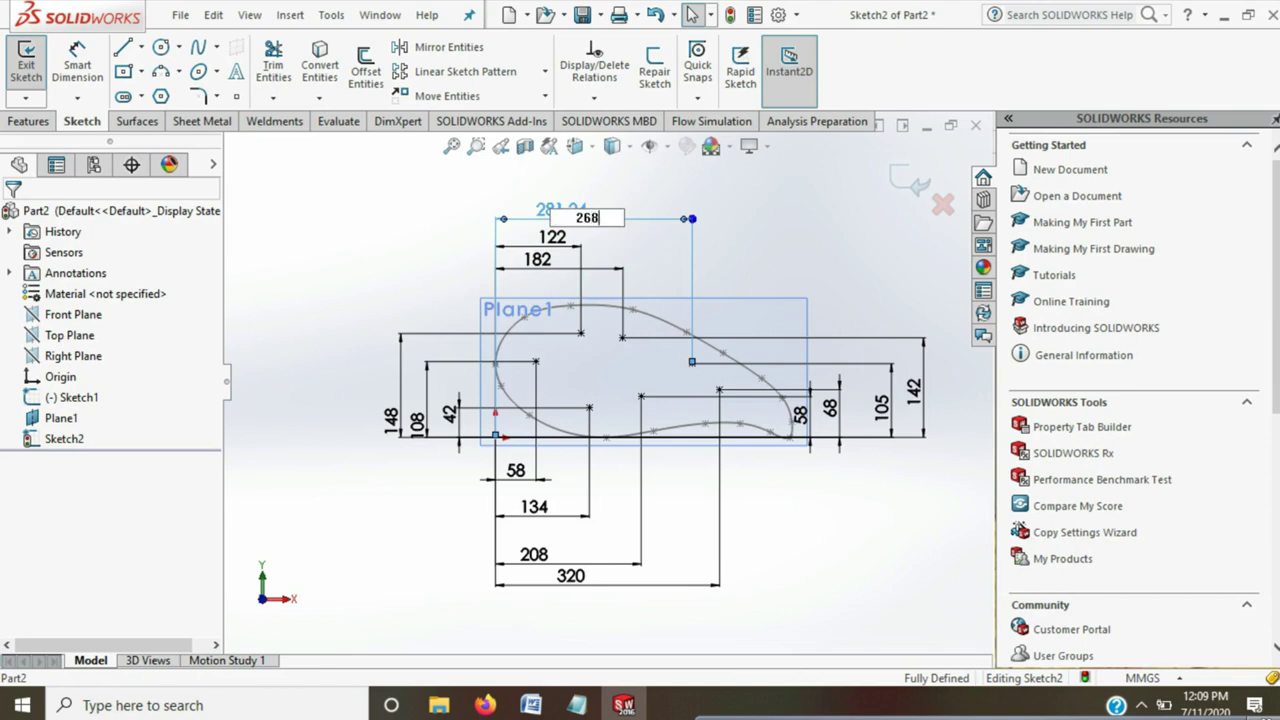
pyautogui.press('Return')
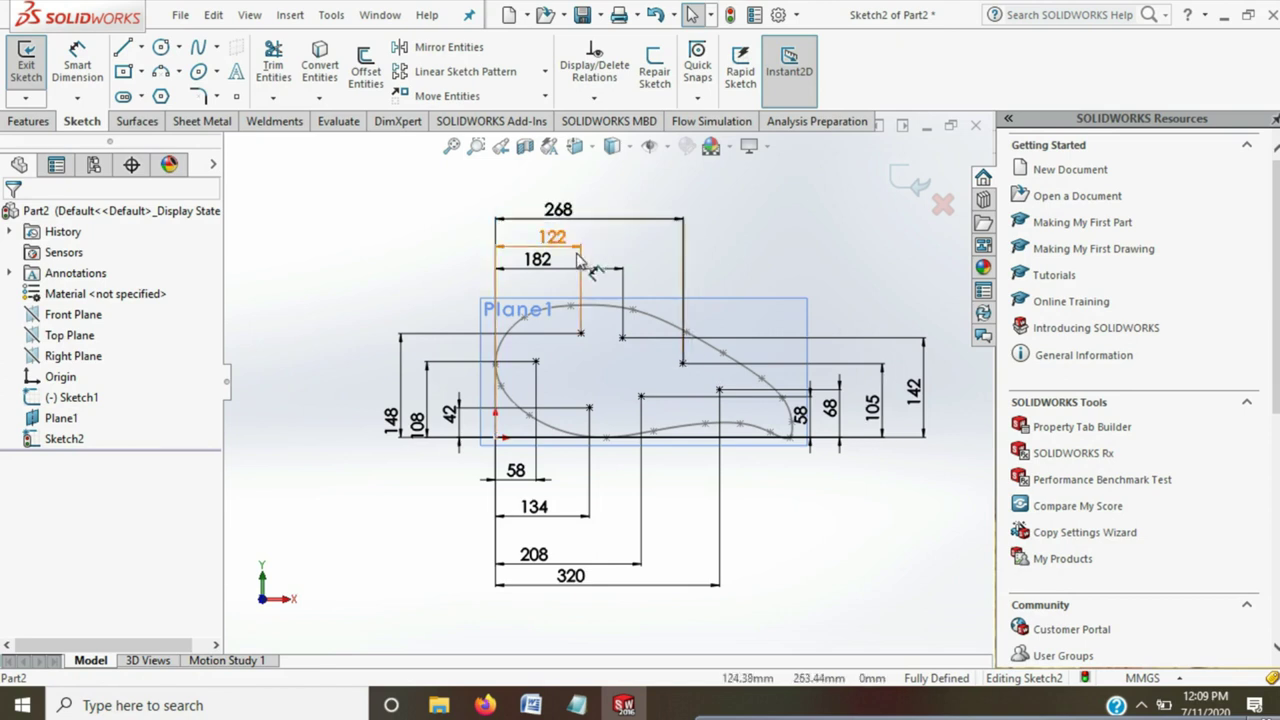
pyautogui.scroll(-2, 565, 248)
pyautogui.moveTo(565, 248)
pyautogui.mouseDown()
pyautogui.moveTo(565, 291)
pyautogui.moveTo(585, 248)
pyautogui.mouseUp()
pyautogui.click(423, 266)
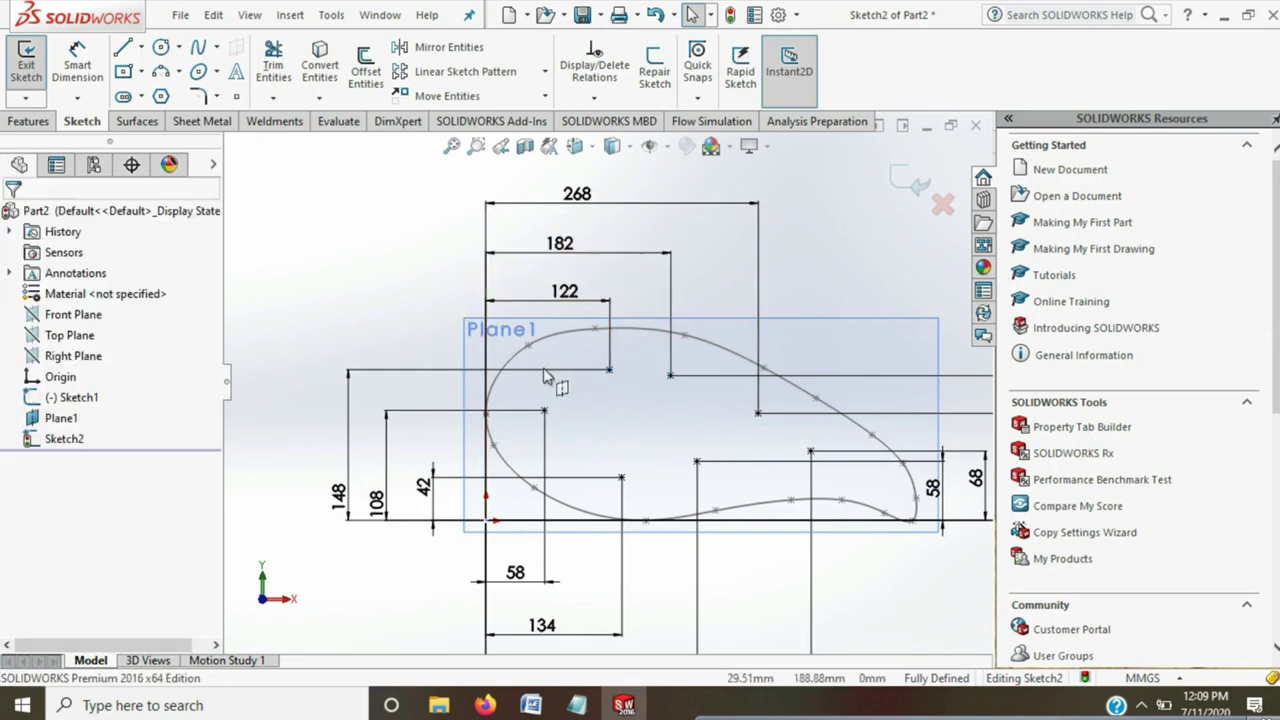
pyautogui.scroll(3, 605, 380)
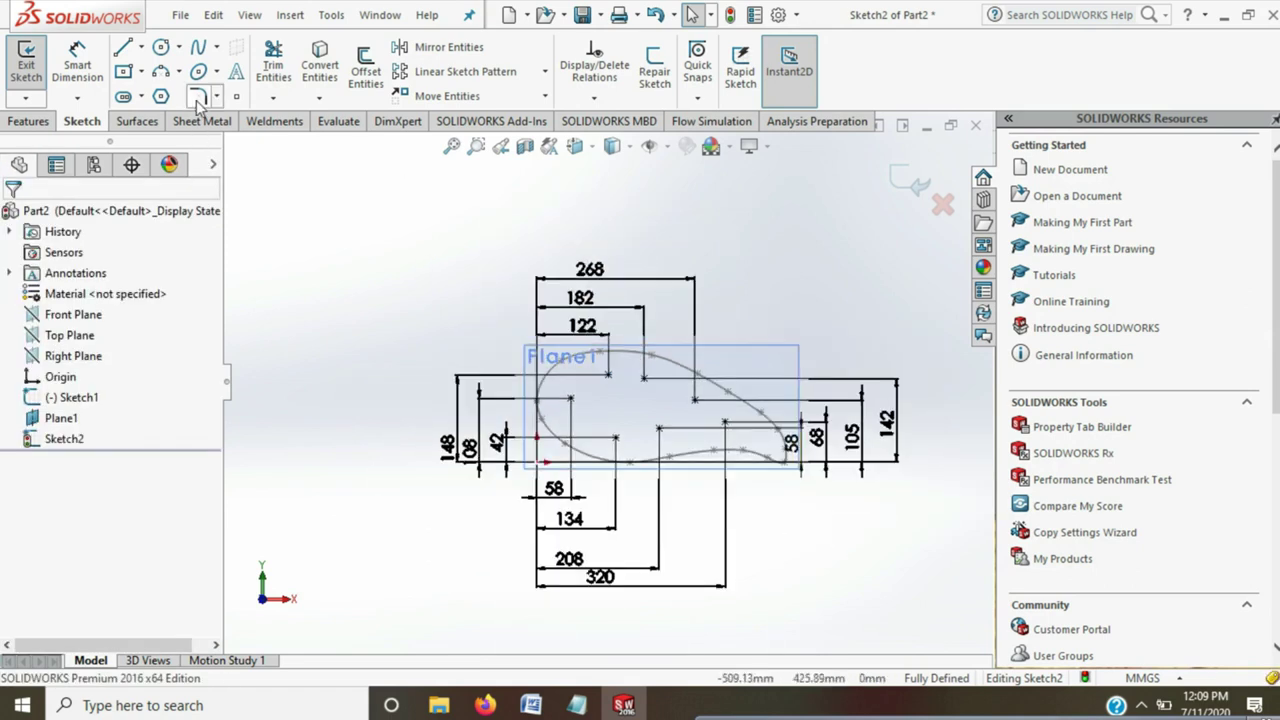
pyautogui.click(198, 47)
# Draw a closed seven-point inner spline inside the outer teardrop and exit Sketch2
pyautogui.scroll(-1, 585, 420)
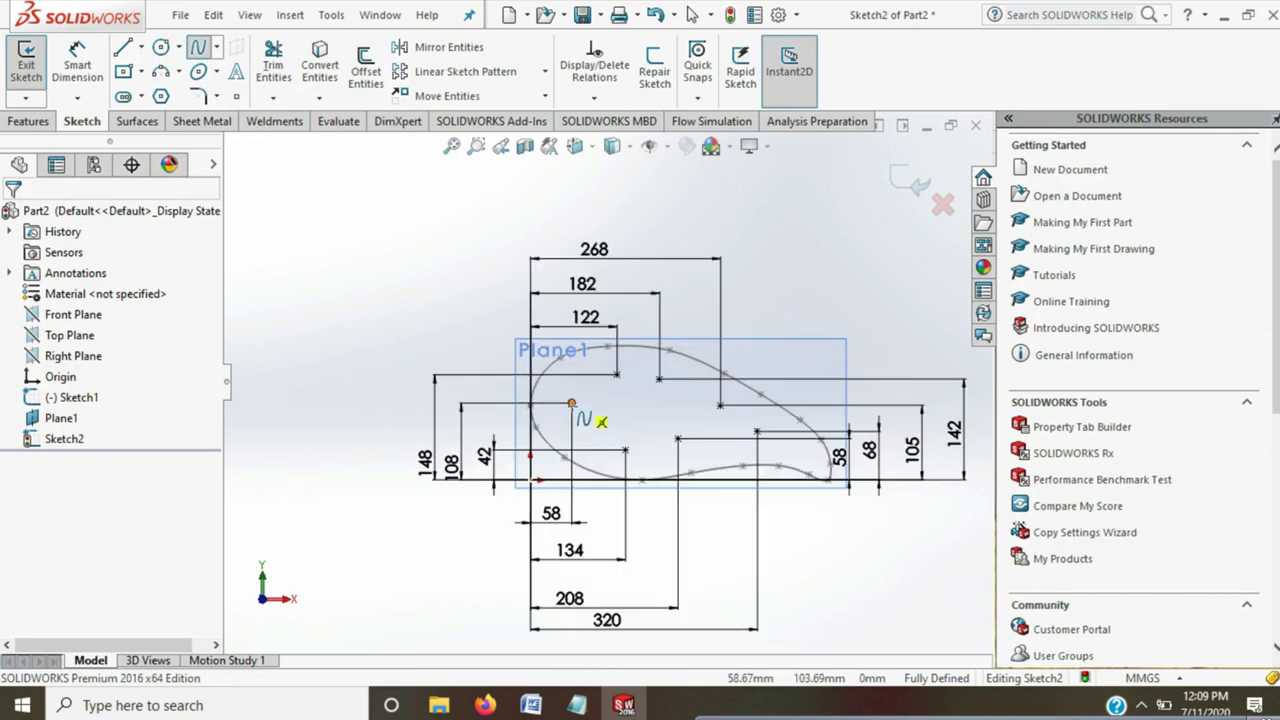
pyautogui.click(571, 403)
pyautogui.click(625, 450)
pyautogui.click(678, 439)
pyautogui.click(757, 431)
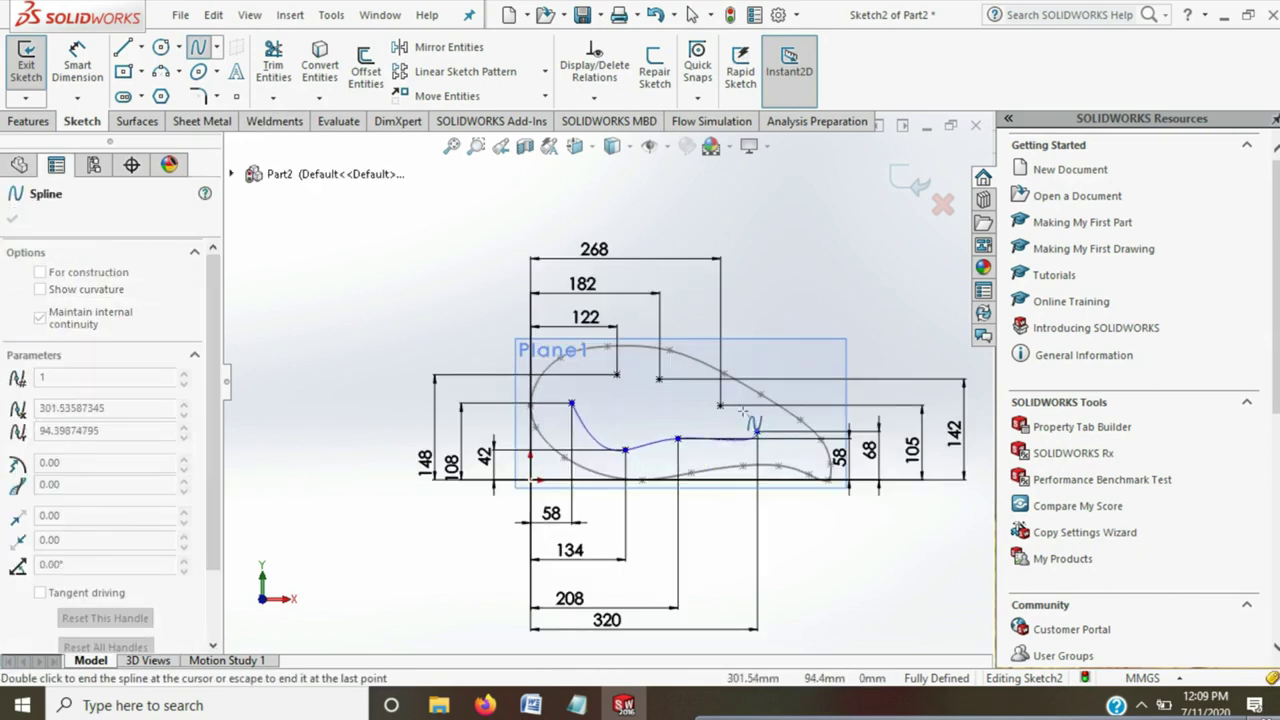
pyautogui.click(721, 405)
pyautogui.click(659, 379)
pyautogui.click(616, 374)
pyautogui.click(571, 403)
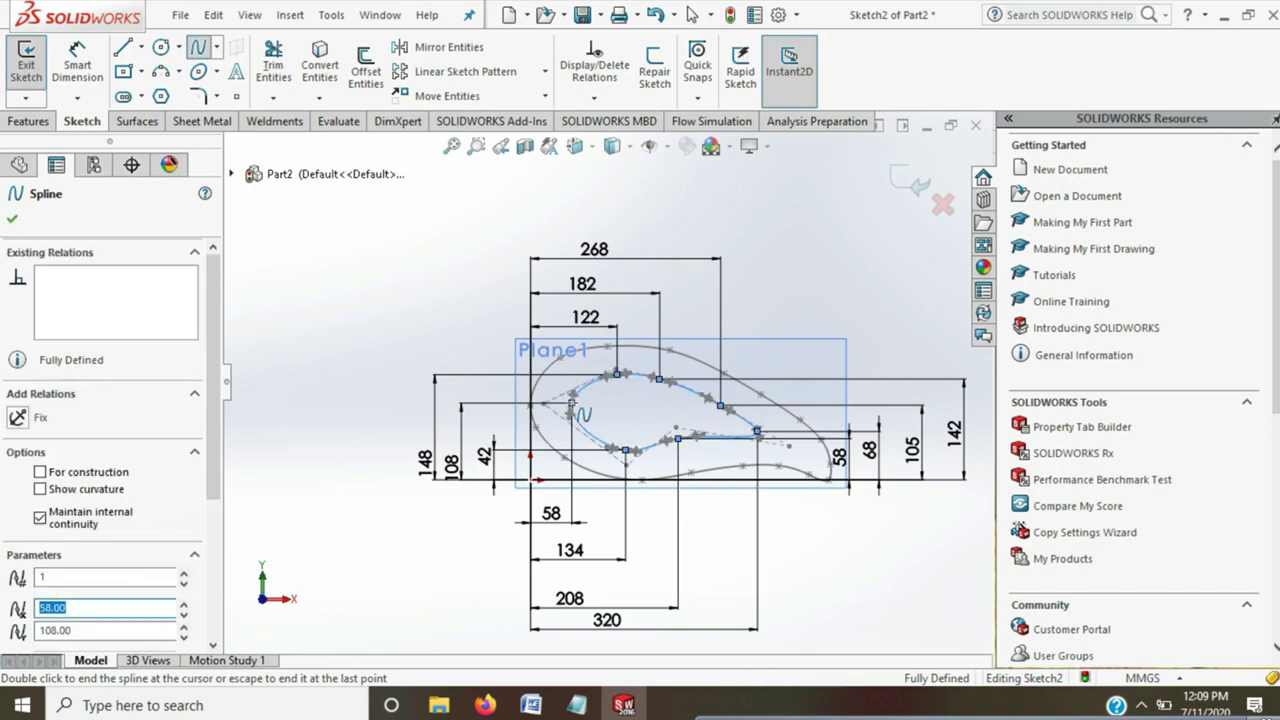
pyautogui.press('Escape')
pyautogui.press('Escape')
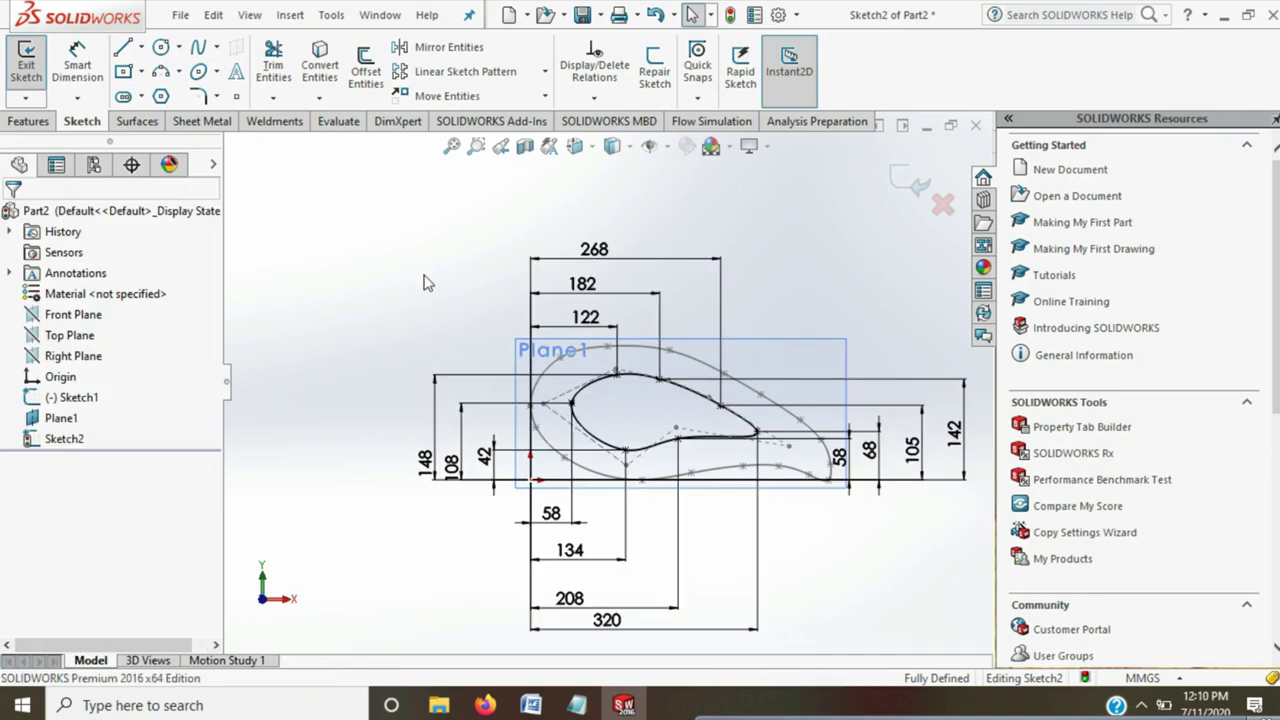
pyautogui.click(896, 176)
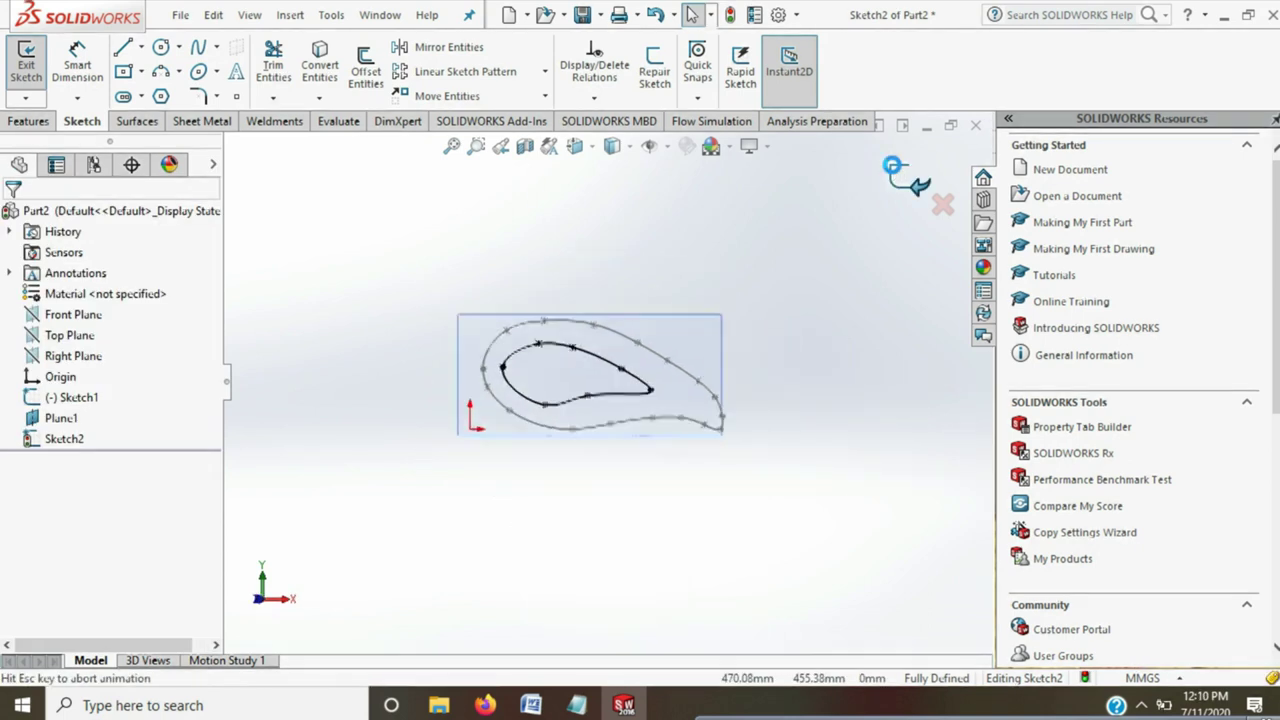
# Create Plane2 offset 124 mm from the Front Plane, flipped to the opposite side
pyautogui.click(813, 441)
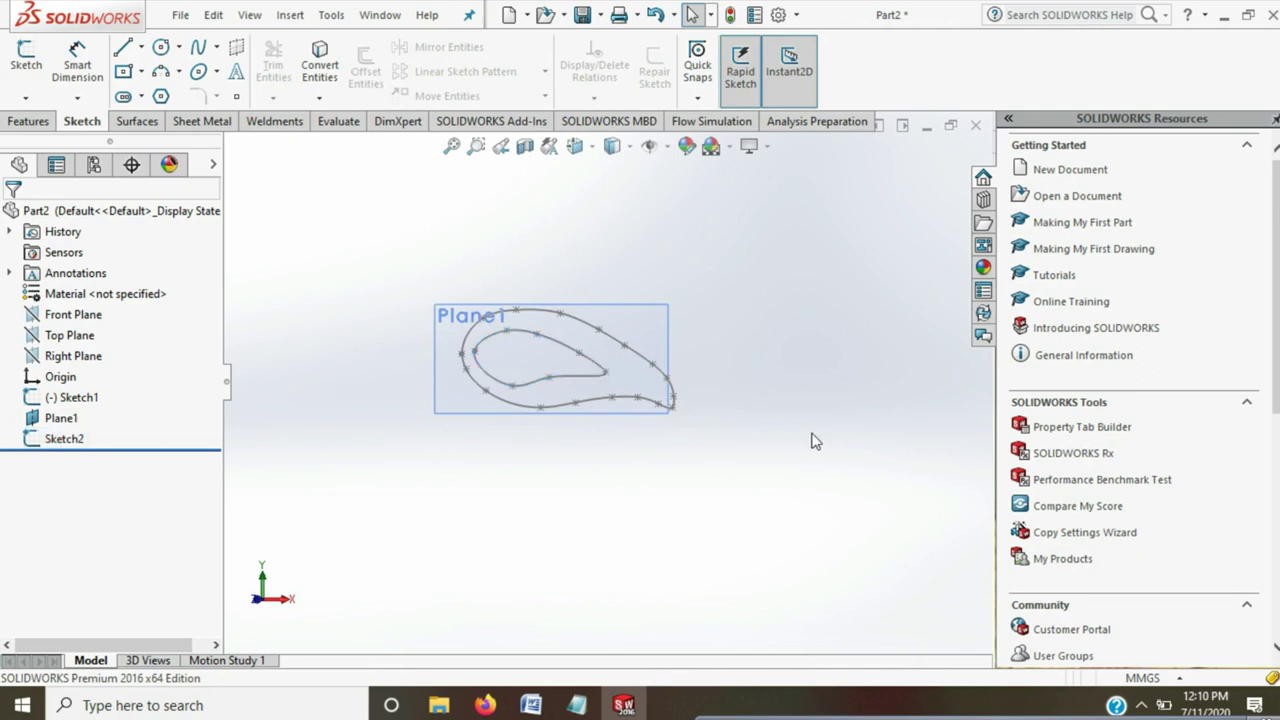
pyautogui.hotkey('ctrl', '4')
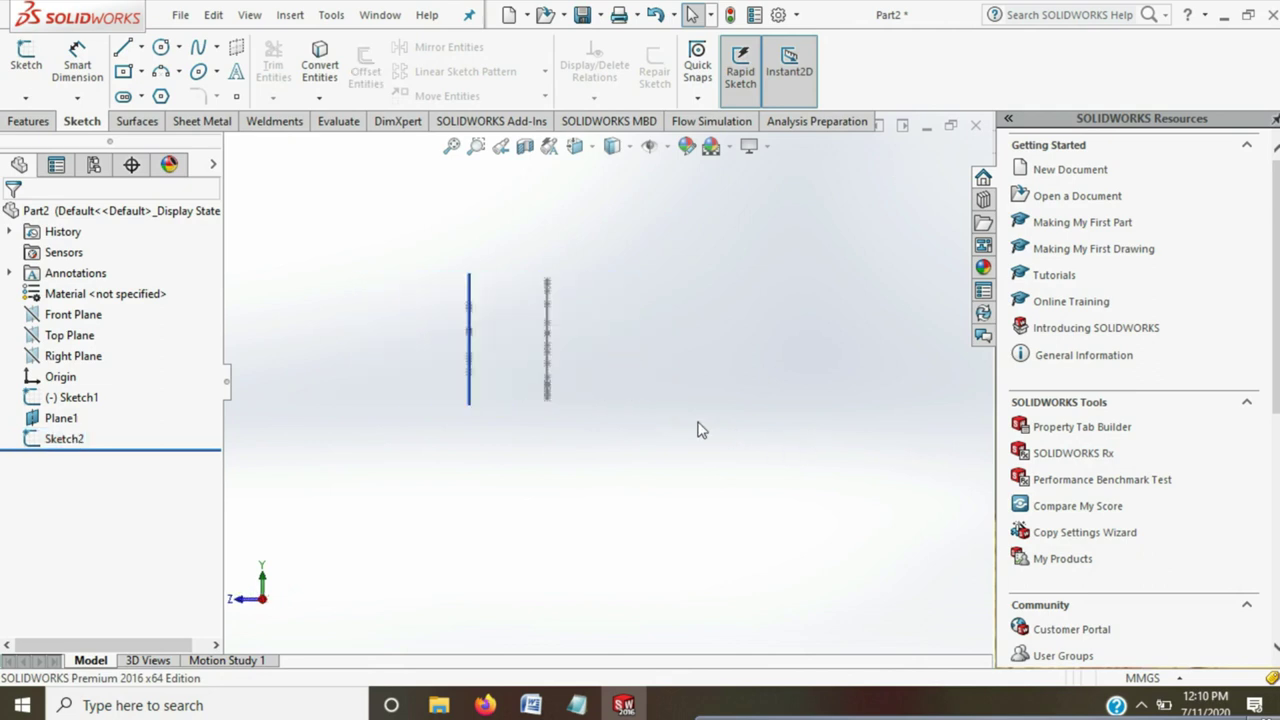
pyautogui.hotkey('ctrl', '1')
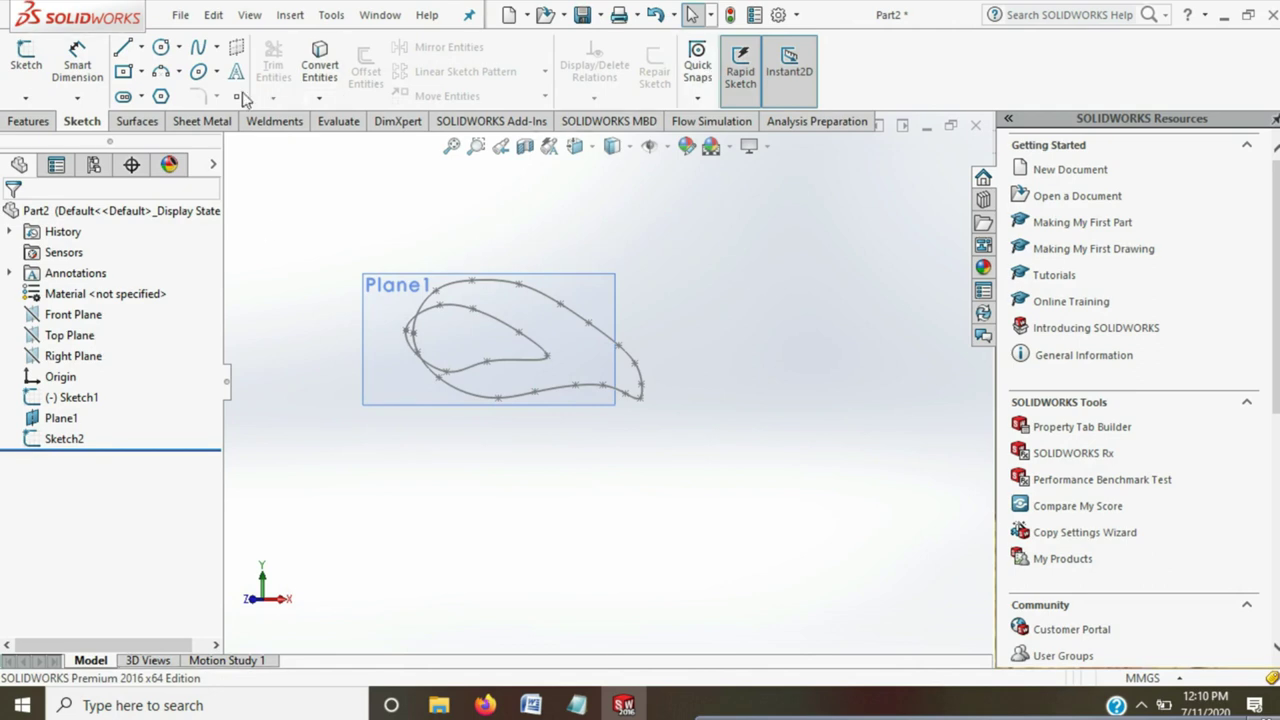
pyautogui.click(30, 121)
pyautogui.click(750, 96)
pyautogui.click(765, 121)
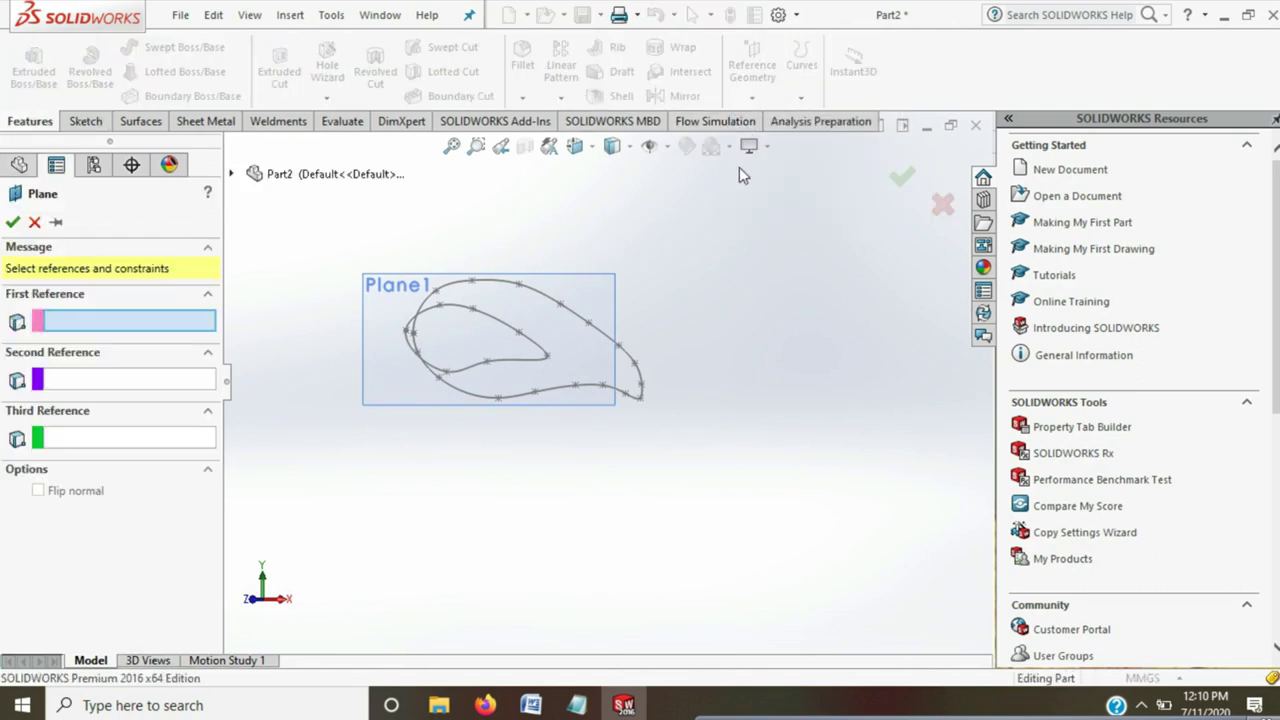
pyautogui.click(231, 174)
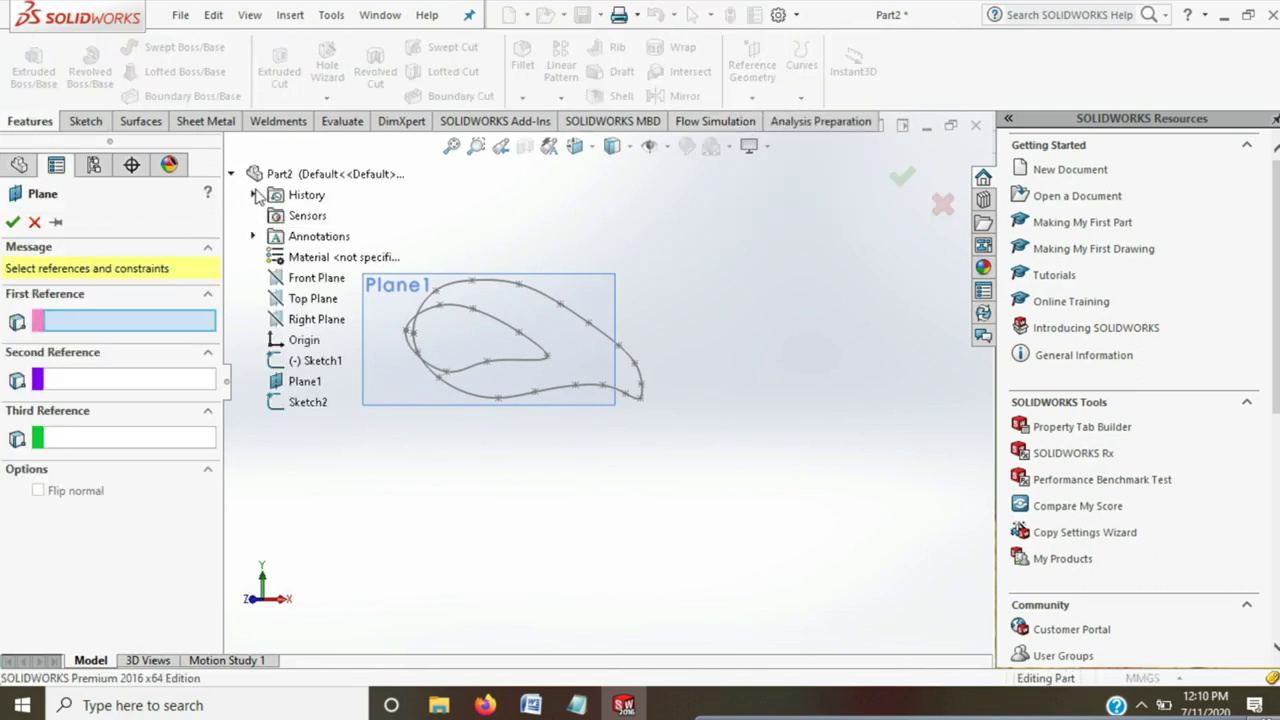
pyautogui.click(305, 278)
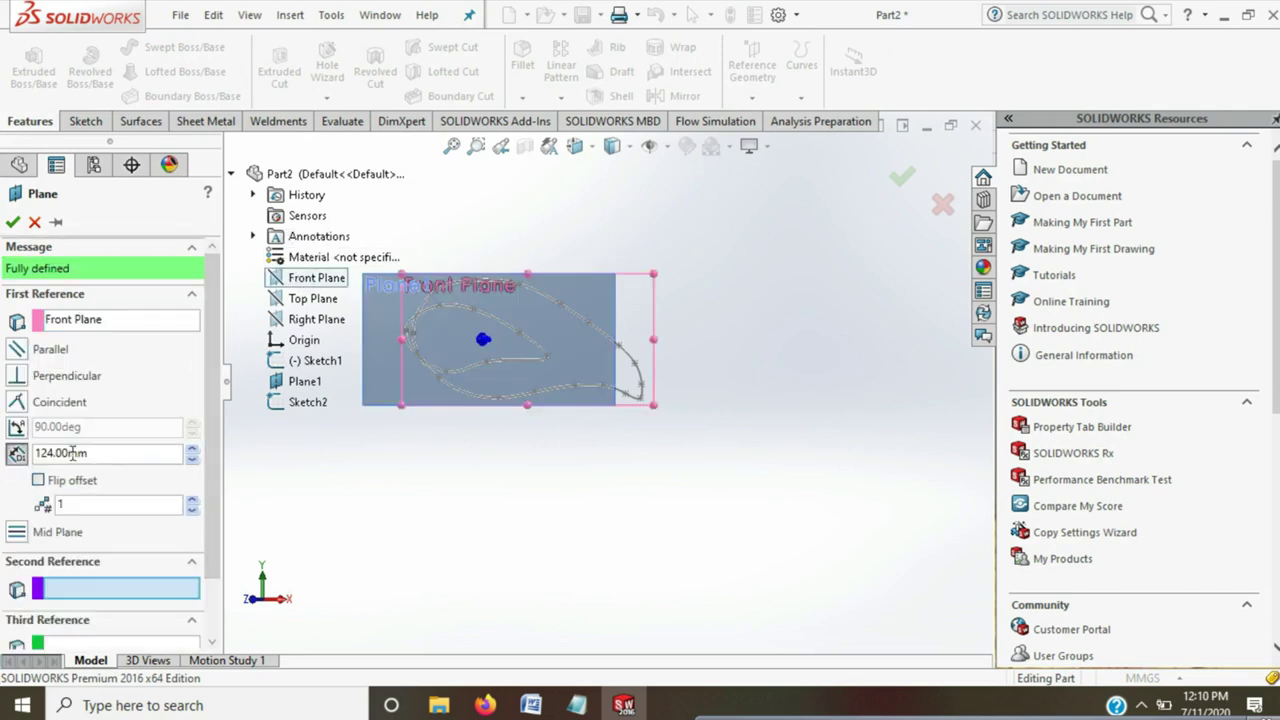
pyautogui.click(38, 480)
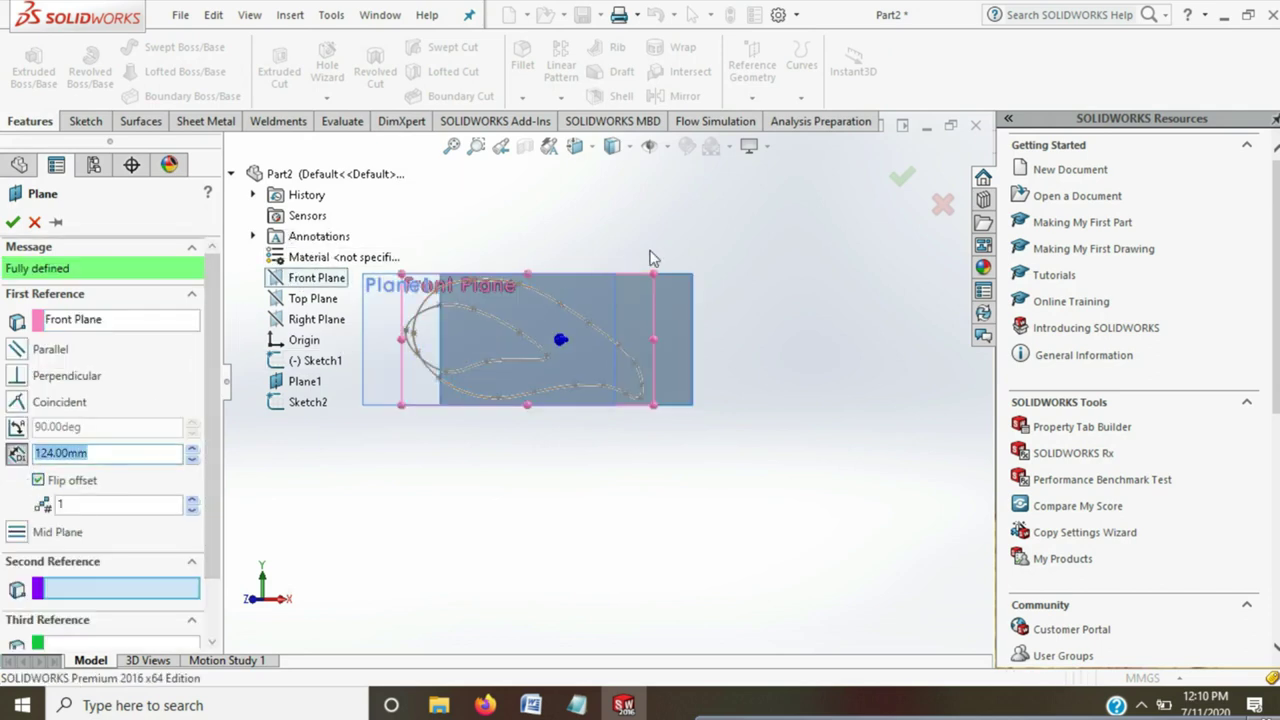
pyautogui.click(899, 182)
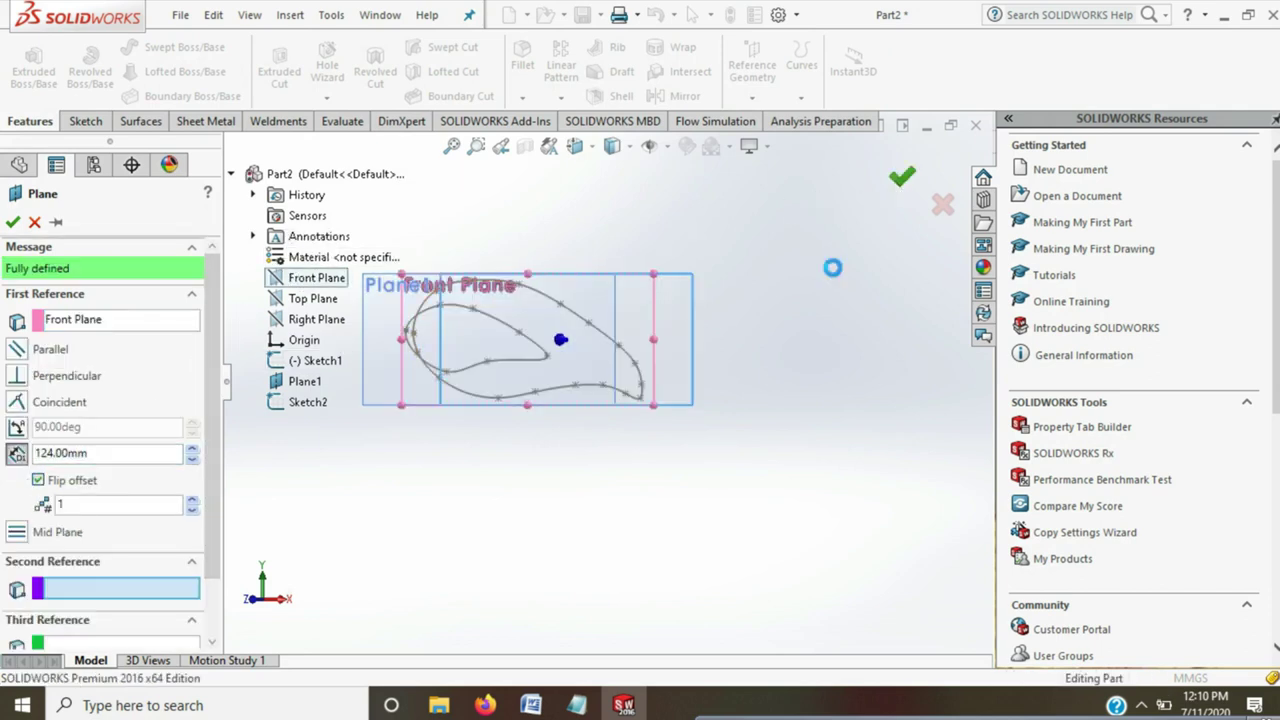
pyautogui.click(86, 124)
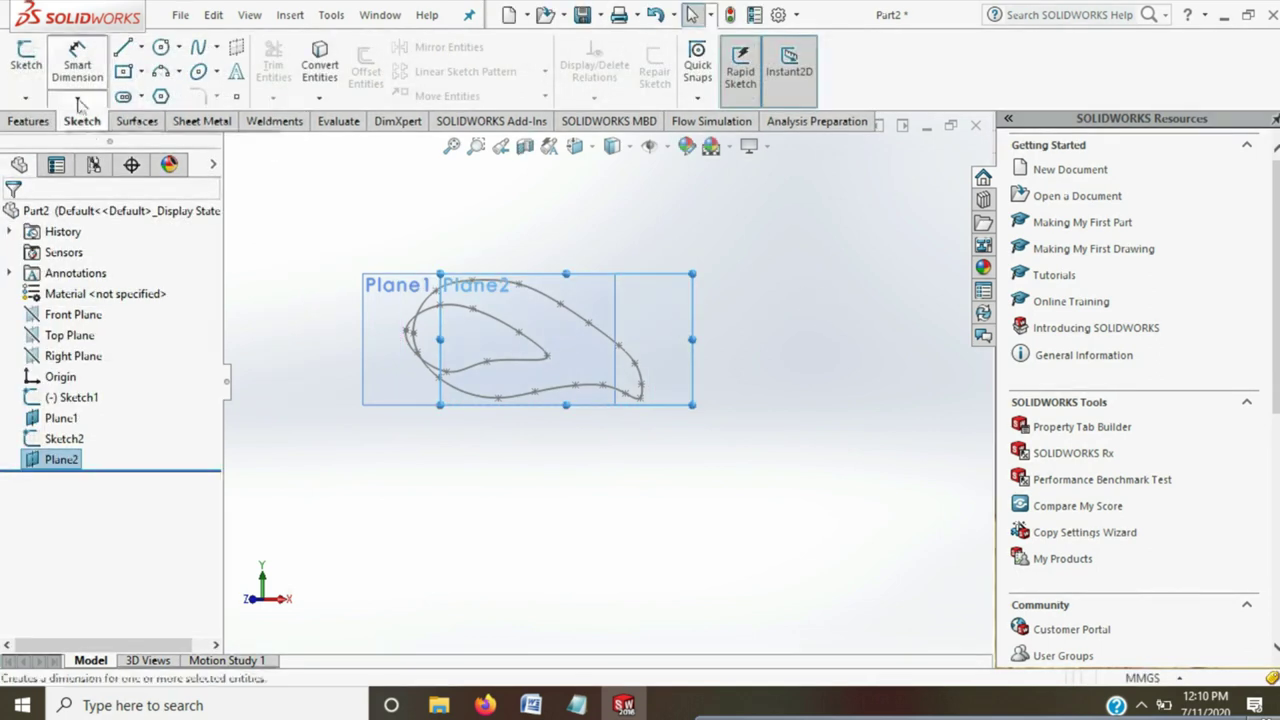
# On Plane2, convert Sketch2's inner spline into Sketch3 and exit the sketch
pyautogui.click(26, 60)
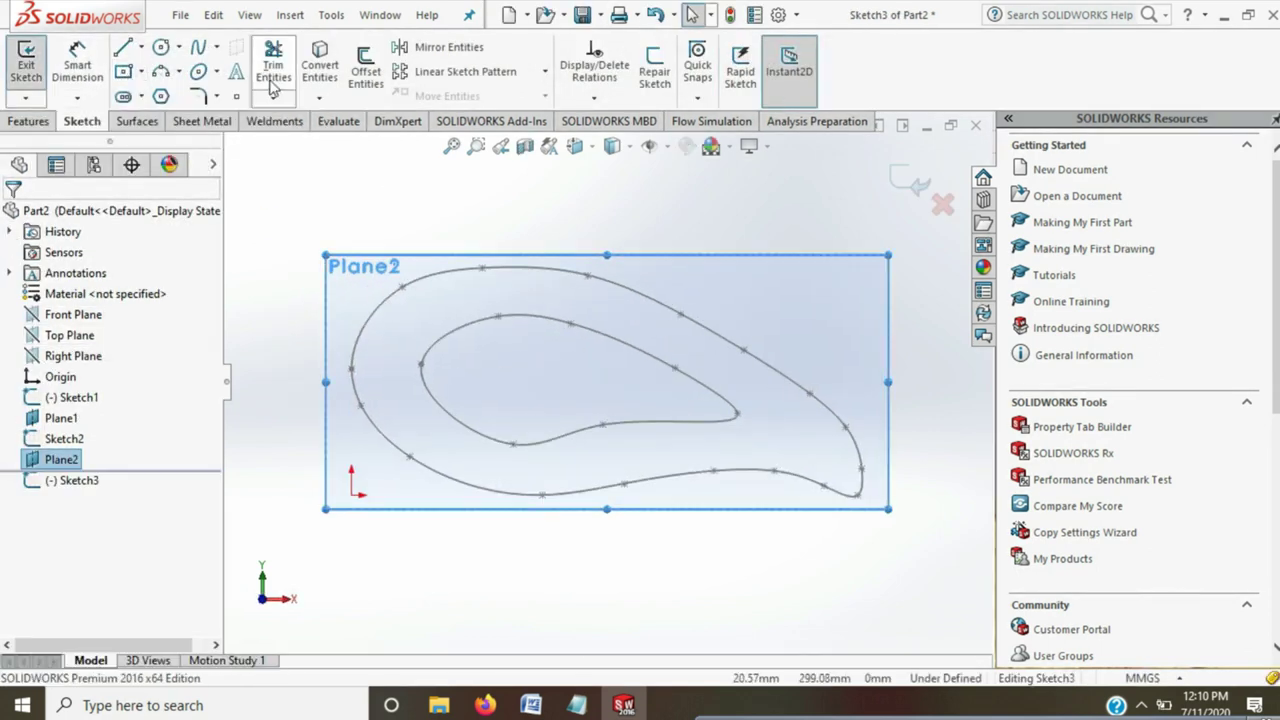
pyautogui.click(320, 66)
pyautogui.click(527, 319)
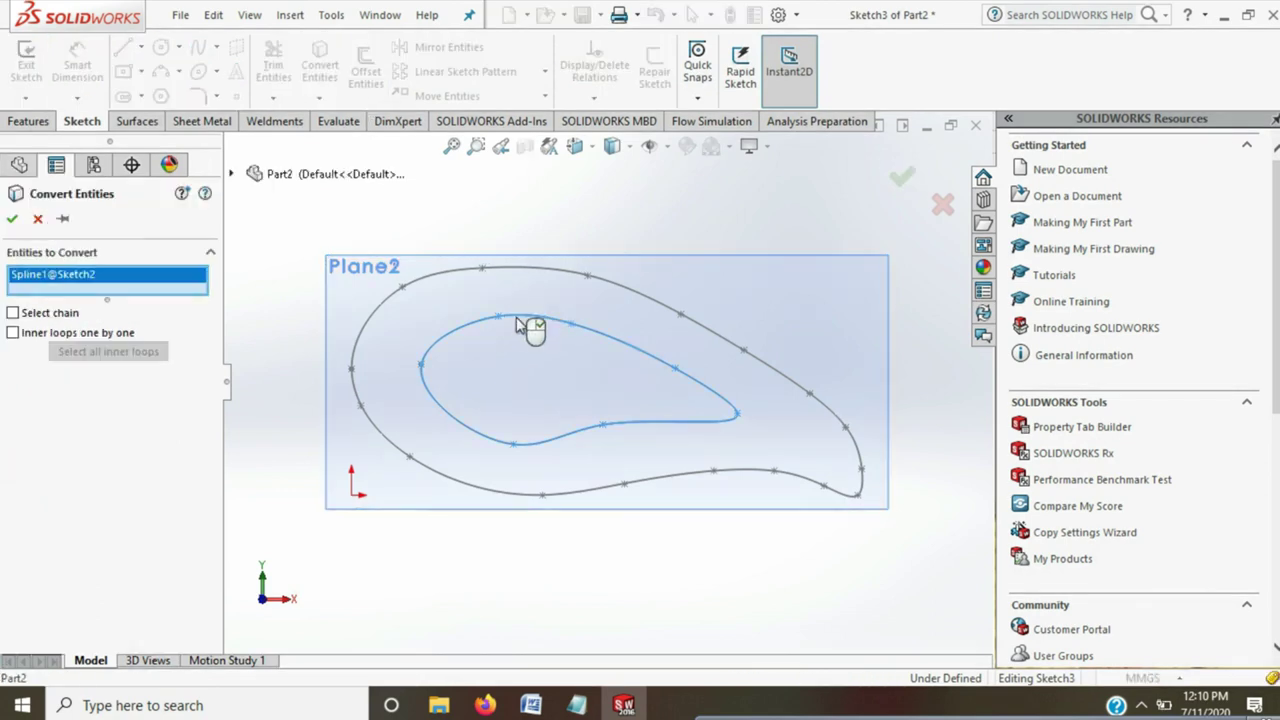
pyautogui.click(903, 179)
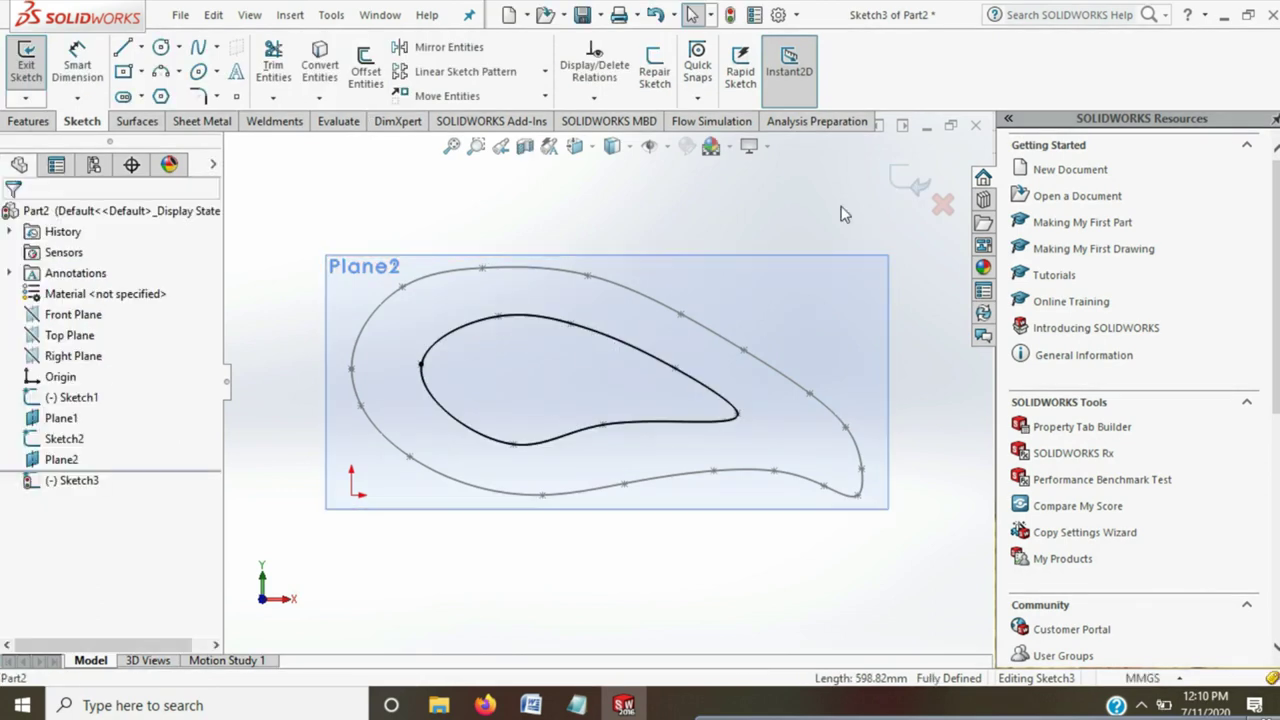
pyautogui.click(898, 178)
pyautogui.hotkey('ctrl', '3')
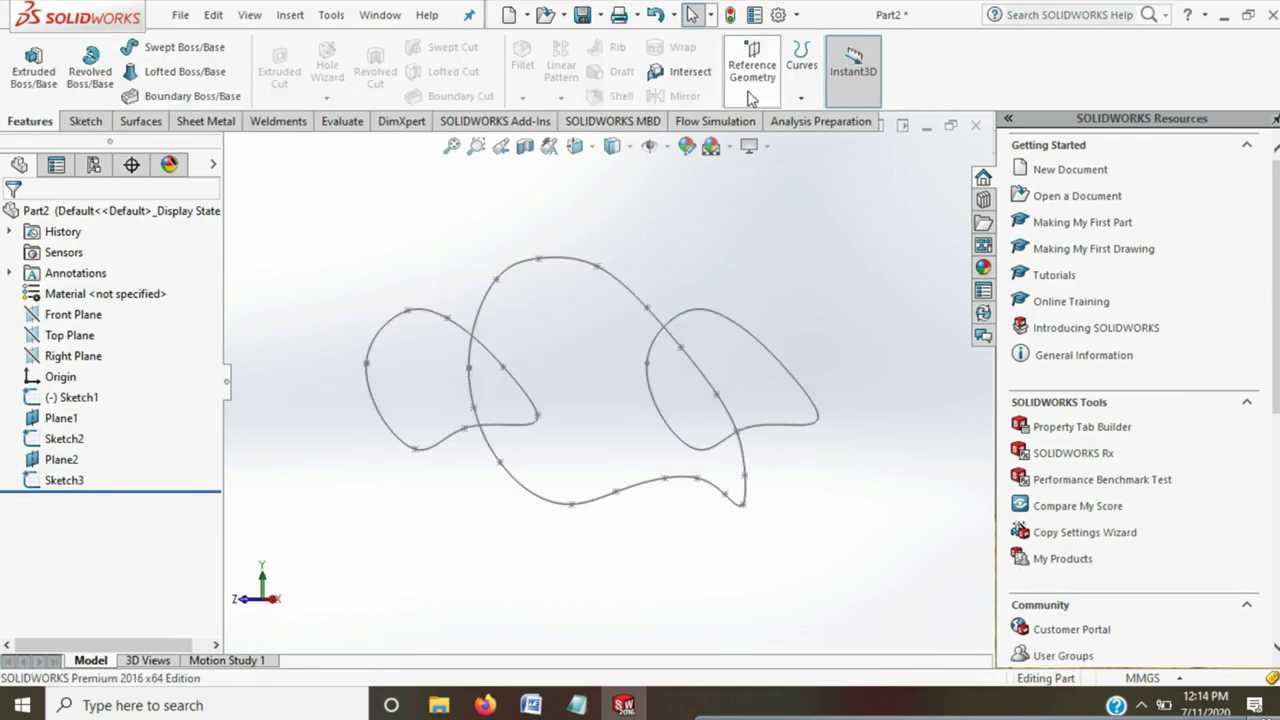
# Create Plane4 offset 12 mm from the Front Plane, replacing the 24 mm default
pyautogui.click(755, 85)
pyautogui.click(772, 120)
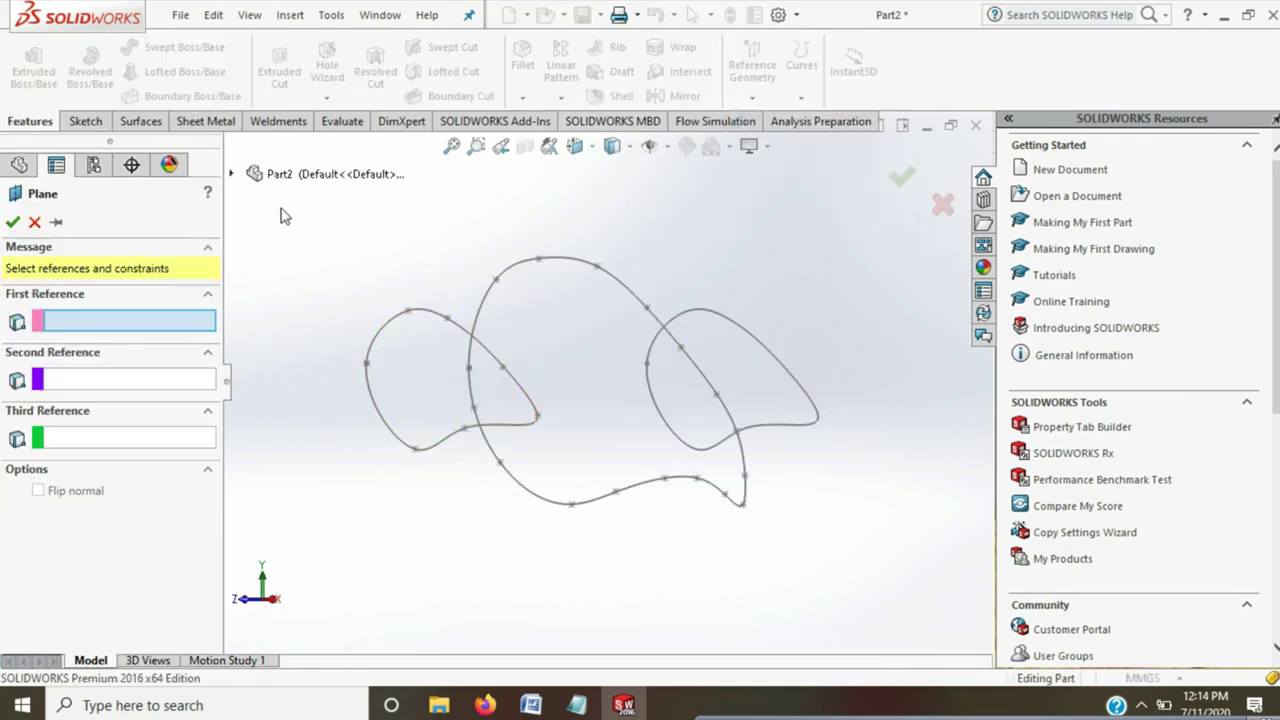
pyautogui.click(231, 174)
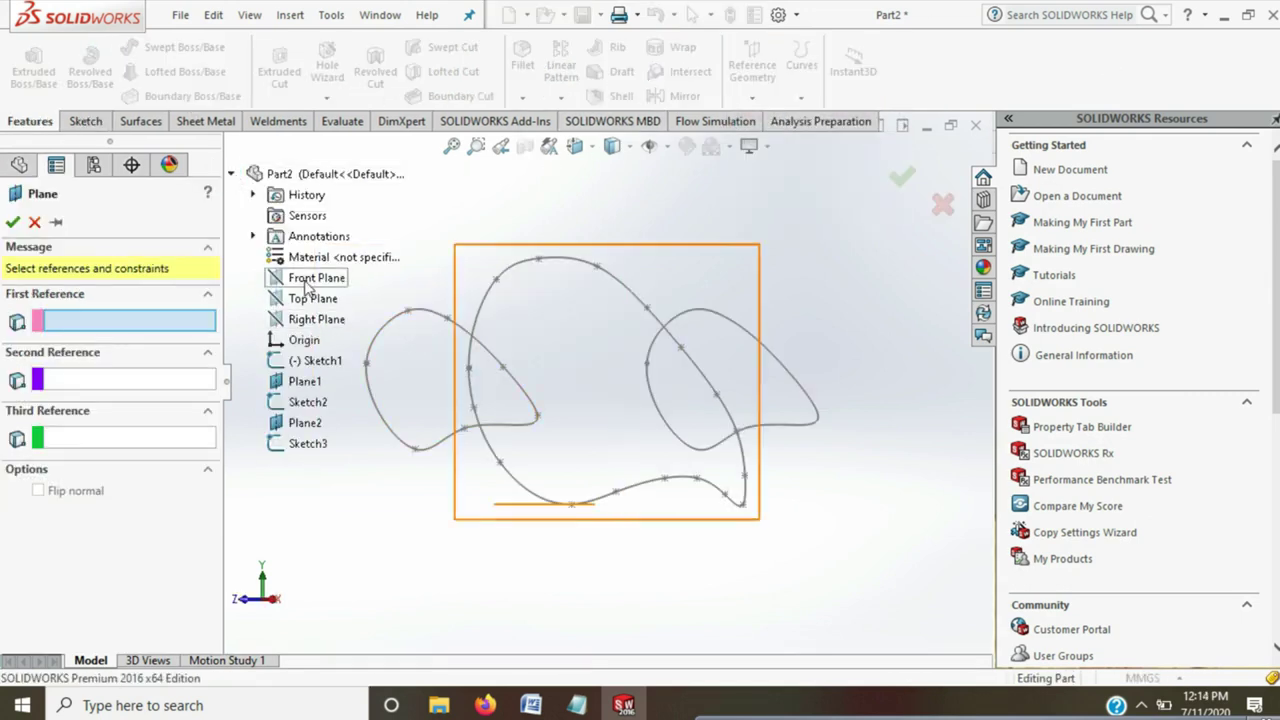
pyautogui.click(307, 287)
pyautogui.doubleClick(91, 454)
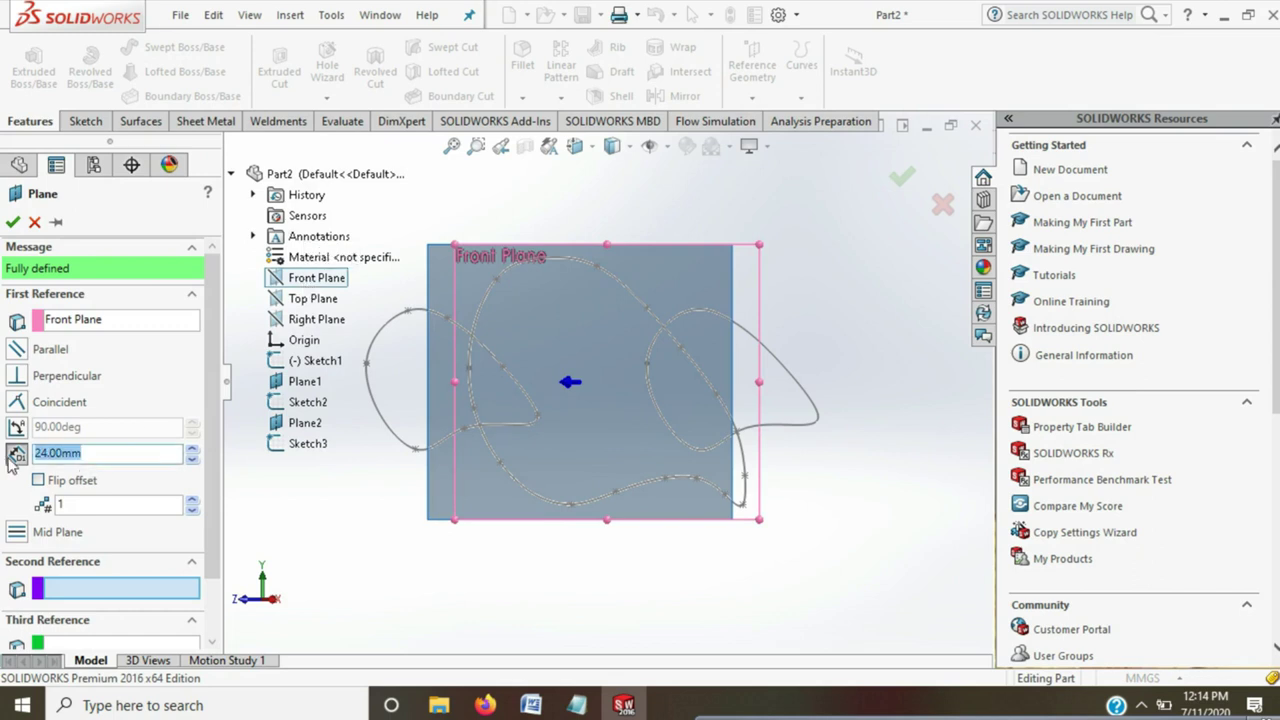
pyautogui.write('12')
pyautogui.press('Return')
pyautogui.click(902, 177)
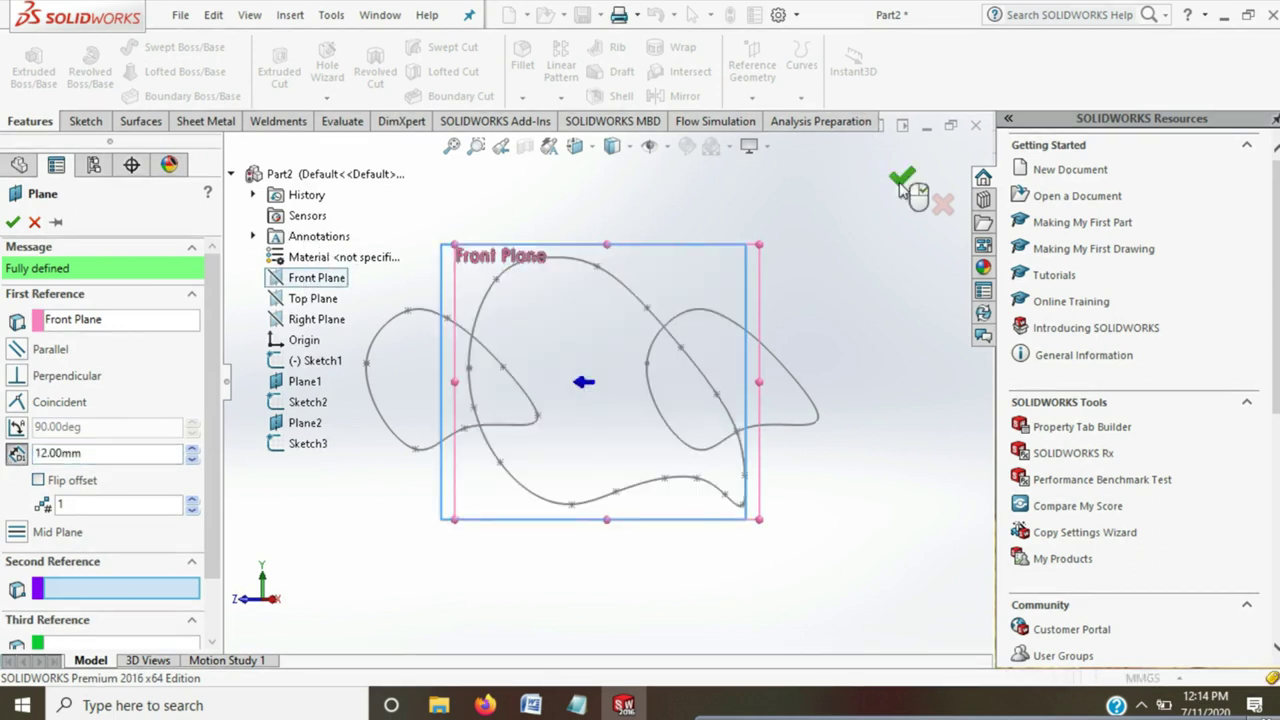
# Sketch on Plane4, convert Sketch1's outer spline into it, and close Sketch5
pyautogui.click(85, 121)
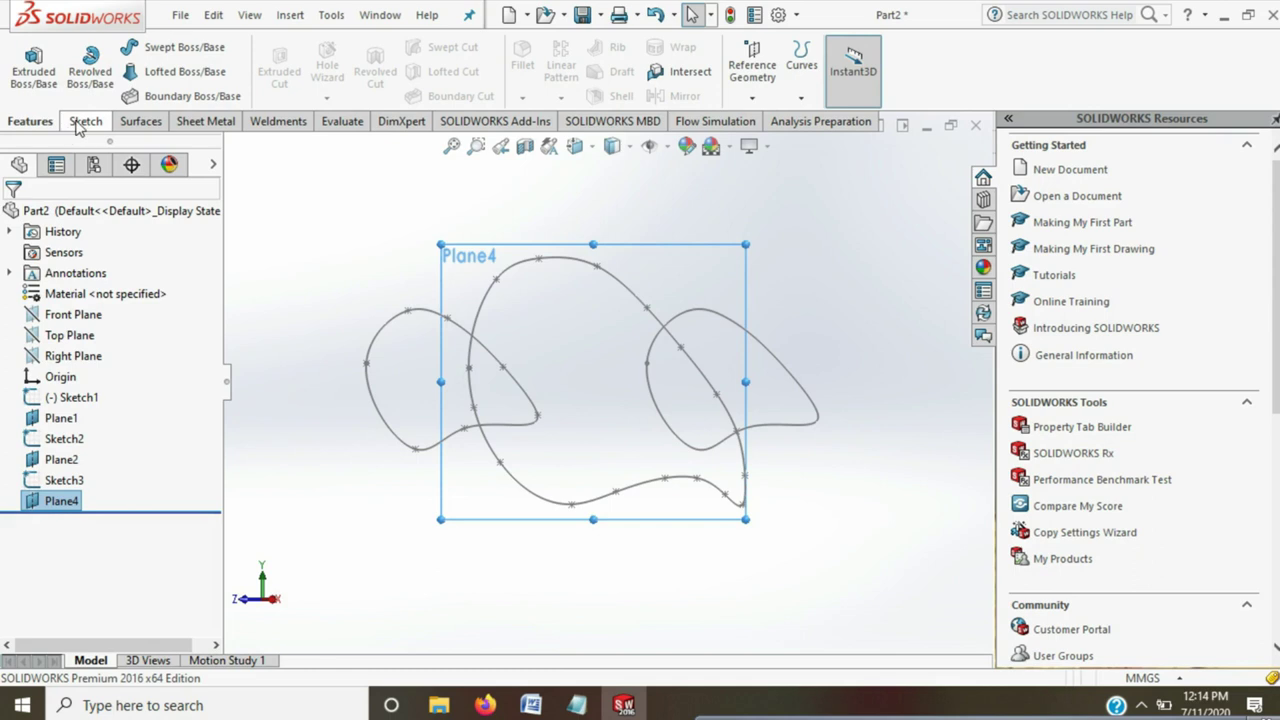
pyautogui.click(26, 62)
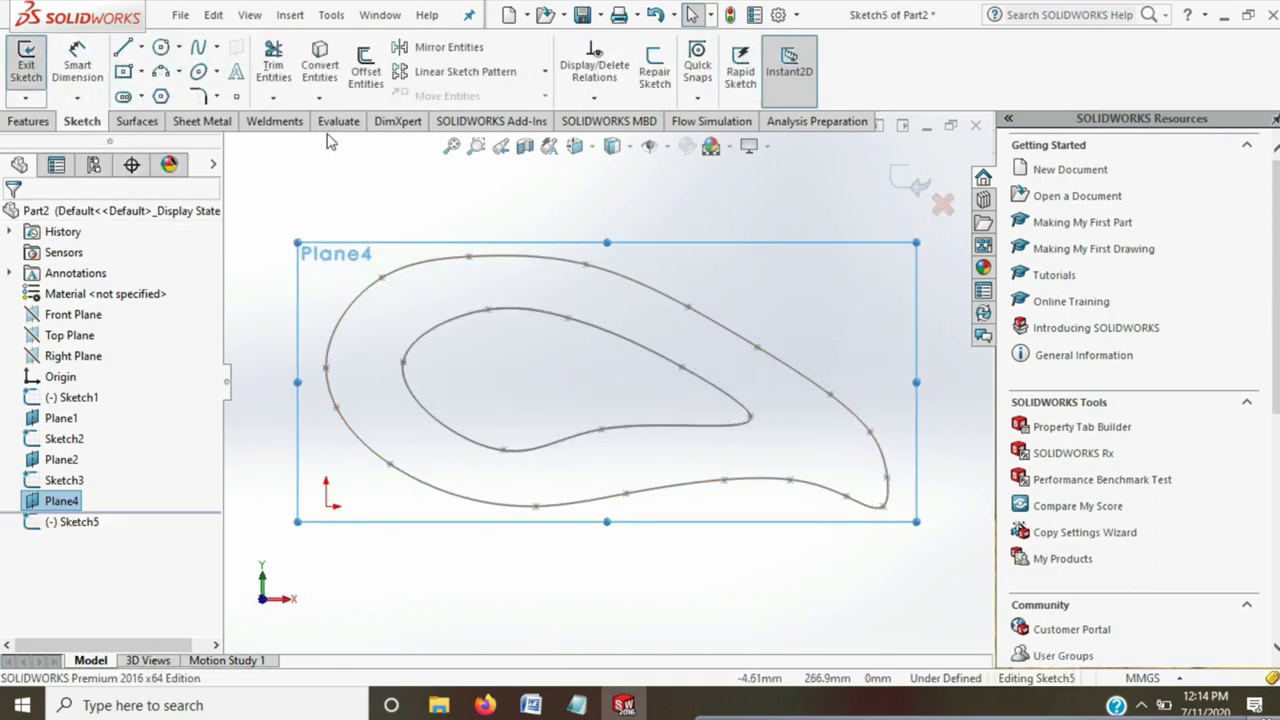
pyautogui.click(320, 65)
pyautogui.click(355, 302)
pyautogui.click(902, 177)
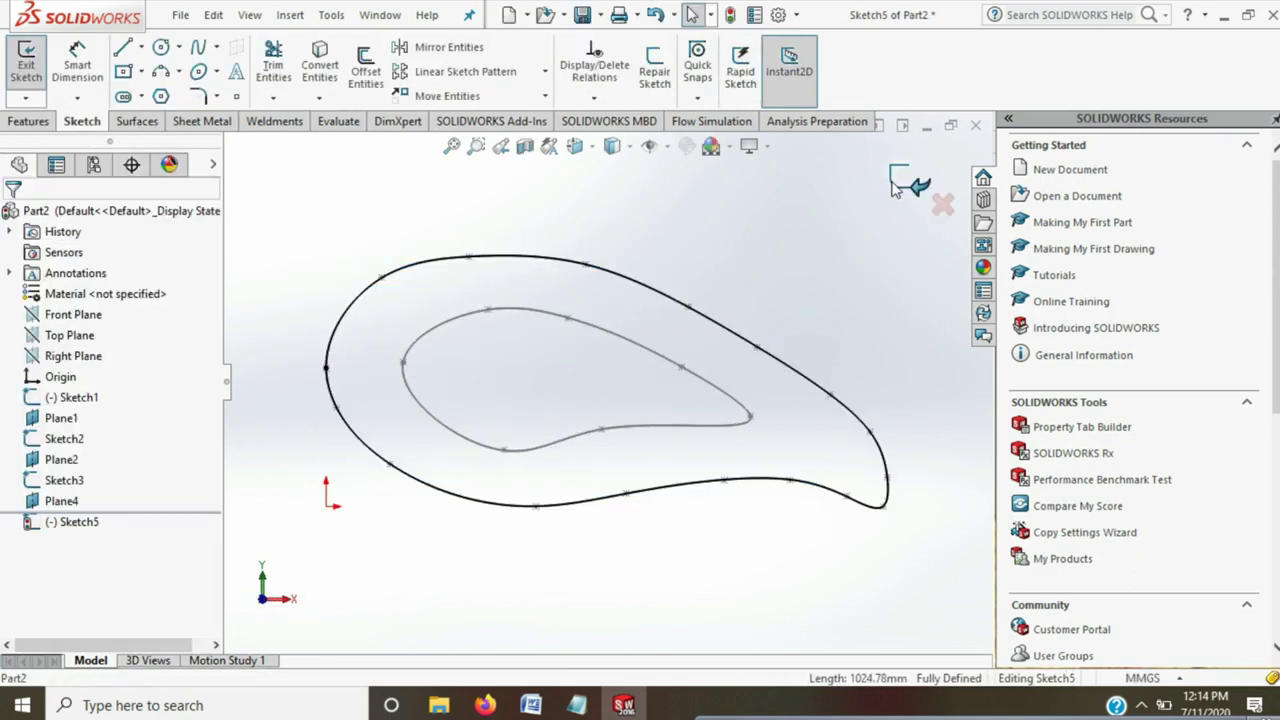
pyautogui.click(910, 178)
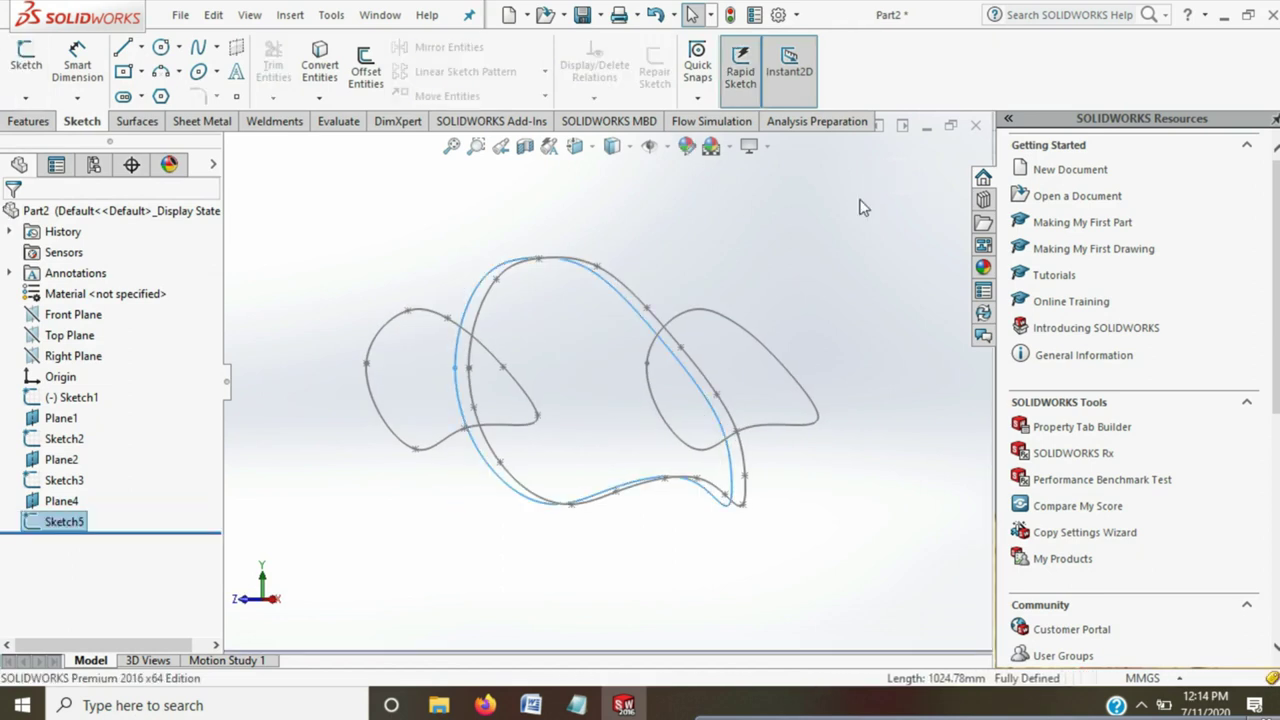
# Add Plane5 12 mm off the Front Plane, flipped to the opposite side
pyautogui.click(28, 121)
pyautogui.click(752, 65)
pyautogui.click(770, 122)
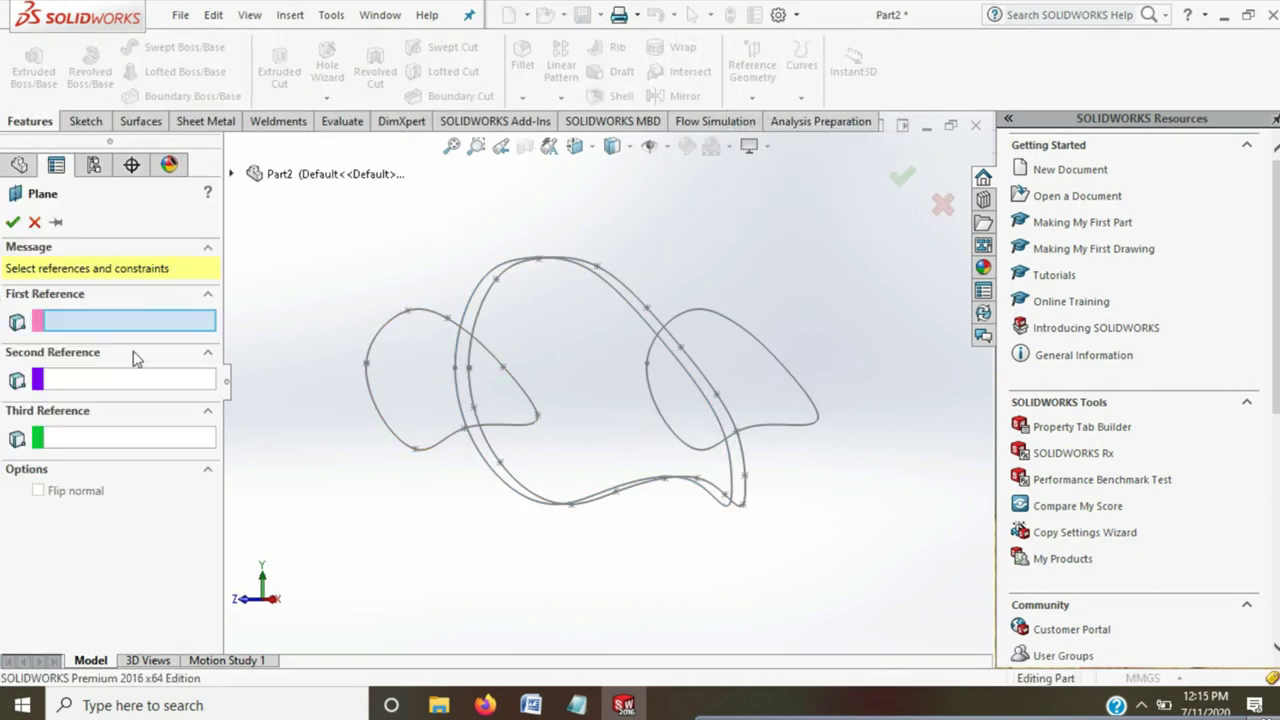
pyautogui.click(230, 175)
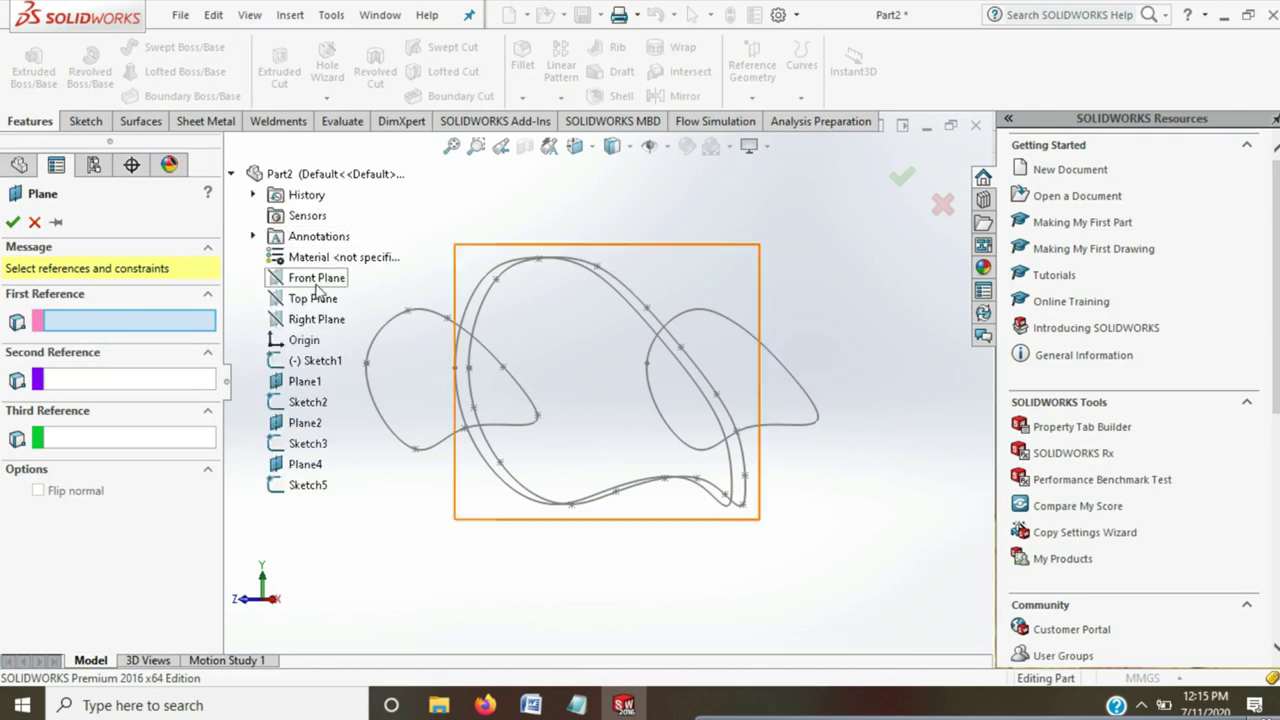
pyautogui.click(316, 278)
pyautogui.click(38, 480)
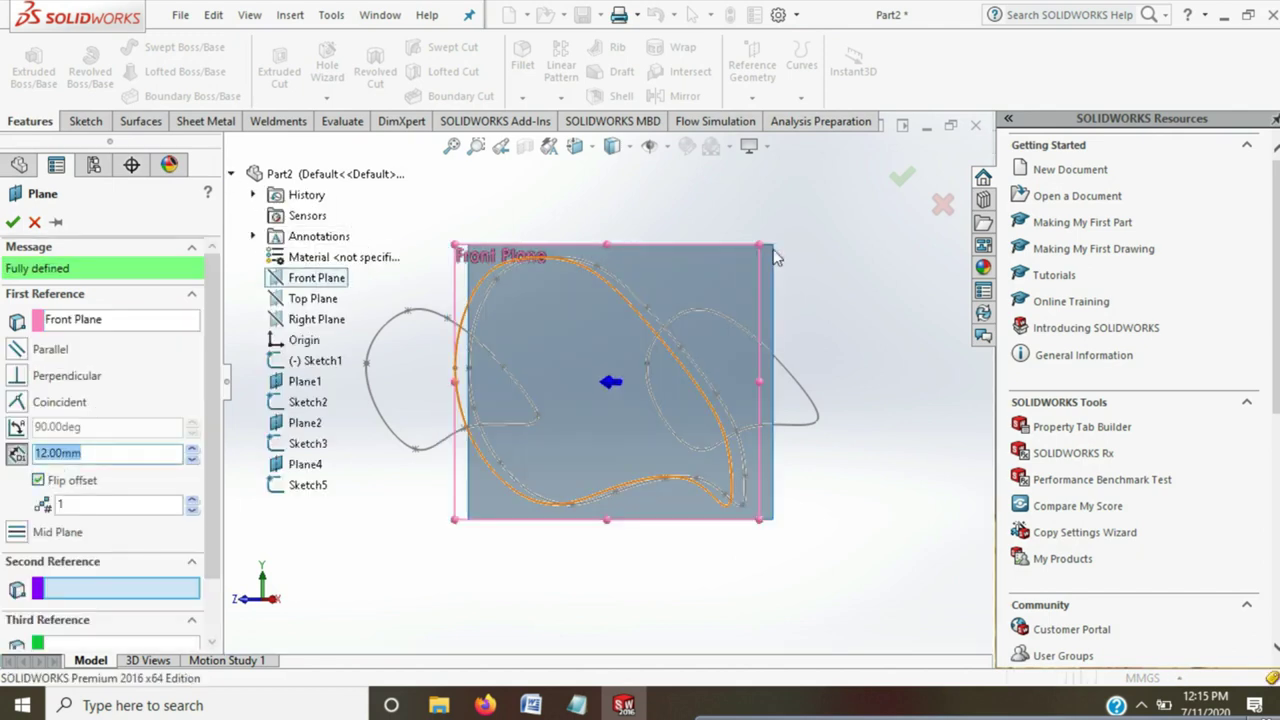
pyautogui.click(903, 178)
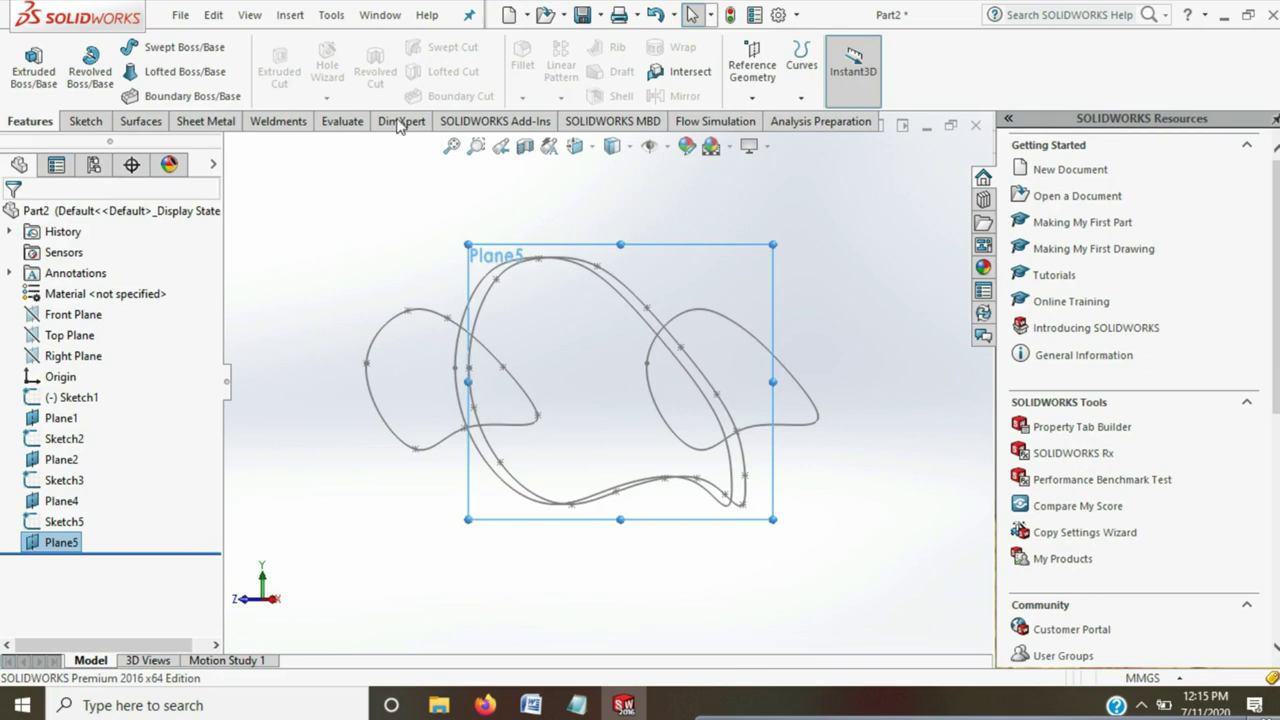
# Create Sketch6 on Plane5 copying the outer spline, then rotate to view all profiles
pyautogui.click(86, 120)
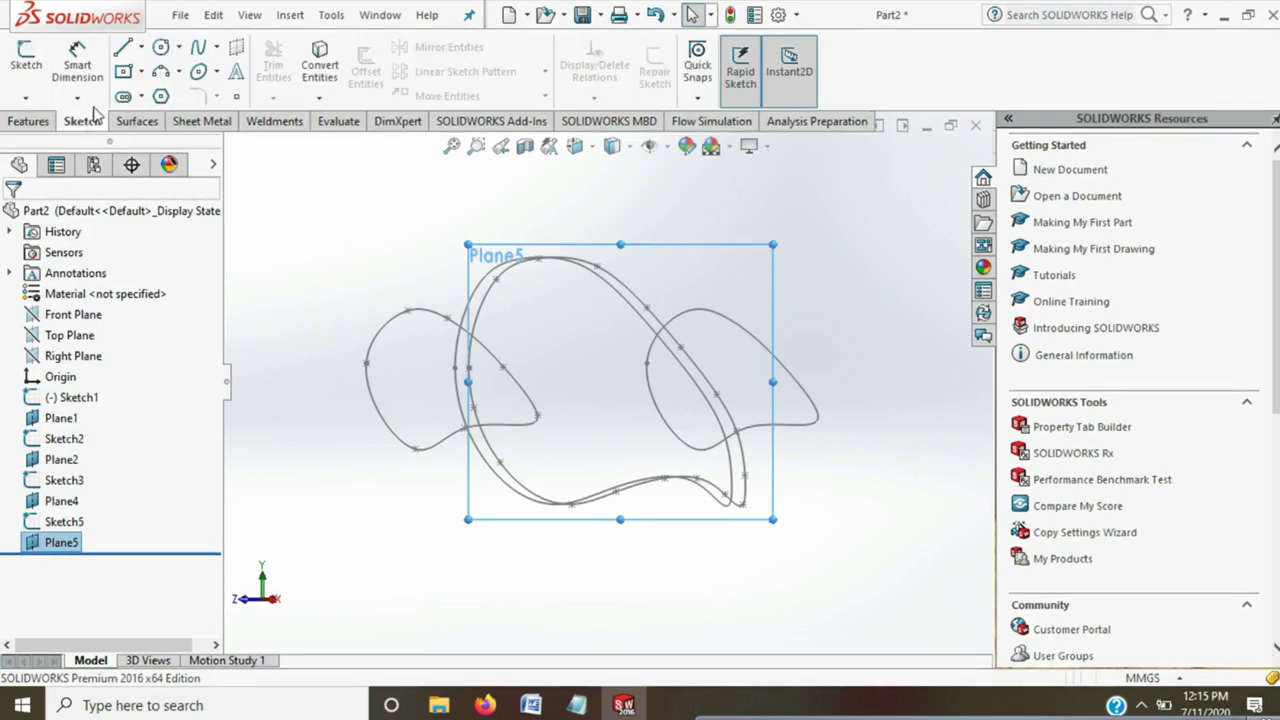
pyautogui.click(26, 60)
pyautogui.click(320, 65)
pyautogui.click(371, 288)
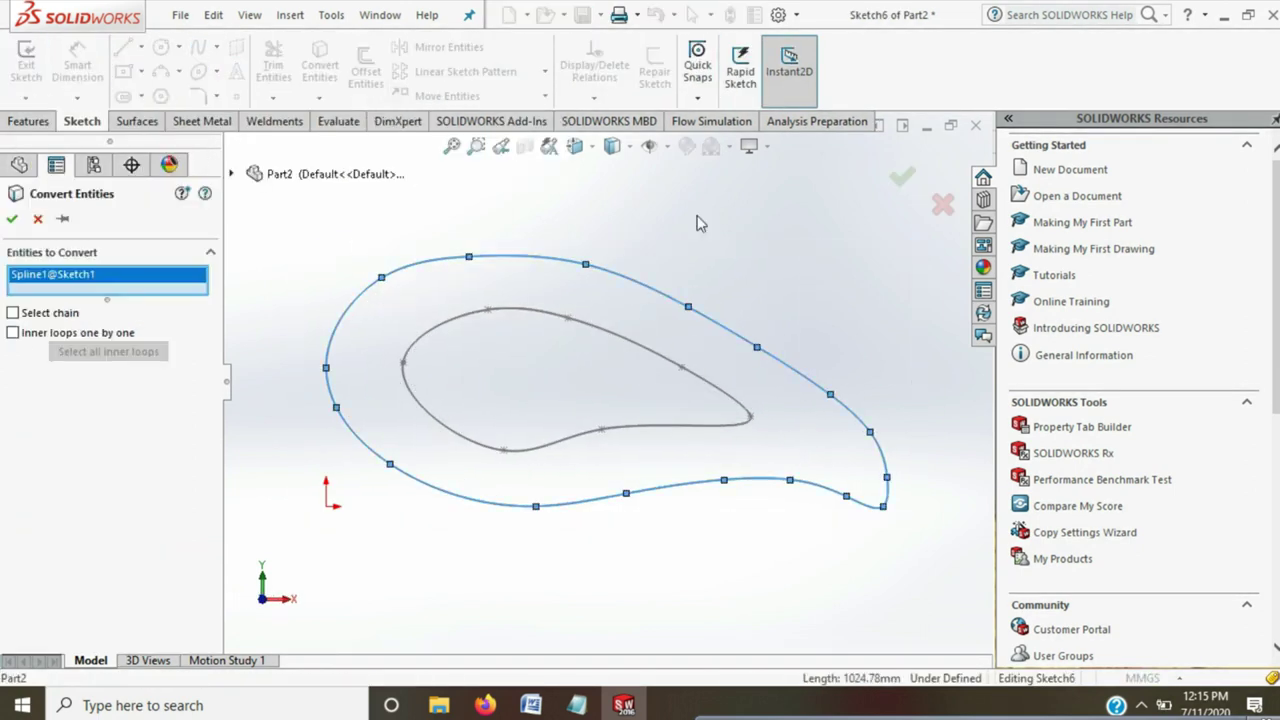
pyautogui.click(902, 182)
pyautogui.click(900, 180)
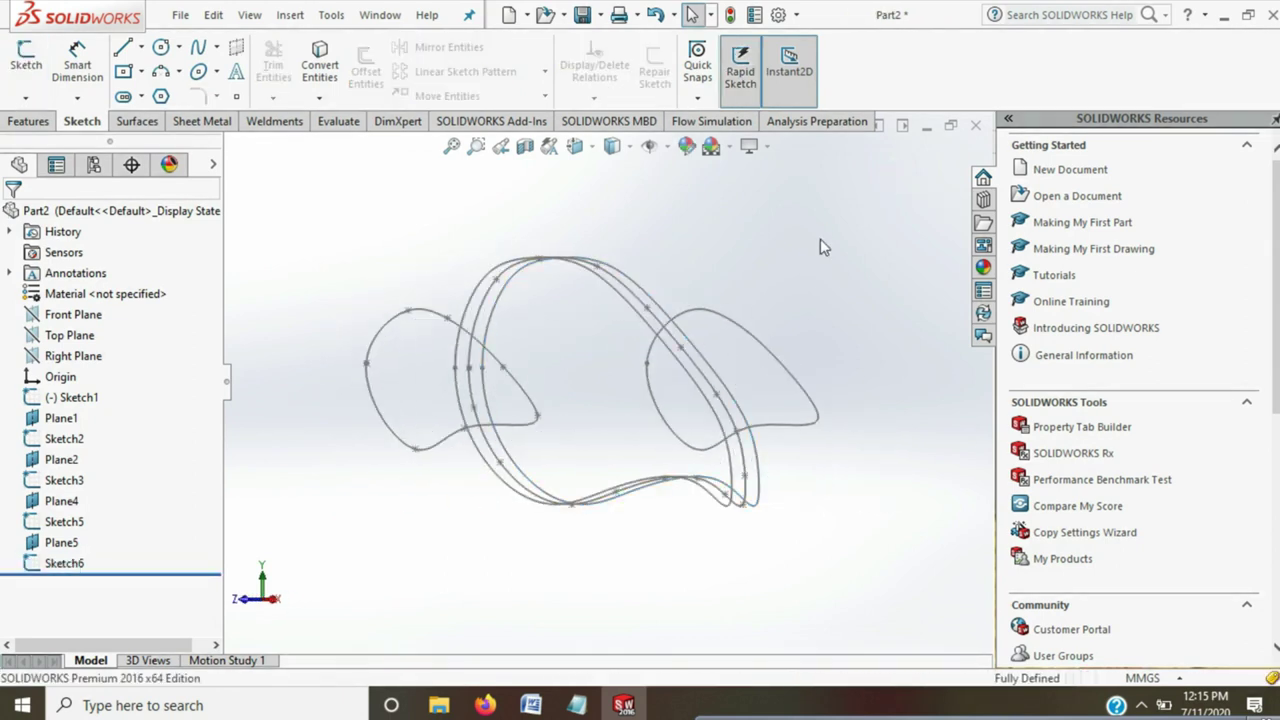
pyautogui.press('Right')
pyautogui.press('Up')
pyautogui.press('Up')
pyautogui.press('Up')
pyautogui.press('Up')
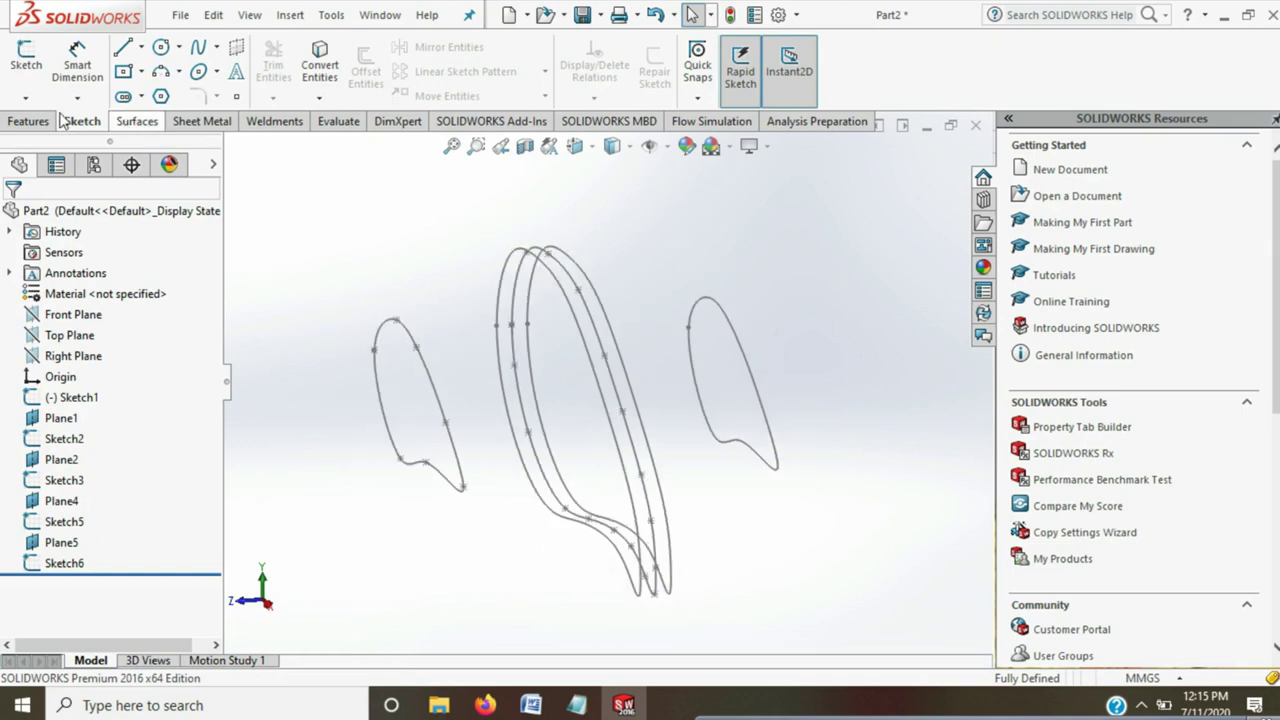
# Loft through Sketch2, Sketch5, Sketch1, Sketch6 and Sketch3 in order to create Loft3
pyautogui.click(28, 121)
pyautogui.click(175, 72)
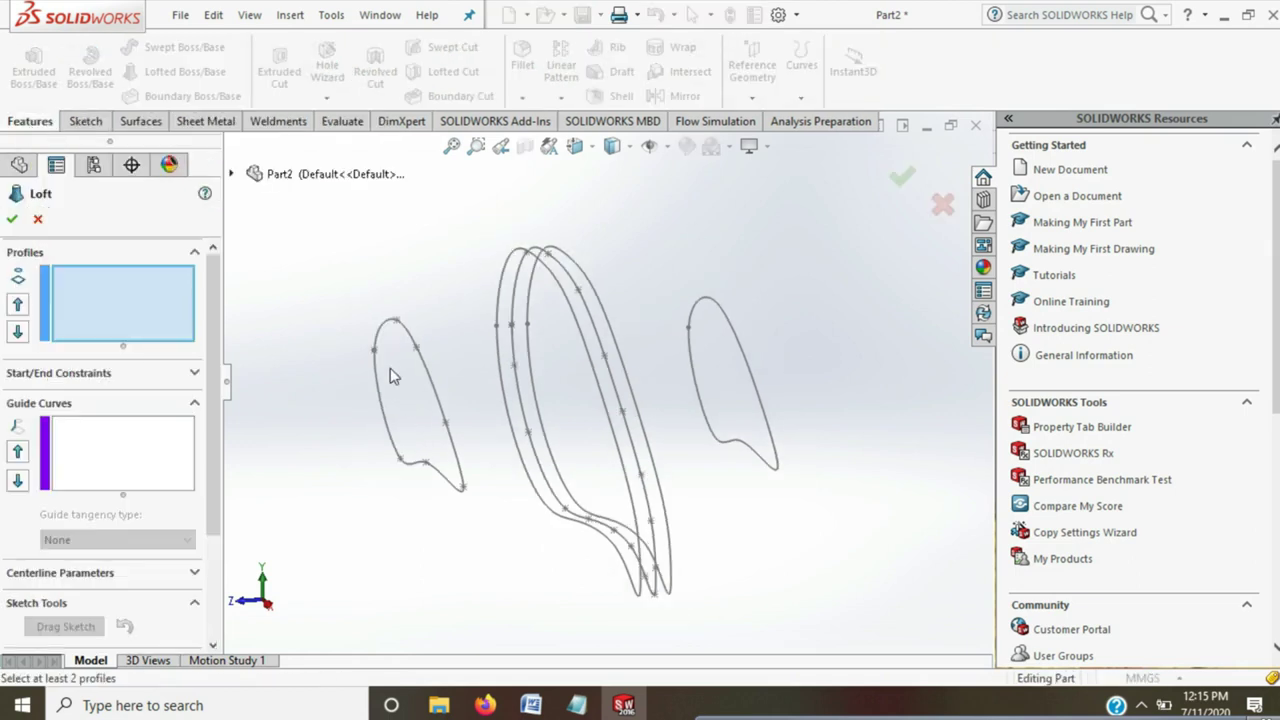
pyautogui.click(379, 336)
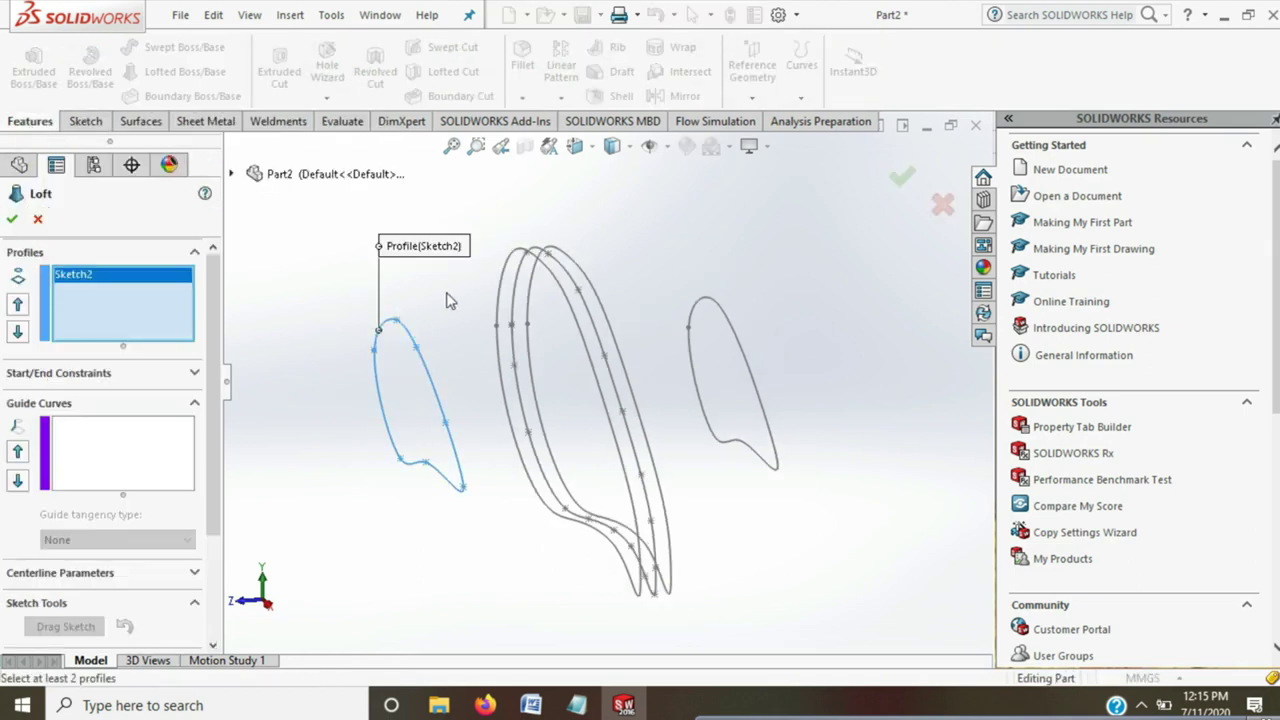
pyautogui.click(502, 286)
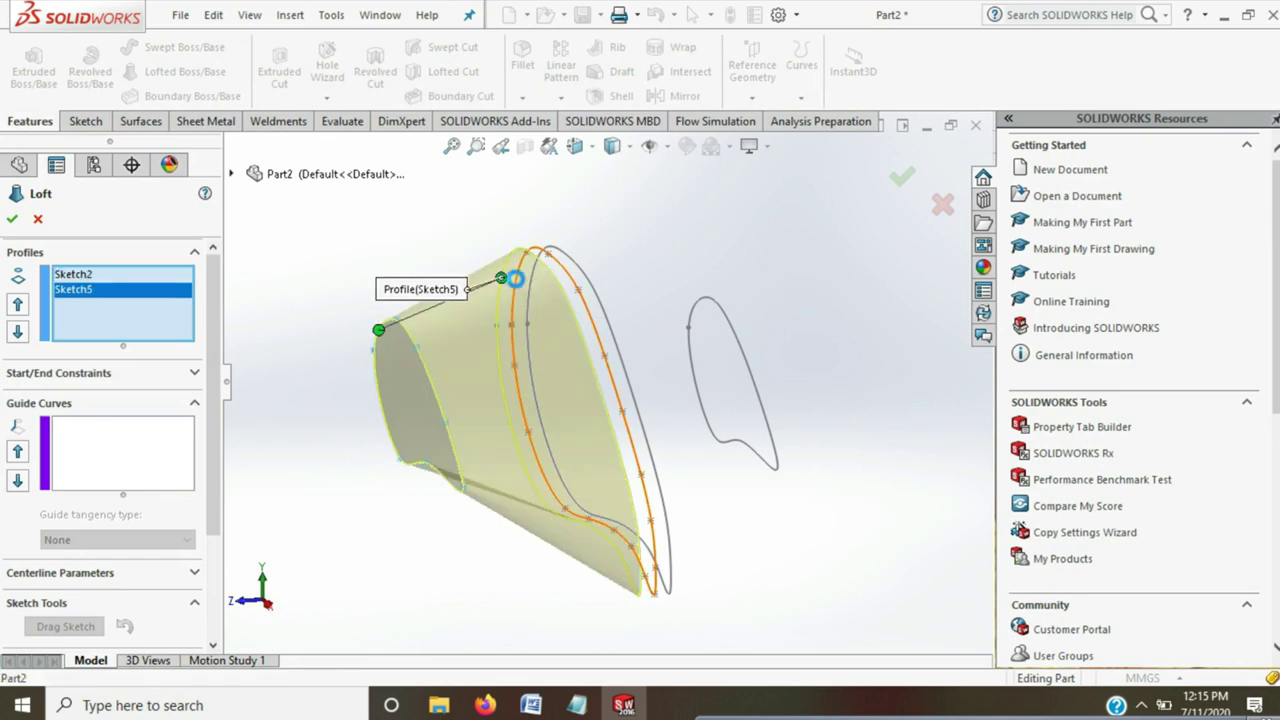
pyautogui.click(534, 274)
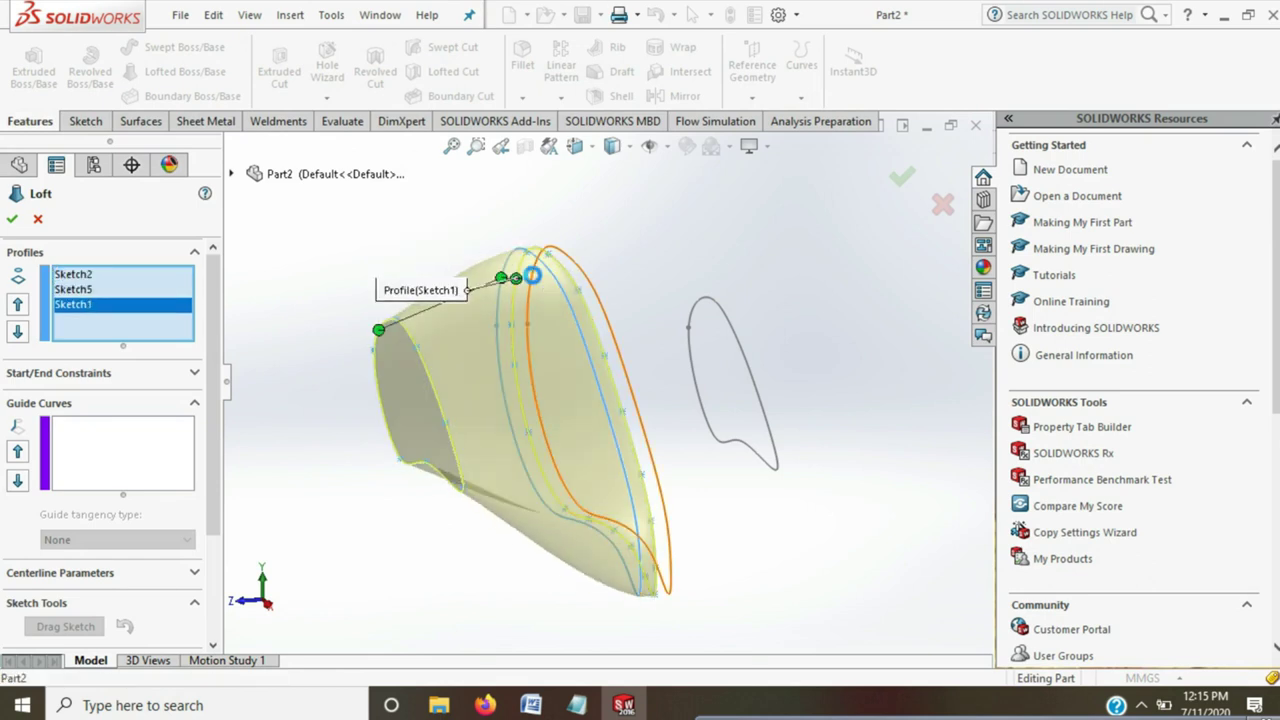
pyautogui.click(688, 328)
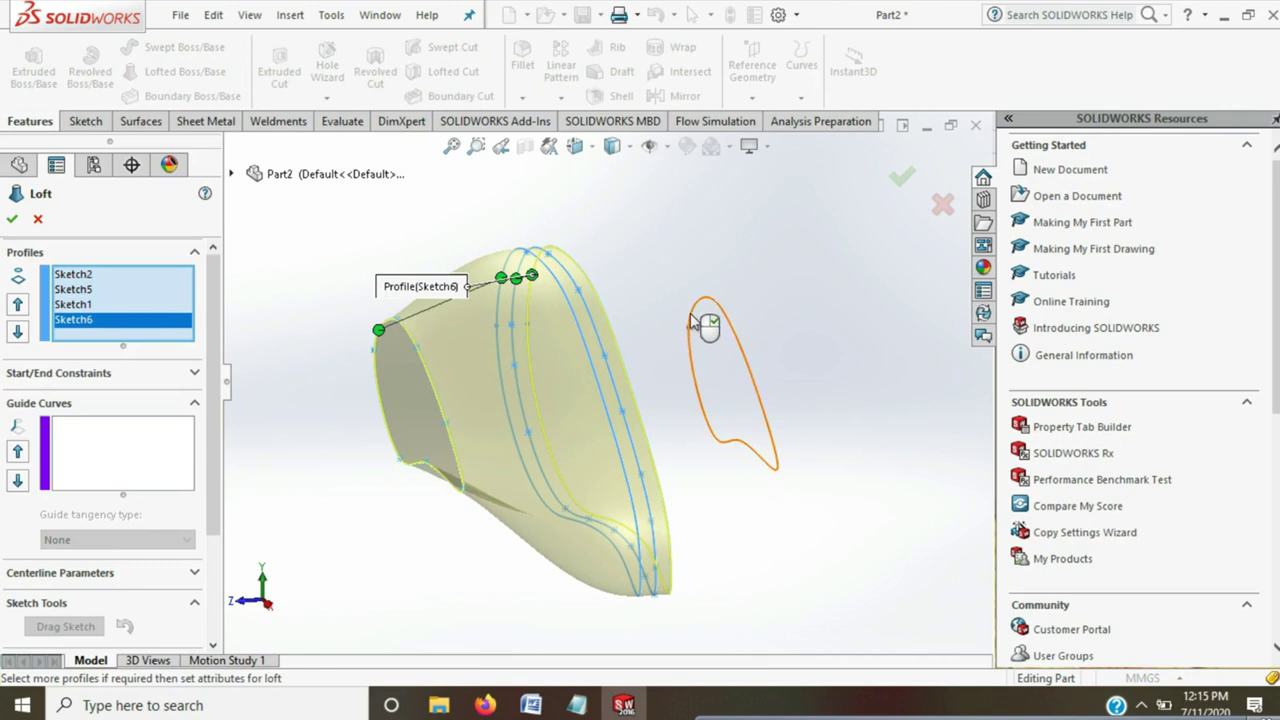
pyautogui.click(690, 318)
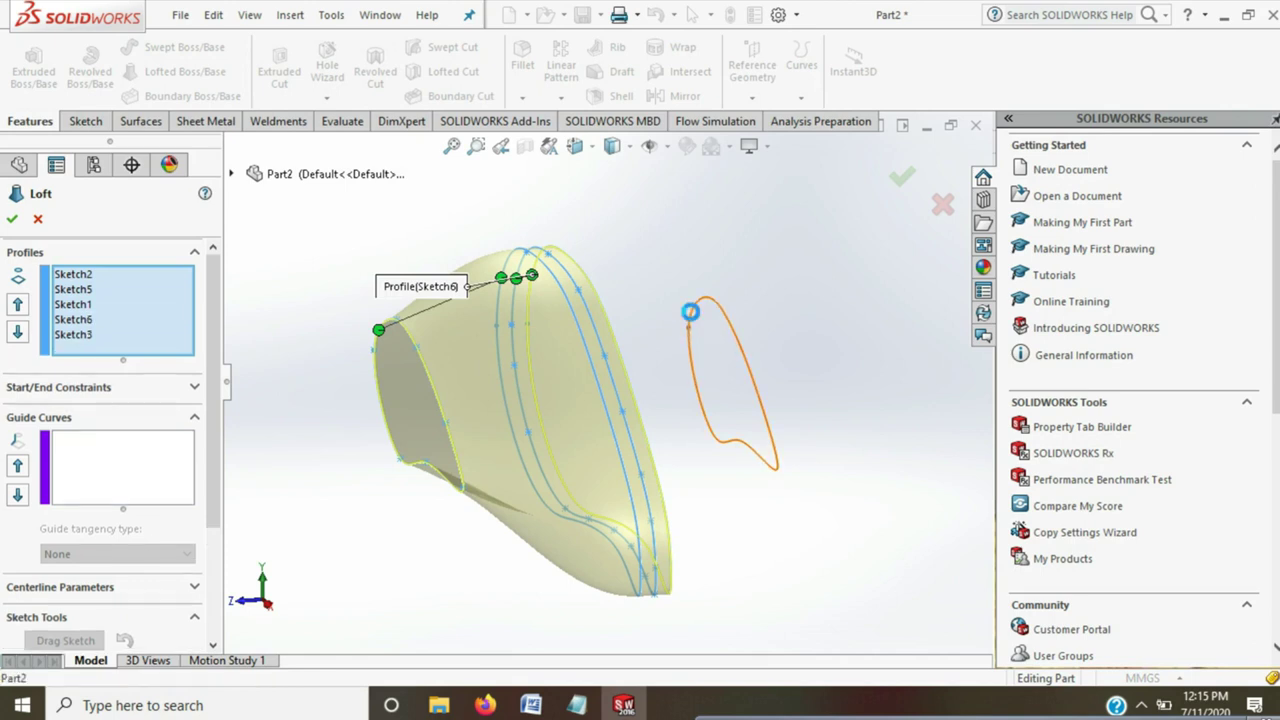
pyautogui.click(899, 185)
pyautogui.hotkey('ctrl', '4')
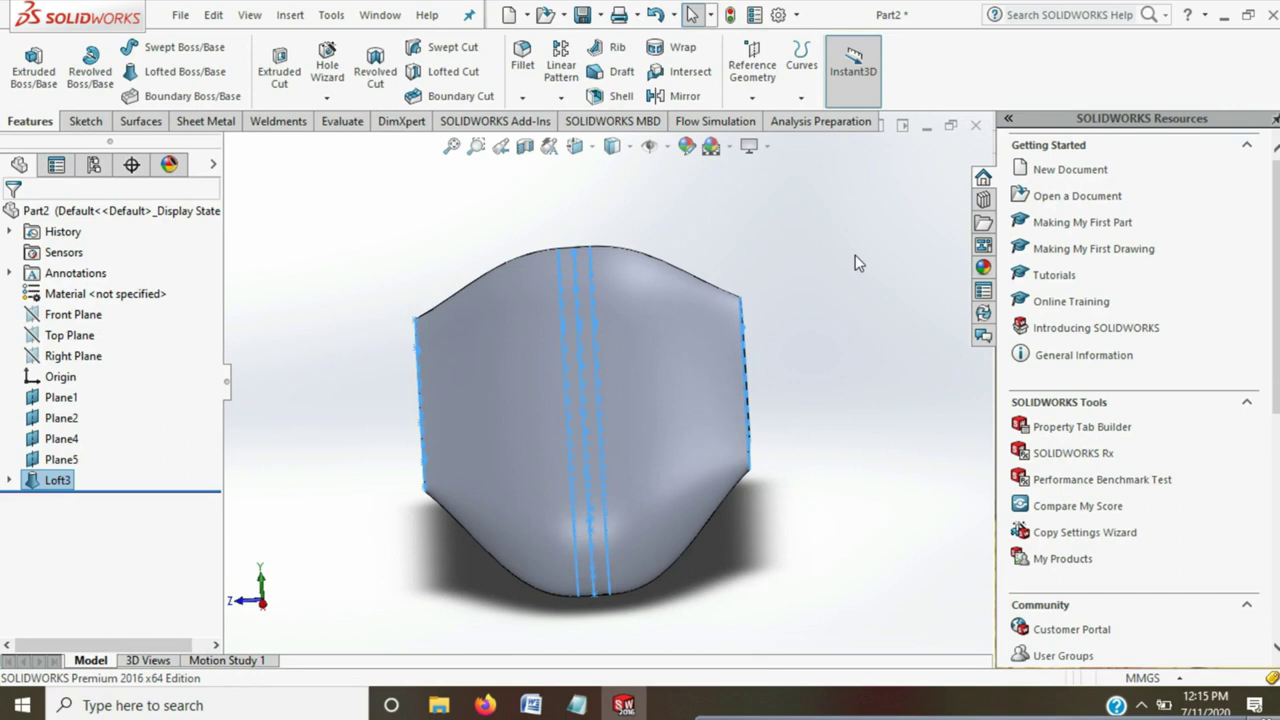
pyautogui.press('Escape')
pyautogui.hotkey('ctrl', '7')
pyautogui.moveTo(855, 256); pyautogui.dragTo(768, 295, button='middle')
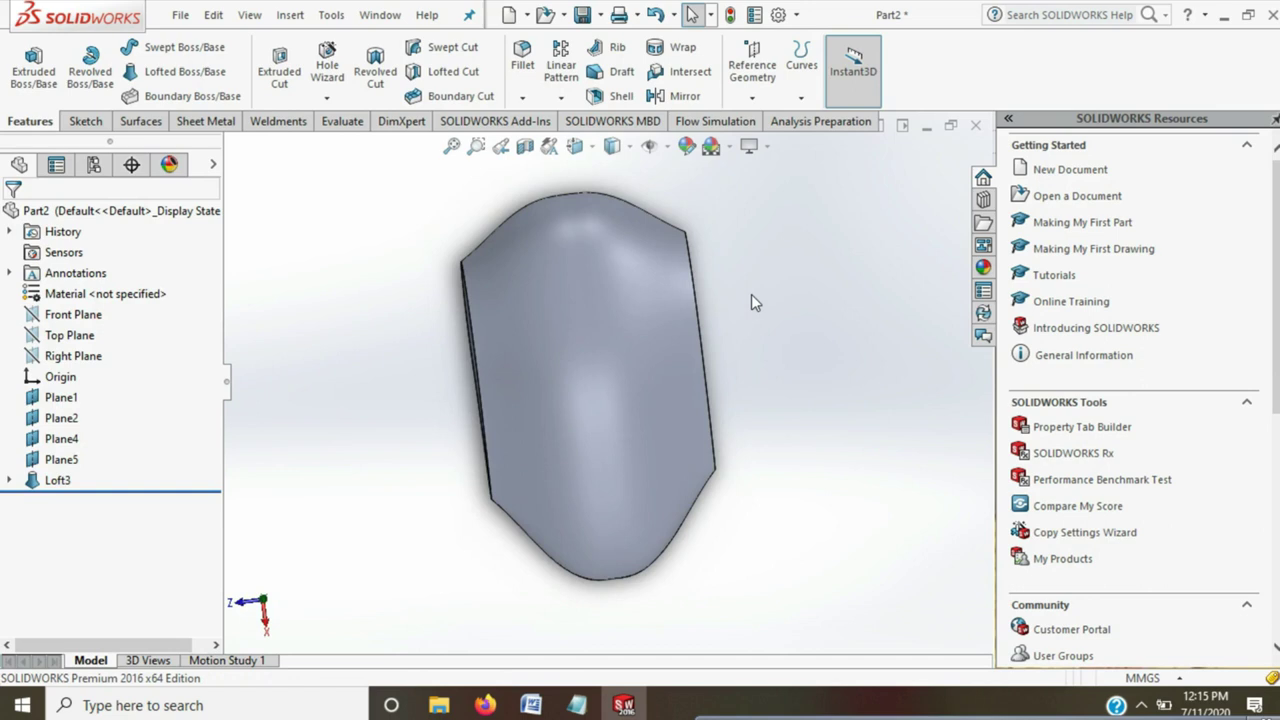
pyautogui.press('Down')
pyautogui.press('Down')
pyautogui.press('Down')
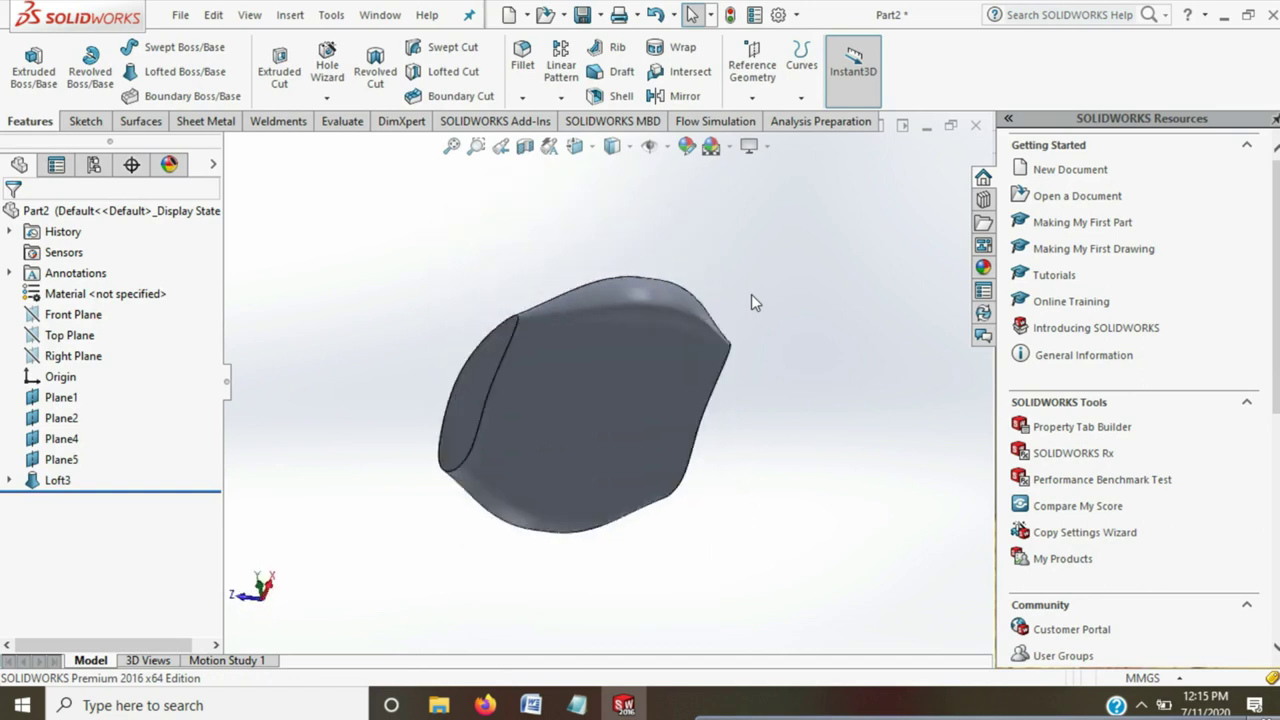
pyautogui.press('Down')
pyautogui.press('Down')
pyautogui.press('Down')
pyautogui.click(92, 314)
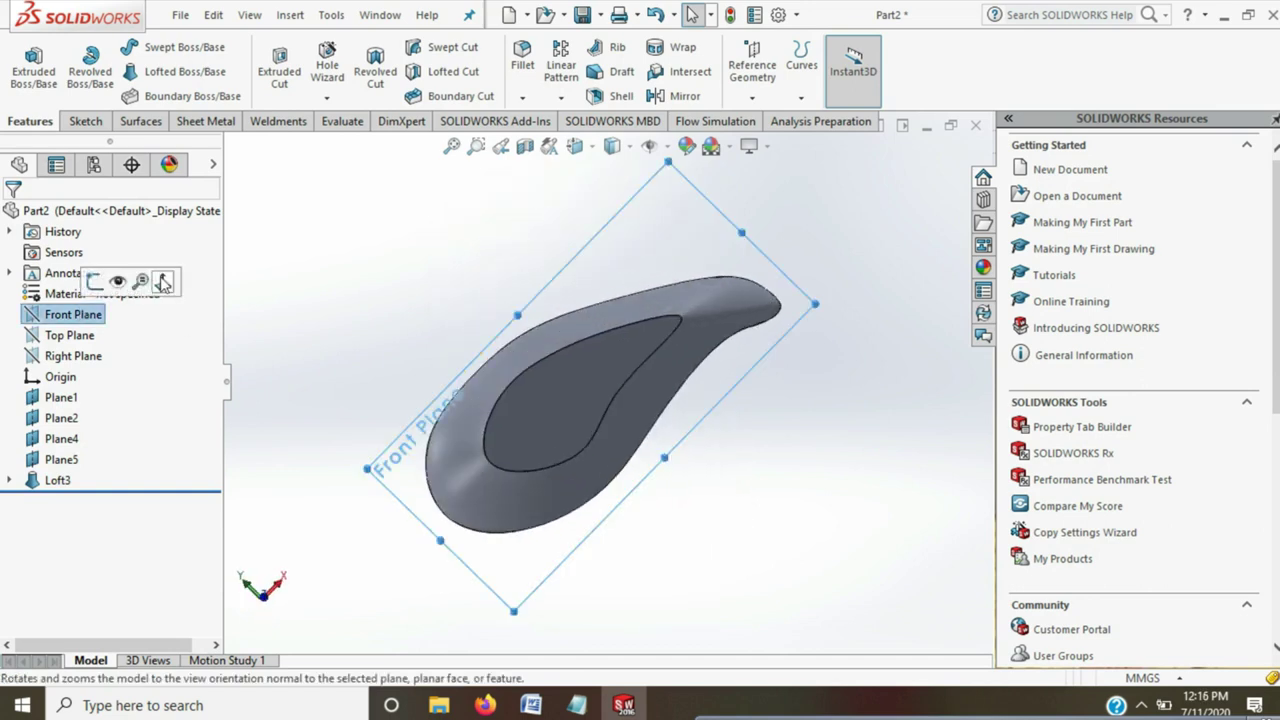
pyautogui.click(163, 283)
pyautogui.click(62, 335)
pyautogui.click(163, 304)
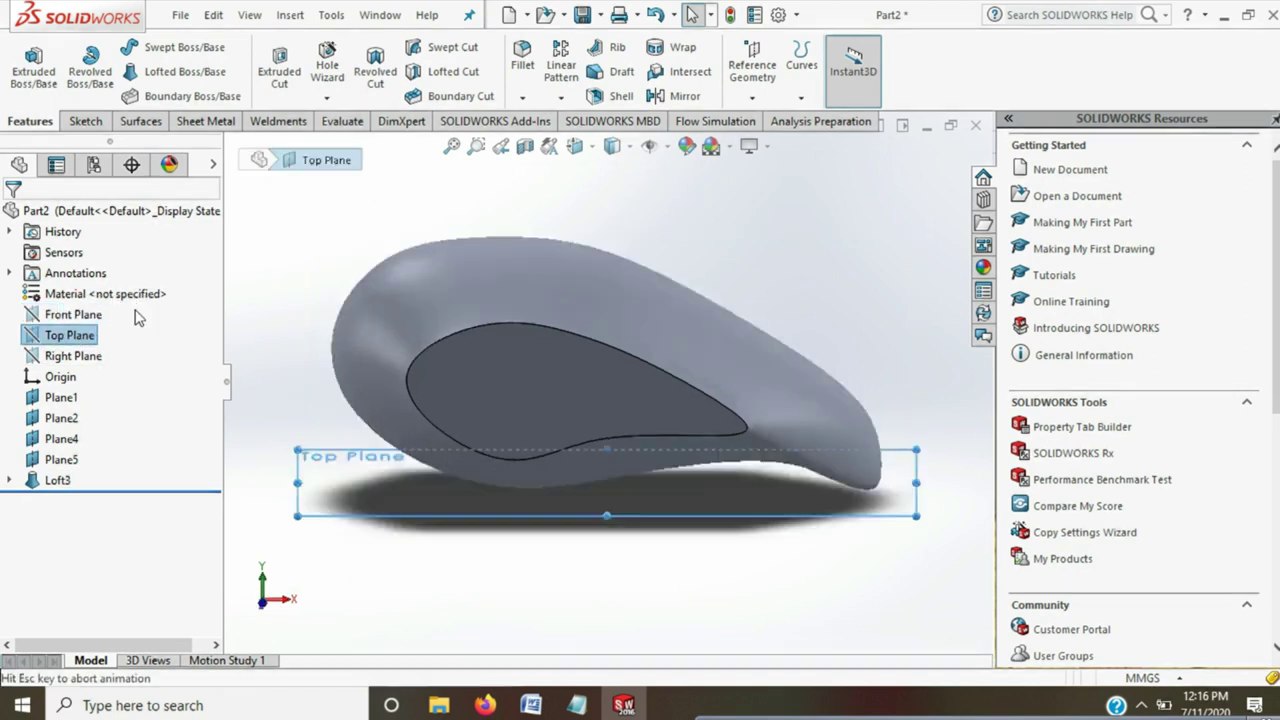
pyautogui.click(112, 355)
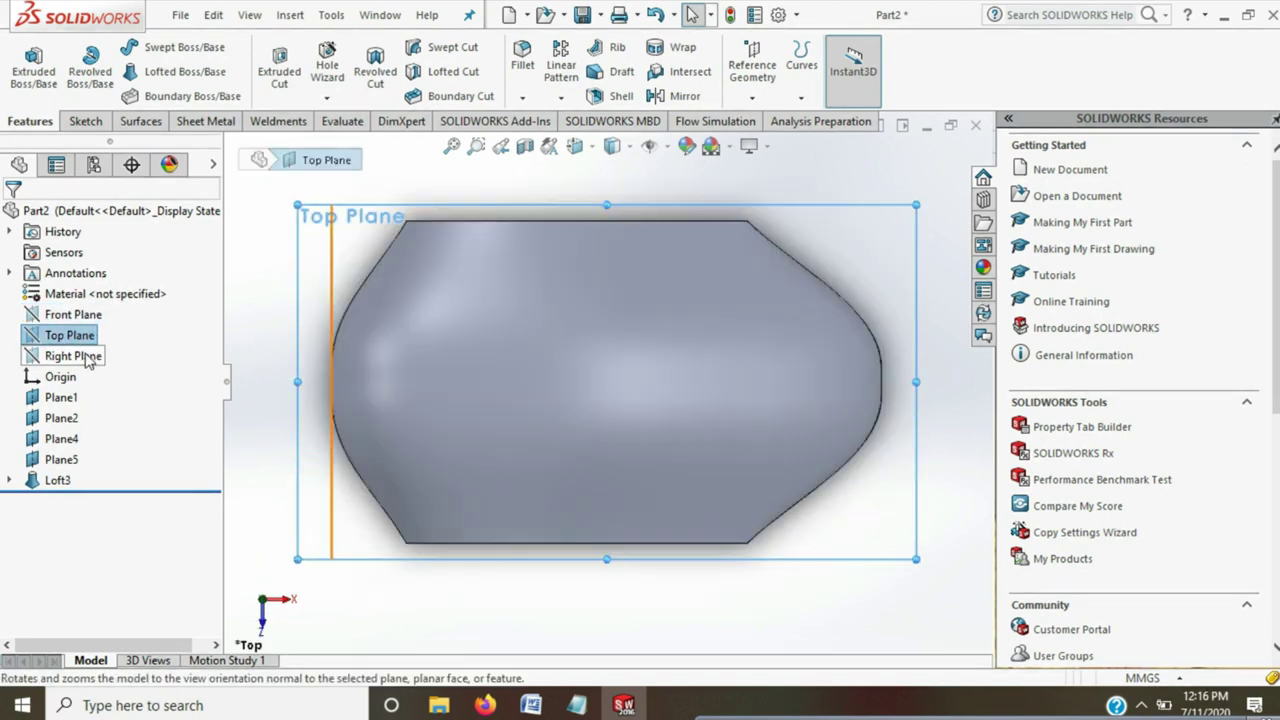
pyautogui.click(161, 326)
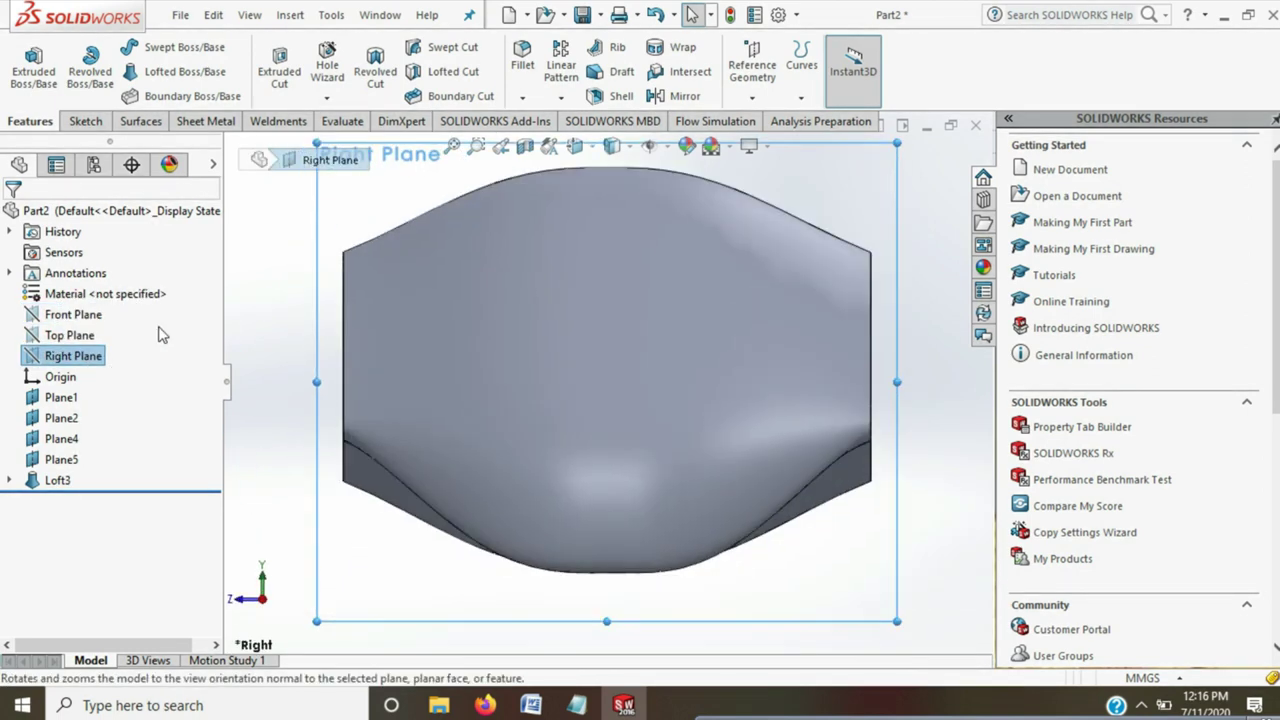
pyautogui.click(271, 355)
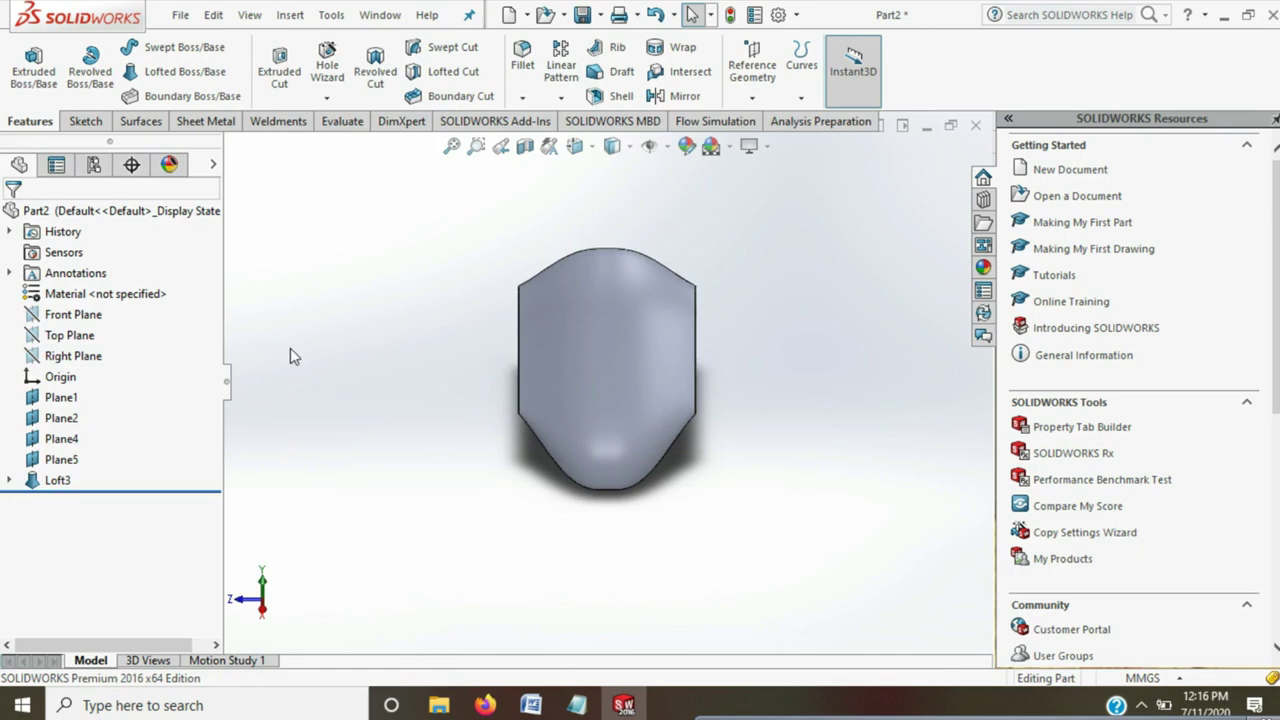
pyautogui.click(88, 337)
# Offset a new plane from the Top Plane, adjusting from 30 mm to 34 mm, as Plane6
pyautogui.click(752, 70)
pyautogui.click(770, 122)
pyautogui.hotkey('ctrl', '1')
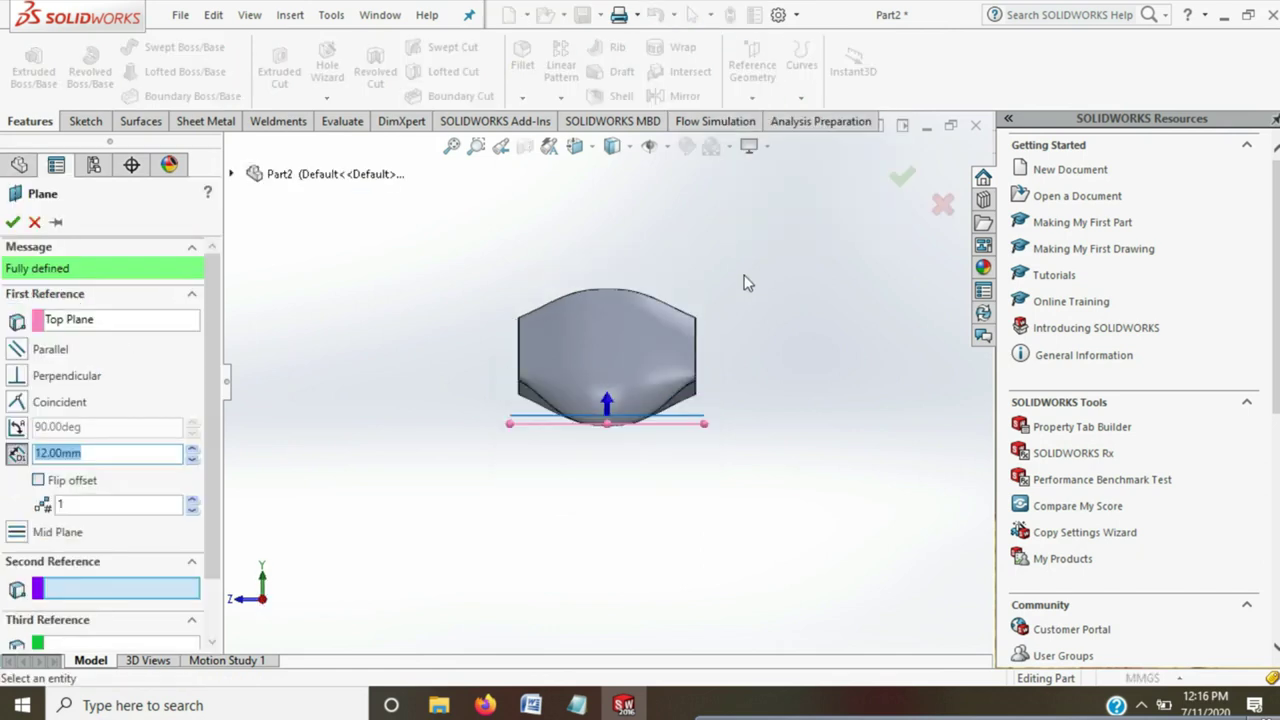
pyautogui.moveTo(603, 336)
pyautogui.mouseDown(button='middle')
pyautogui.moveTo(463, 371)
pyautogui.moveTo(457, 345)
pyautogui.mouseUp(button='middle')
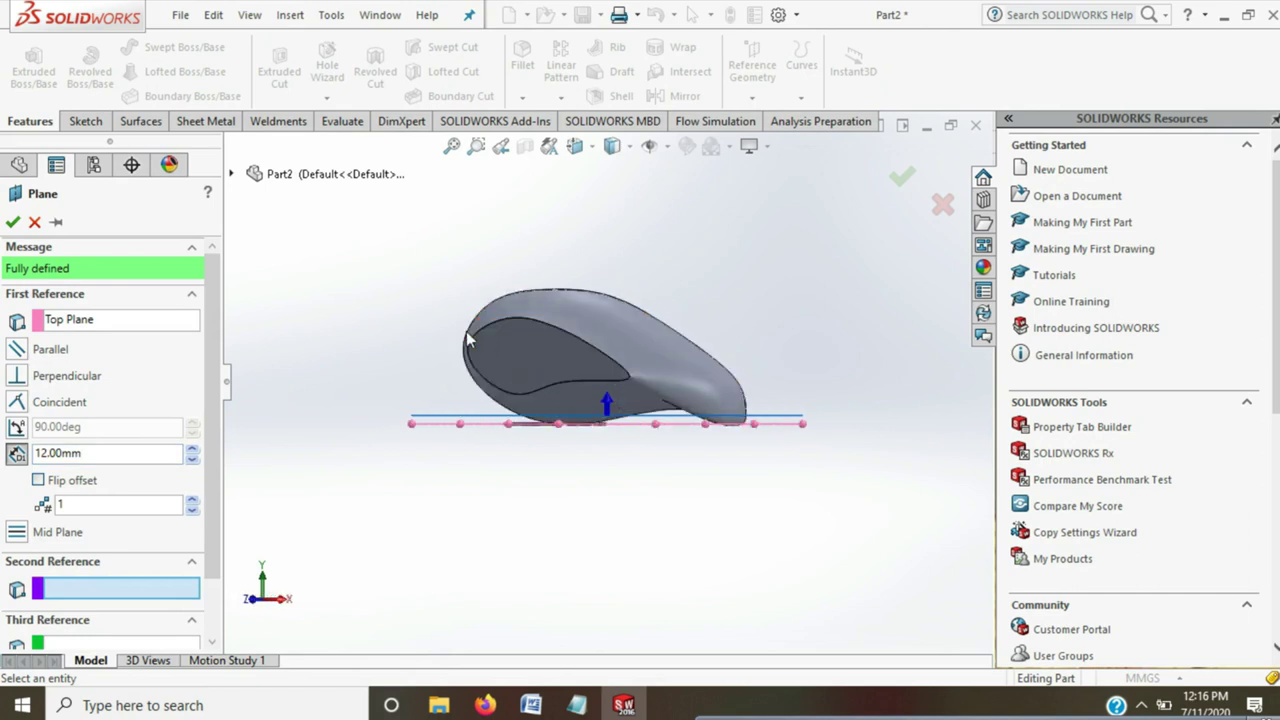
pyautogui.moveTo(94, 457); pyautogui.dragTo(20, 470)
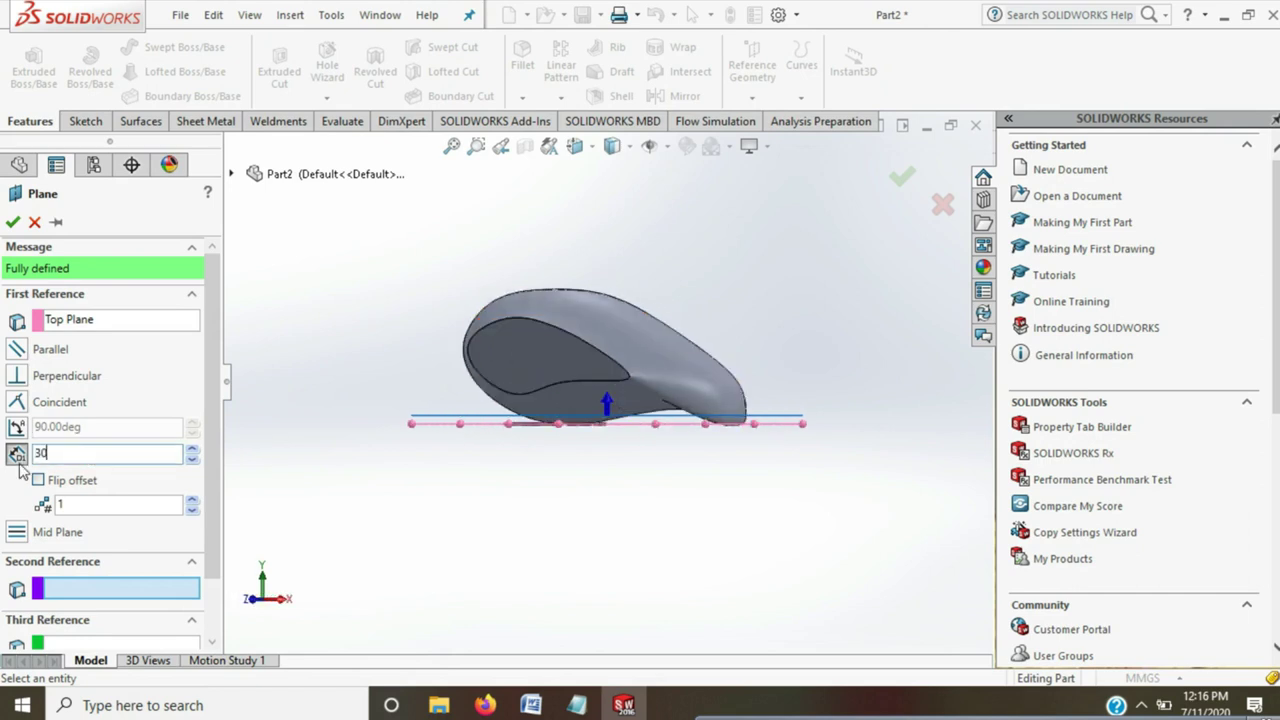
pyautogui.write('0')
pyautogui.press('Return')
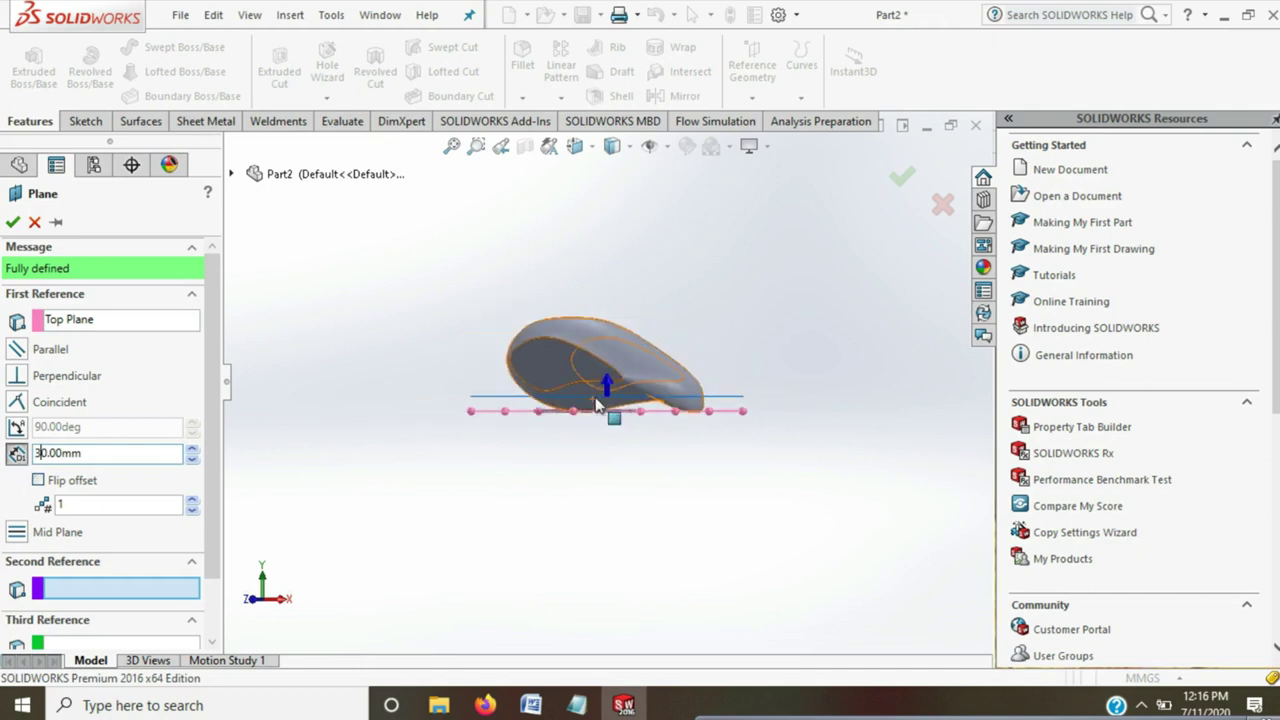
pyautogui.scroll(-3, 576, 411)
pyautogui.moveTo(95, 459); pyautogui.dragTo(15, 456)
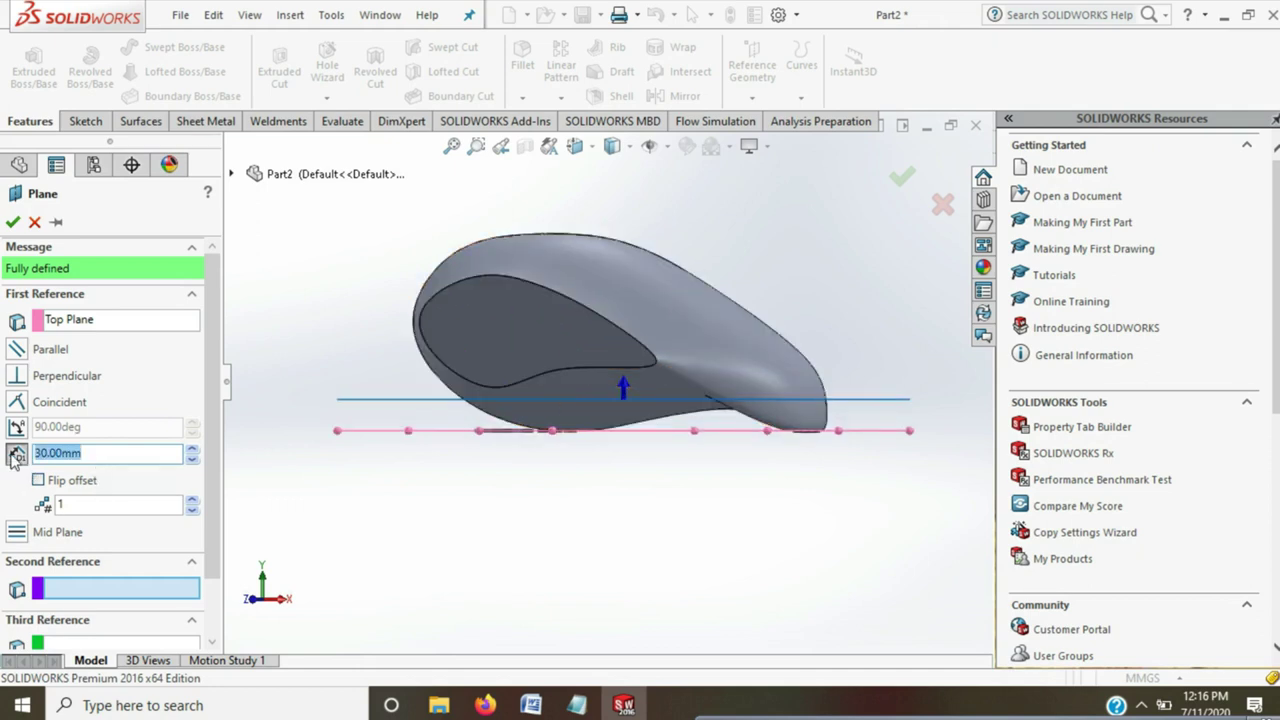
pyautogui.write('34')
pyautogui.press('Return')
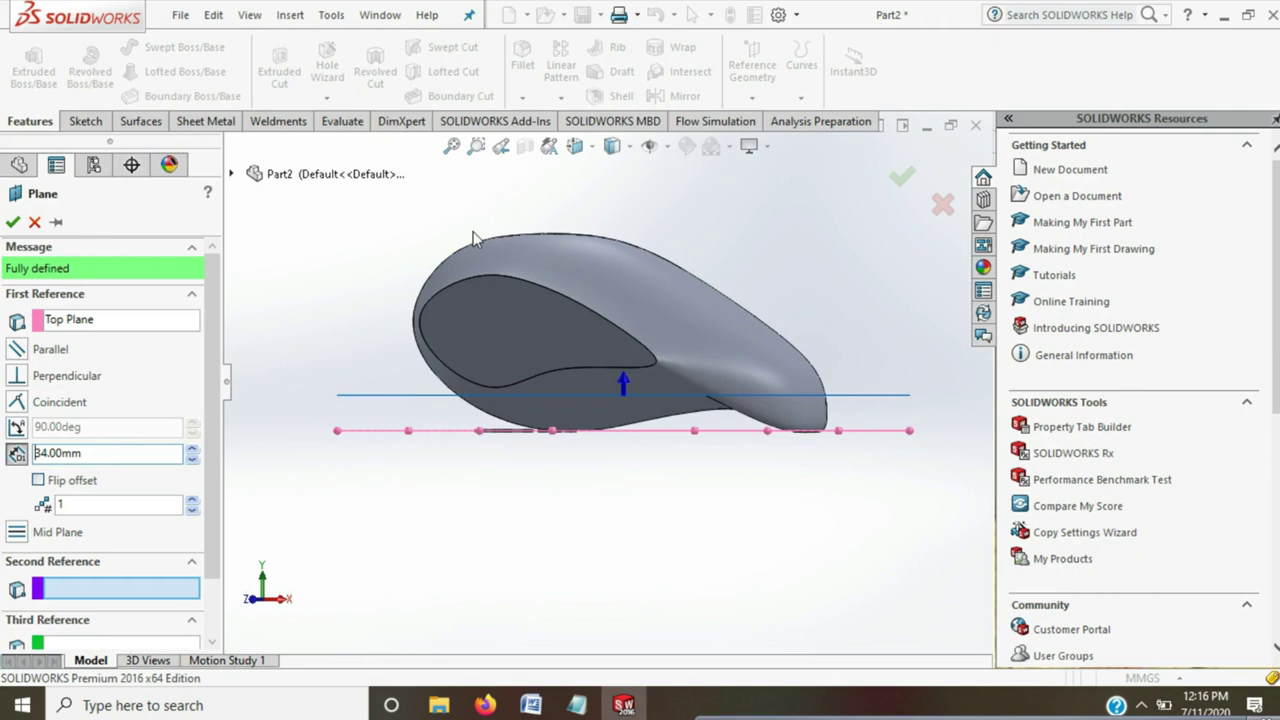
pyautogui.click(12, 221)
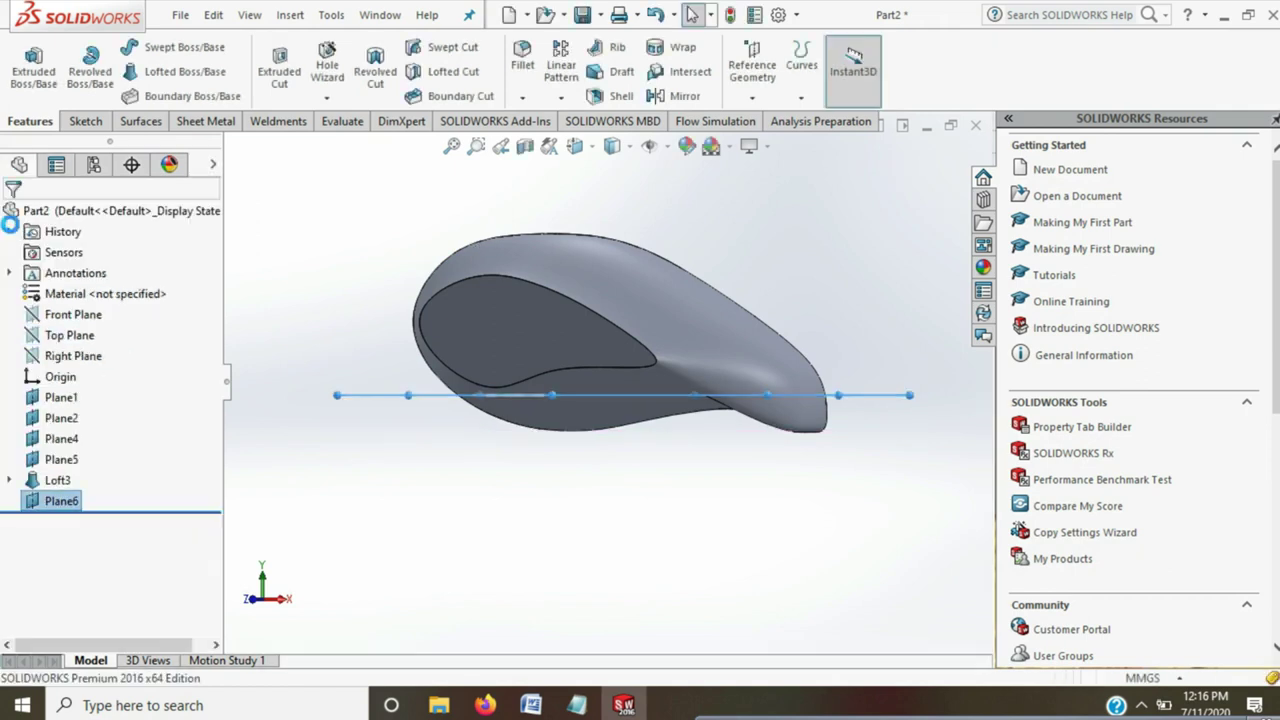
# Start a sketch on Plane6 with a 160 mm centreline from the origin
pyautogui.click(85, 121)
pyautogui.click(26, 62)
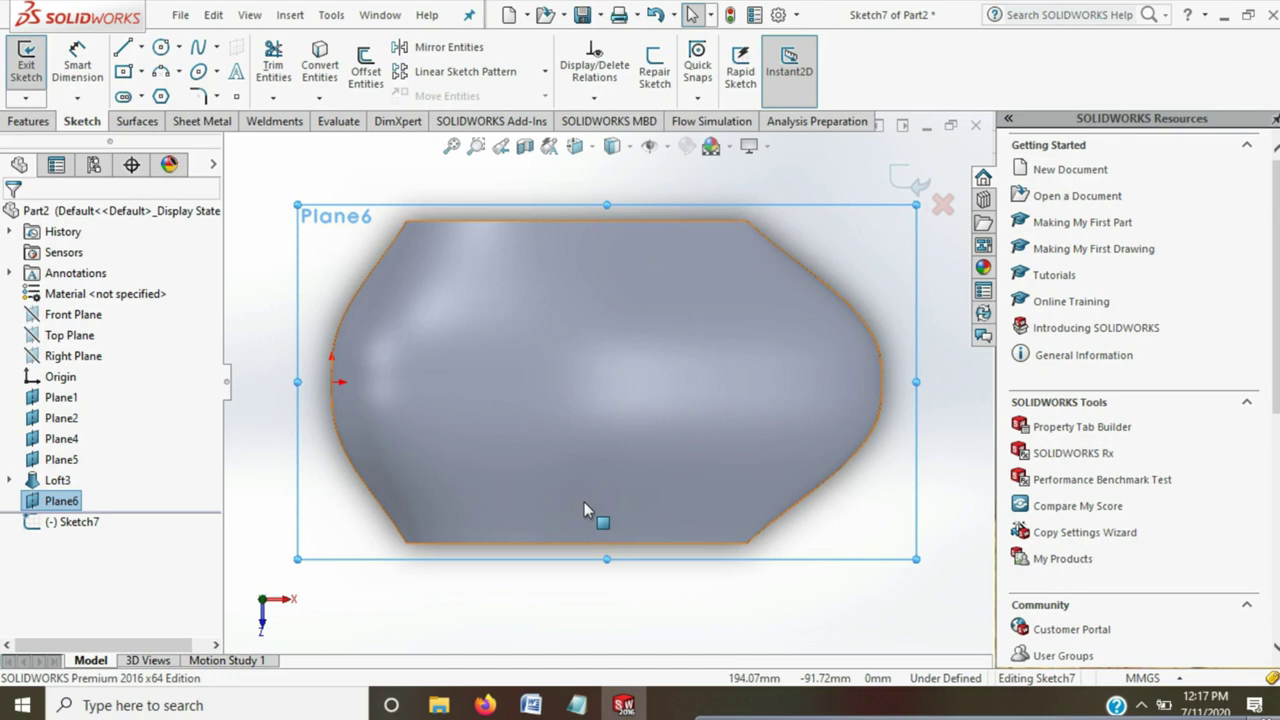
pyautogui.click(141, 47)
pyautogui.click(150, 93)
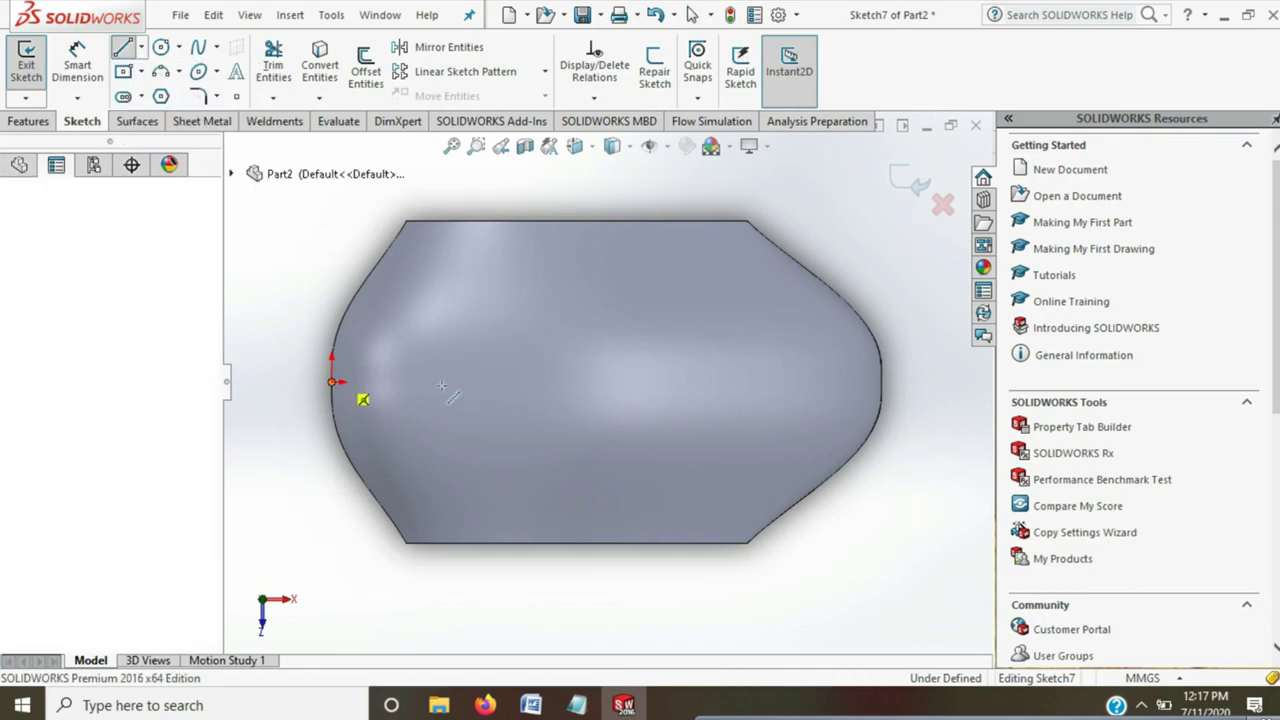
pyautogui.click(332, 381)
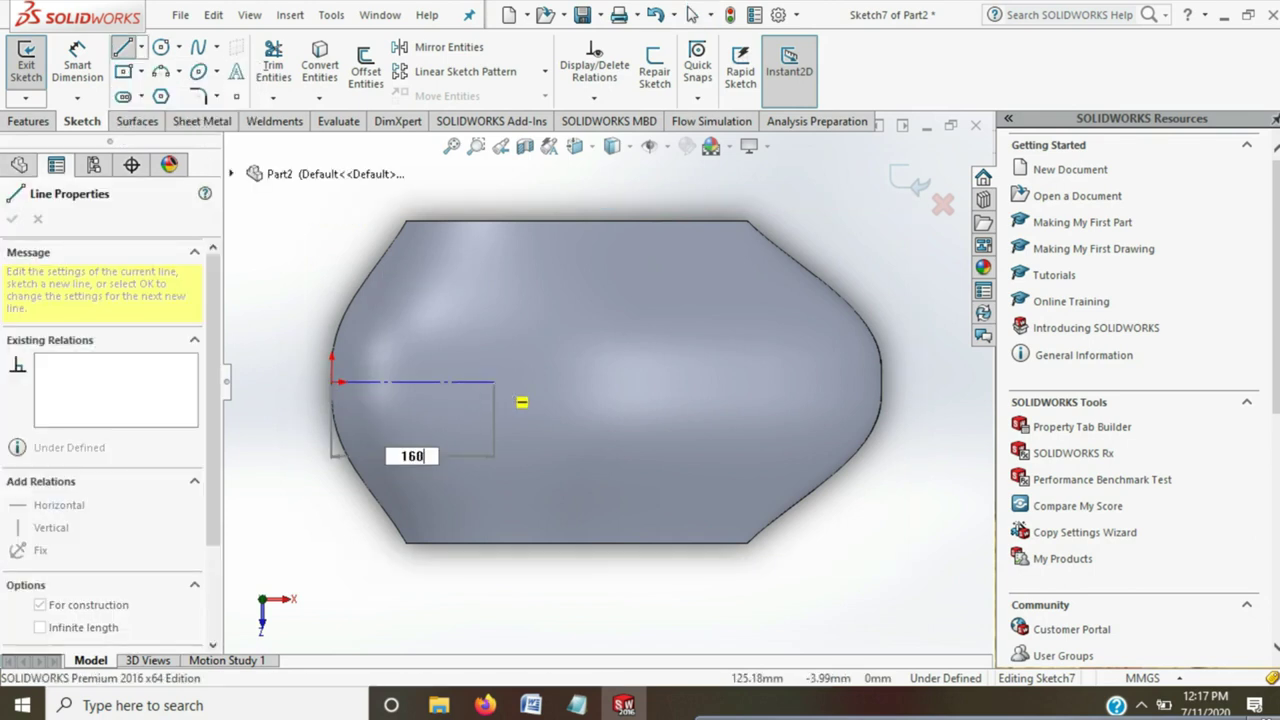
pyautogui.press('Return')
pyautogui.press('Escape')
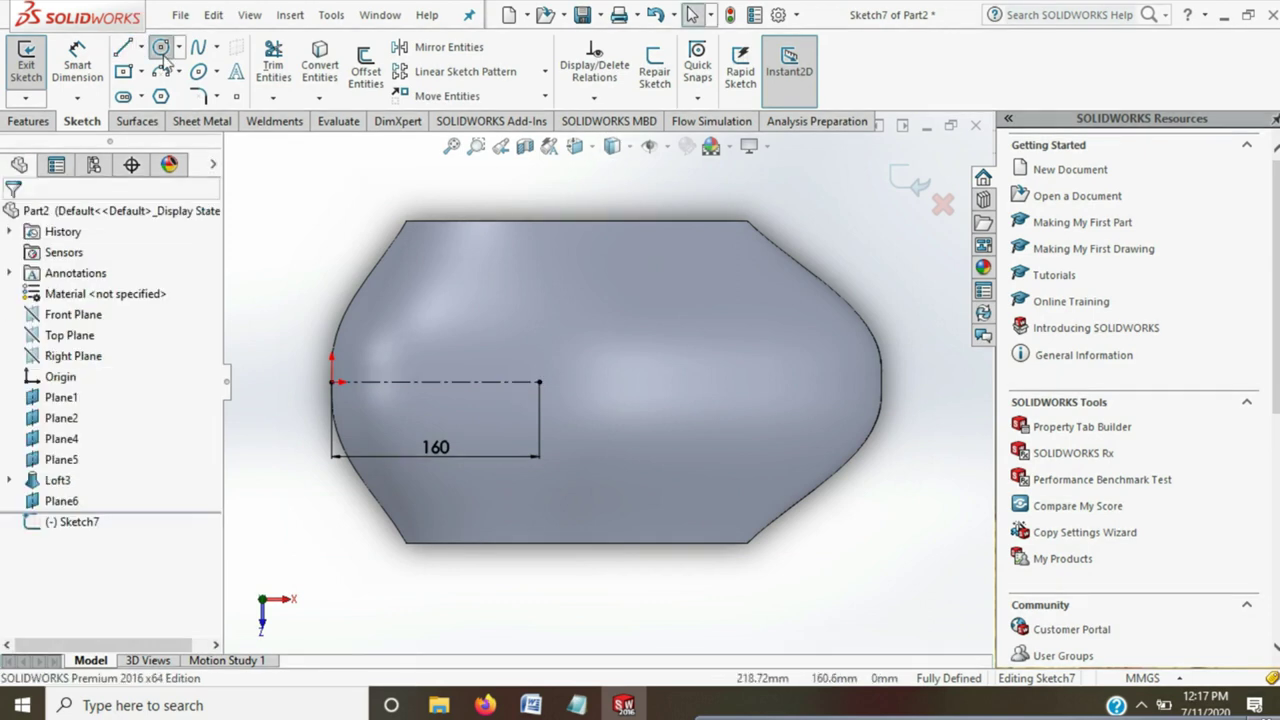
# Draw a Ø70 circle centred at the centreline's end and exit Sketch7
pyautogui.click(161, 50)
pyautogui.click(539, 381)
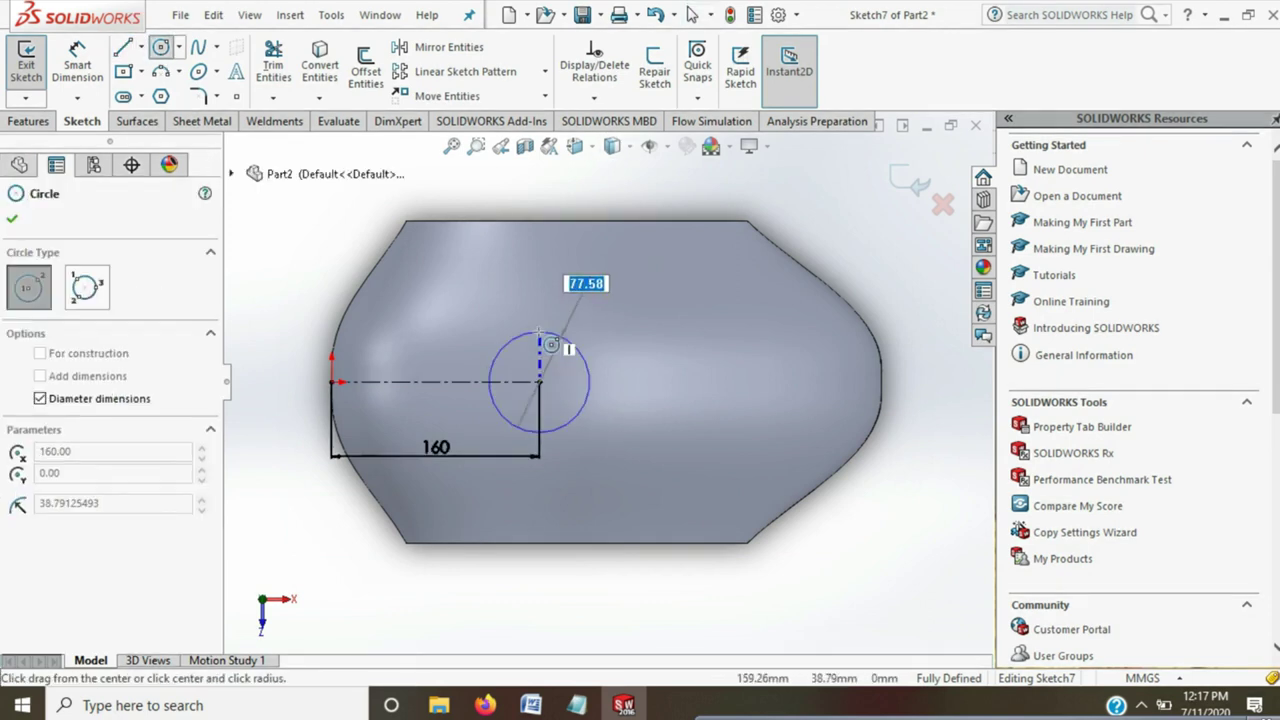
pyautogui.write('70')
pyautogui.press('Return')
pyautogui.press('Escape')
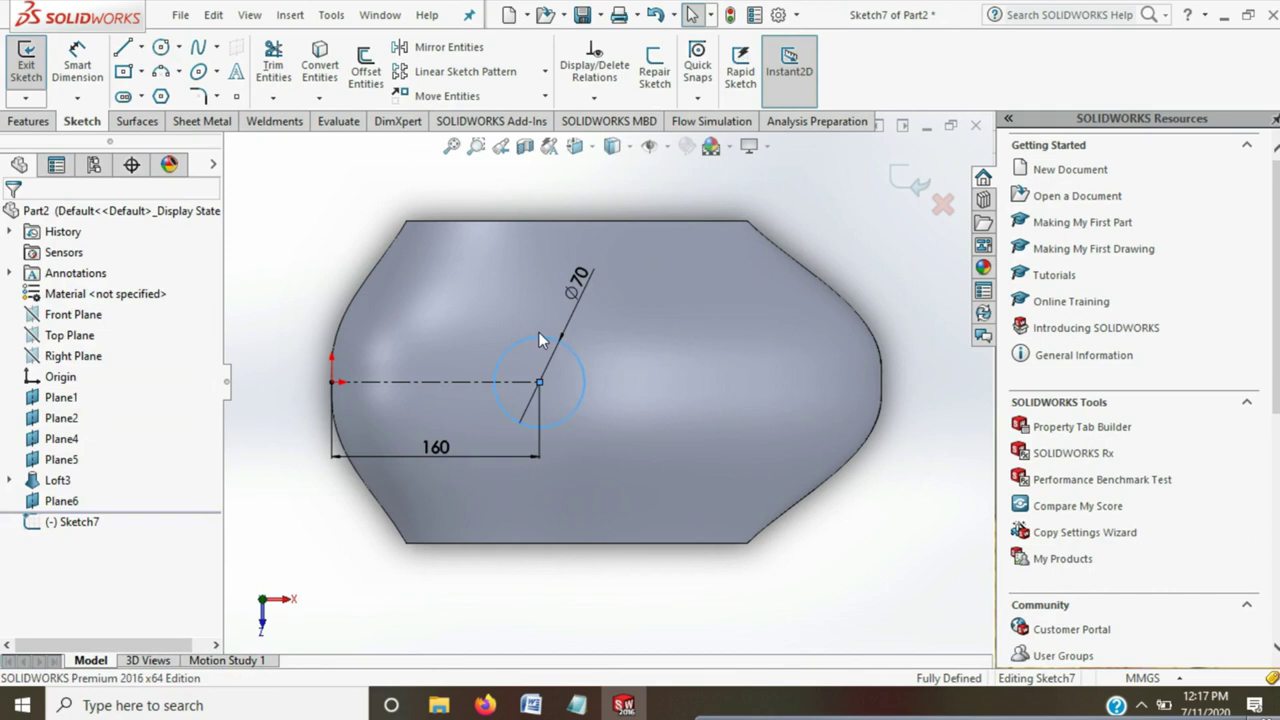
pyautogui.click(910, 180)
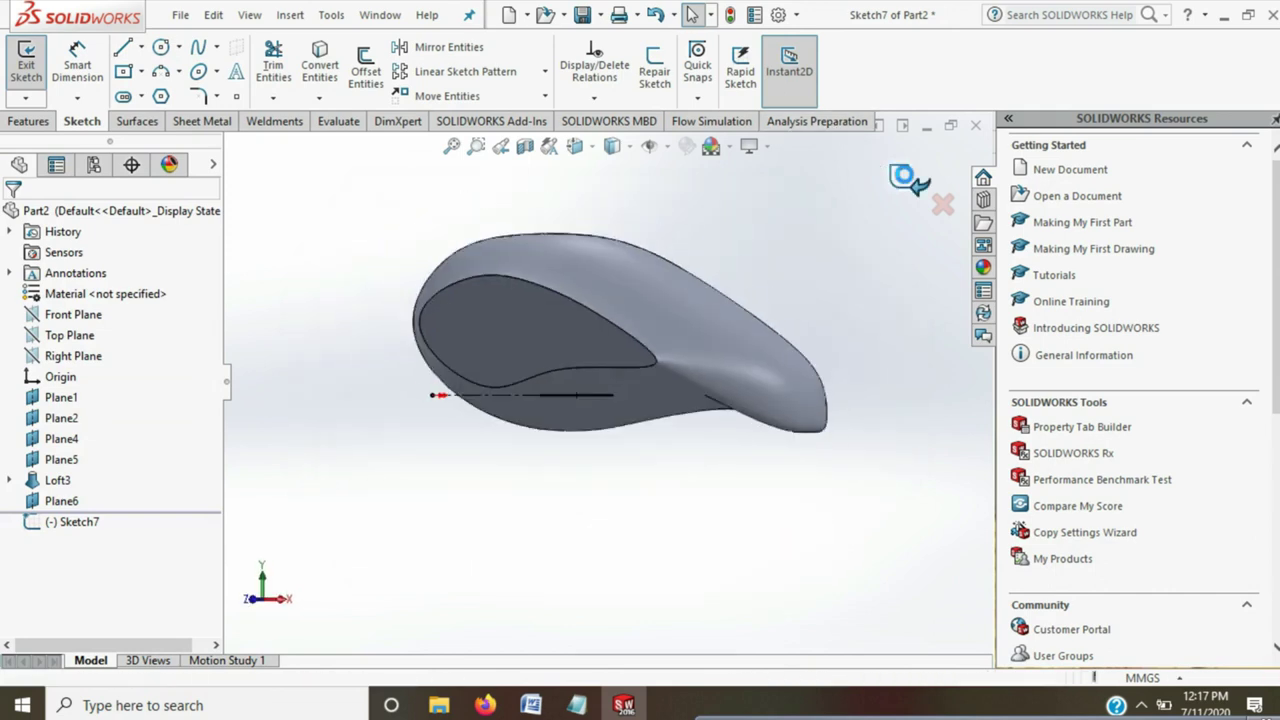
pyautogui.click(29, 121)
# Extrude the Ø70 circle as a 155 mm blind boss merged with the body
pyautogui.click(42, 88)
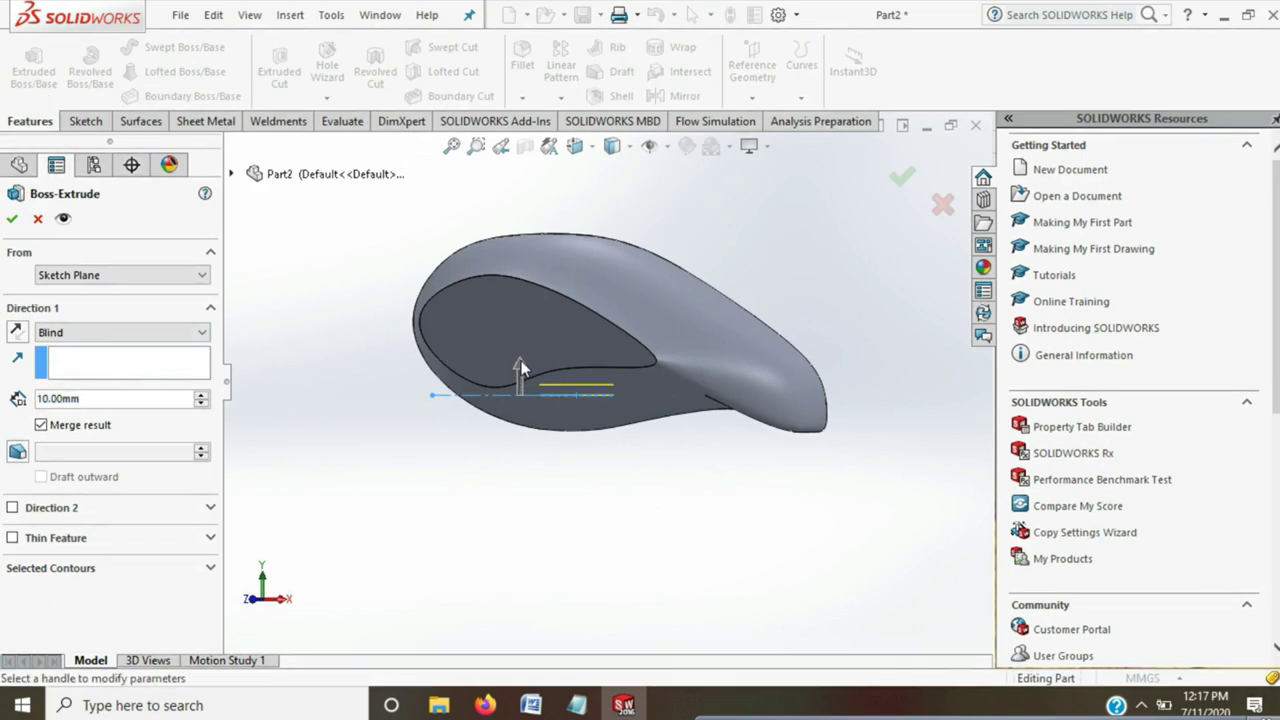
pyautogui.moveTo(652, 511); pyautogui.dragTo(630, 472, button='middle')
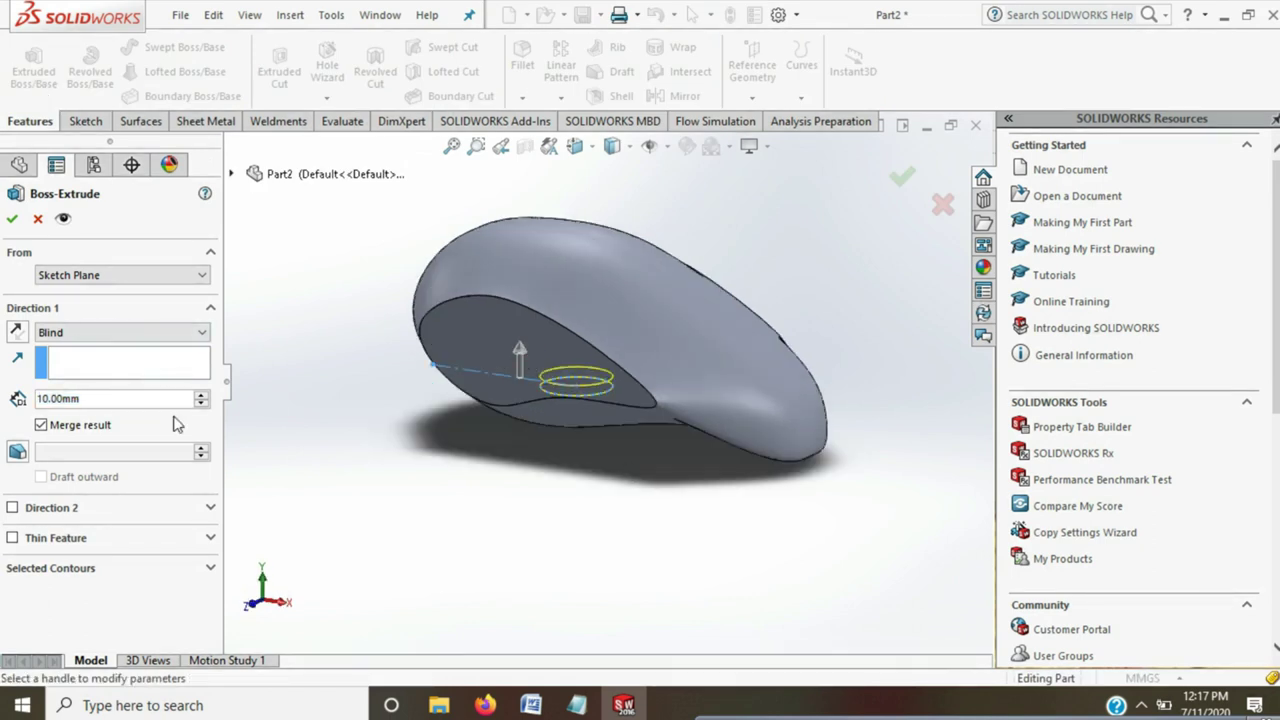
pyautogui.click(201, 397)
pyautogui.click(201, 397)
pyautogui.click(201, 397)
pyautogui.click(201, 397)
pyautogui.click(201, 397)
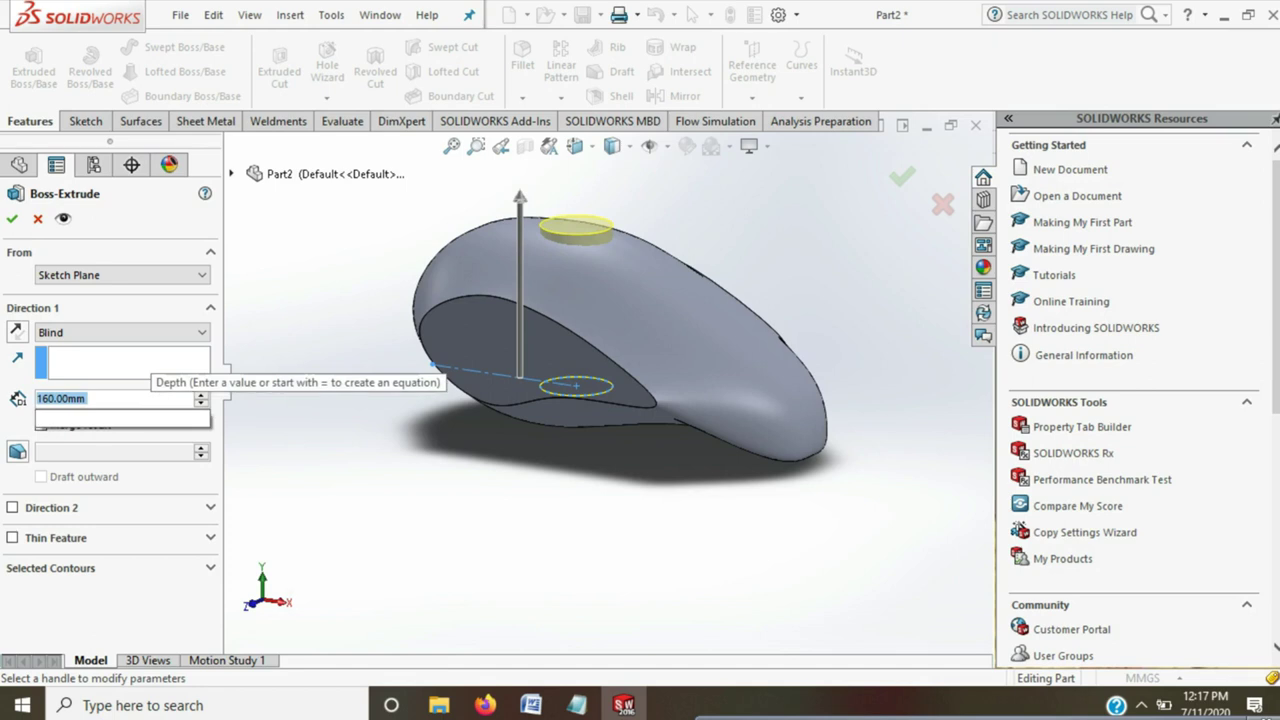
pyautogui.write('155')
pyautogui.press('Return')
pyautogui.press('Left')
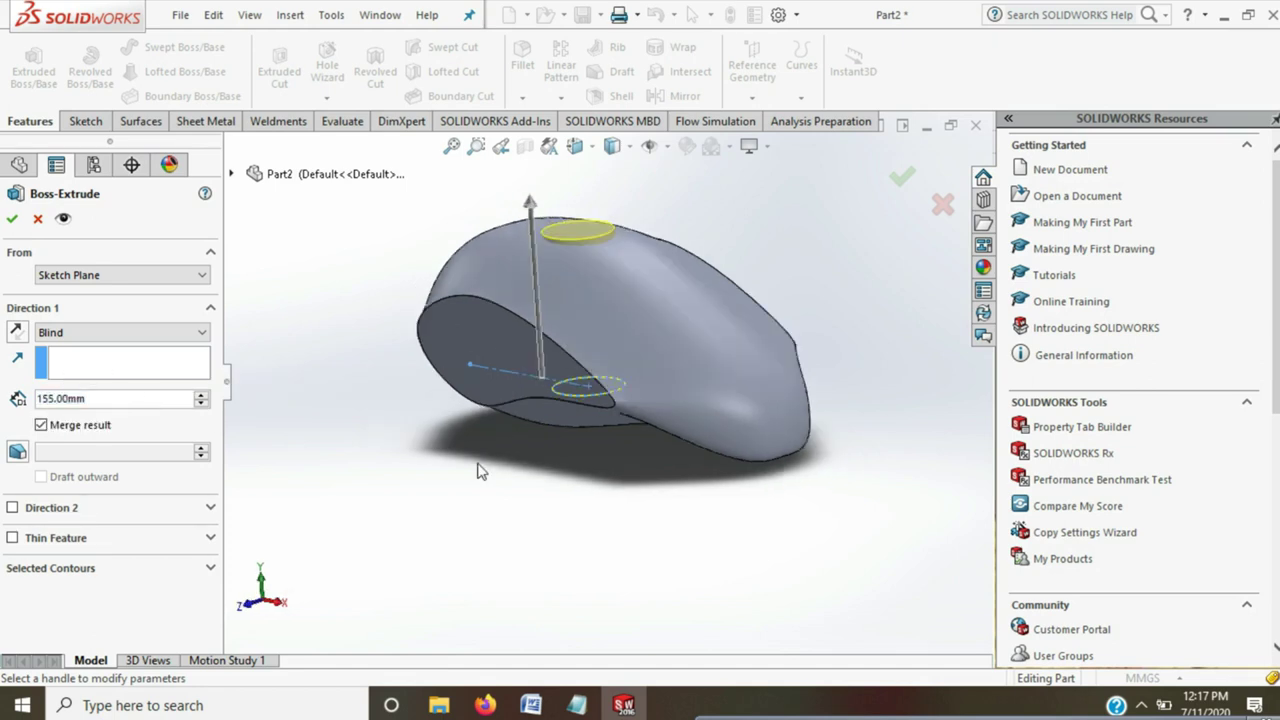
pyautogui.press('Left')
pyautogui.press('Left')
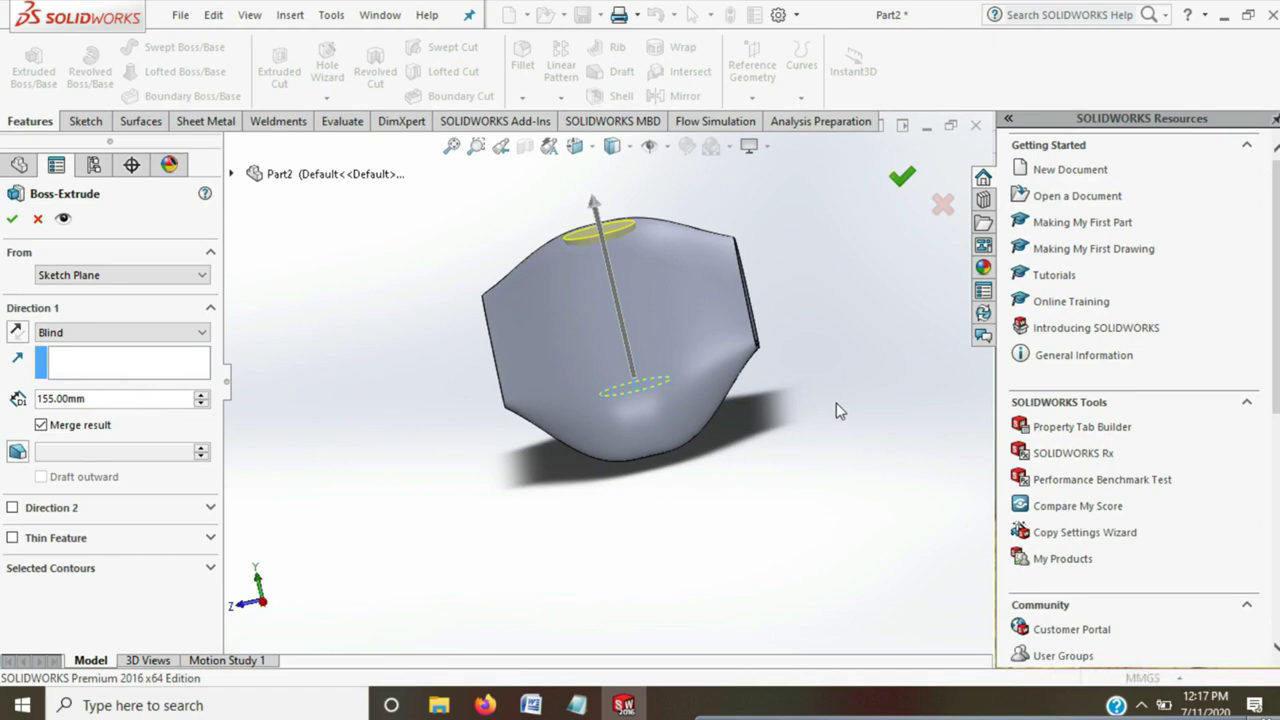
pyautogui.press('Return')
# Tilt and zoom the view to inspect the top of the new boss
pyautogui.press('Down')
pyautogui.press('Down')
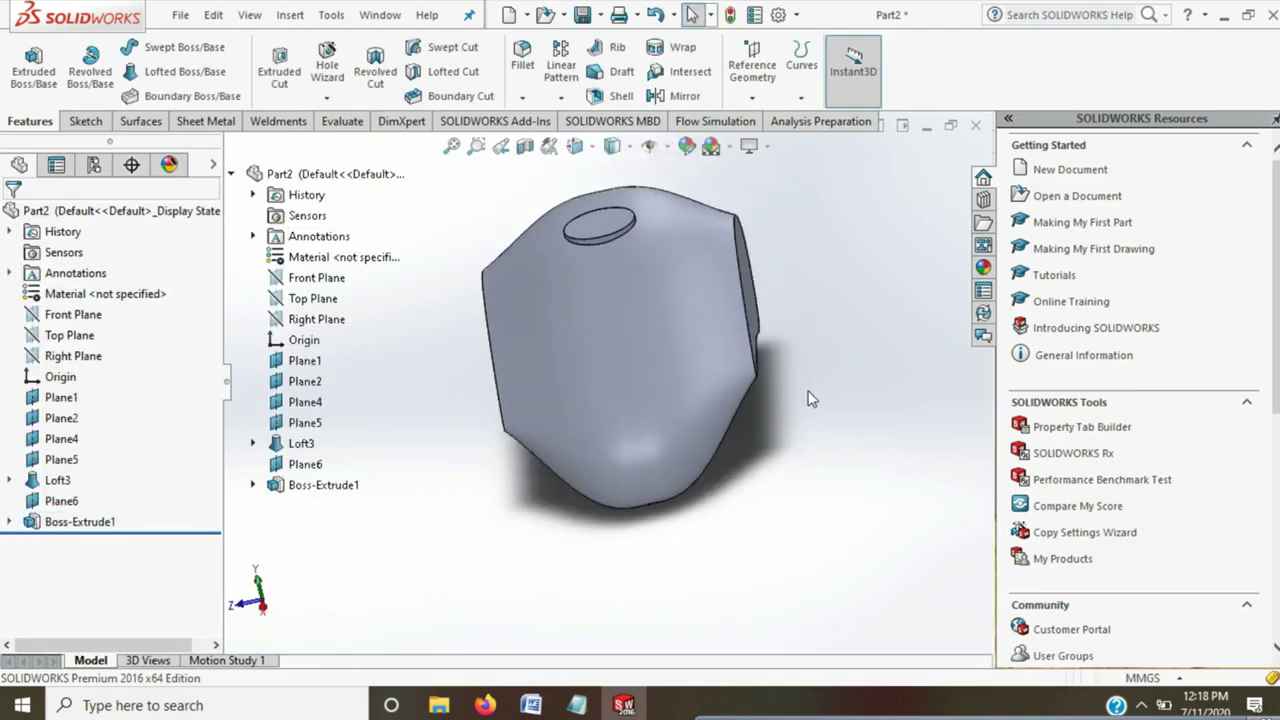
pyautogui.press('Down')
pyautogui.press('Down')
pyautogui.press('Down')
pyautogui.press('Down')
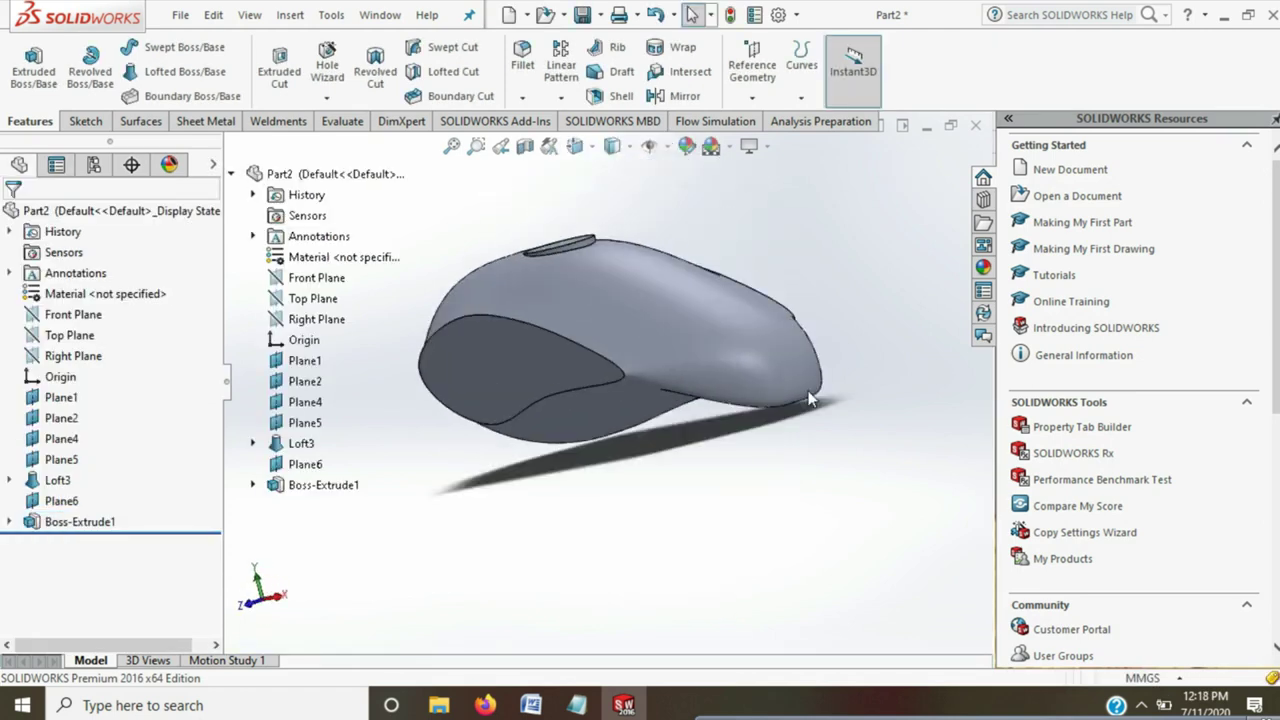
pyautogui.press('Down')
pyautogui.scroll(-3, 608, 281)
pyautogui.scroll(-3, 572, 328)
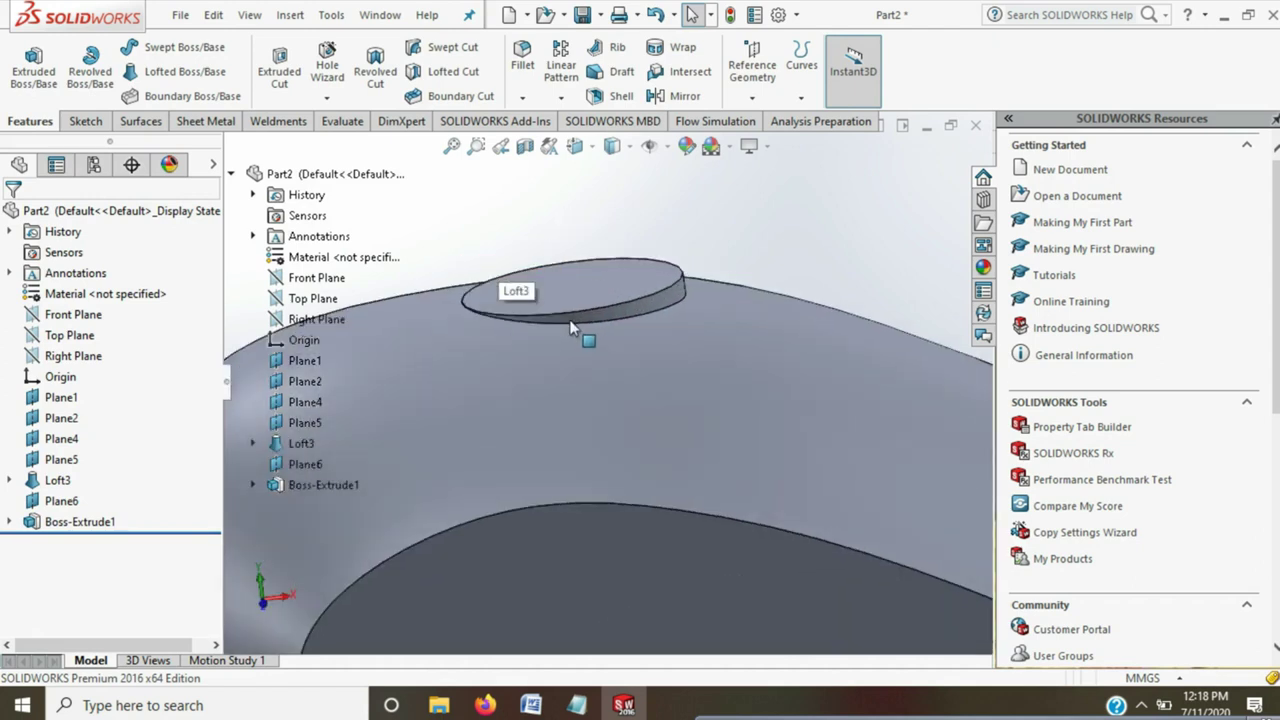
pyautogui.press('Down')
pyautogui.press('Down')
pyautogui.scroll(-2, 527, 222)
pyautogui.scroll(-2, 528, 234)
# Start a sketch on the Front Plane with a 65 mm vertical centreline from the origin
pyautogui.press('f')
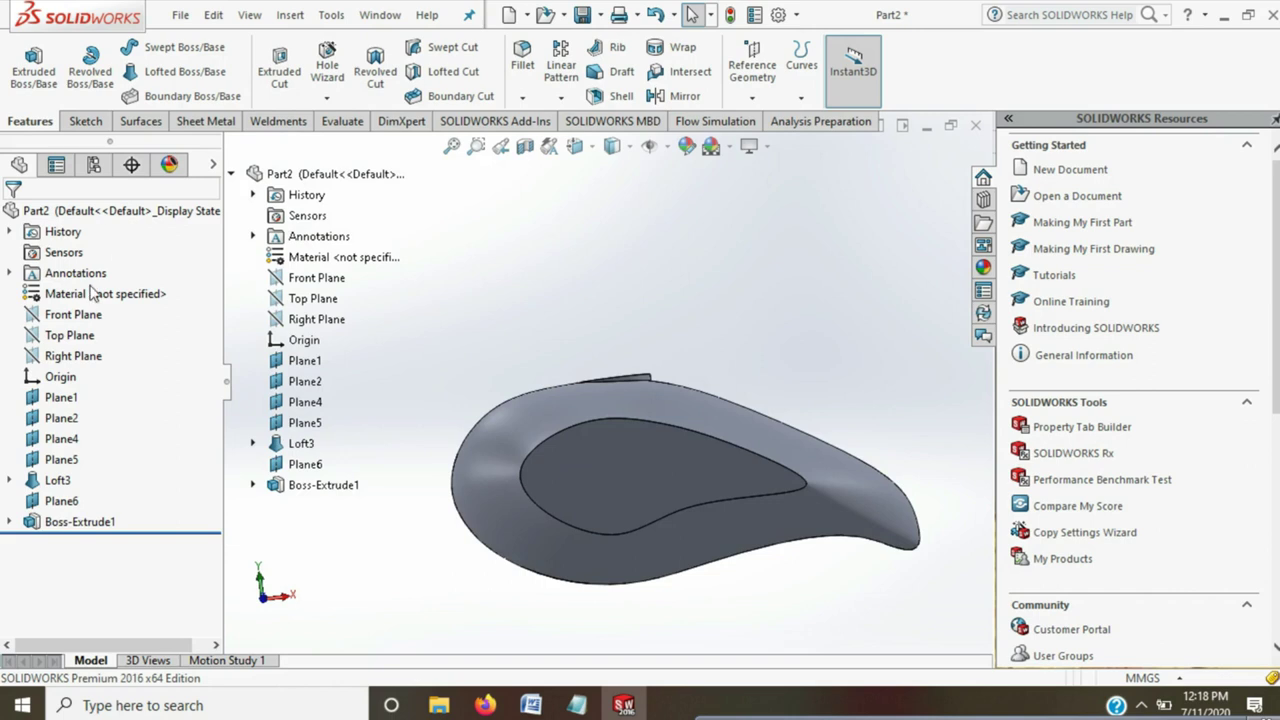
pyautogui.click(75, 314)
pyautogui.click(78, 298)
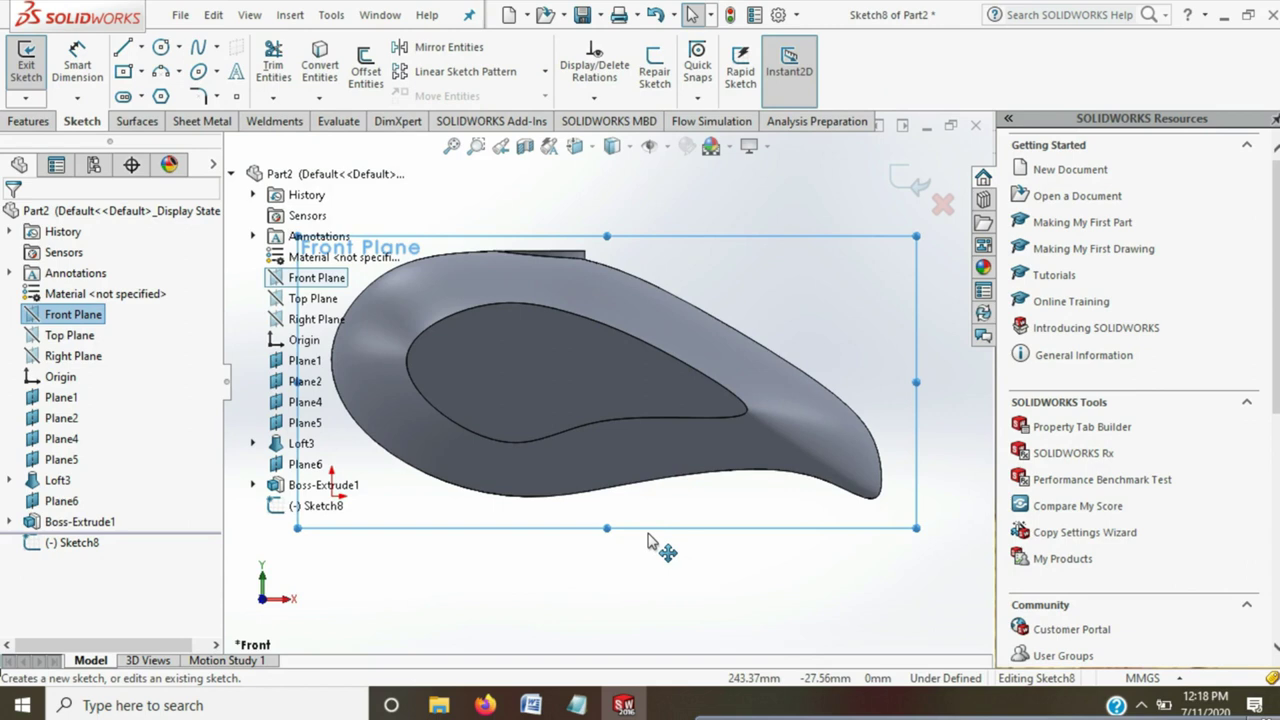
pyautogui.click(232, 176)
pyautogui.click(141, 47)
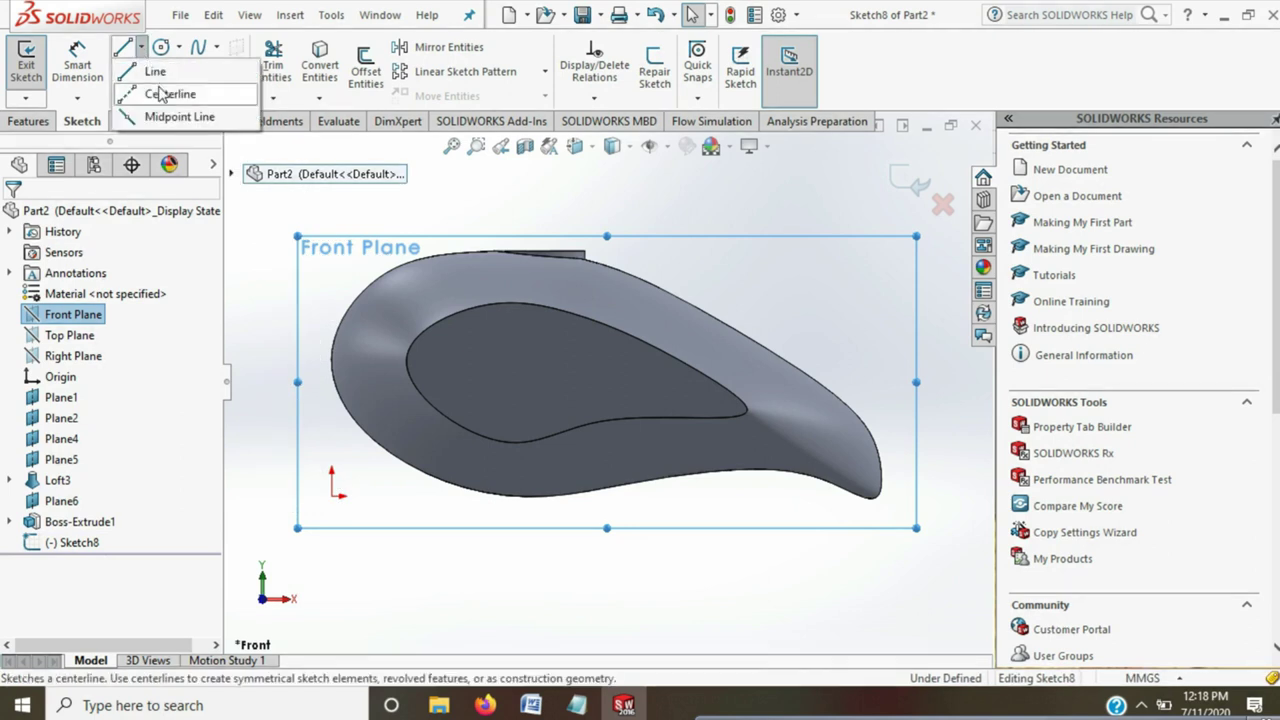
pyautogui.click(163, 94)
pyautogui.moveTo(331, 495); pyautogui.dragTo(330, 383)
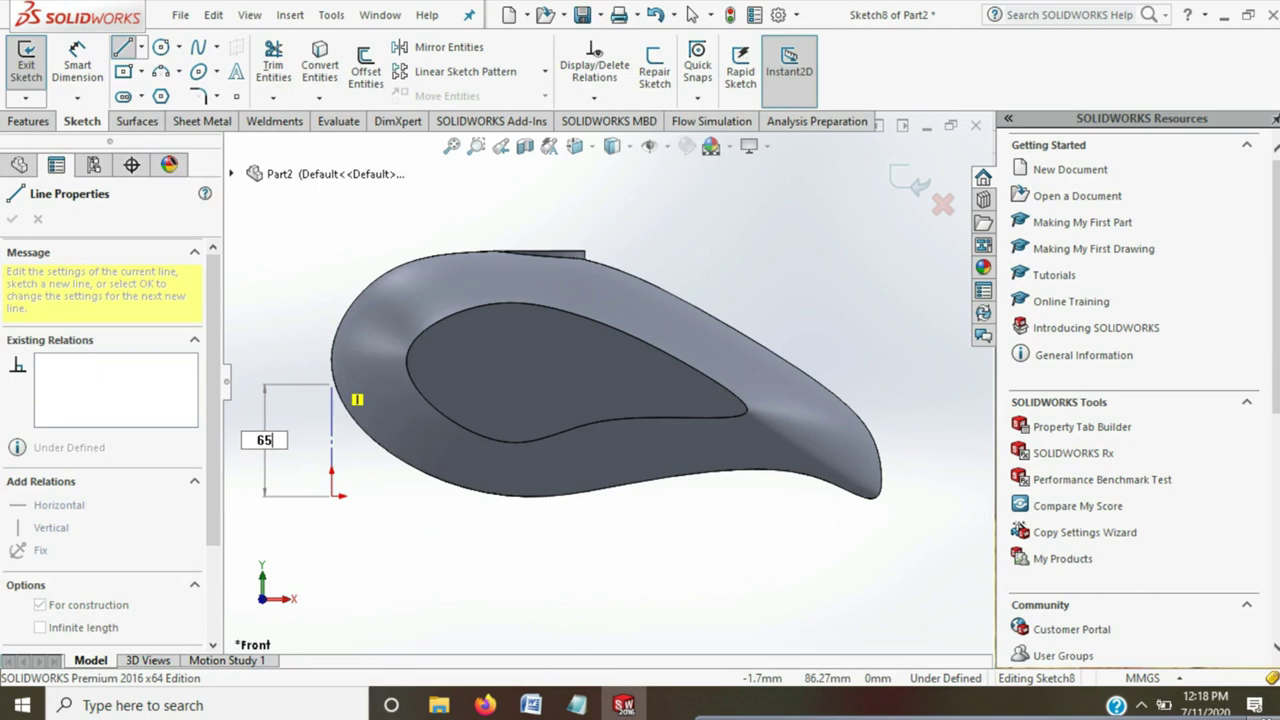
pyautogui.press('Return')
pyautogui.press('Escape')
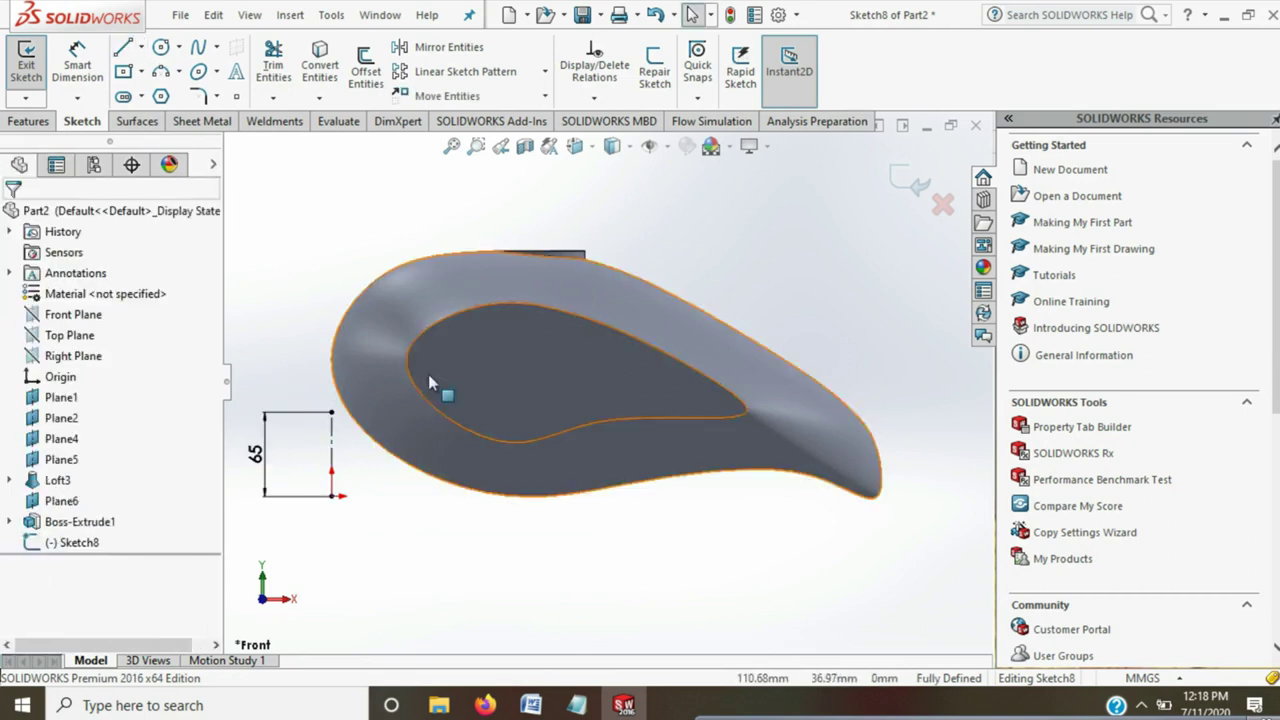
# Add a 350 mm horizontal construction line and an R1200 three-point arc joining their ends
pyautogui.click(141, 47)
pyautogui.click(150, 73)
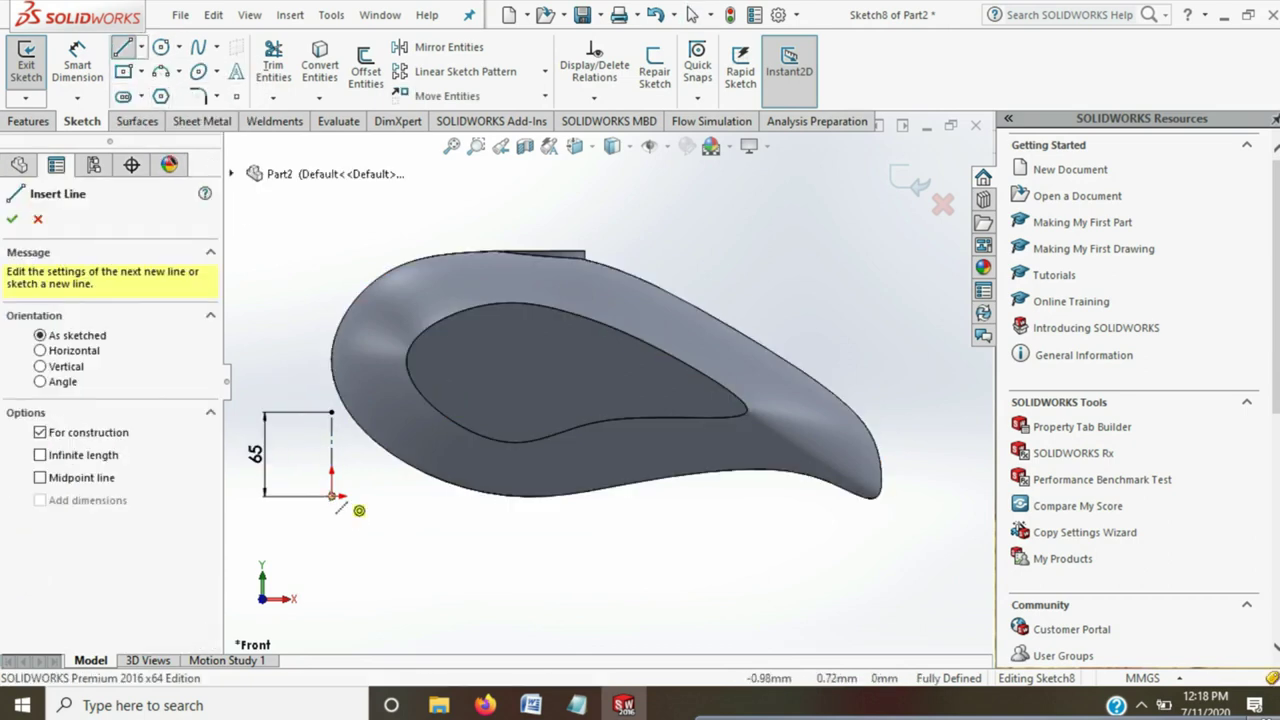
pyautogui.click(331, 495)
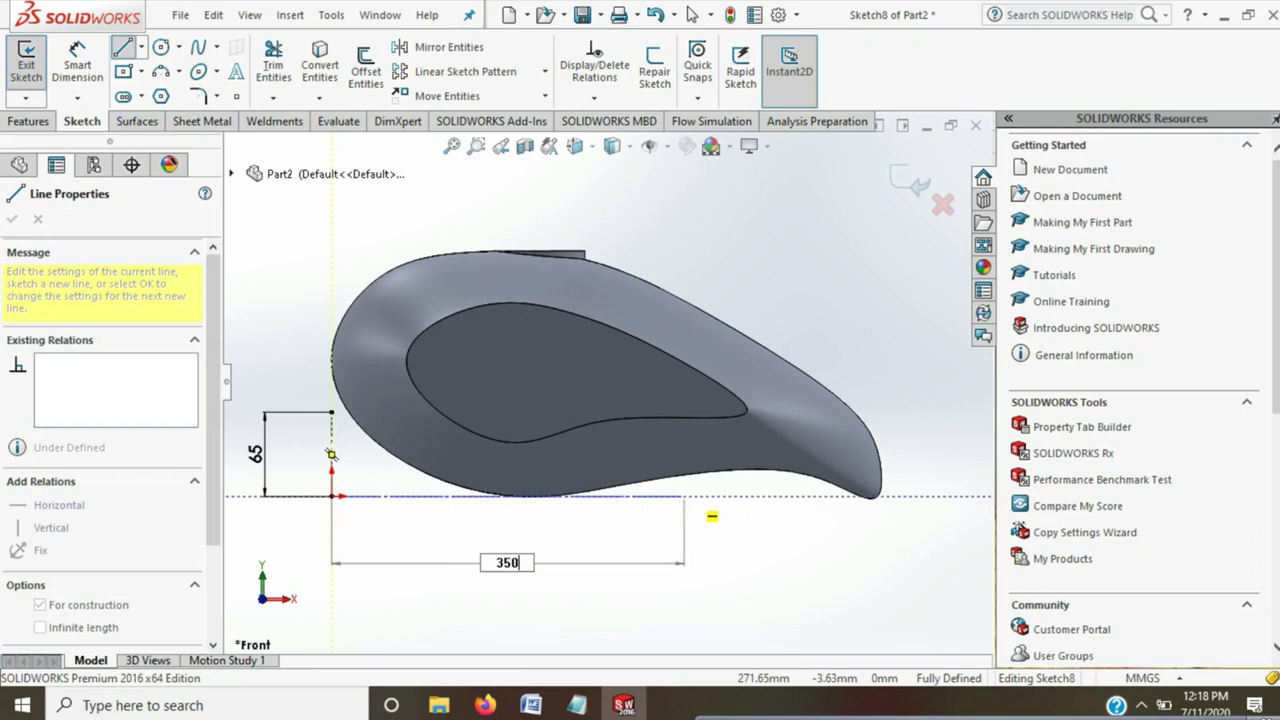
pyautogui.press('Return')
pyautogui.press('Escape')
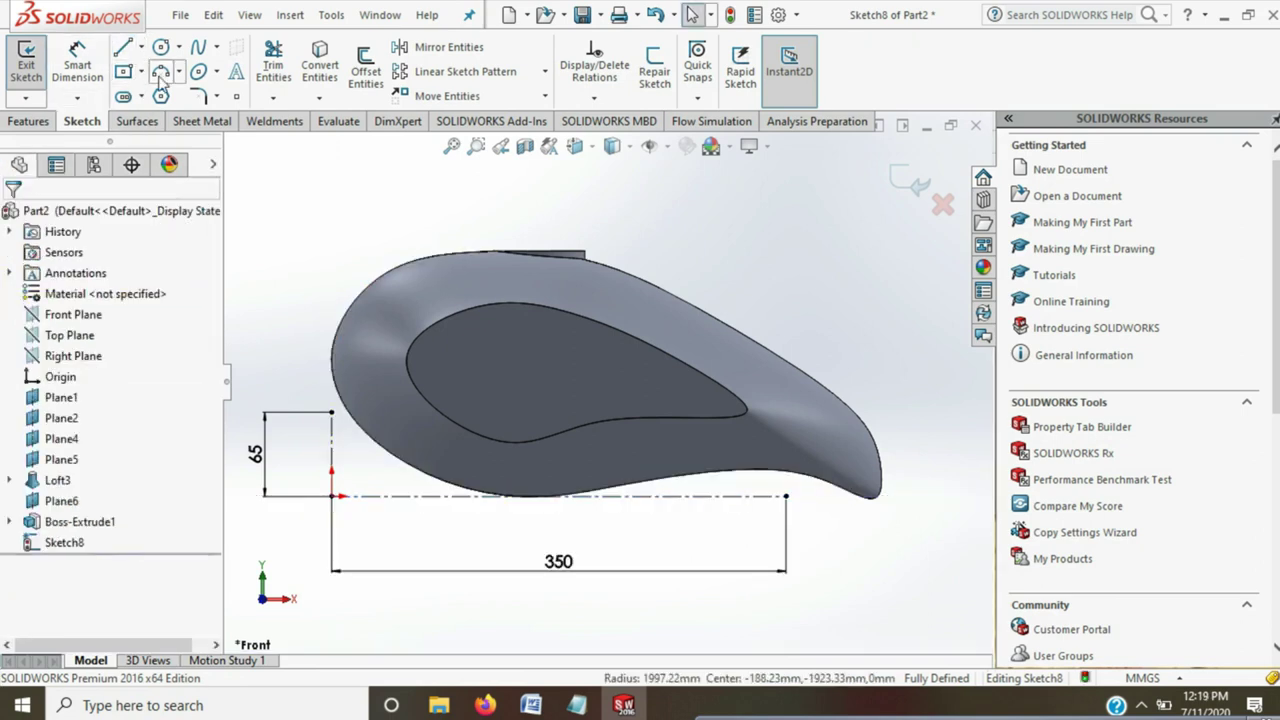
pyautogui.click(160, 72)
pyautogui.click(331, 412)
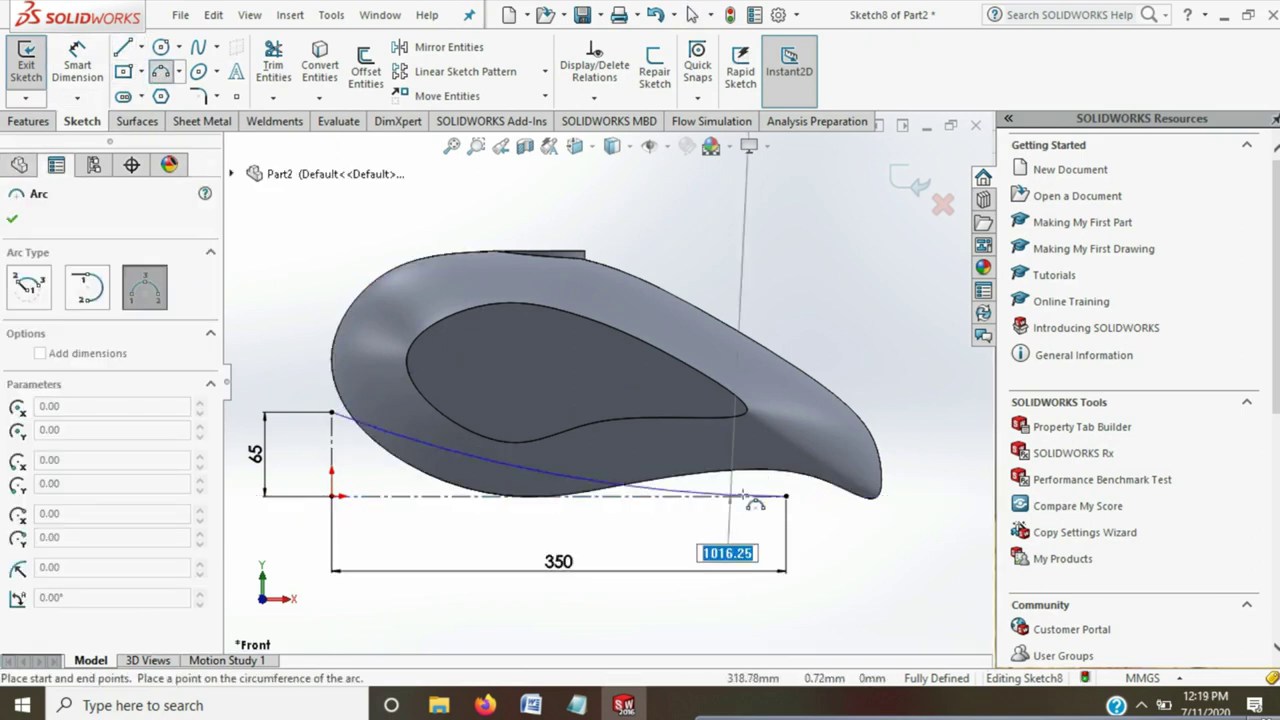
pyautogui.click(743, 495)
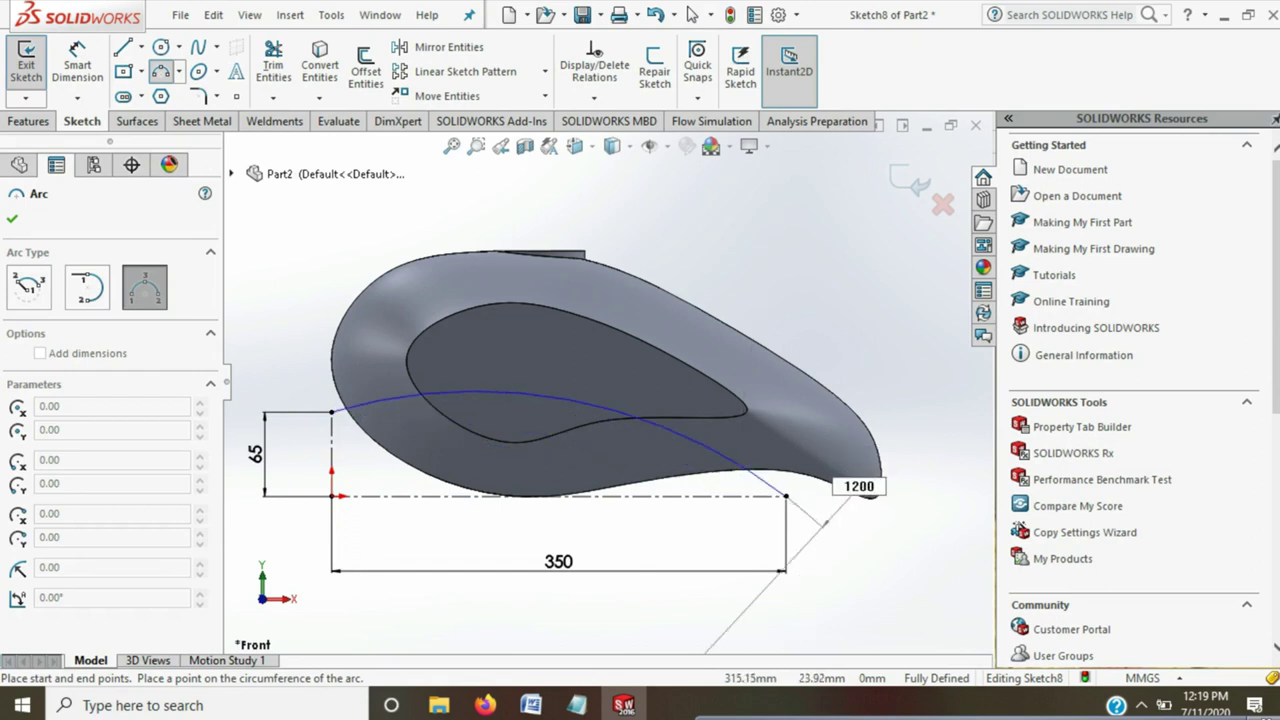
pyautogui.click(743, 475)
pyautogui.press('Escape')
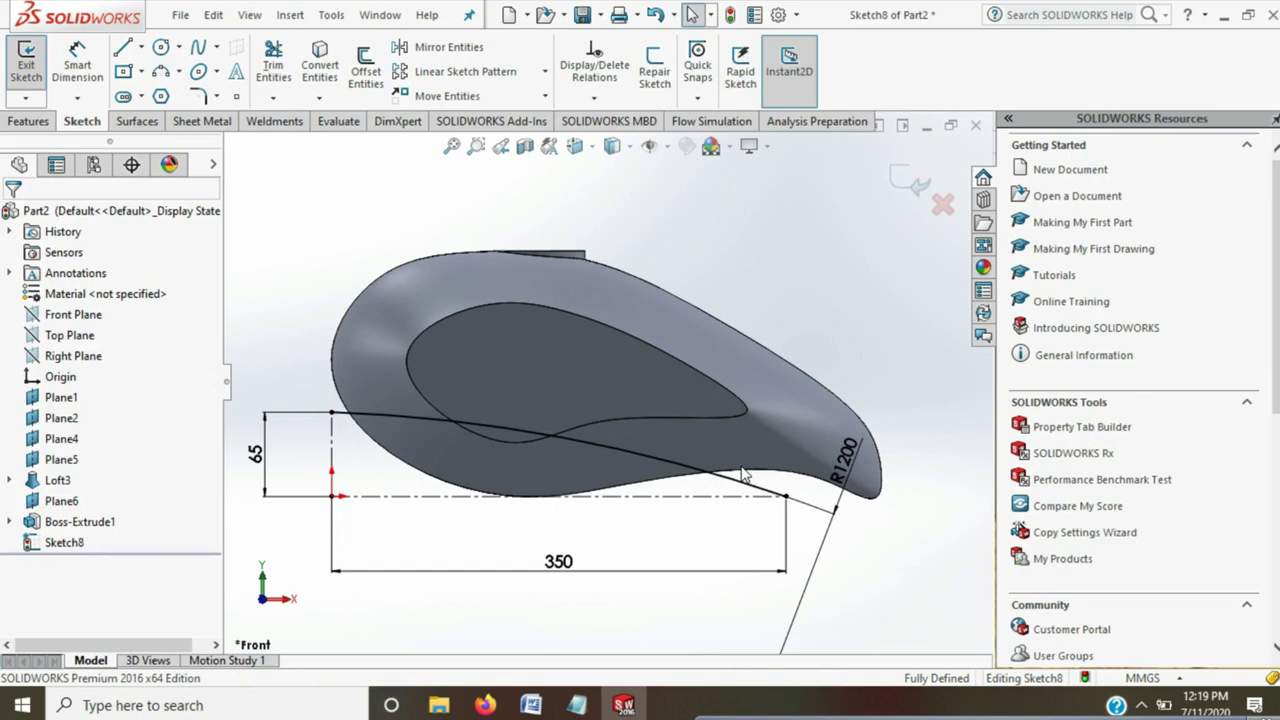
# Exit Sketch8, create Plane7 normal to the arc at its endpoint, and sketch on it
pyautogui.click(912, 183)
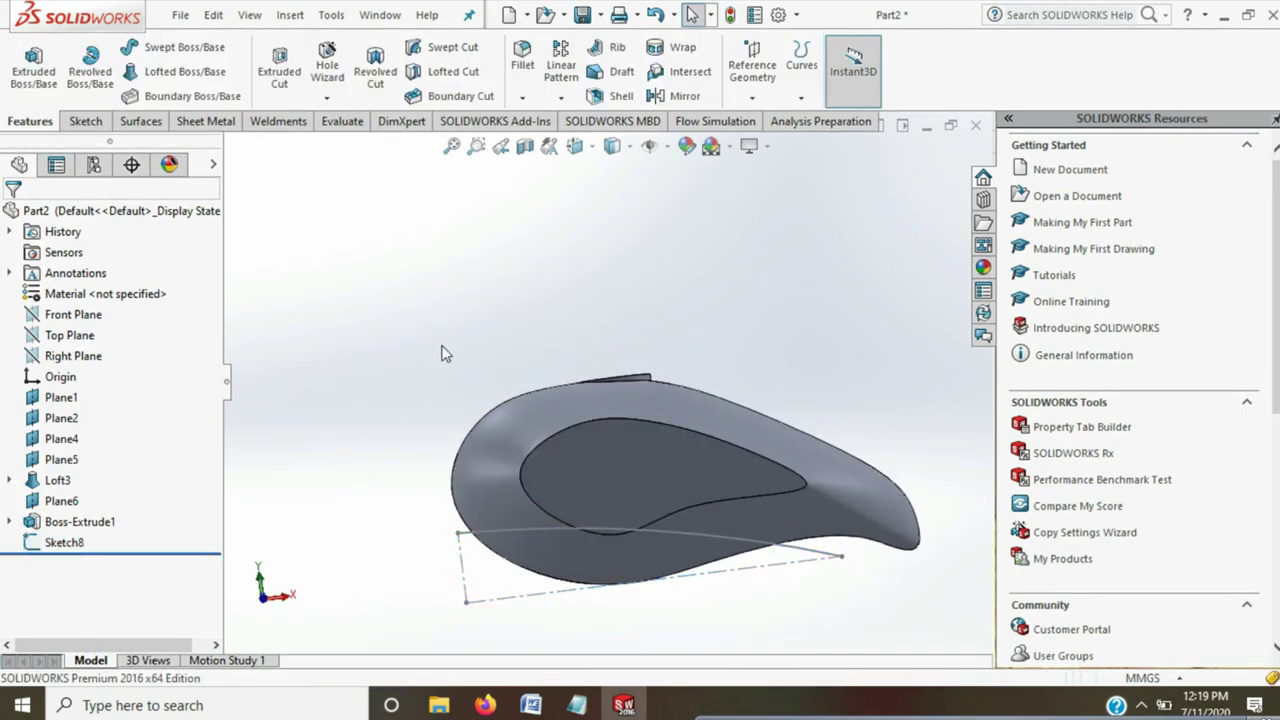
pyautogui.click(766, 96)
pyautogui.click(836, 120)
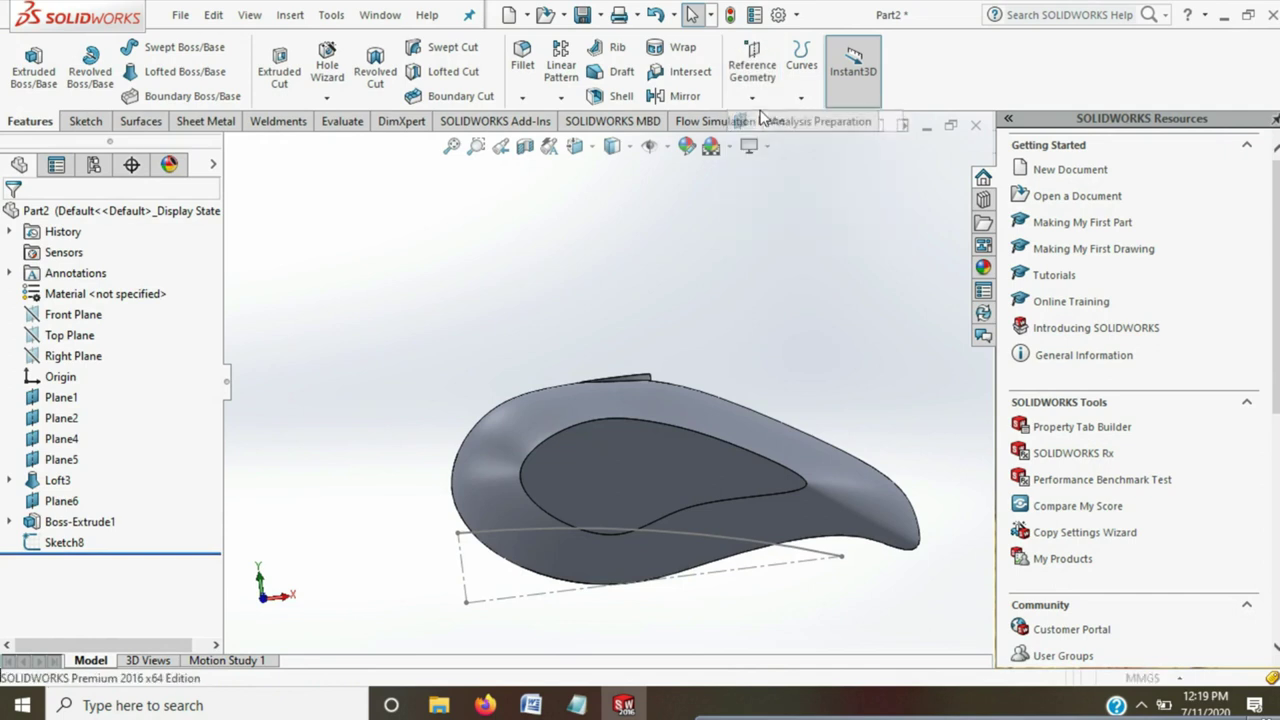
pyautogui.click(488, 542)
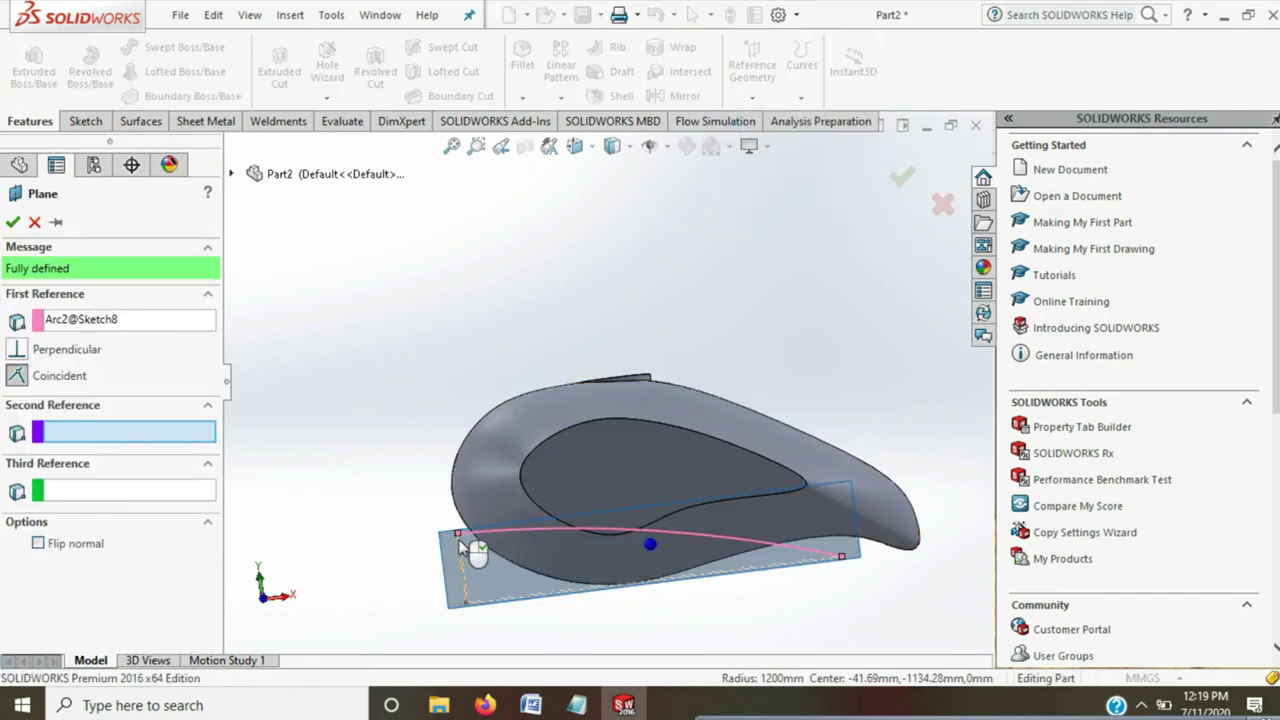
pyautogui.click(460, 535)
pyautogui.click(895, 178)
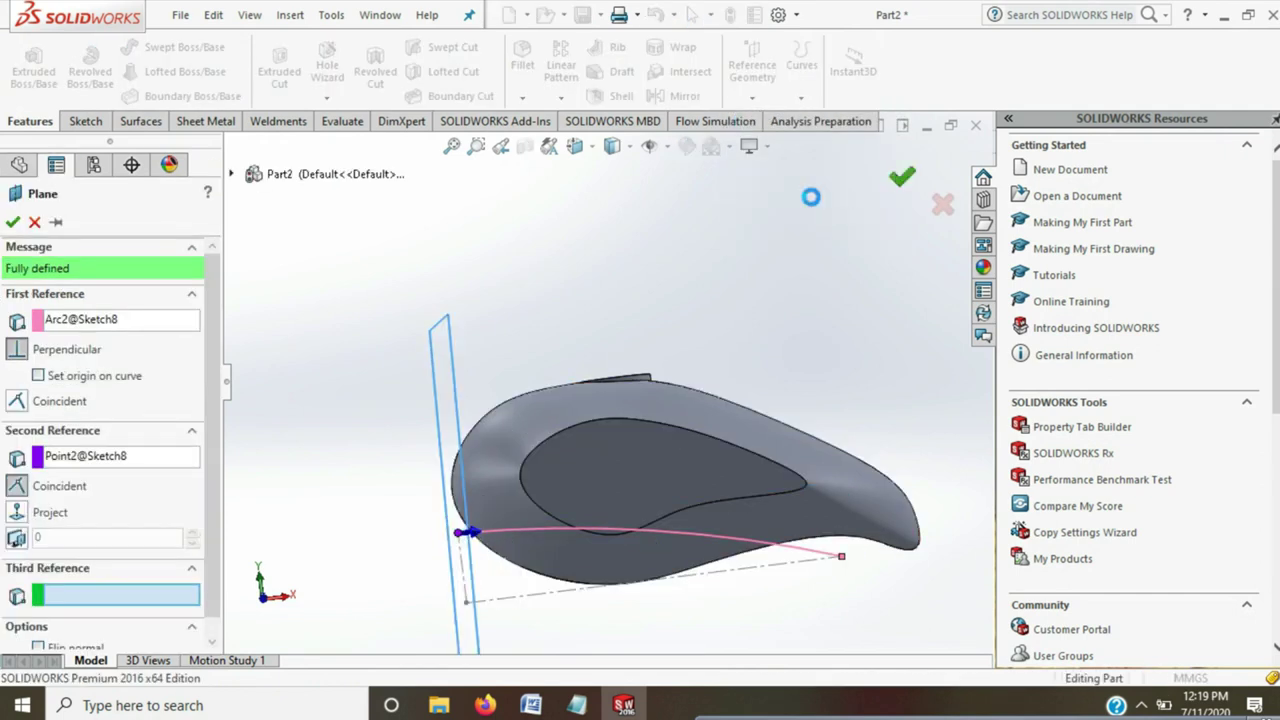
pyautogui.click(86, 122)
pyautogui.click(28, 62)
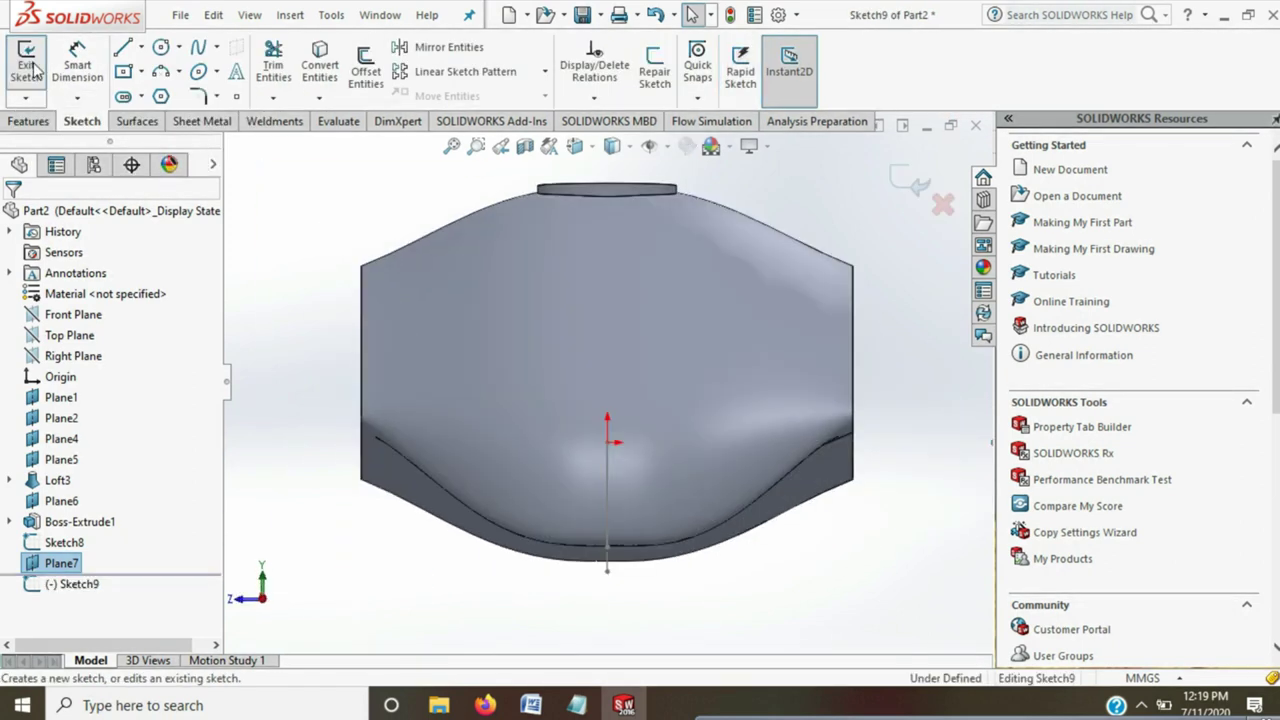
# Face Plane7 and convert the 65 mm vertical line into Sketch9
pyautogui.hotkey('ctrl', '8')
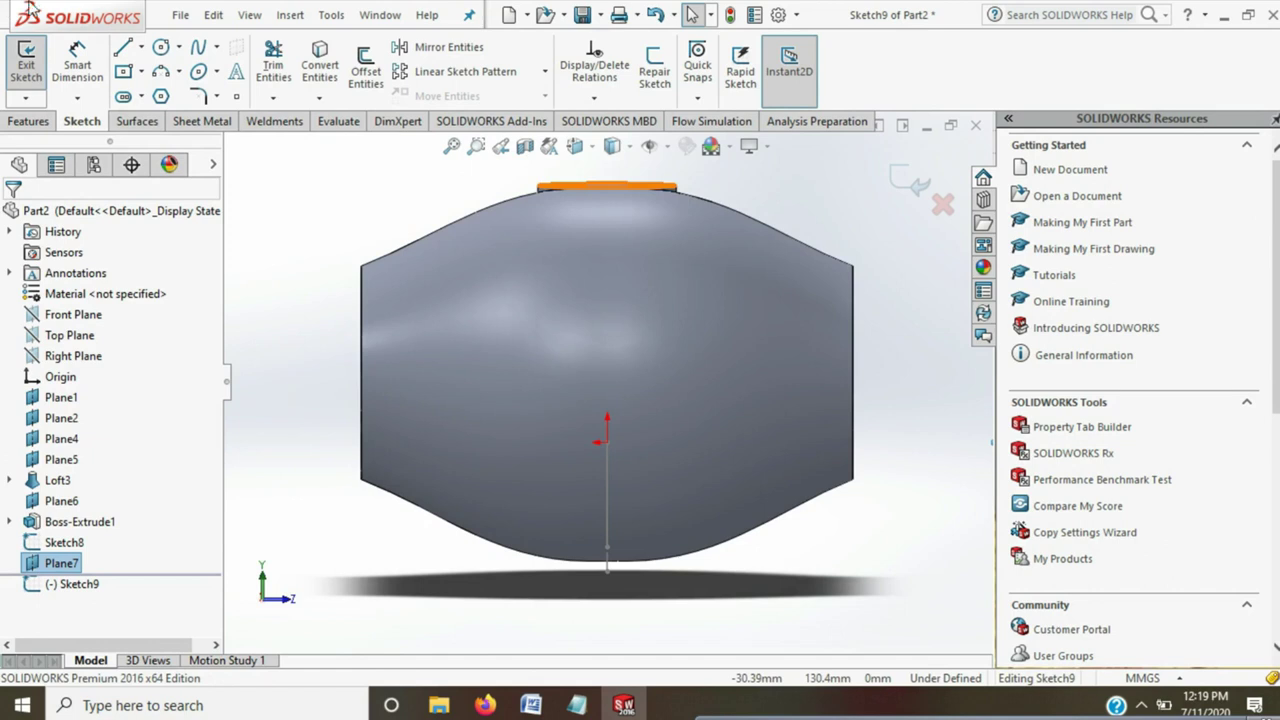
pyautogui.moveTo(520, 250); pyautogui.dragTo(432, 226, button='middle')
pyautogui.scroll(3, 440, 250)
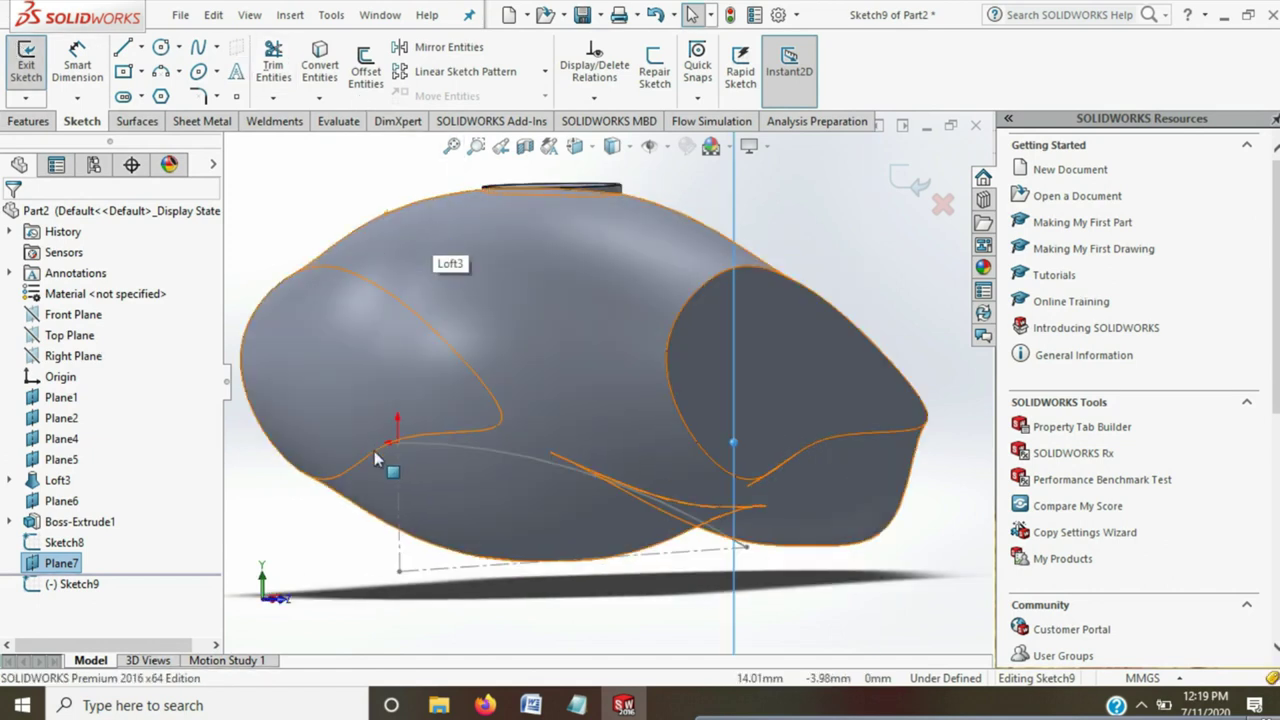
pyautogui.scroll(3, 480, 469)
pyautogui.hotkey('ctrl', '8')
pyautogui.click(320, 62)
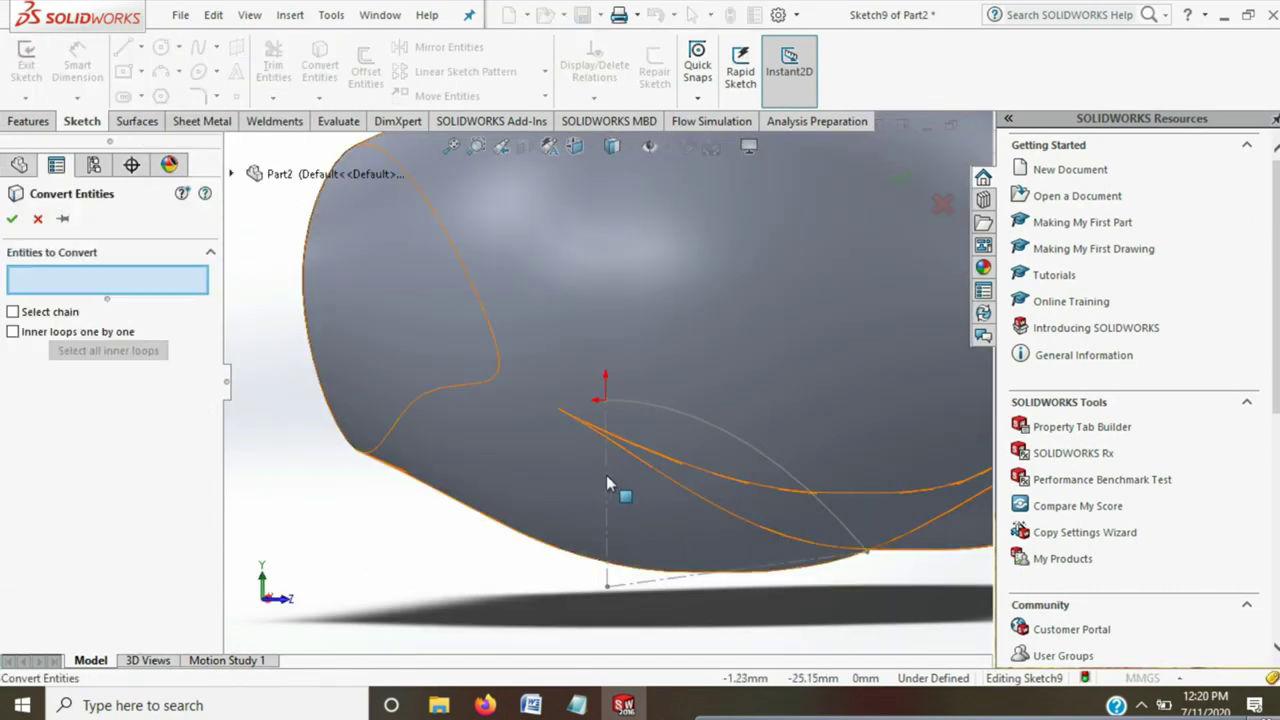
pyautogui.click(607, 582)
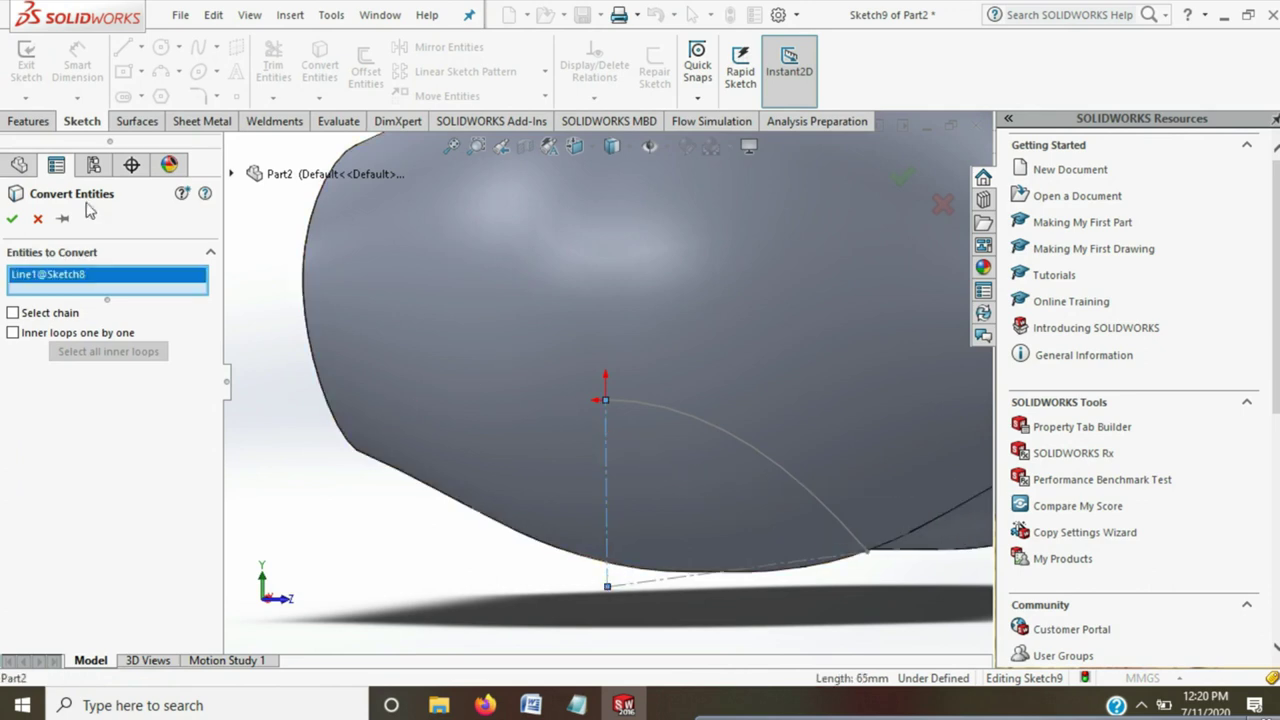
pyautogui.press('Return')
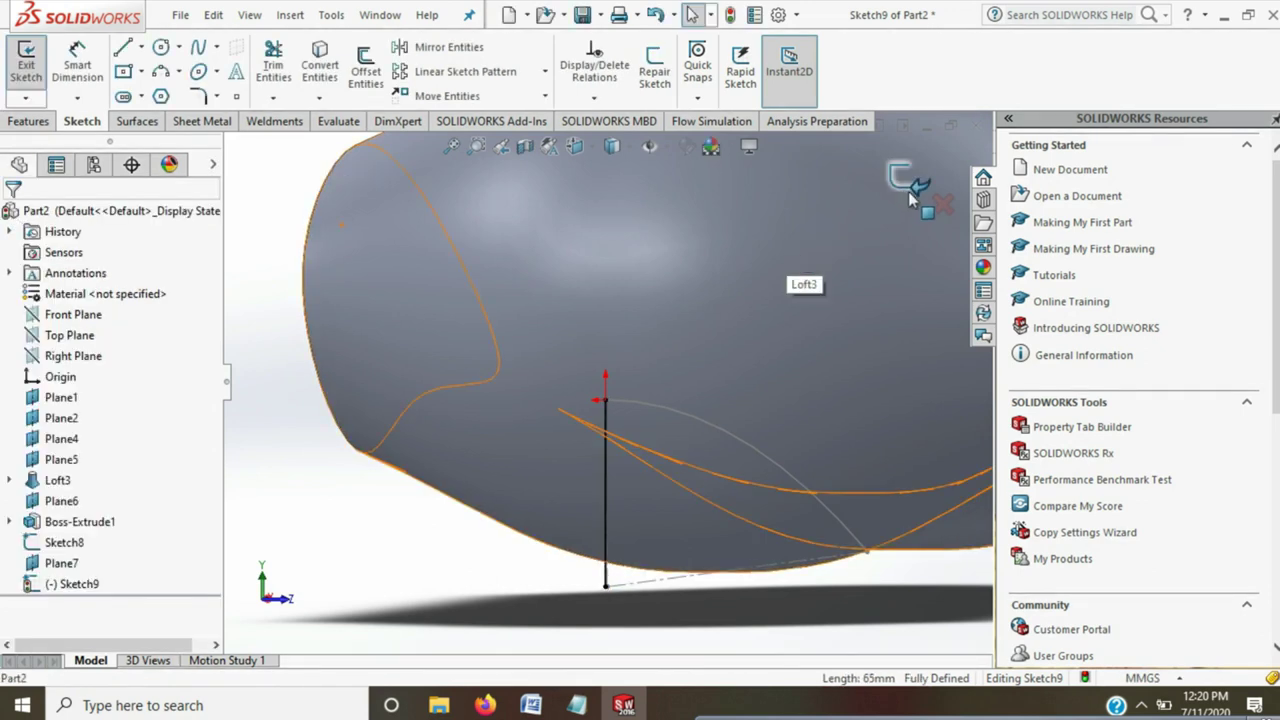
pyautogui.hotkey('ctrl', '8')
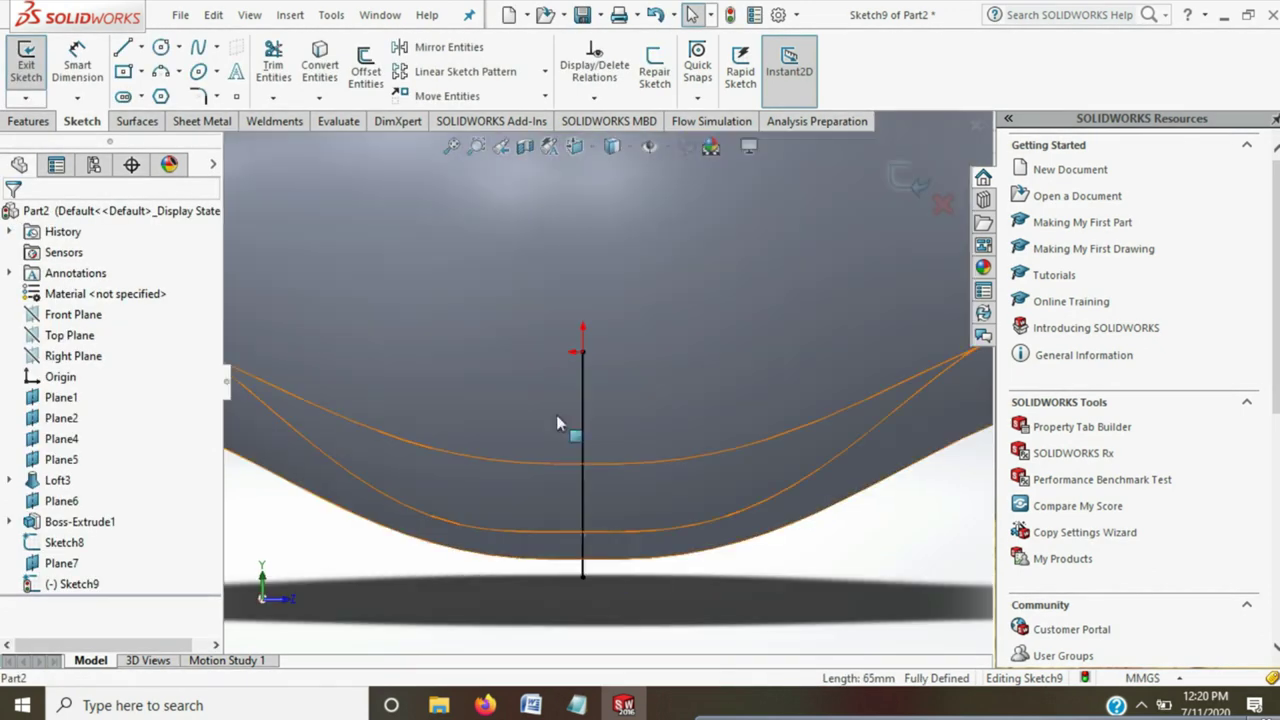
# Draw a Ø65 circle on that line, make the line construction, and close Sketch9
pyautogui.click(160, 47)
pyautogui.click(583, 455)
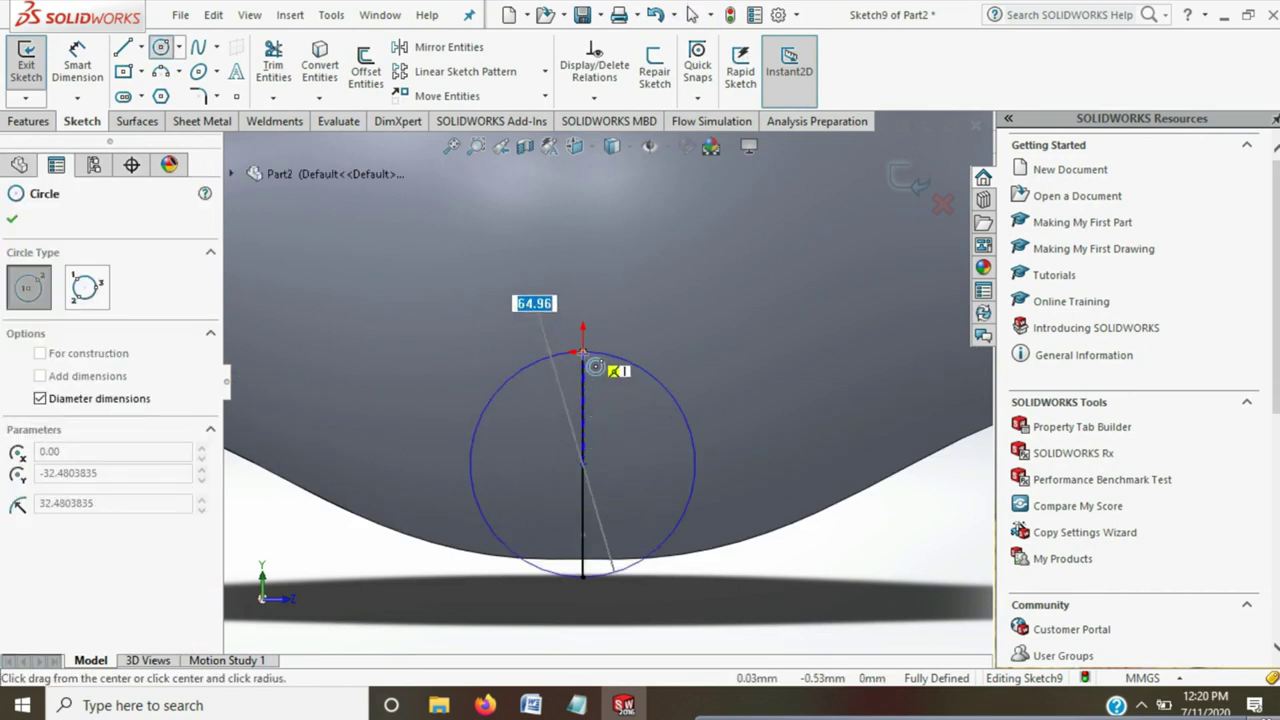
pyautogui.write('65')
pyautogui.press('Return')
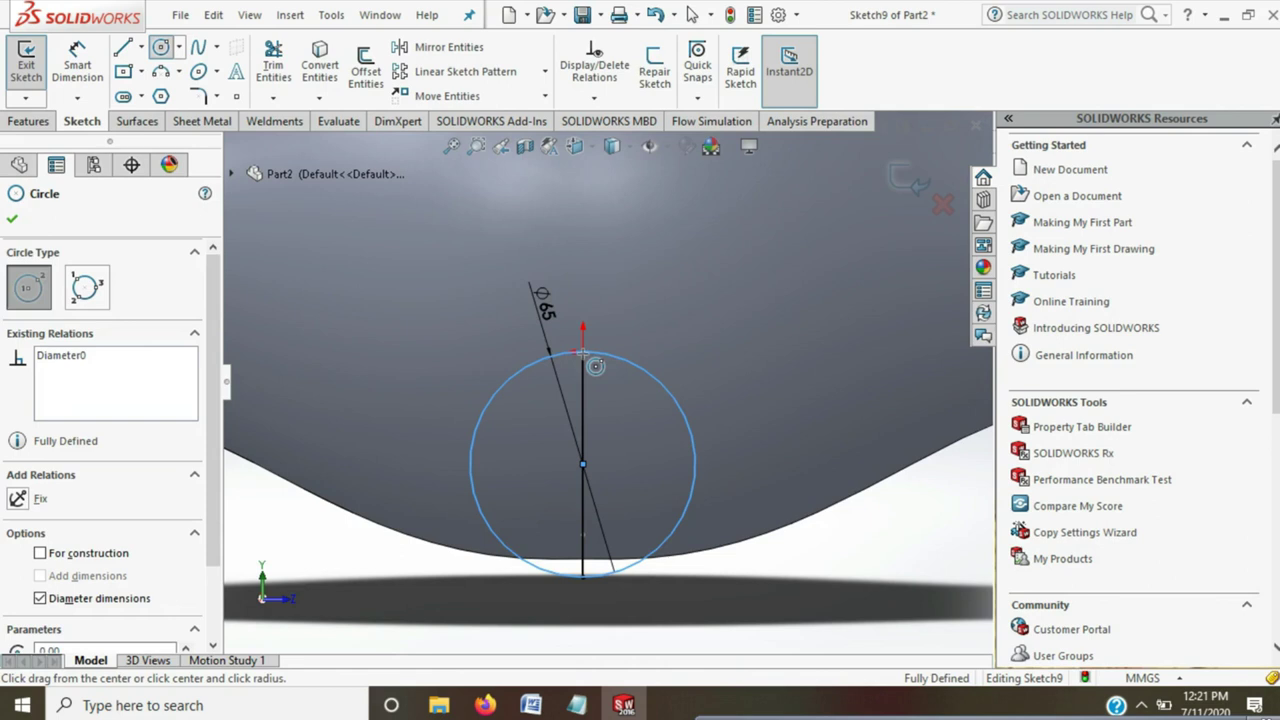
pyautogui.press('Escape')
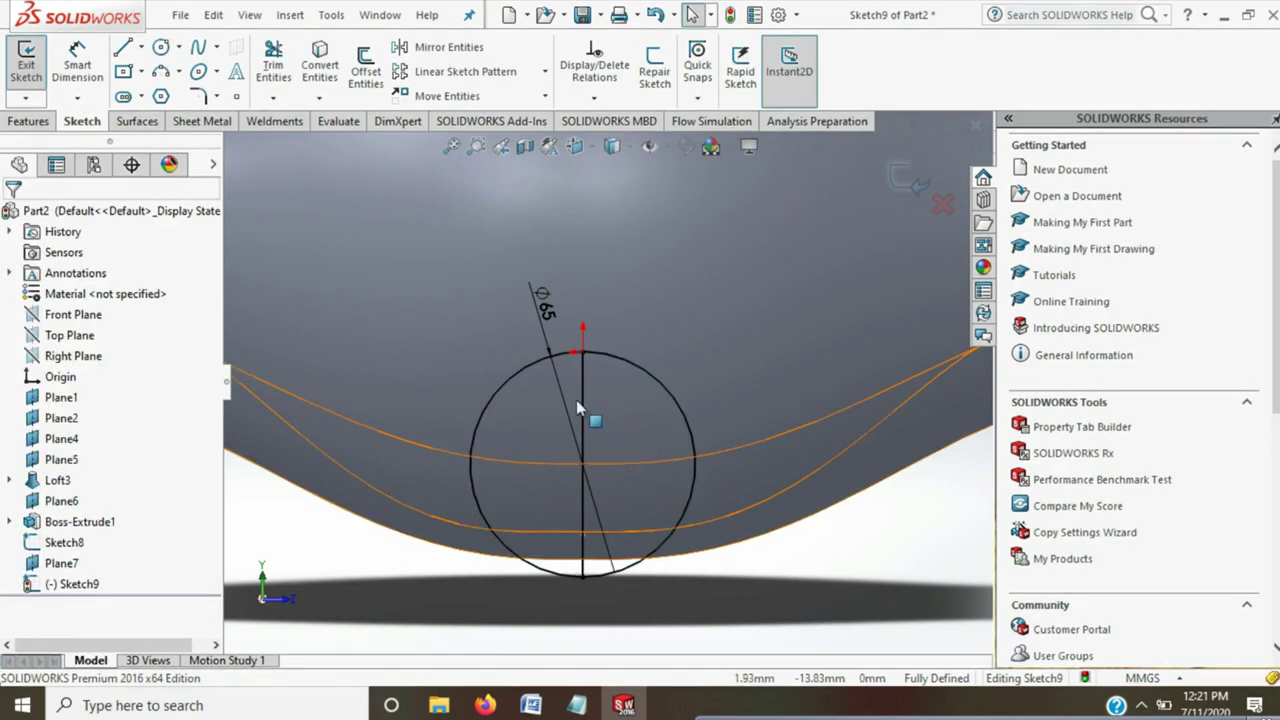
pyautogui.click(580, 407)
pyautogui.click(712, 322)
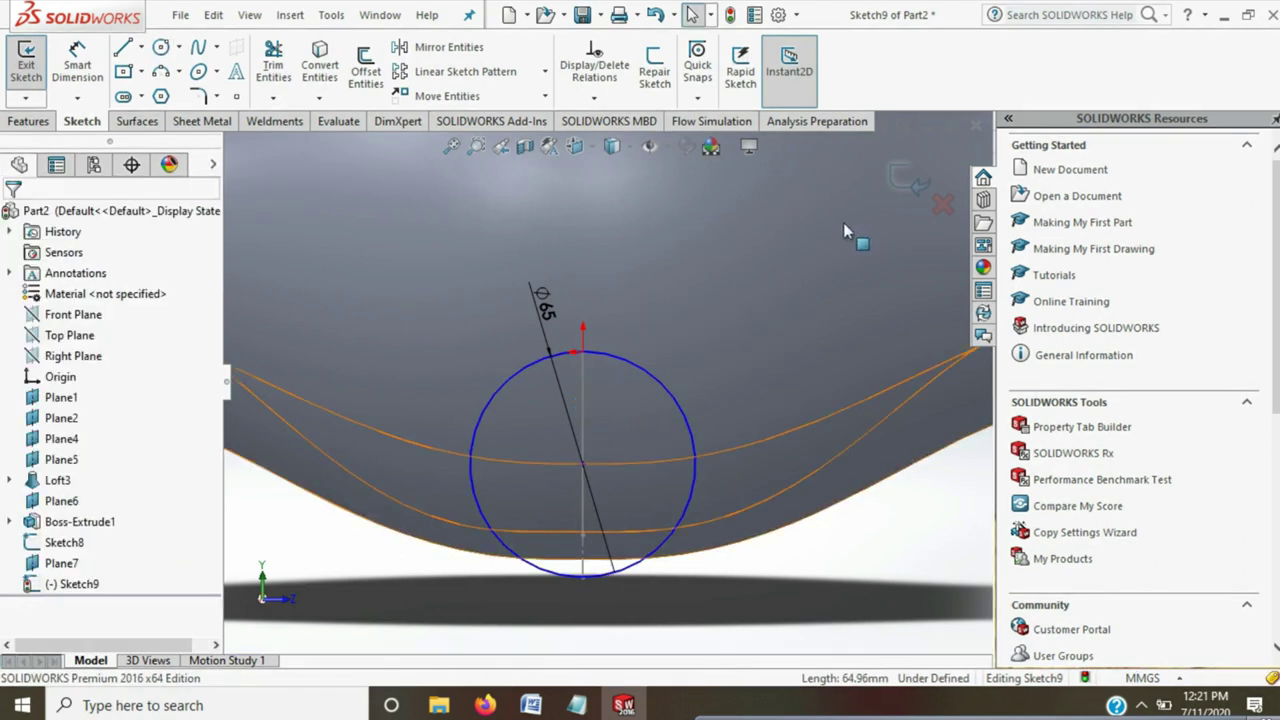
pyautogui.click(907, 178)
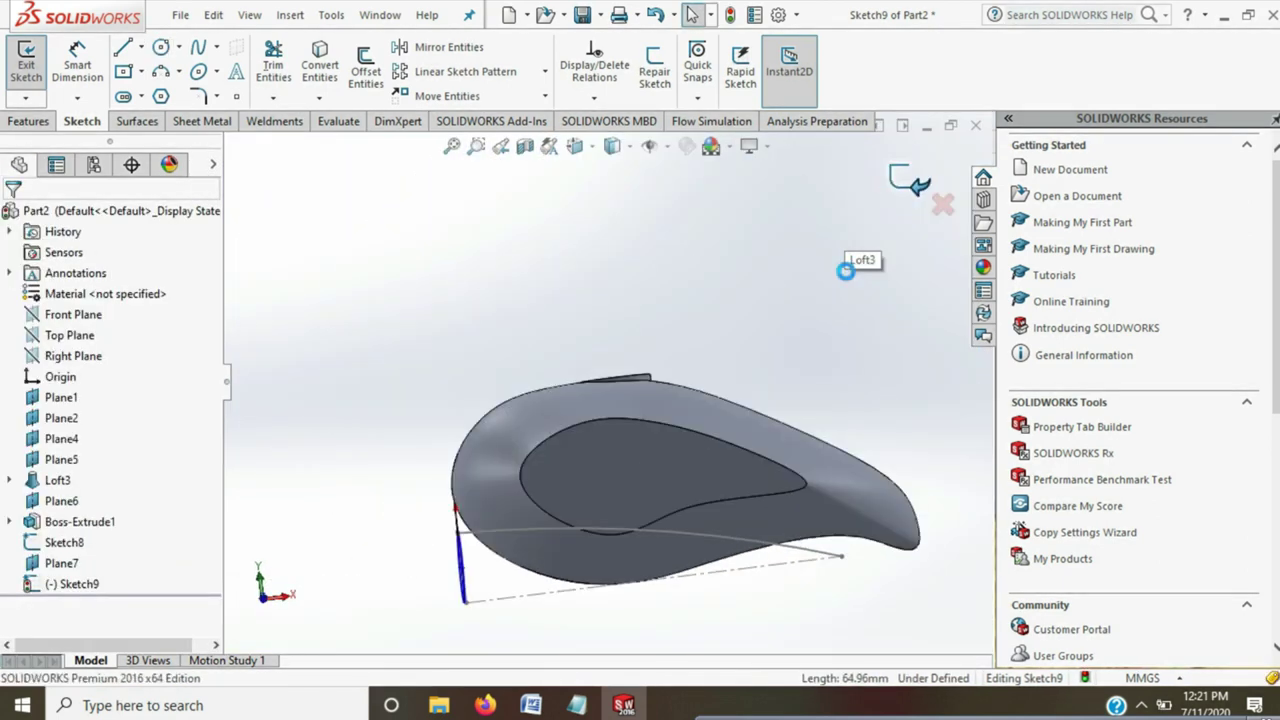
pyautogui.scroll(-1, 591, 615)
# Swept-cut the Sketch9 circle along the Sketch8 path to create Cut-Sweep1
pyautogui.scroll(-1, 590, 613)
pyautogui.click(573, 612)
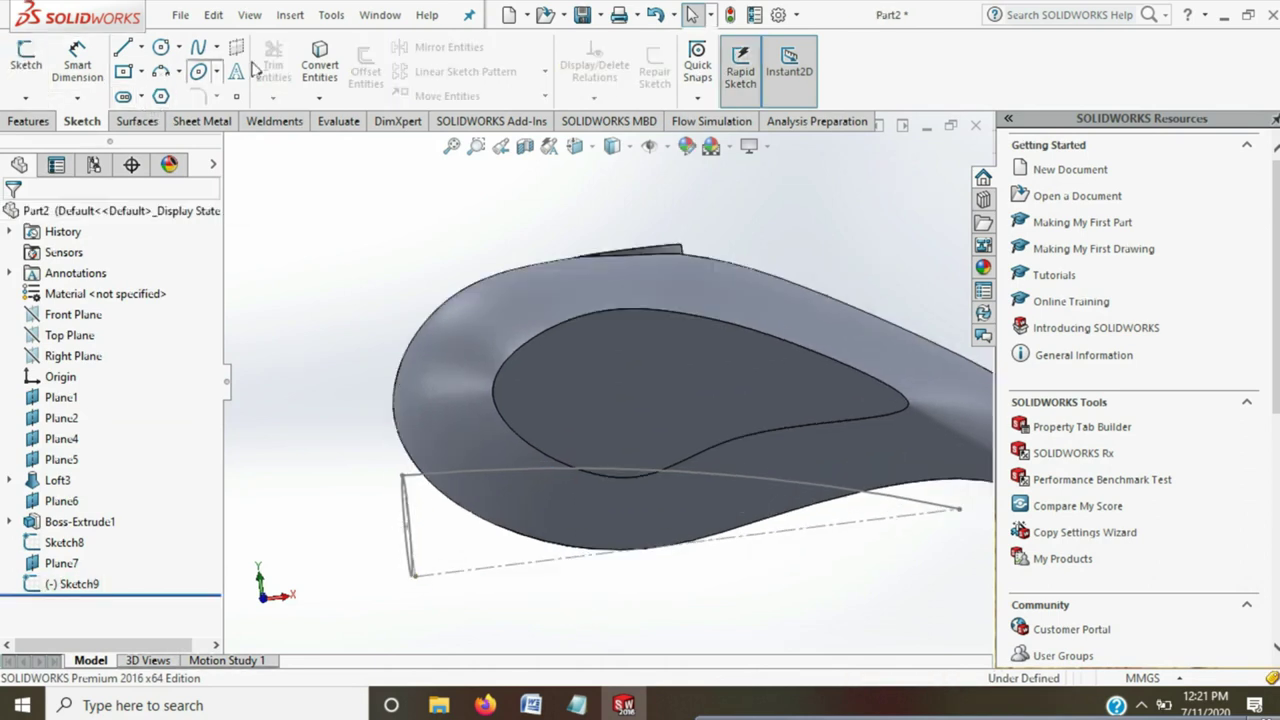
pyautogui.click(42, 124)
pyautogui.click(443, 52)
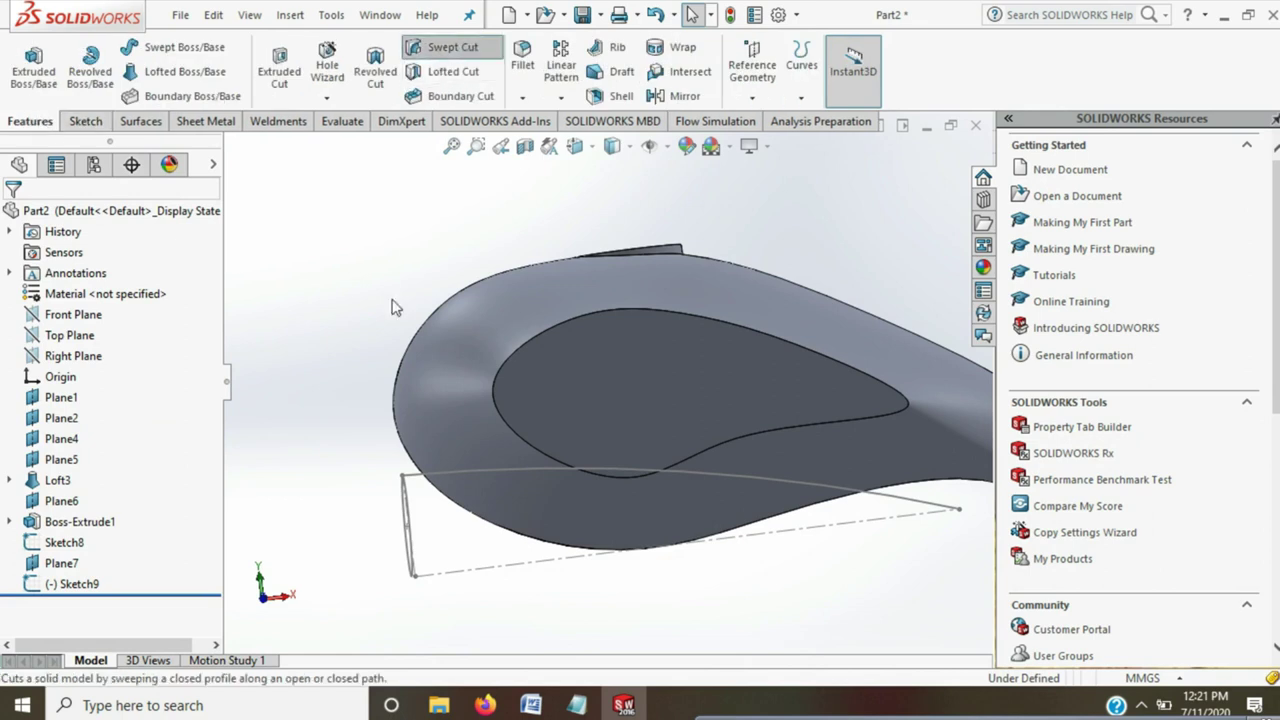
pyautogui.click(408, 508)
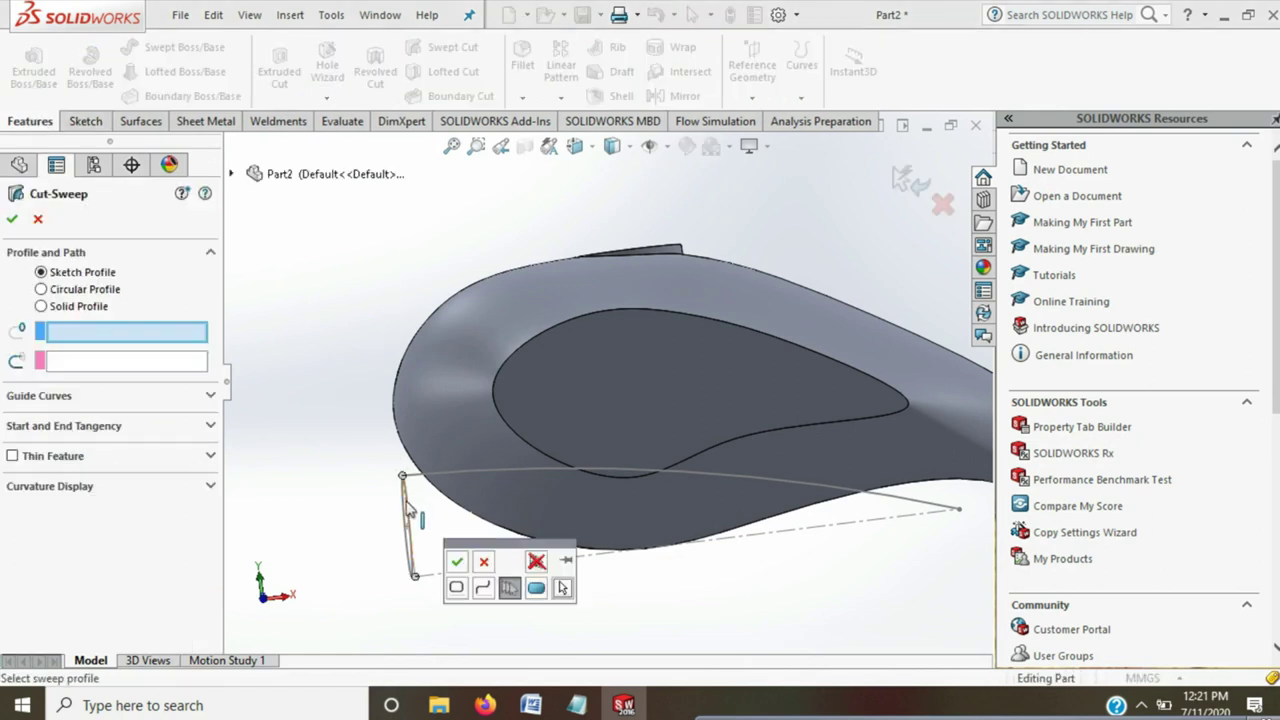
pyautogui.scroll(-2, 410, 510)
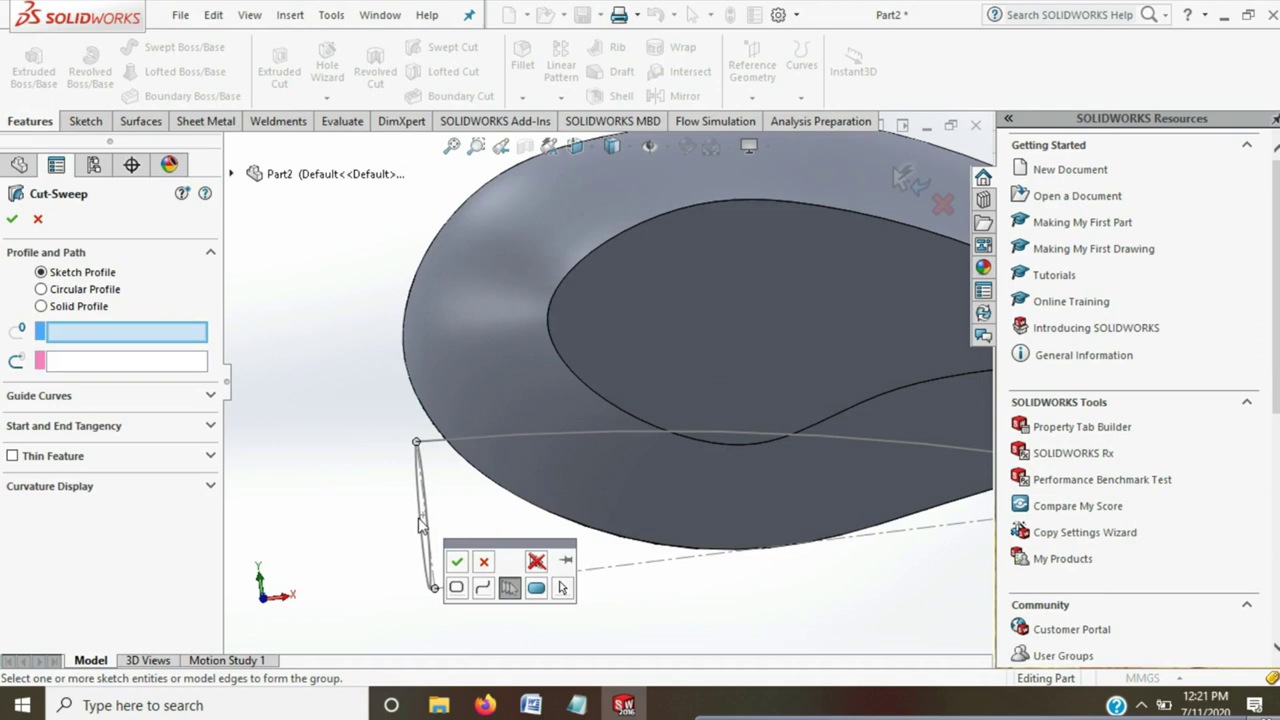
pyautogui.click(456, 561)
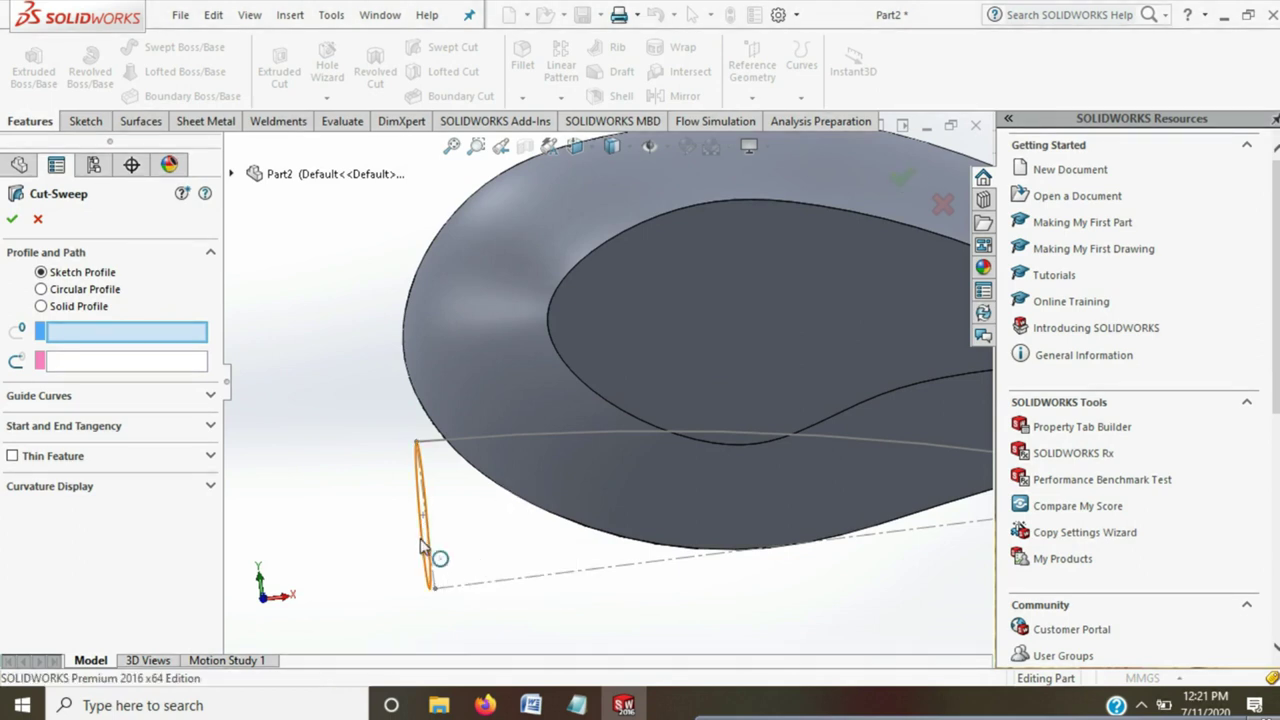
pyautogui.click(423, 545)
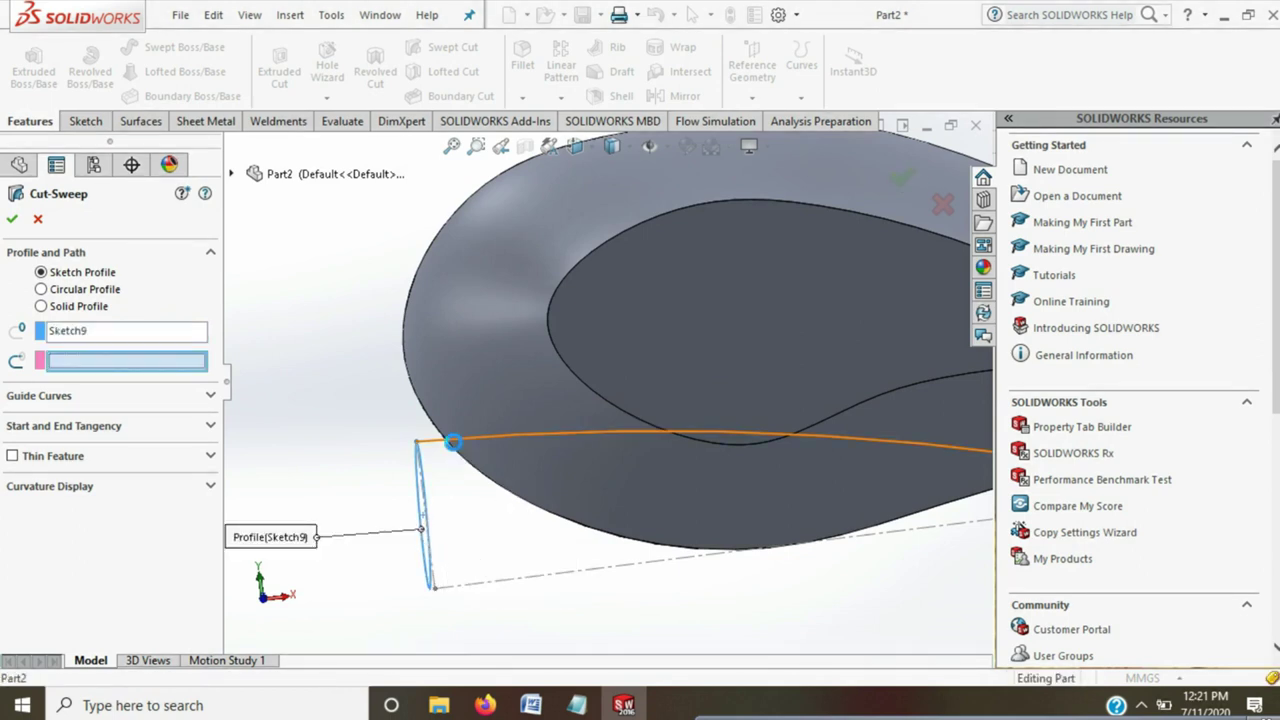
pyautogui.click(455, 450)
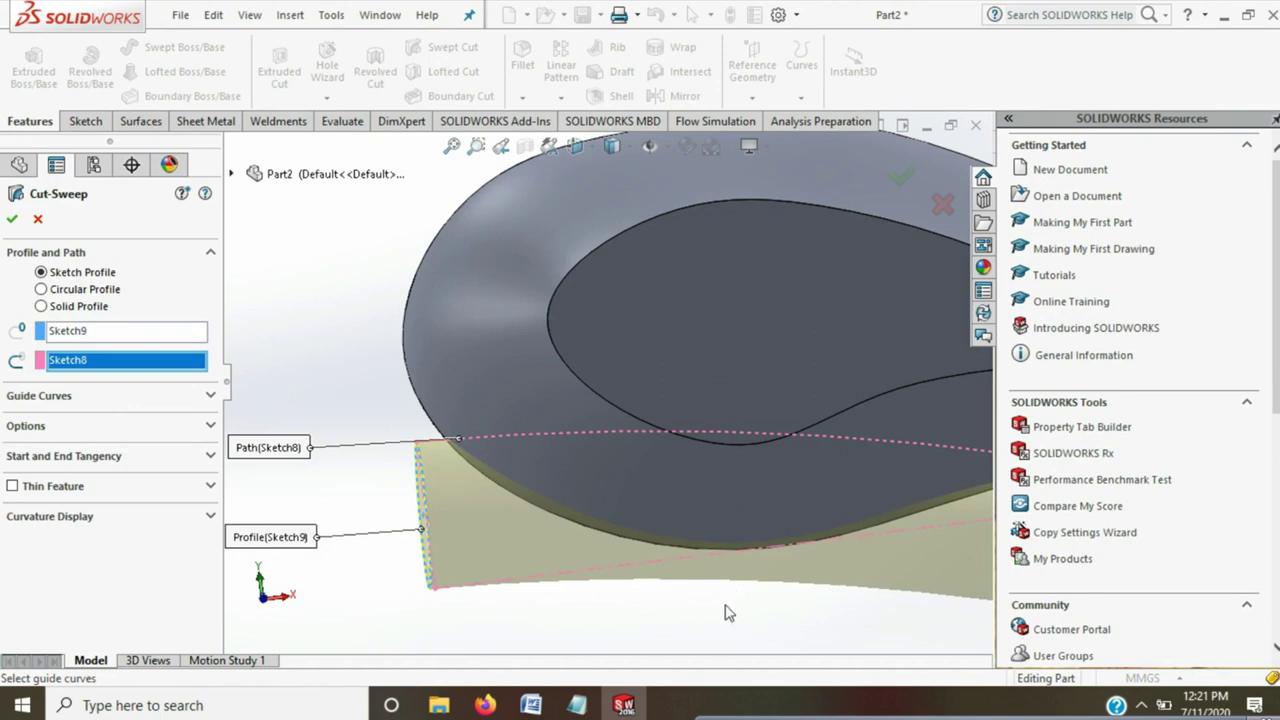
pyautogui.hotkey('ctrl', '6')
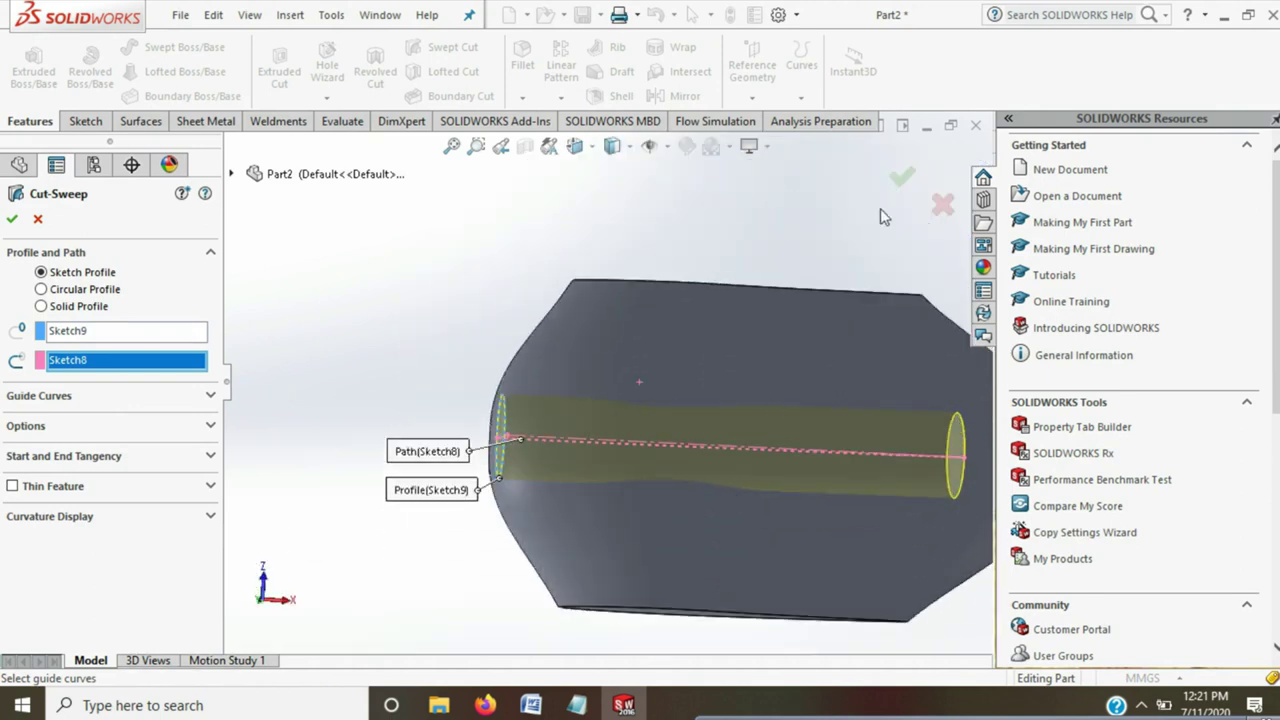
pyautogui.click(897, 182)
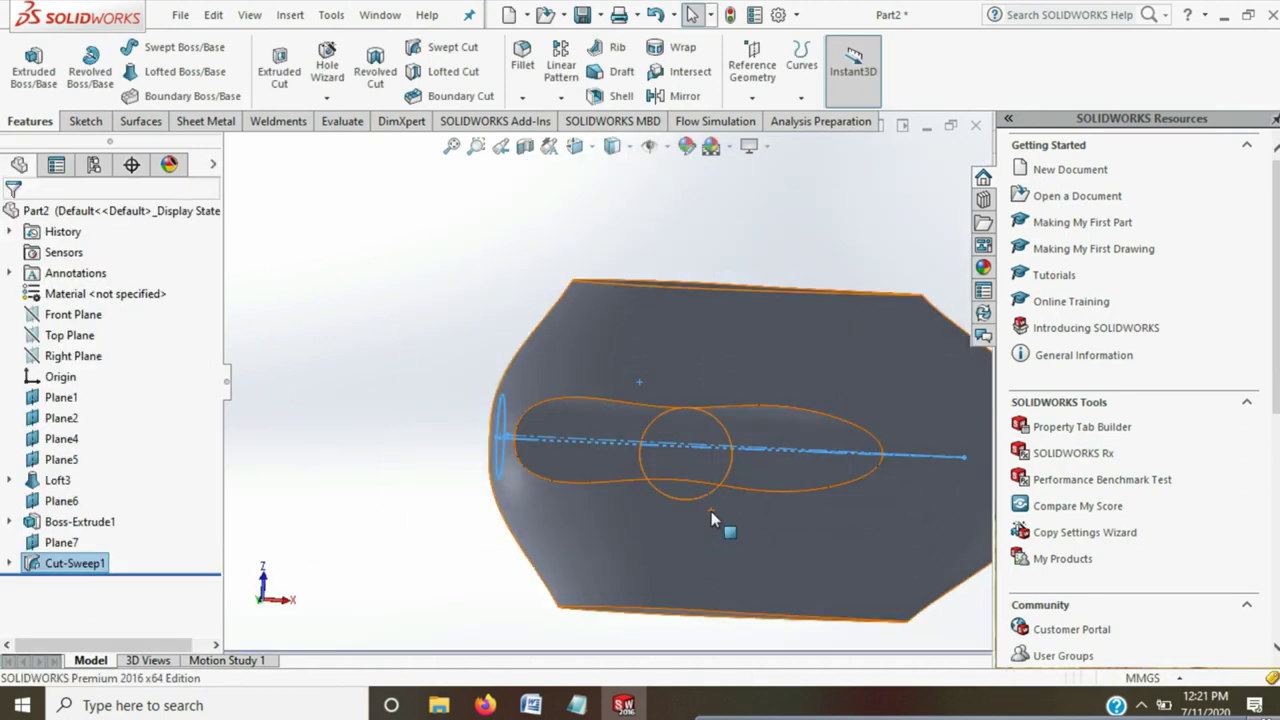
pyautogui.press('Up')
# Create Fillet1 with a 5 mm radius on both recess outline loops and the top boss's circular edge
pyautogui.press('Up')
pyautogui.press('Up')
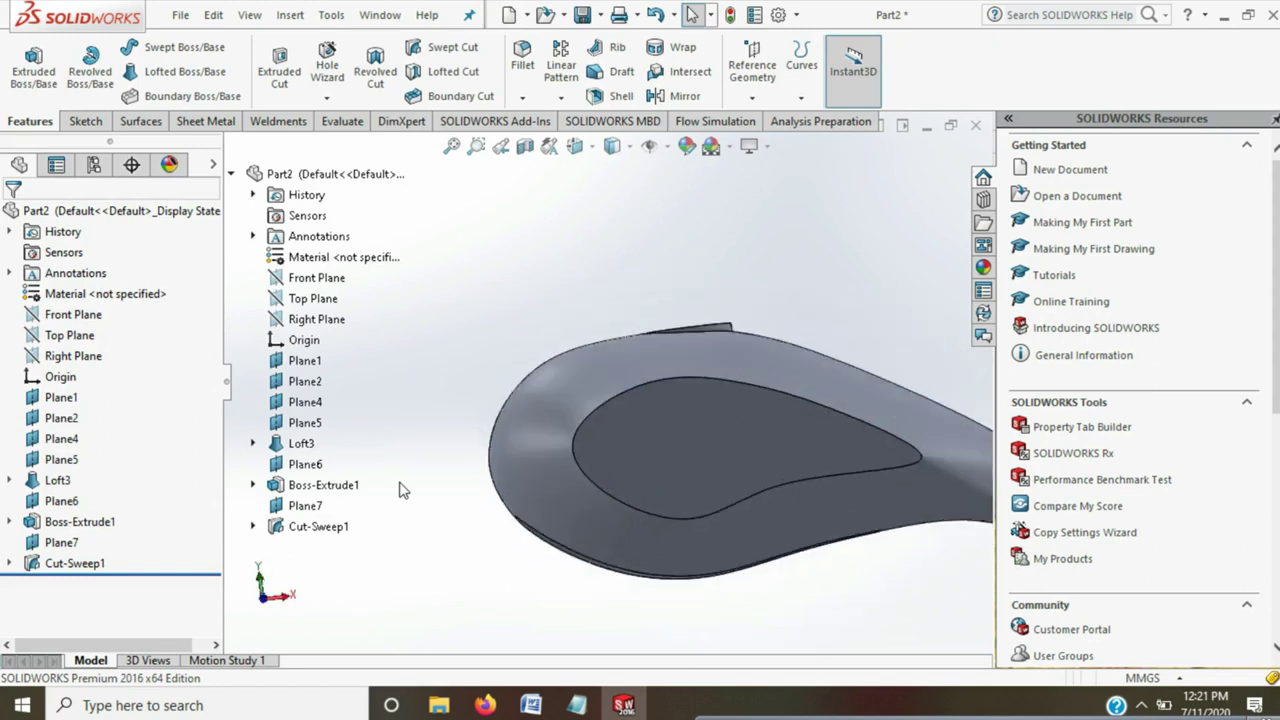
pyautogui.press('Up')
pyautogui.press('Up')
pyautogui.press('Up')
pyautogui.press('Up')
pyautogui.press('Up')
pyautogui.press('Up')
pyautogui.press('Up')
pyautogui.press('Up')
pyautogui.press('Up')
pyautogui.press('Up')
pyautogui.press('Up')
pyautogui.press('Up')
pyautogui.click(522, 56)
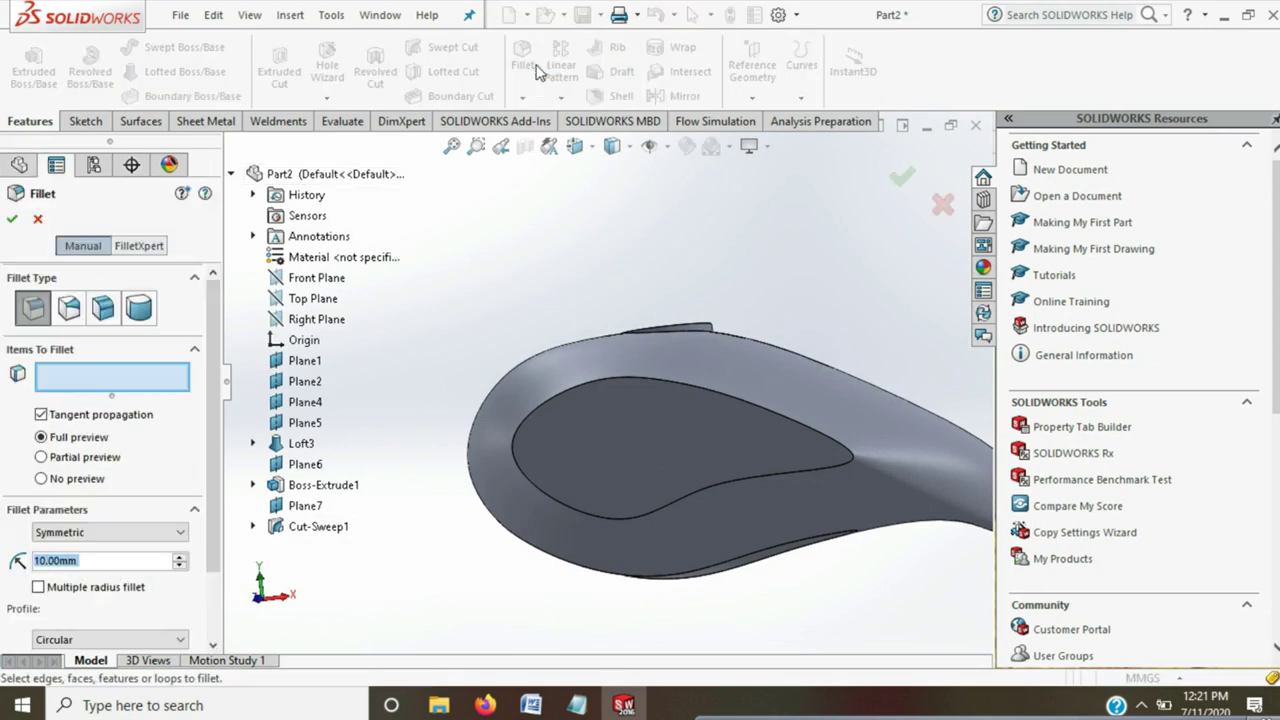
pyautogui.write('5')
pyautogui.click(704, 386)
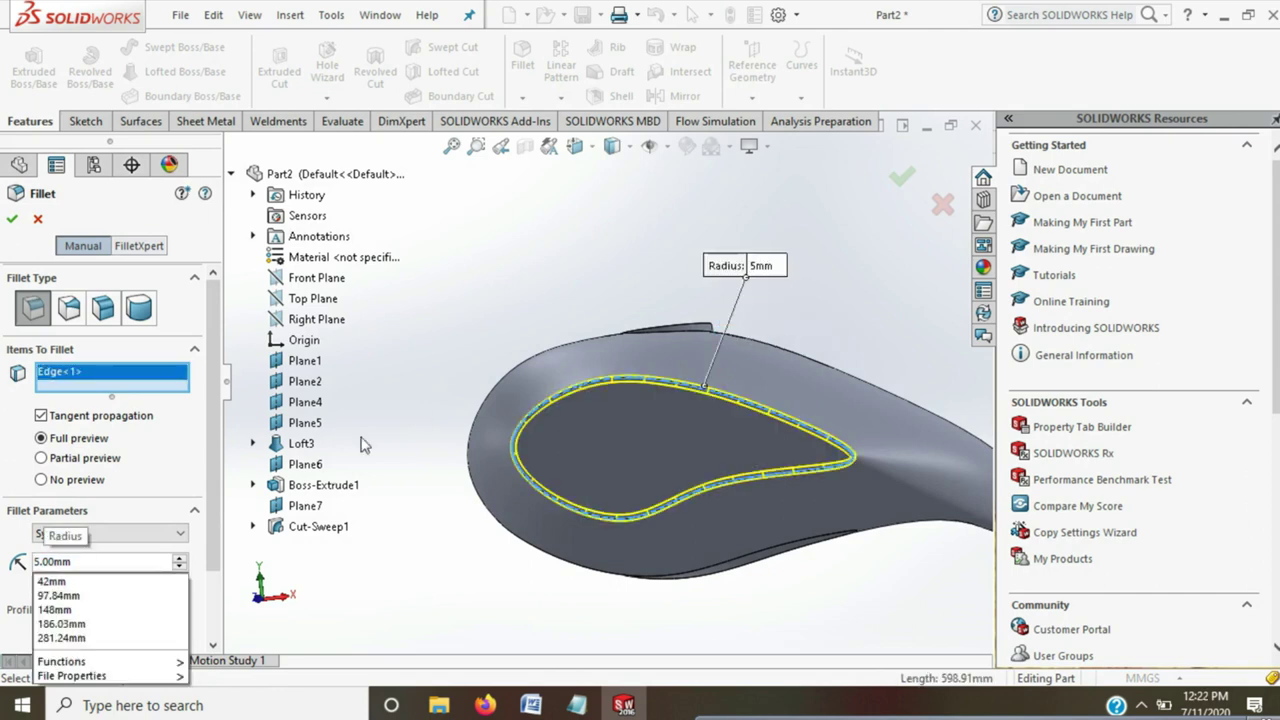
pyautogui.moveTo(414, 606)
pyautogui.mouseDown(button='middle')
pyautogui.moveTo(471, 543)
pyautogui.moveTo(690, 447)
pyautogui.mouseUp(button='middle')
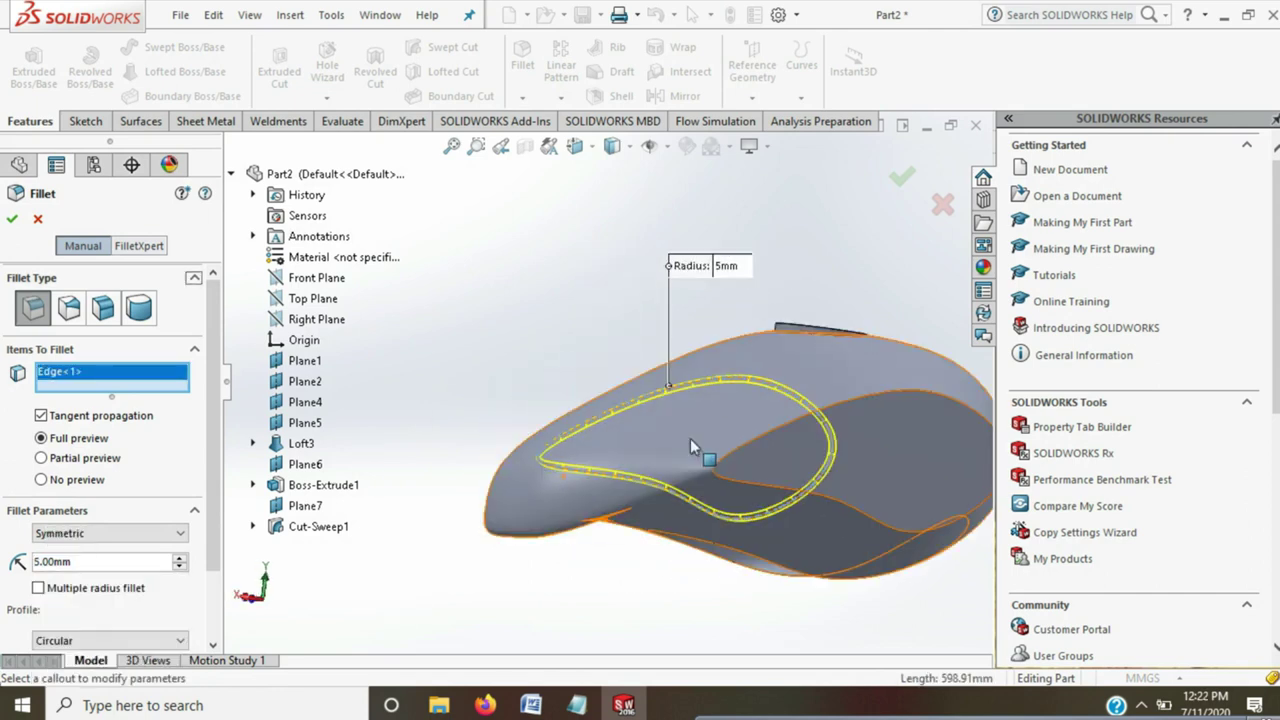
pyautogui.click(740, 455)
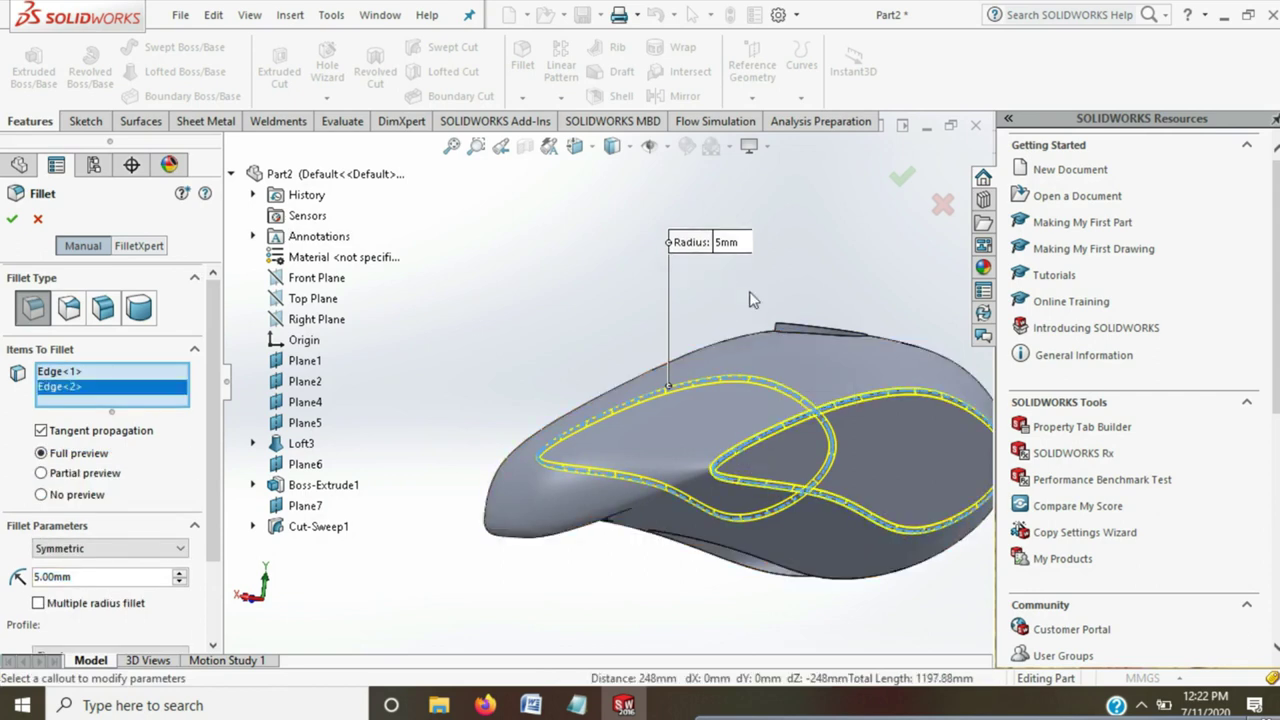
pyautogui.moveTo(752, 300); pyautogui.dragTo(780, 346, button='middle')
pyautogui.click(798, 347)
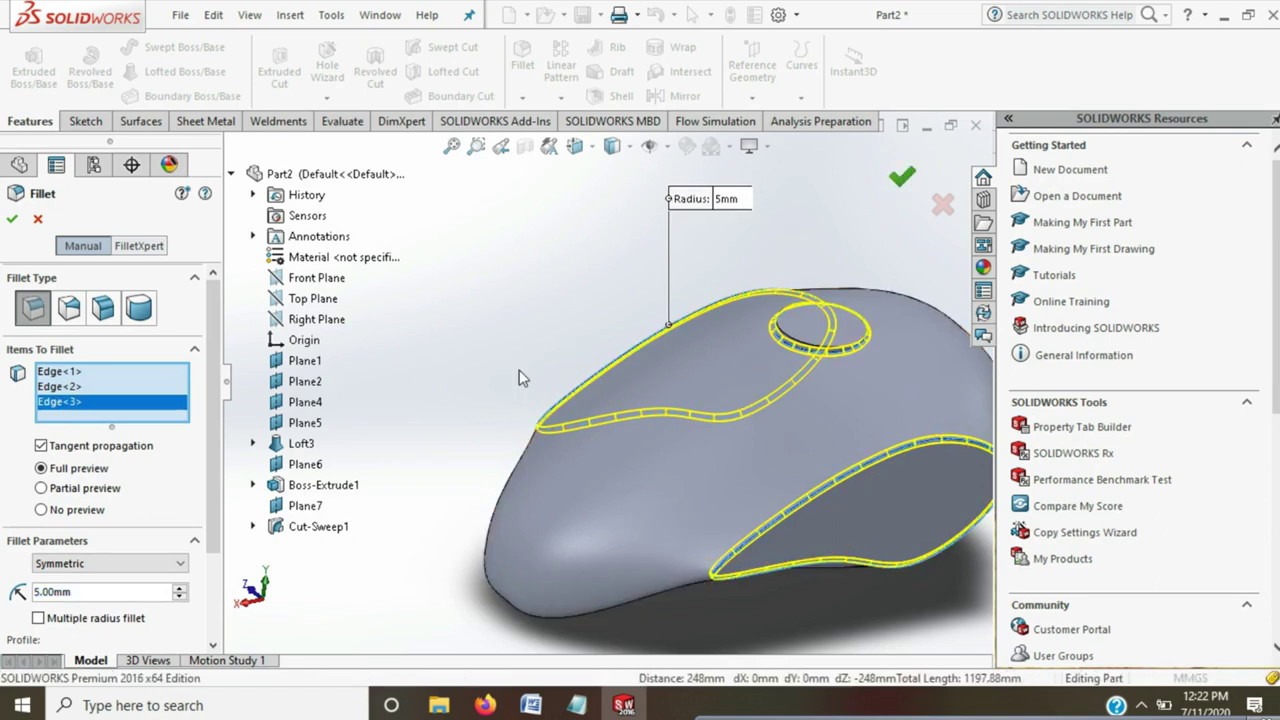
pyautogui.press('Return')
pyautogui.press('Down')
pyautogui.press('Down')
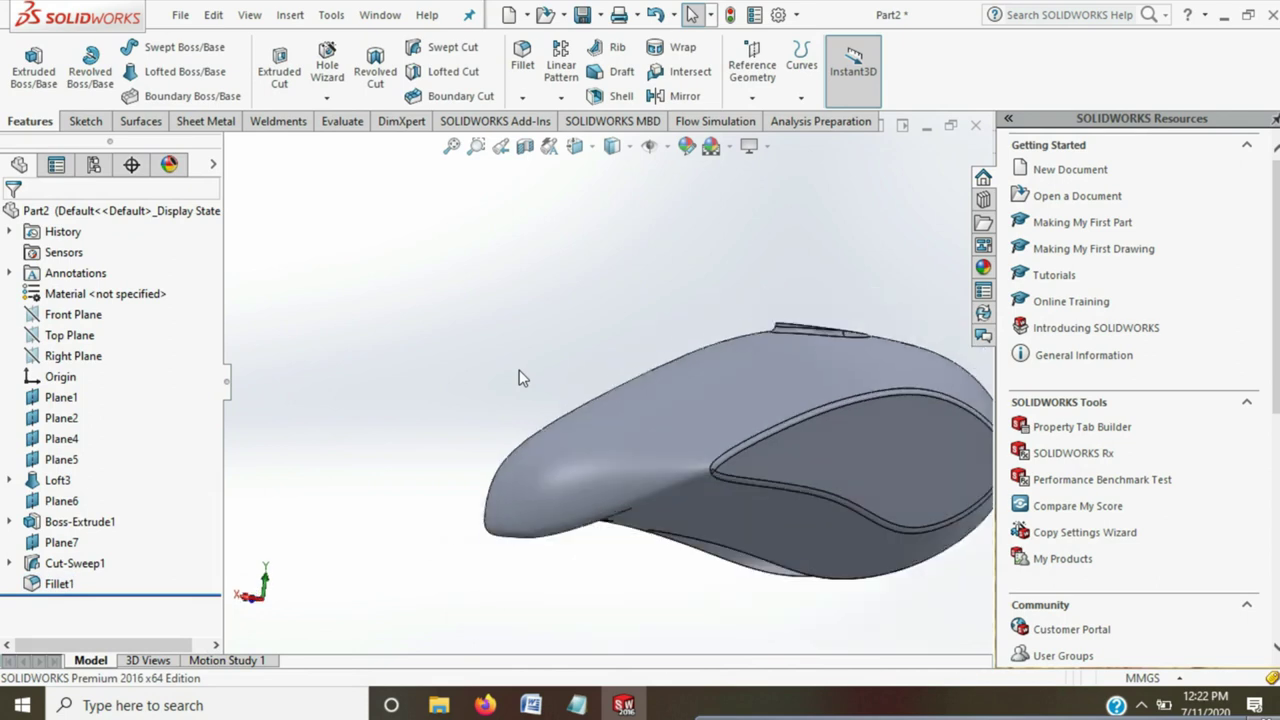
# Add Shell1, hollowing the body with a 2.5 mm wall thickness
pyautogui.press('Down')
pyautogui.press('Left')
pyautogui.press('Left')
pyautogui.press('Left')
pyautogui.press('Left')
pyautogui.press('Left')
pyautogui.press('Left')
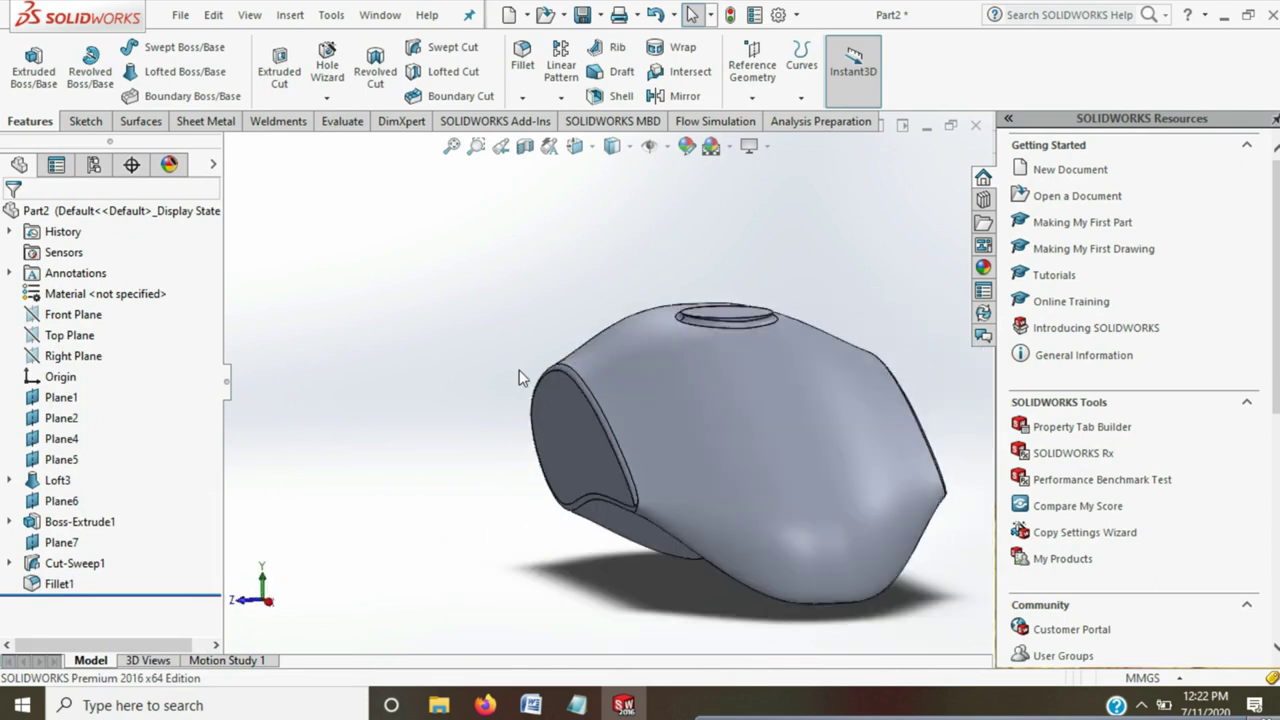
pyautogui.press('Left')
pyautogui.press('Left')
pyautogui.press('Left')
pyautogui.press('Left')
pyautogui.press('Left')
pyautogui.press('Left')
pyautogui.press('Left')
pyautogui.press('Left')
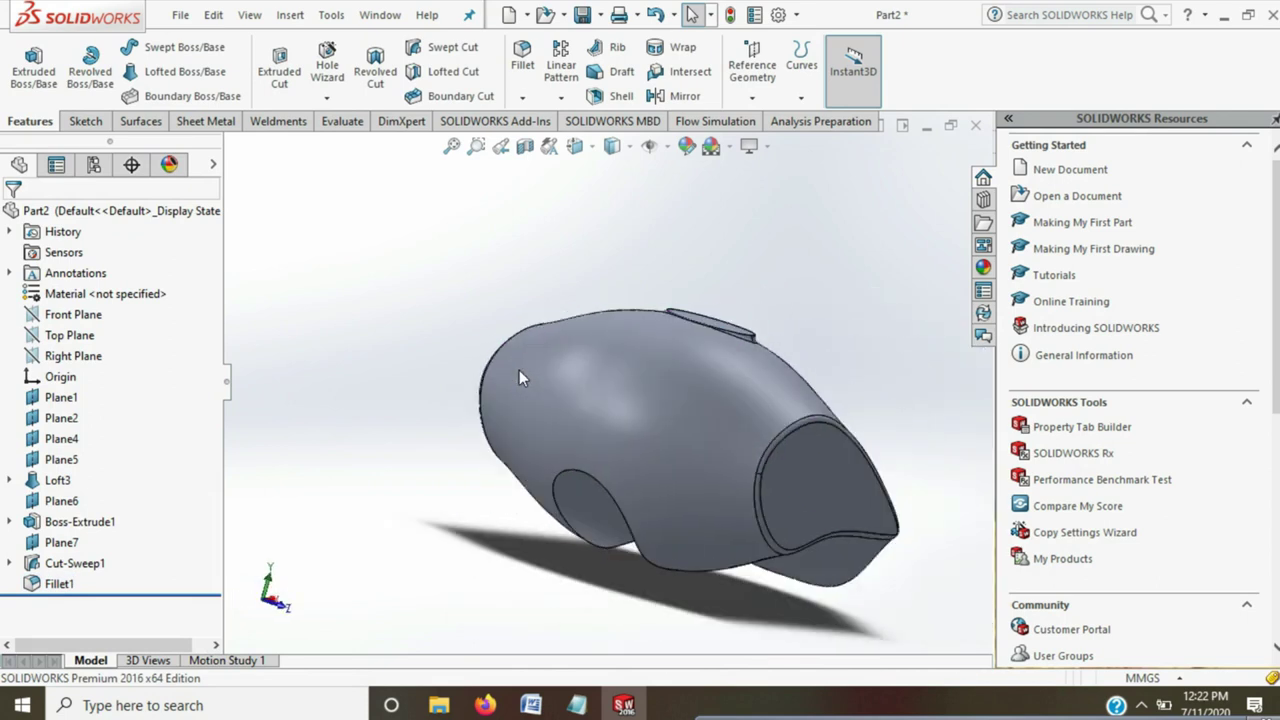
pyautogui.press('Left')
pyautogui.press('Left')
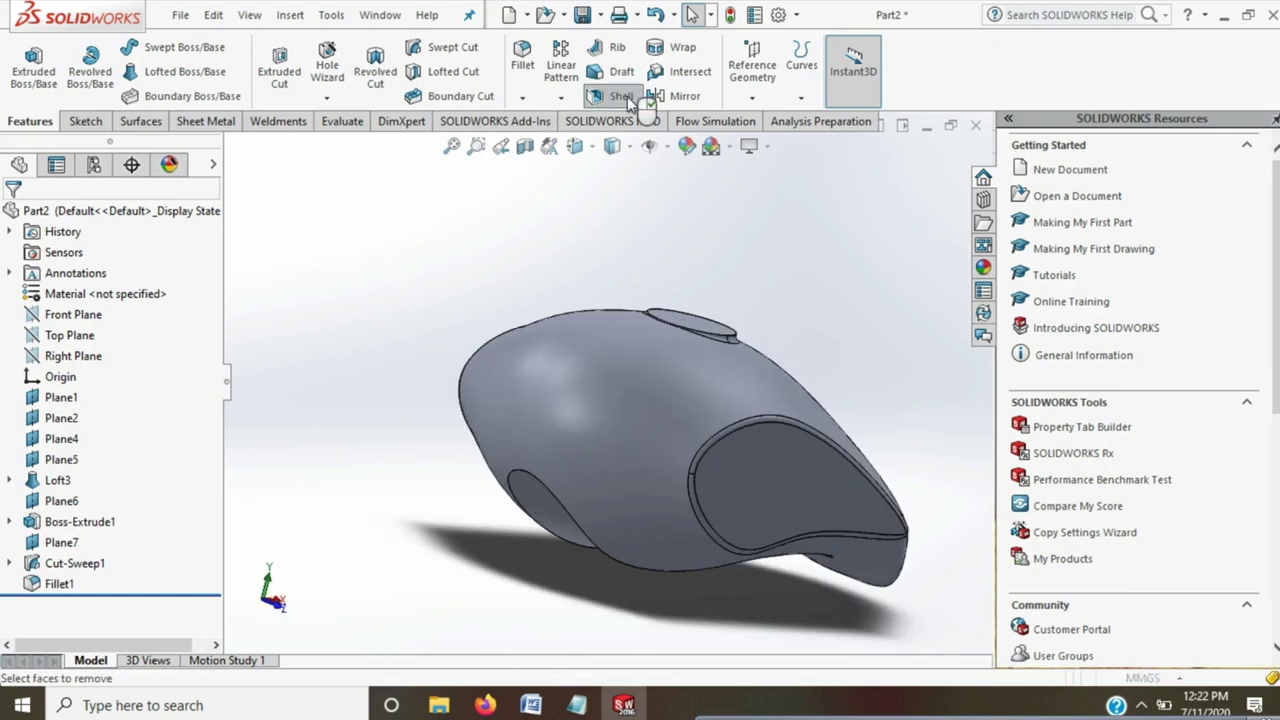
pyautogui.click(624, 96)
pyautogui.write('2.5')
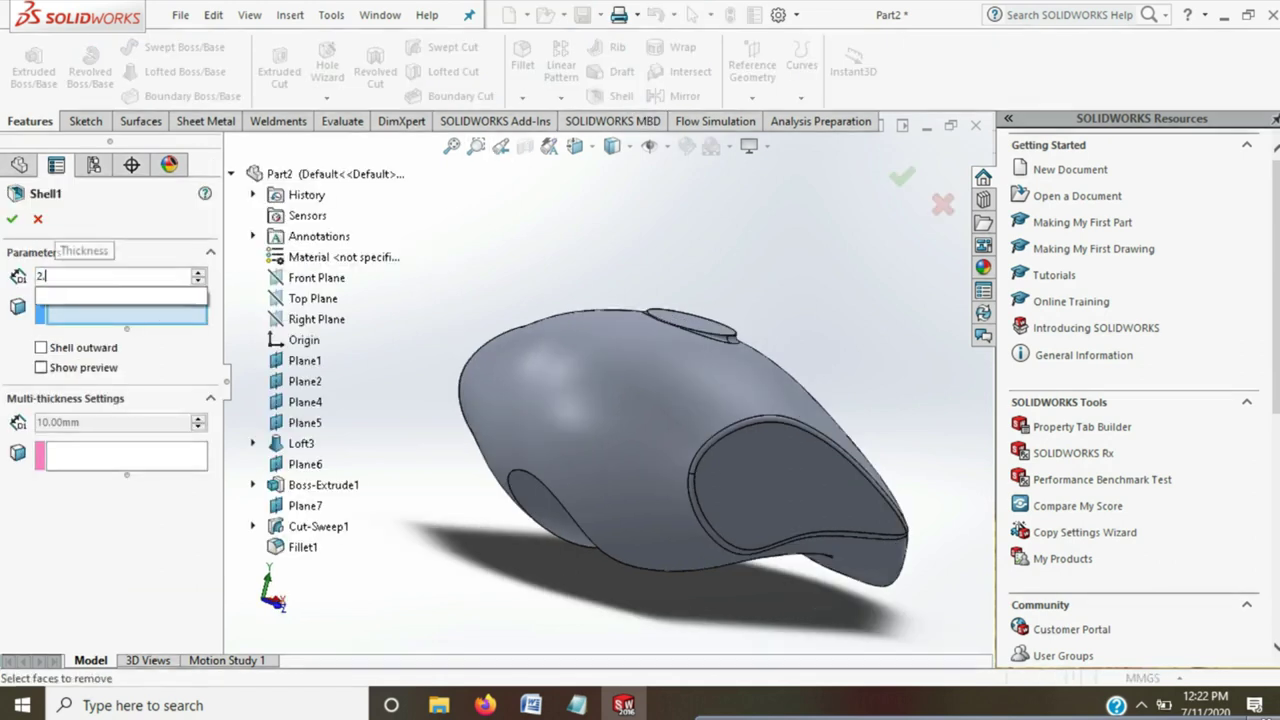
pyautogui.press('Return')
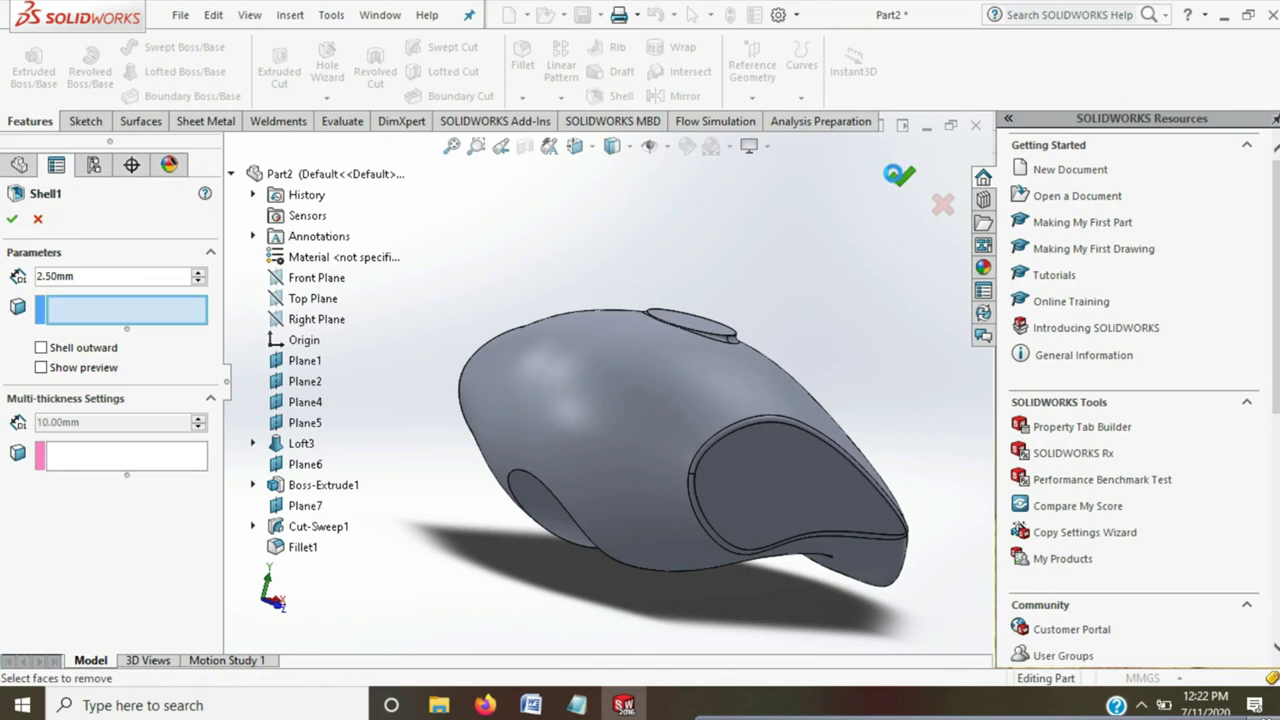
pyautogui.click(897, 176)
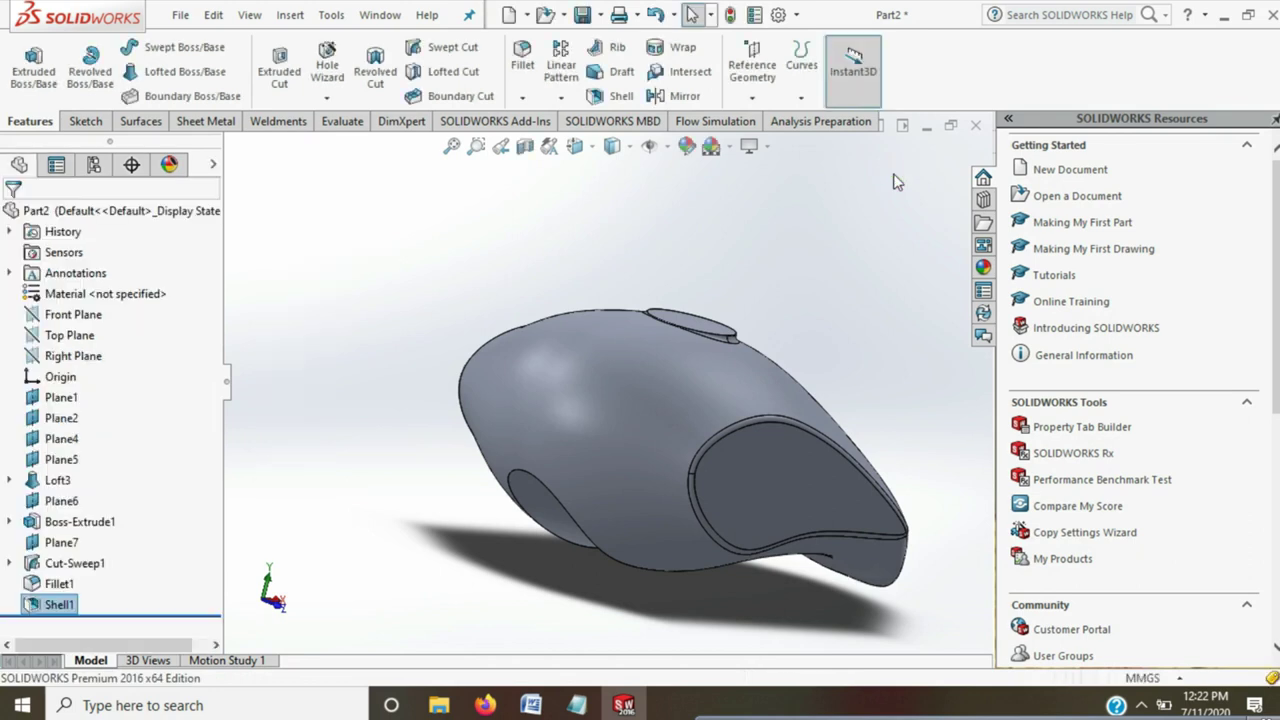
pyautogui.press('z')
pyautogui.press('z')
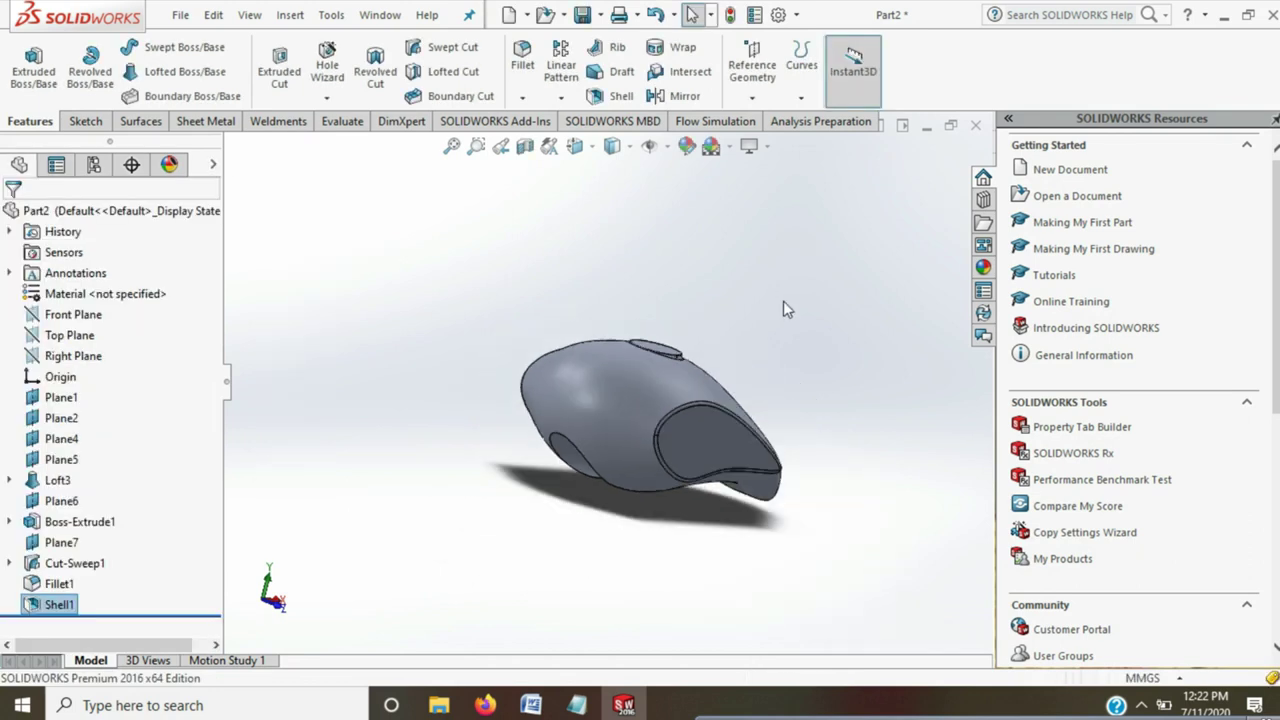
pyautogui.press('Right')
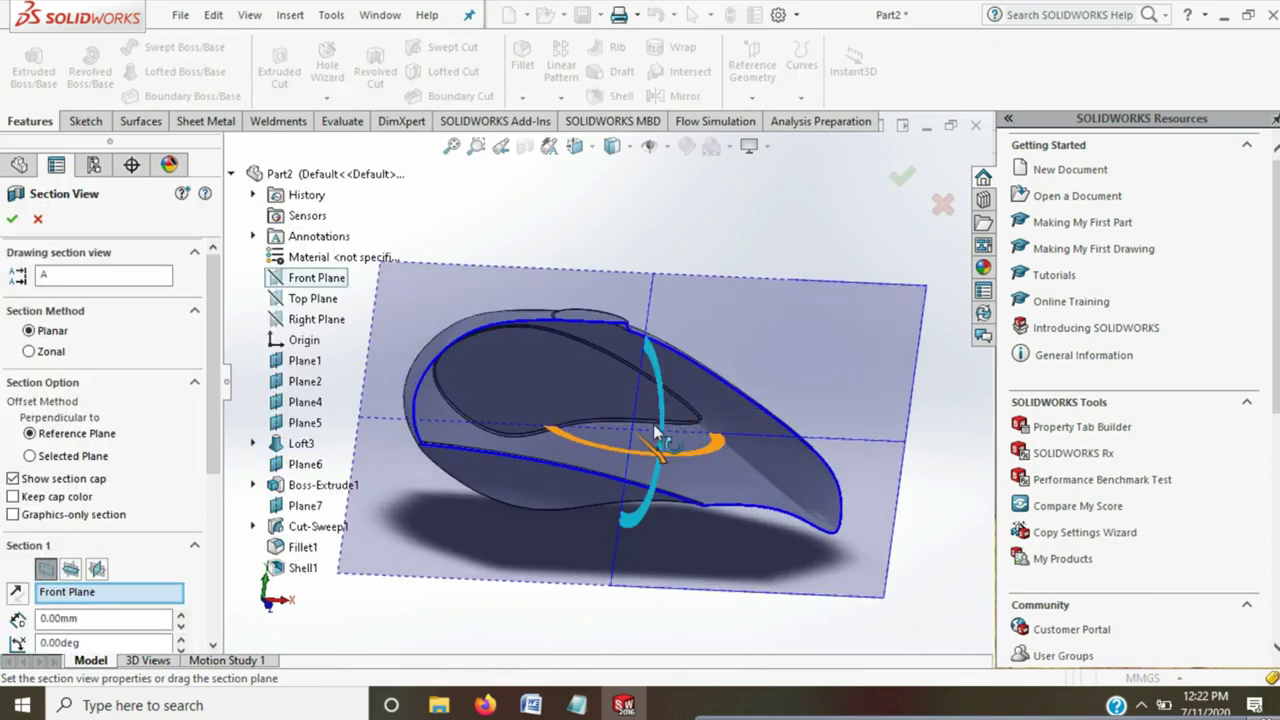
pyautogui.moveTo(672, 456)
pyautogui.mouseDown()
pyautogui.moveTo(840, 343)
pyautogui.moveTo(666, 377)
pyautogui.moveTo(703, 425)
pyautogui.mouseUp()
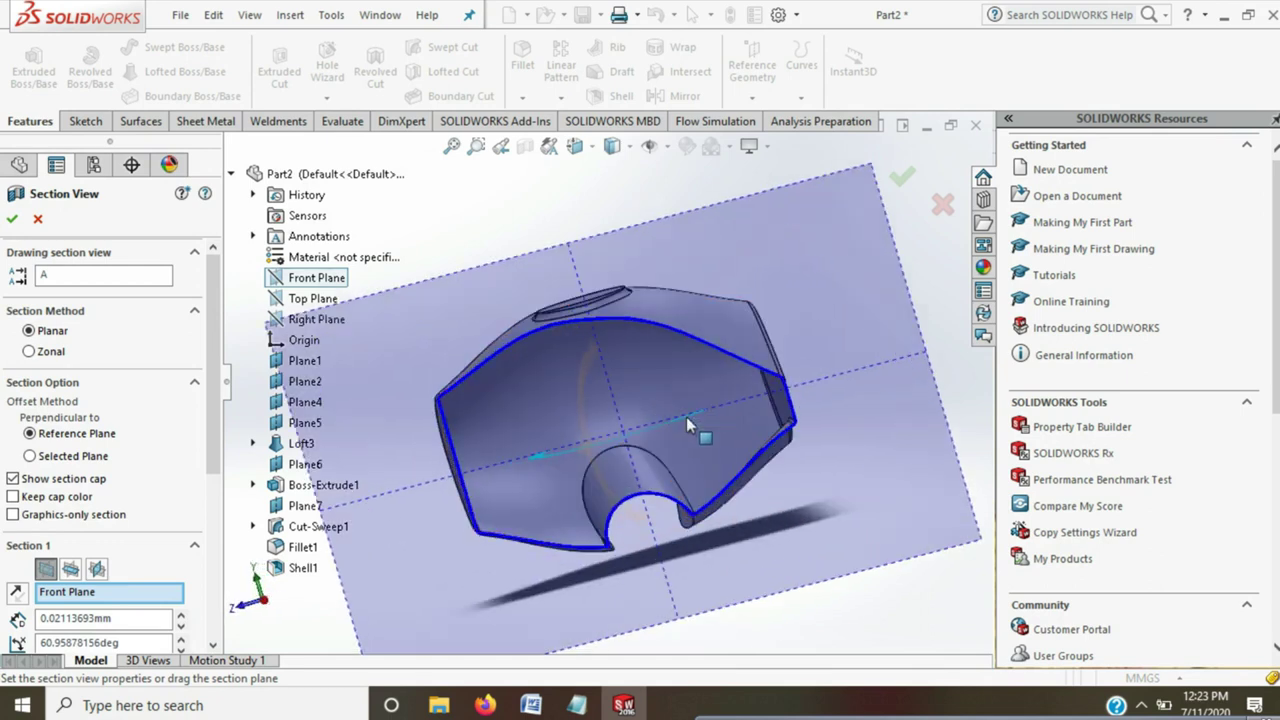
pyautogui.moveTo(703, 425)
pyautogui.mouseDown()
pyautogui.moveTo(754, 373)
pyautogui.moveTo(788, 601)
pyautogui.mouseUp()
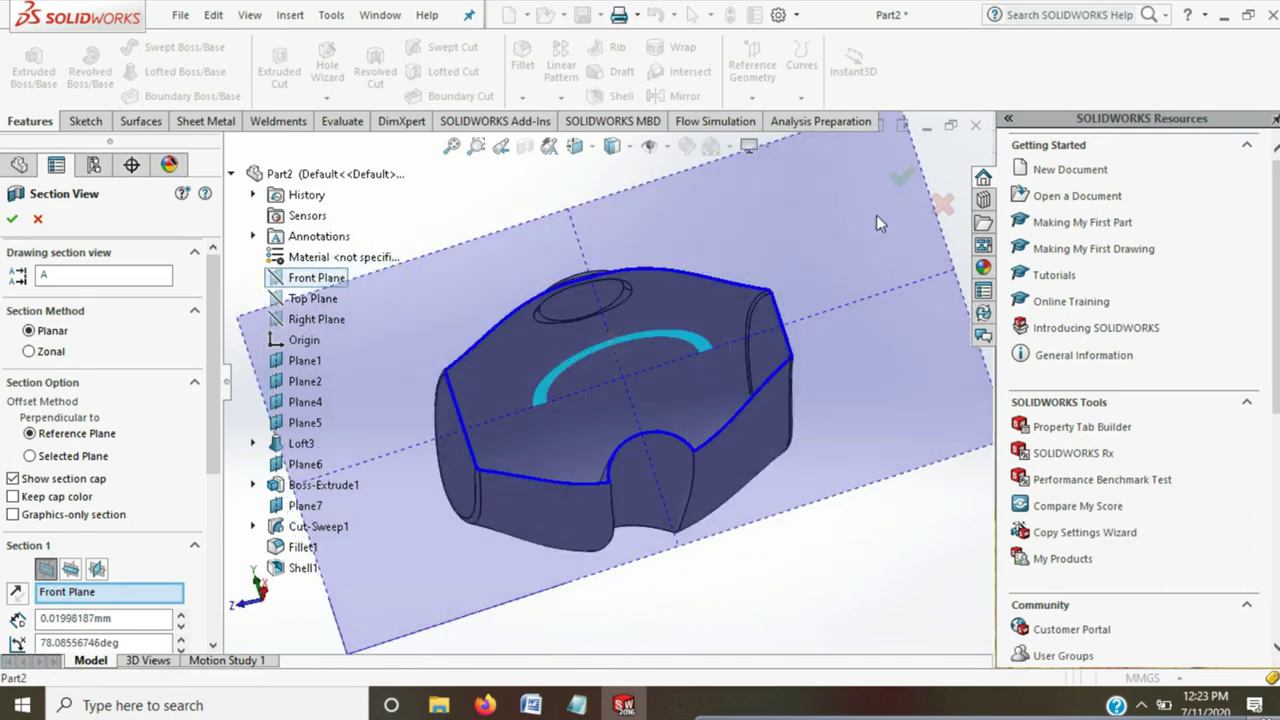
pyautogui.click(942, 203)
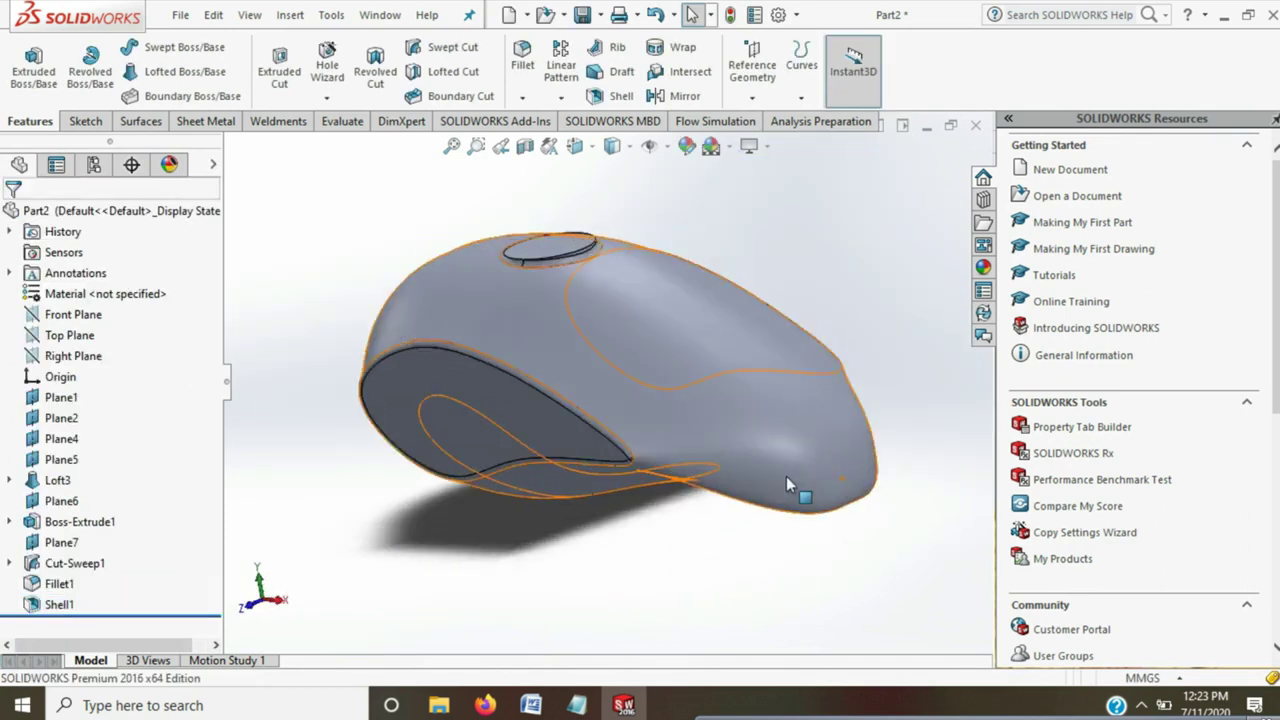